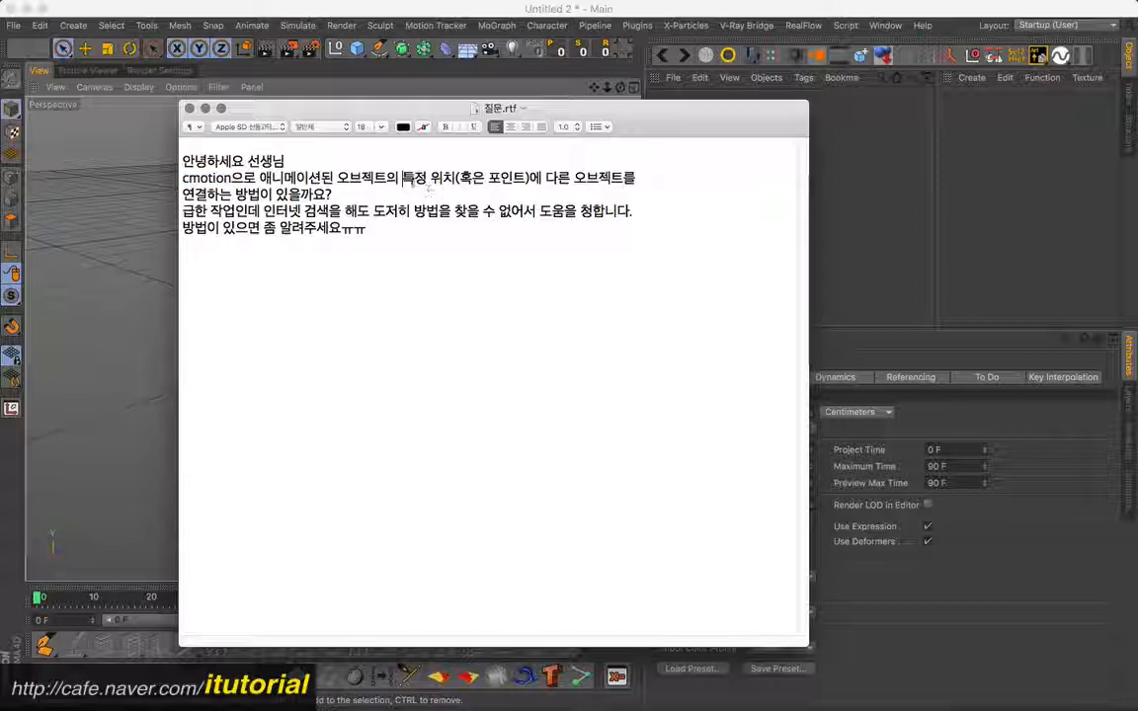
# Step: Read the question in 질문.rtf about attaching another object to a specific position or point of a CMotion-animated object
pyautogui.moveTo(402, 179); pyautogui.dragTo(517, 181)
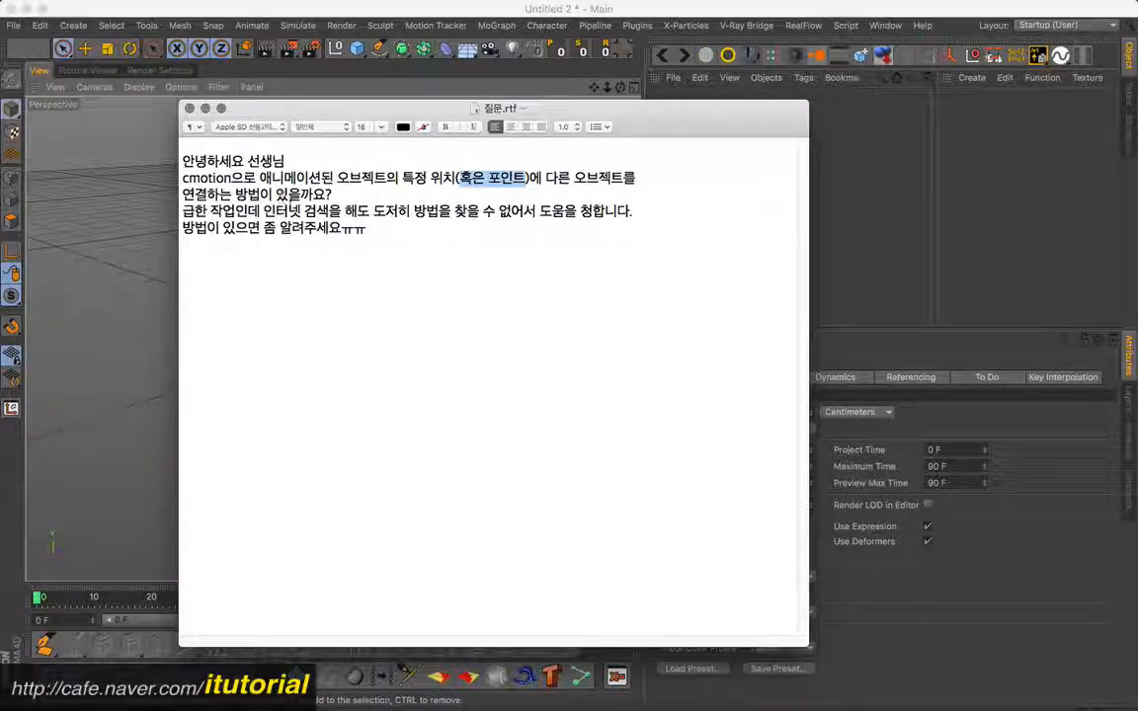
pyautogui.moveTo(335, 195); pyautogui.dragTo(275, 194)
pyautogui.moveTo(546, 177); pyautogui.dragTo(610, 189)
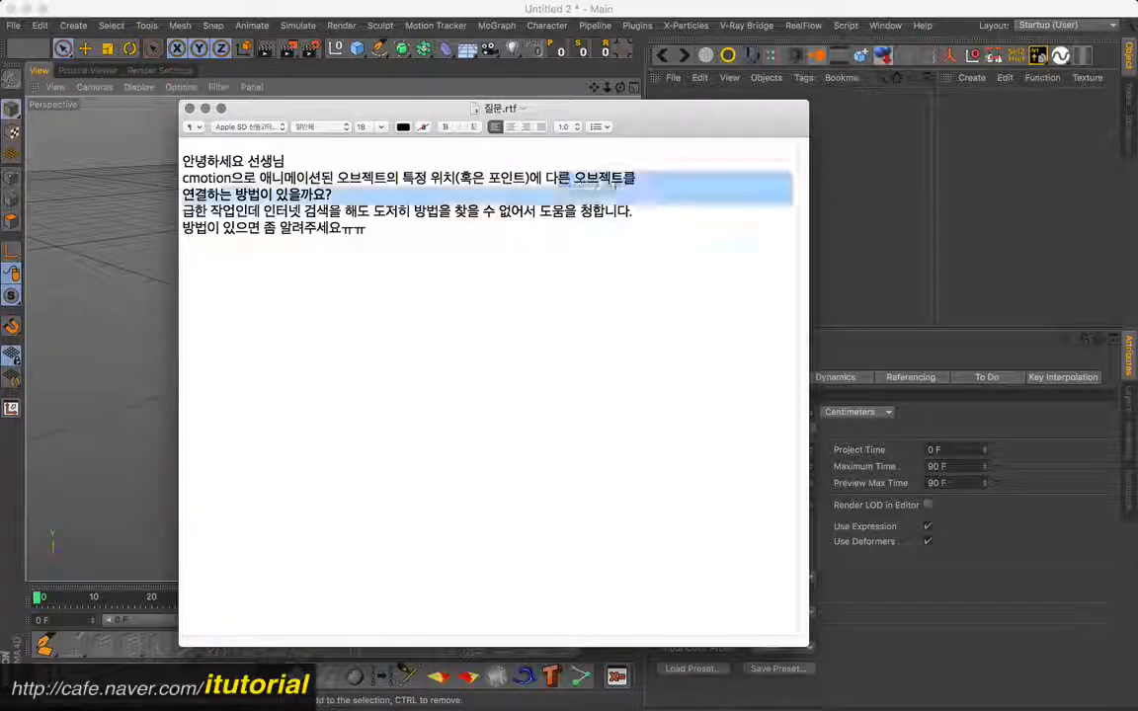
pyautogui.click(368, 212)
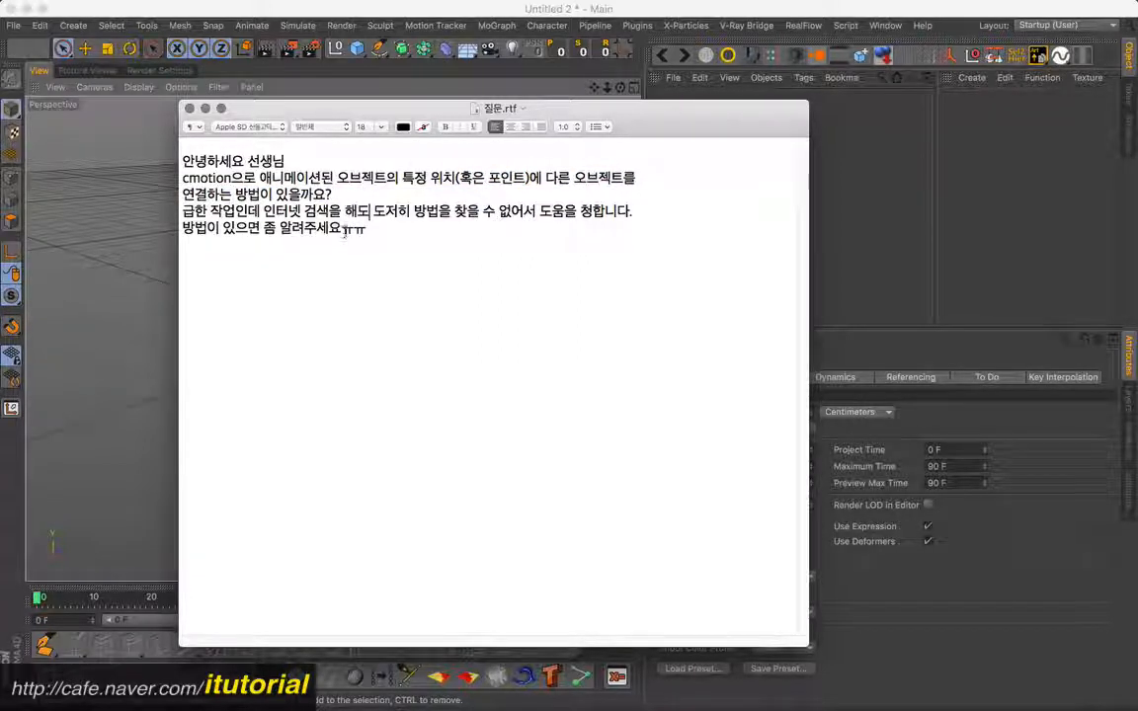
pyautogui.moveTo(424, 117); pyautogui.dragTo(372, 162)
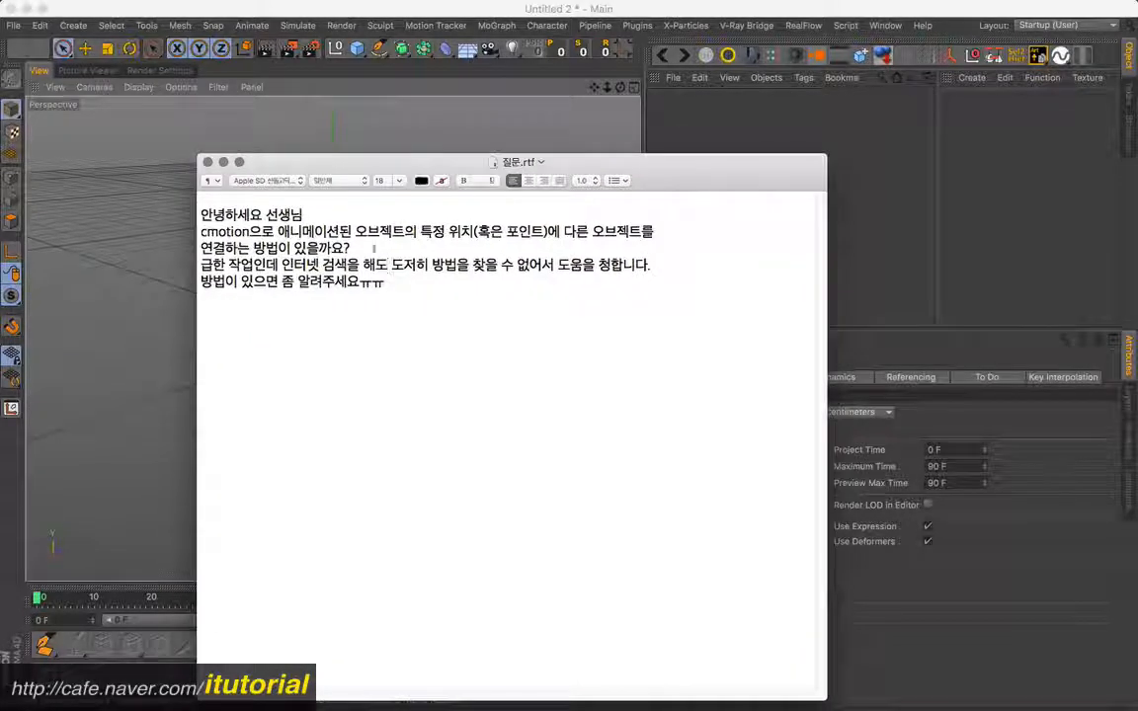
pyautogui.moveTo(350, 245); pyautogui.dragTo(202, 234)
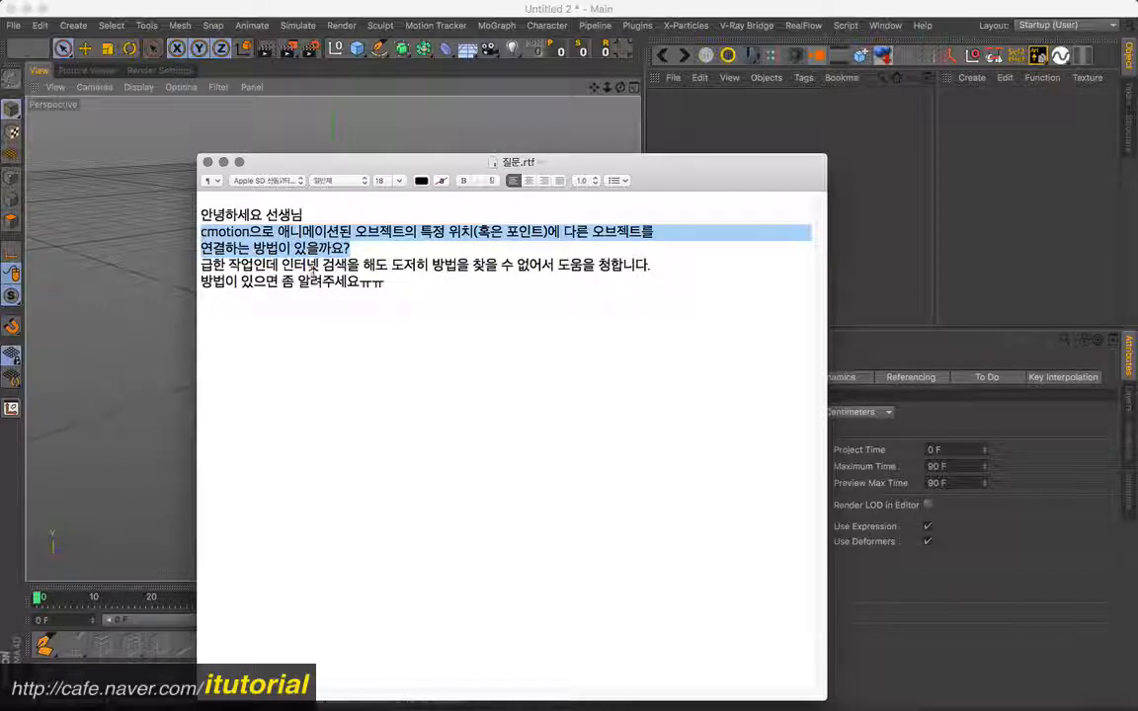
pyautogui.click(382, 245)
pyautogui.moveTo(402, 171); pyautogui.dragTo(400, 150)
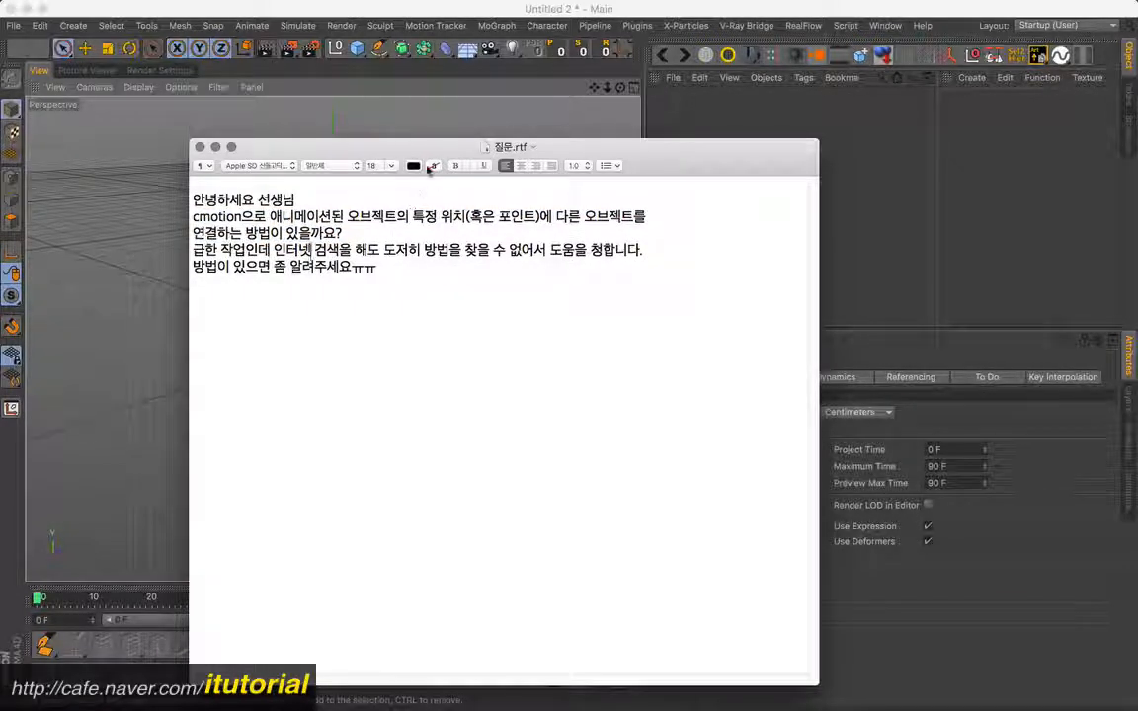
pyautogui.moveTo(424, 151); pyautogui.dragTo(424, 160)
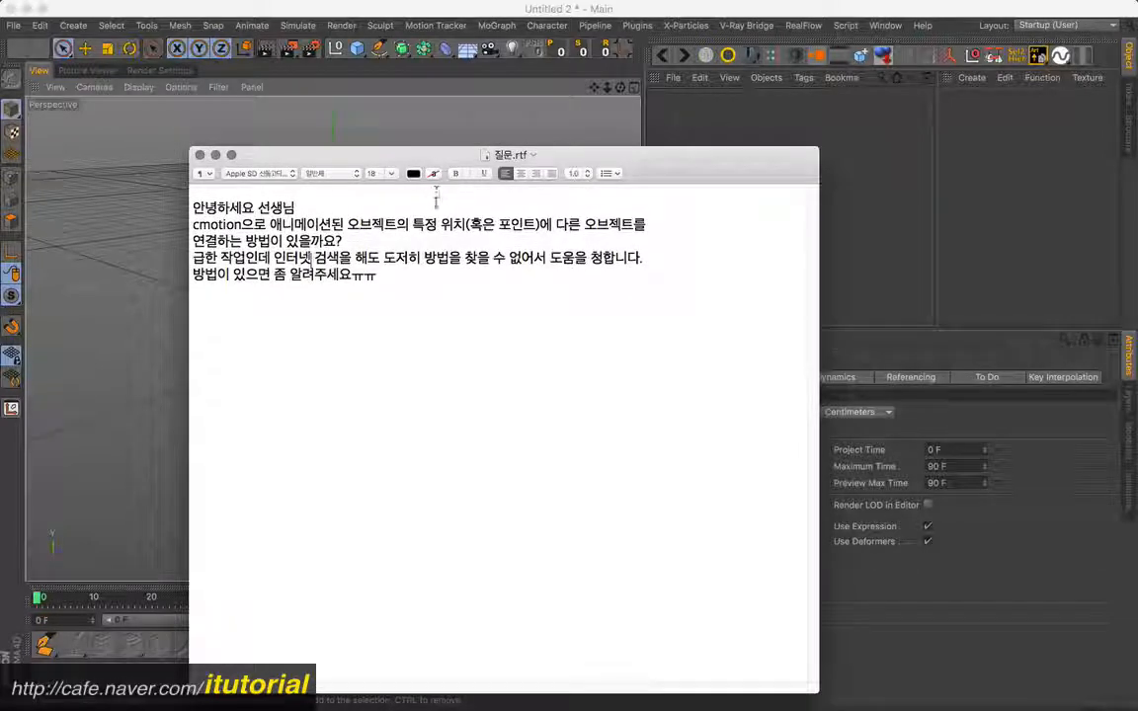
pyautogui.moveTo(444, 164); pyautogui.dragTo(446, 171)
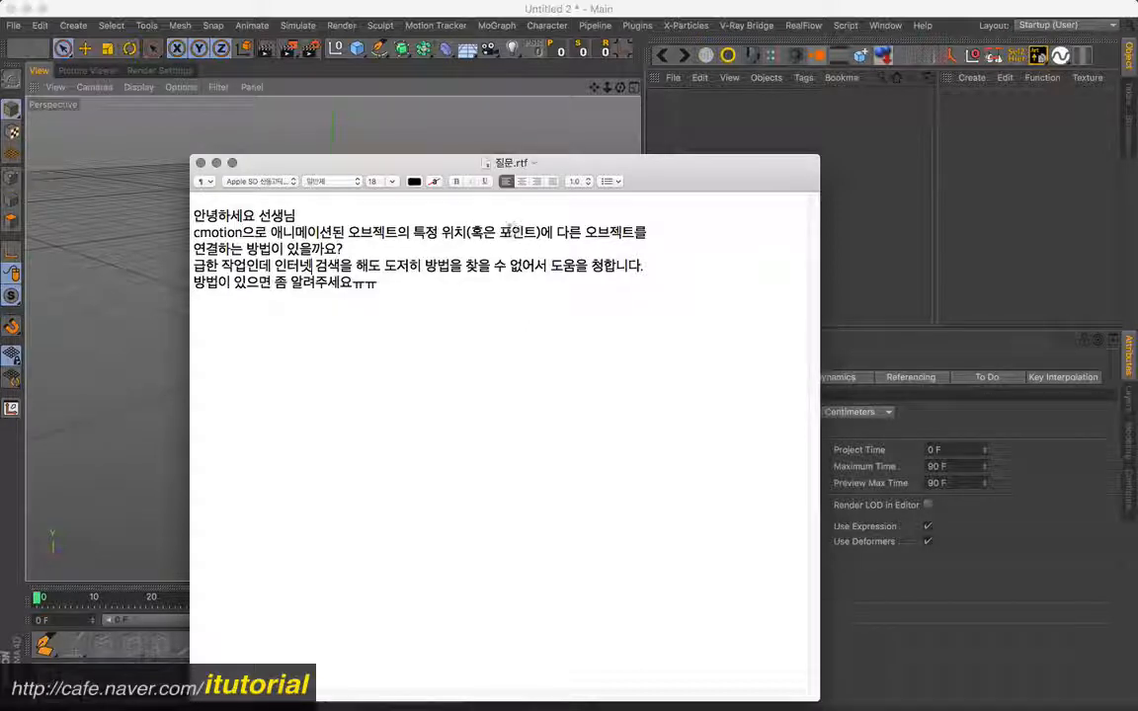
pyautogui.moveTo(466, 167)
pyautogui.mouseDown()
pyautogui.moveTo(469, 155)
pyautogui.moveTo(455, 153)
pyautogui.mouseUp()
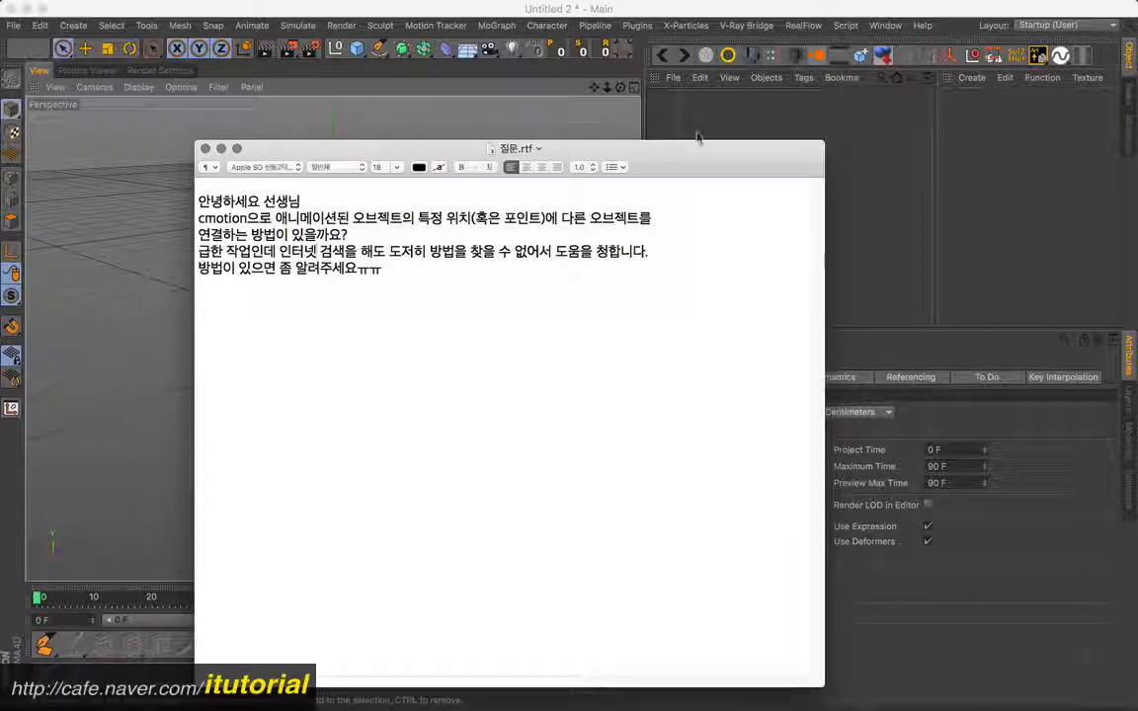
pyautogui.moveTo(634, 158); pyautogui.dragTo(632, 161)
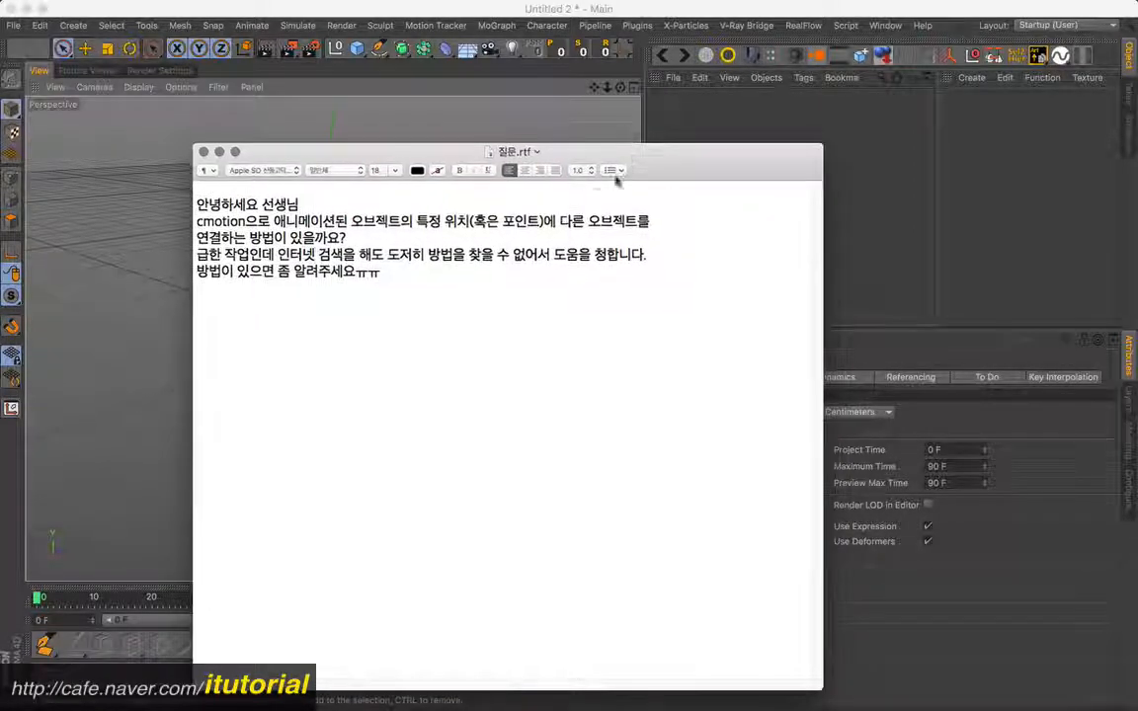
# Step: Switch to Cinema 4D and open the Content Browser
pyautogui.click(626, 111)
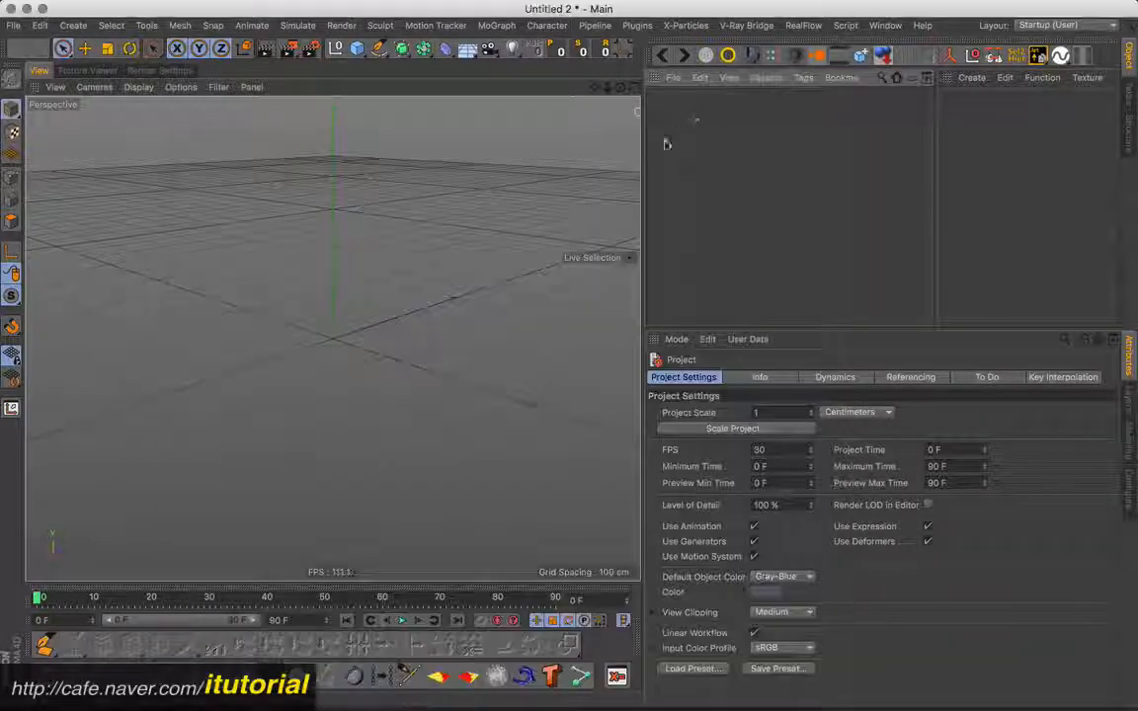
pyautogui.keyDown('alt'); pyautogui.moveTo(380, 285); pyautogui.dragTo(447, 274); pyautogui.keyUp('alt')
pyautogui.click(884, 26)
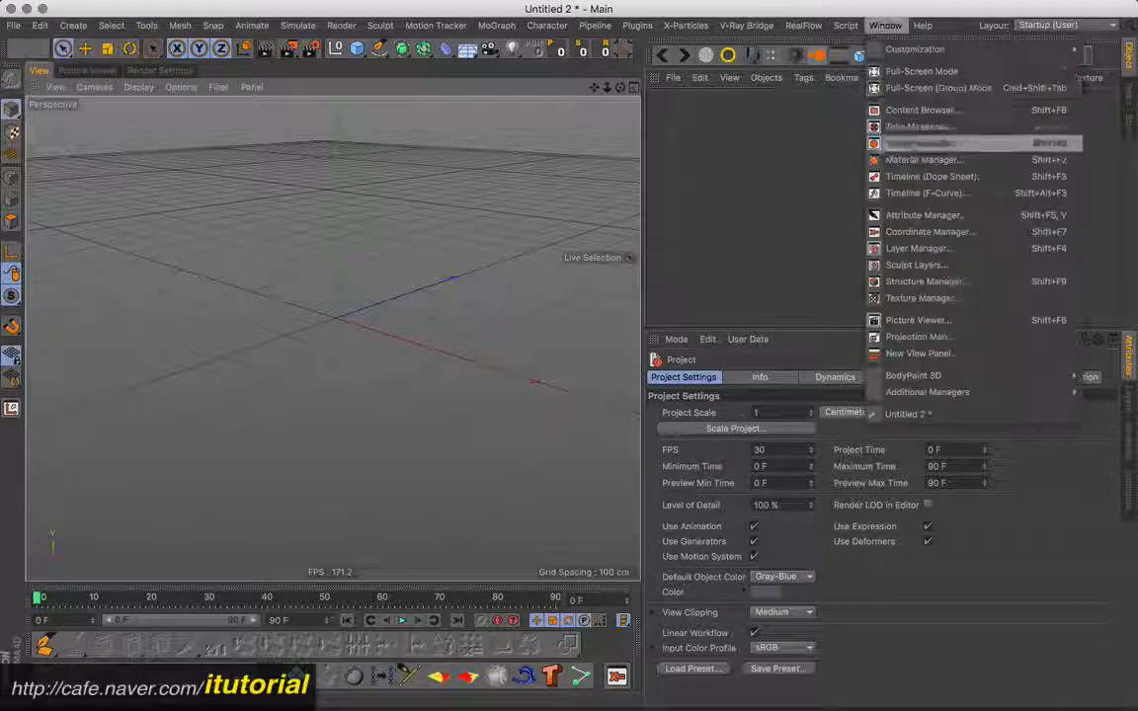
pyautogui.click(813, 107)
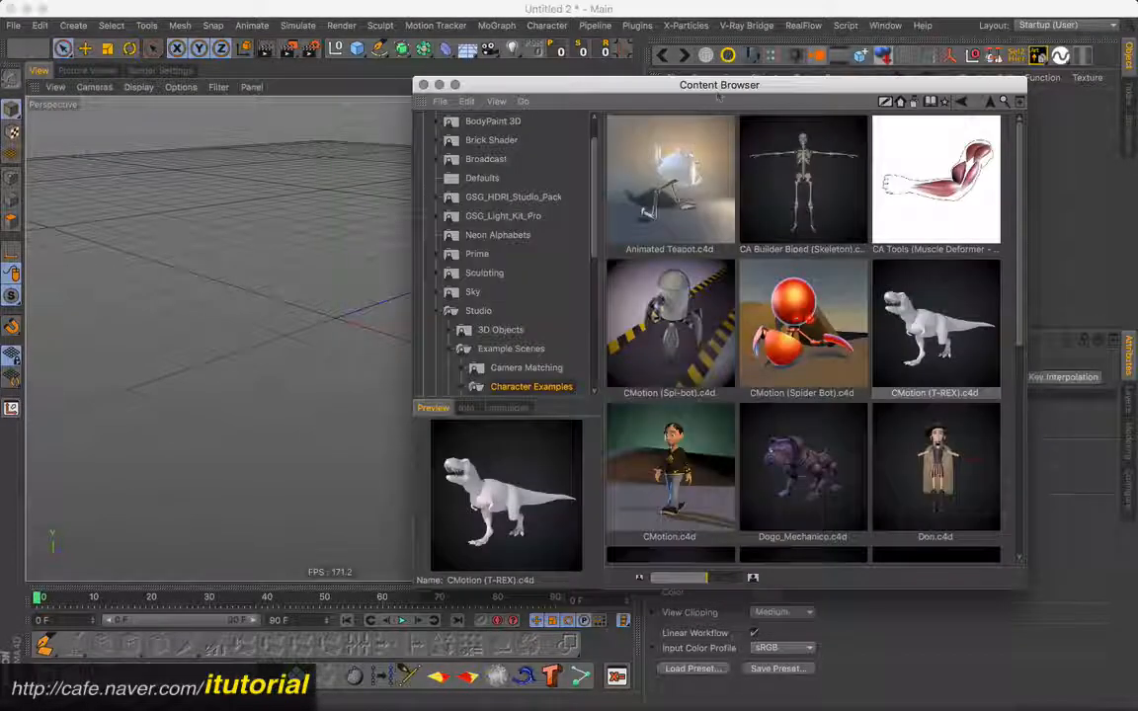
# Step: Open the example scene CMotion (T-REX).c4d from the Studio Character Examples folder
pyautogui.moveTo(648, 86); pyautogui.dragTo(631, 86)
pyautogui.scroll(-5, 474, 212)
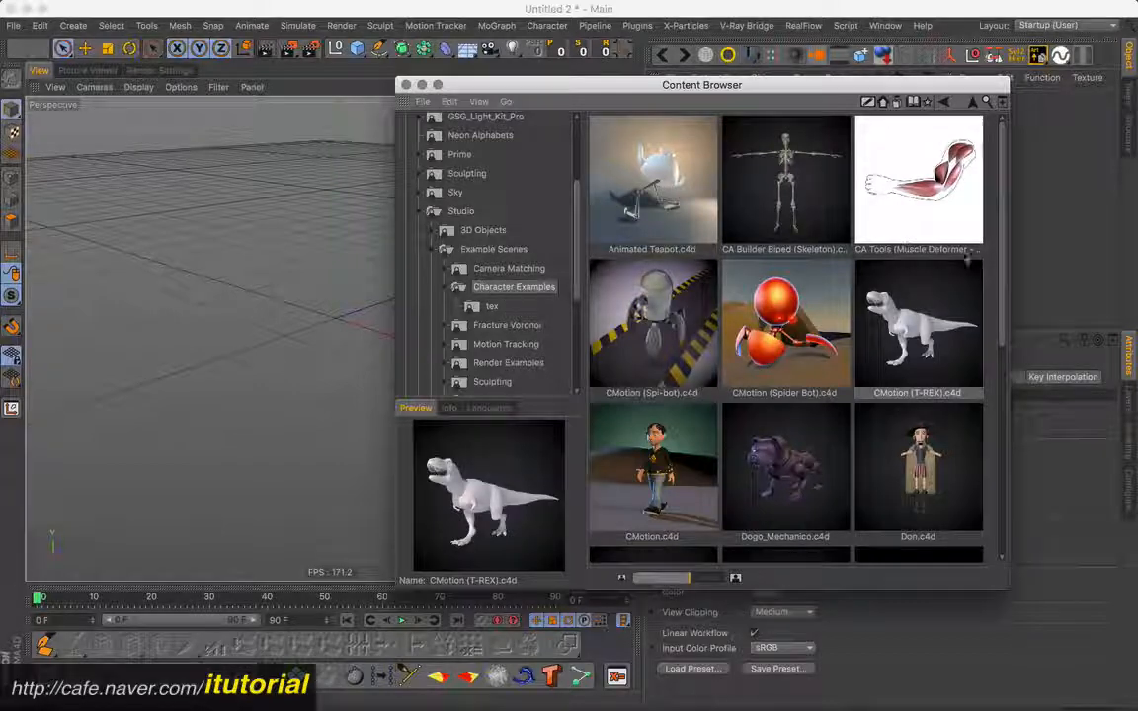
pyautogui.scroll(-1, 997, 284)
pyautogui.scroll(-5, 995, 285)
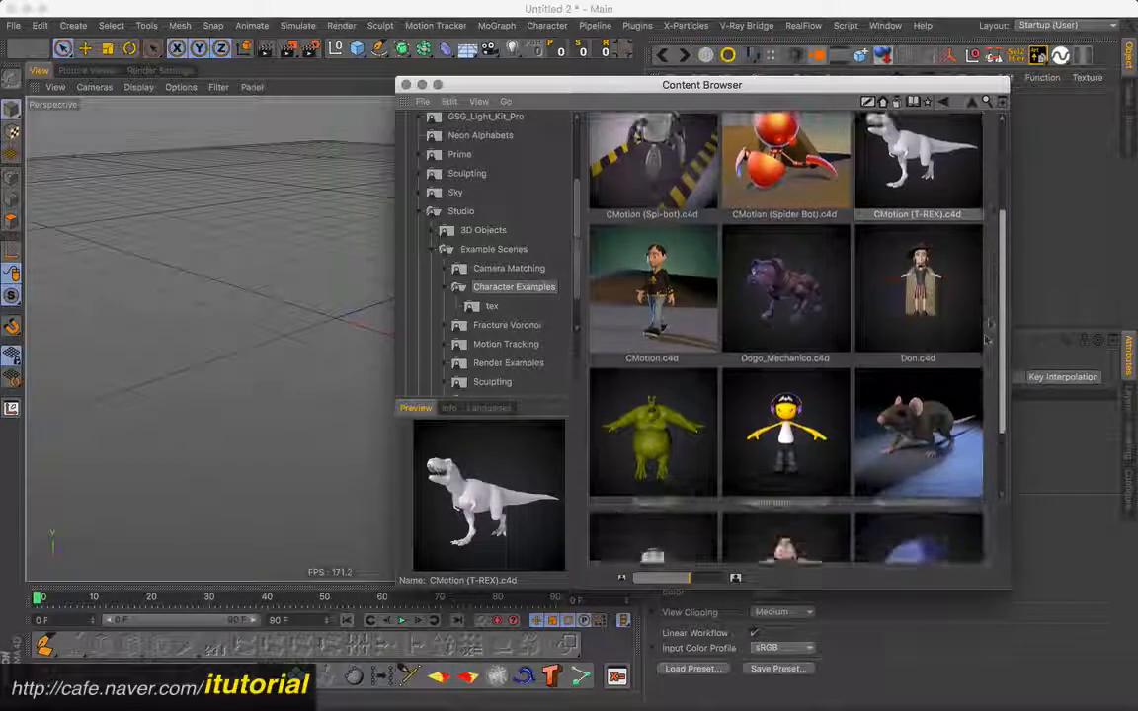
pyautogui.scroll(4, 914, 272)
pyautogui.click(915, 271)
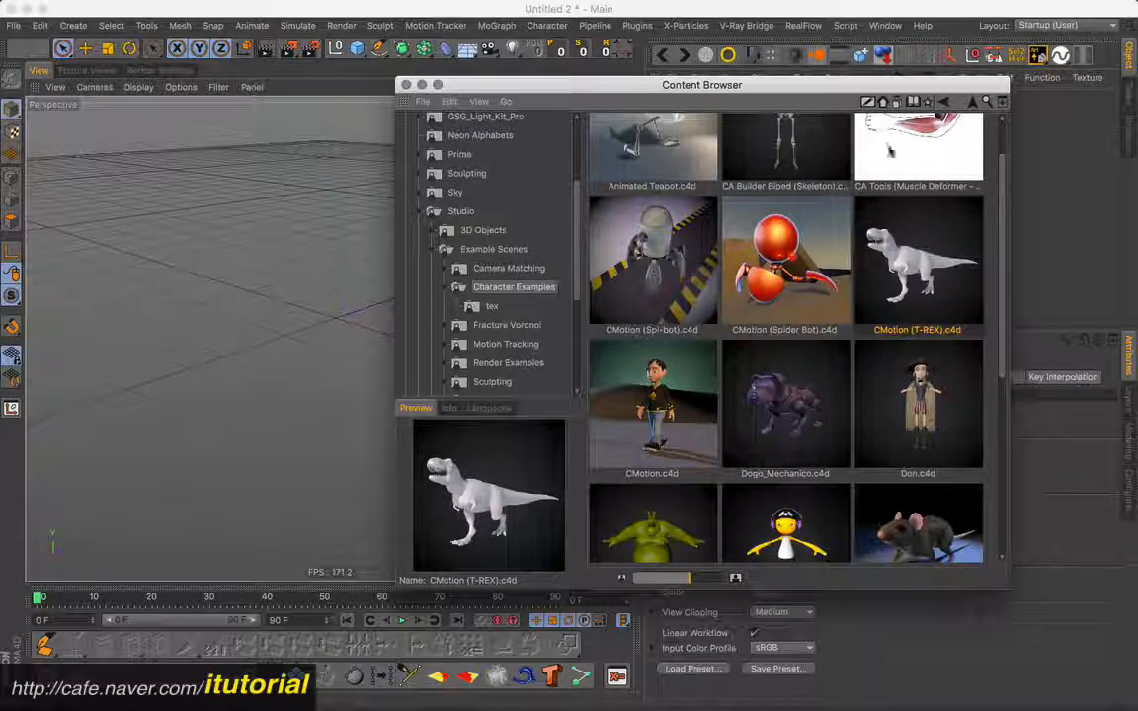
pyautogui.moveTo(781, 83); pyautogui.dragTo(658, 101)
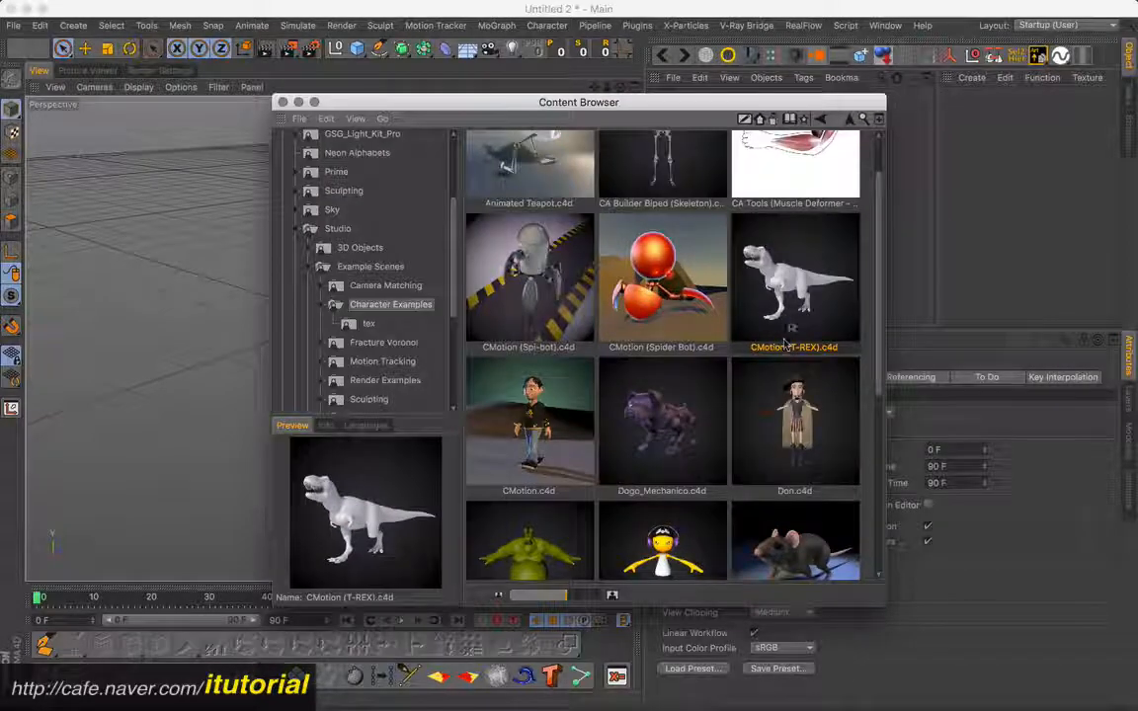
pyautogui.moveTo(703, 102); pyautogui.dragTo(645, 116)
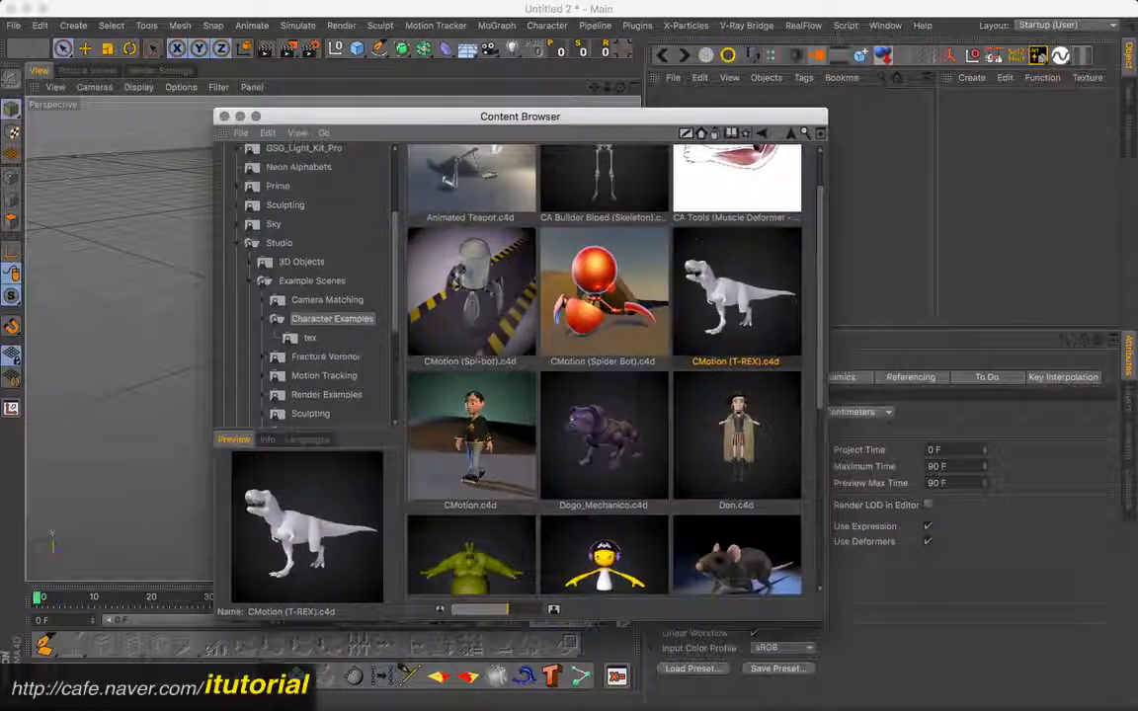
pyautogui.doubleClick(725, 289)
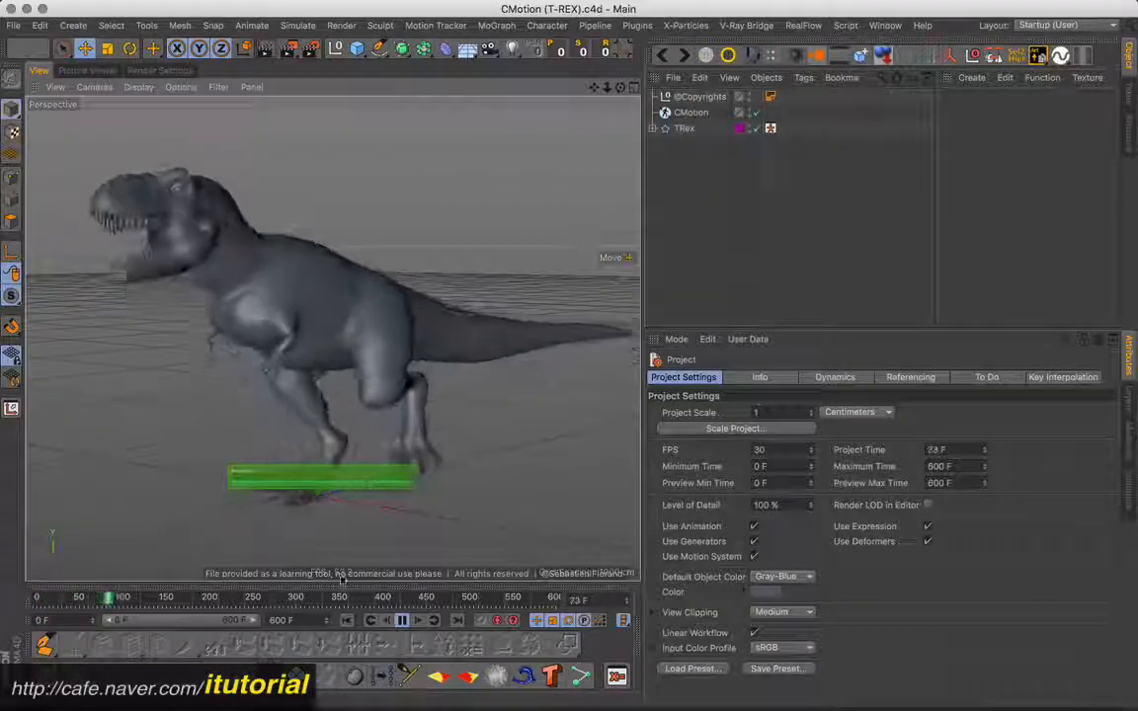
pyautogui.click(402, 621)
pyautogui.click(347, 621)
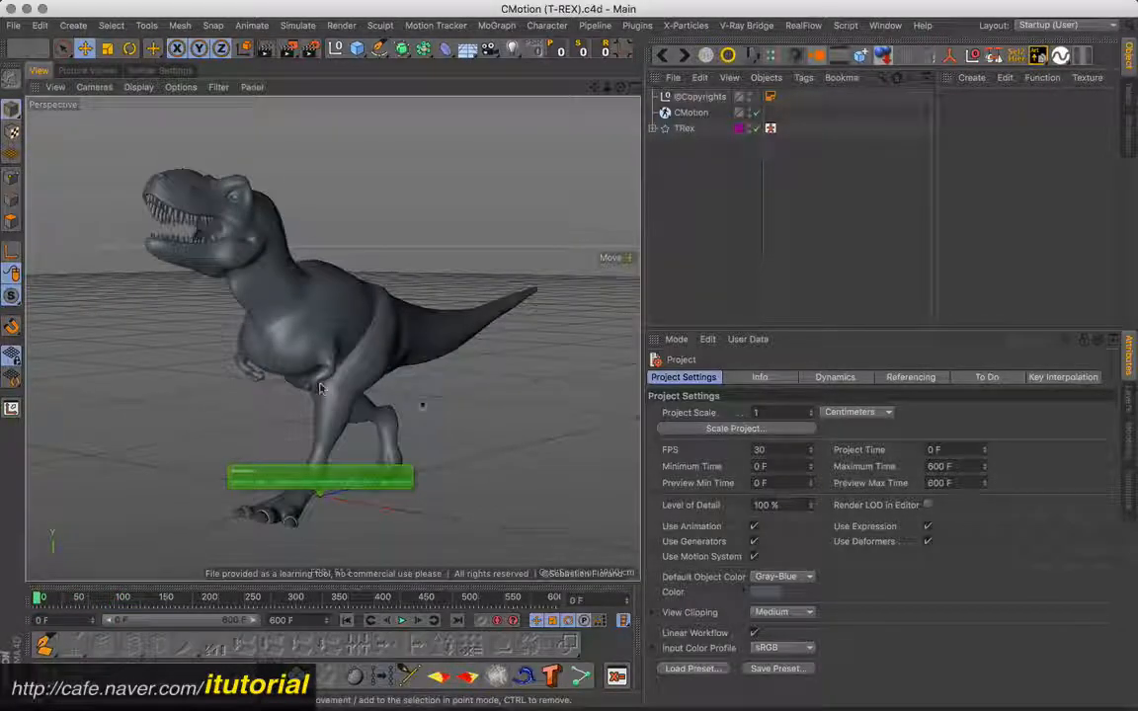
pyautogui.click(370, 466)
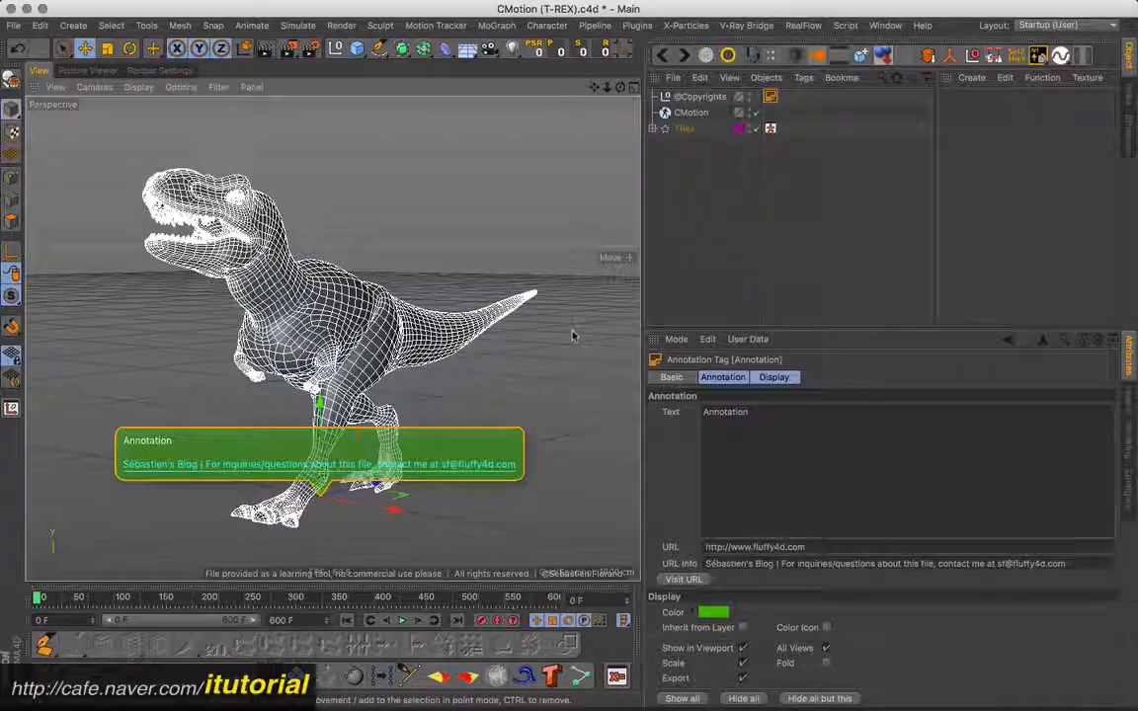
# Step: Preview the T-Rex walk animation briefly, stop it and return to the first frame
pyautogui.click(402, 620)
pyautogui.click(402, 621)
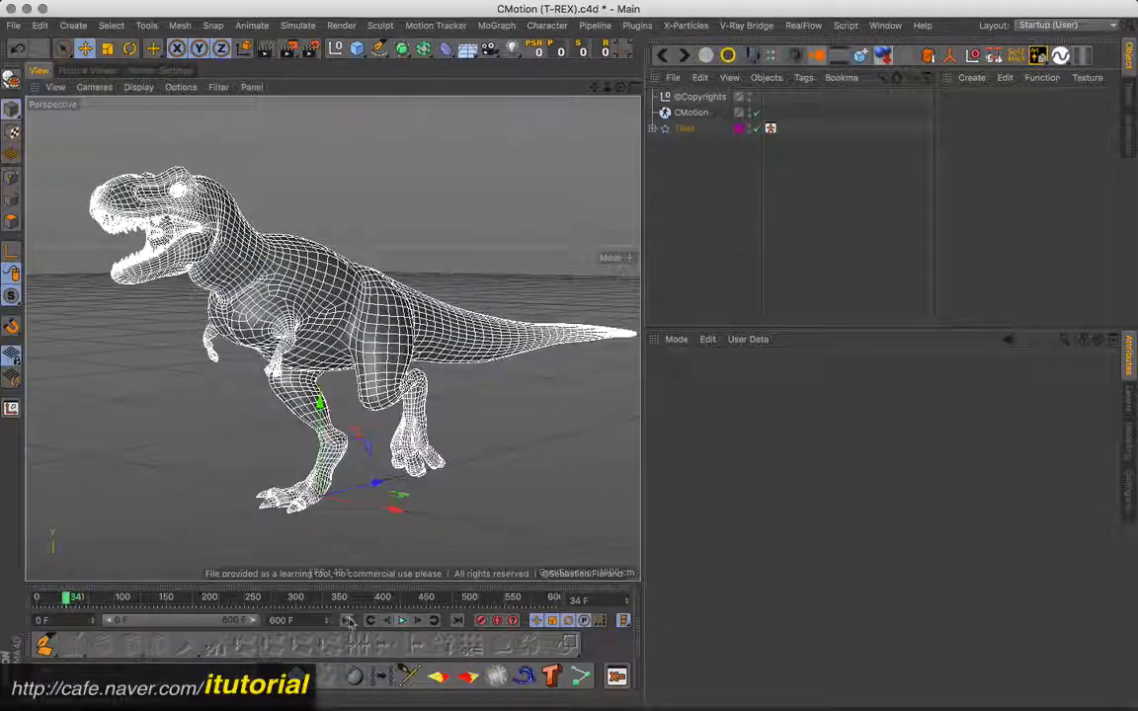
pyautogui.click(347, 620)
pyautogui.moveTo(382, 367)
pyautogui.keyDown('alt'); pyautogui.mouseDown()
pyautogui.moveTo(405, 383)
pyautogui.moveTo(387, 369)
pyautogui.mouseUp(); pyautogui.keyUp('alt')
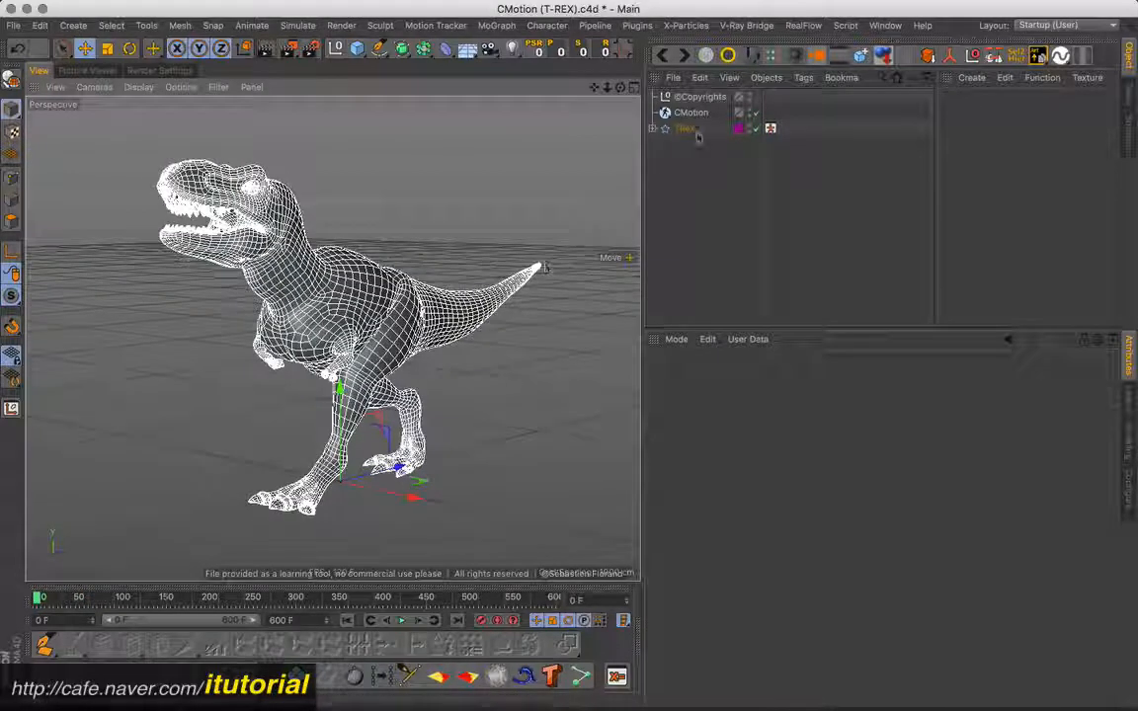
# Step: Expand the TRex hierarchy down to its mesh objects and disable the TRex subdivision surface
pyautogui.click(684, 129)
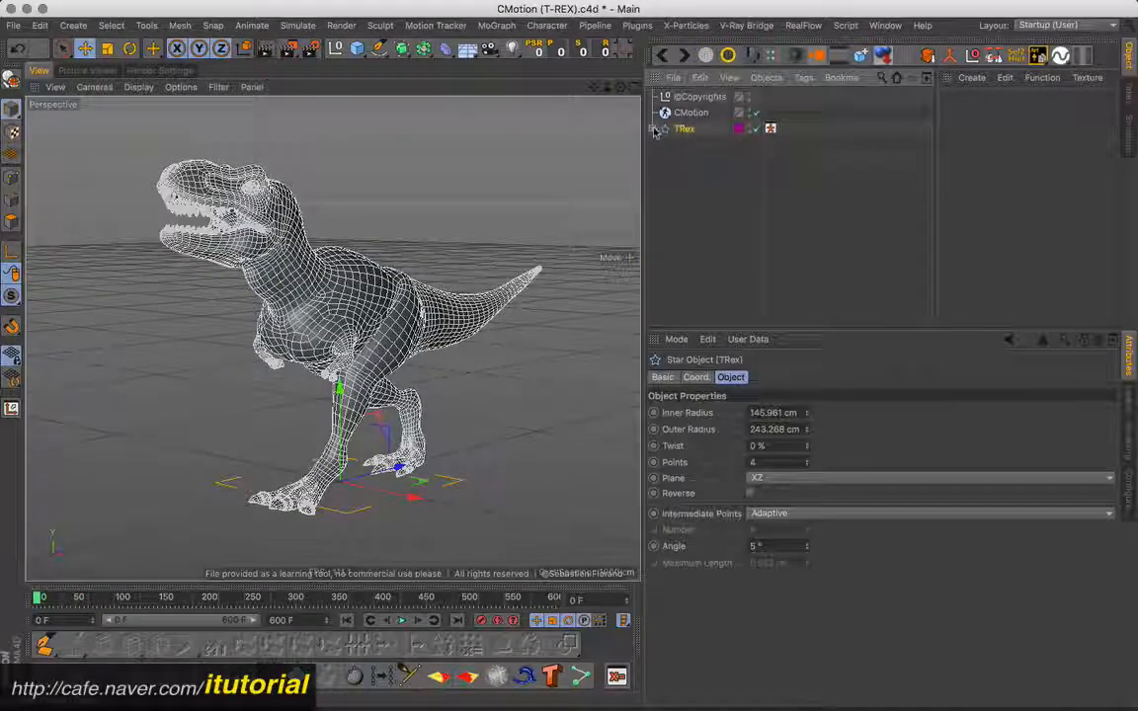
pyautogui.click(653, 128)
pyautogui.click(660, 176)
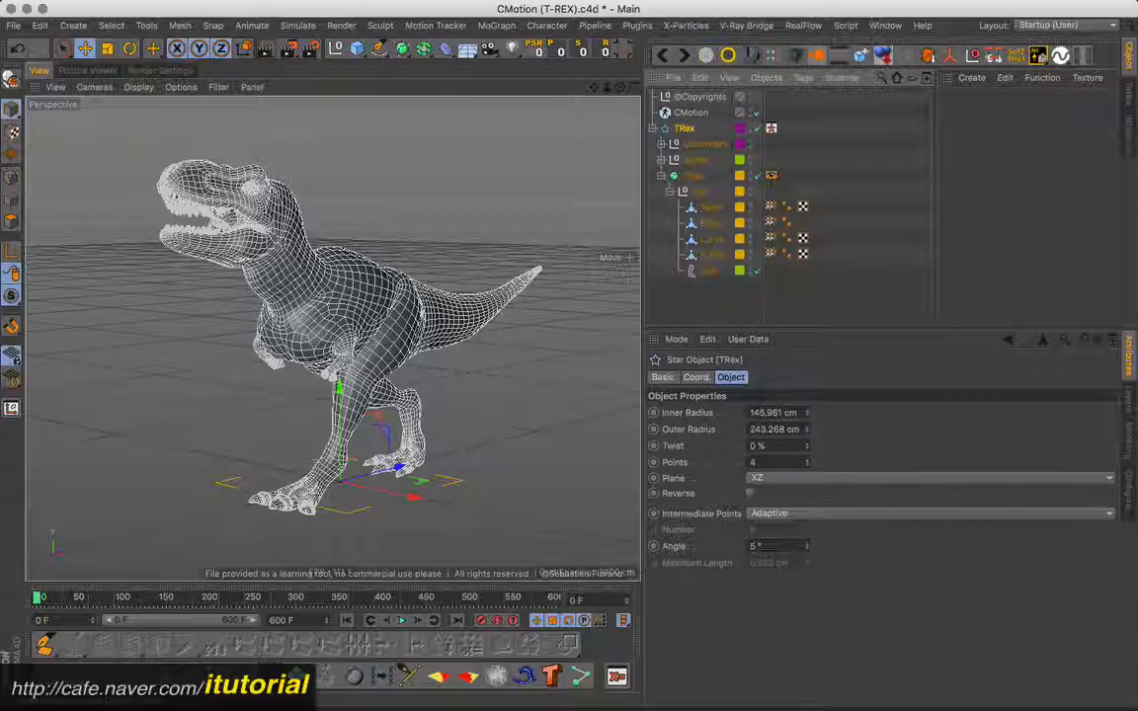
pyautogui.press('q')
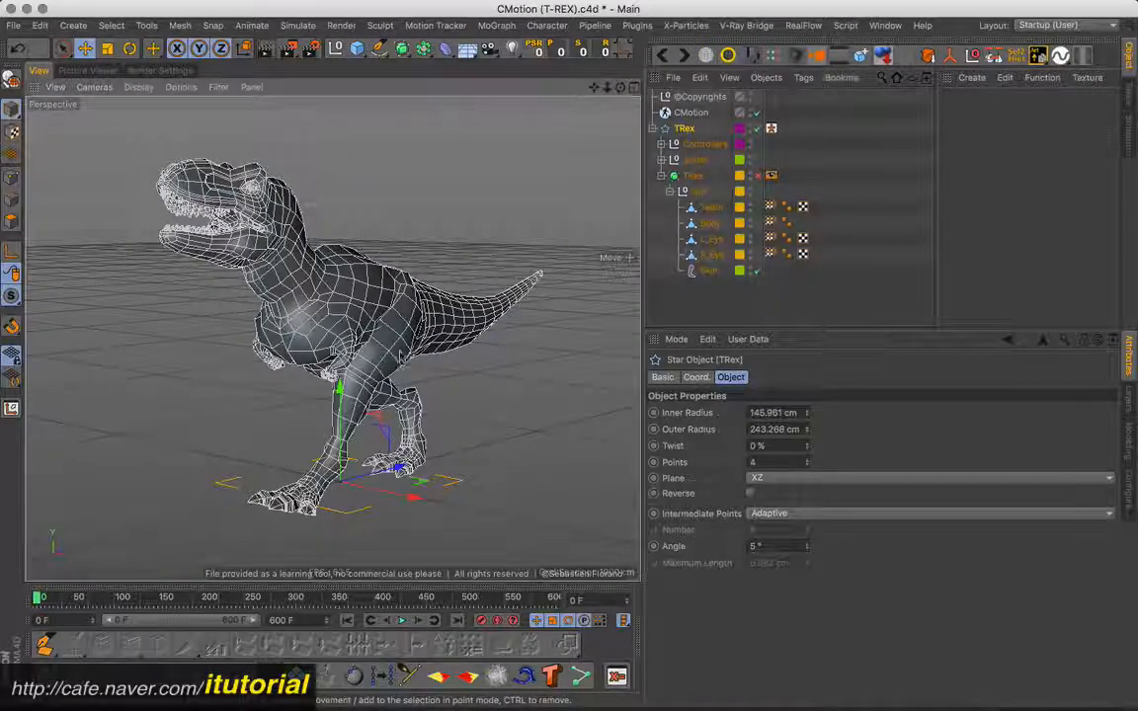
pyautogui.keyDown('alt'); pyautogui.moveTo(351, 342); pyautogui.dragTo(360, 365); pyautogui.keyUp('alt')
pyautogui.keyDown('alt'); pyautogui.moveTo(350, 313); pyautogui.dragTo(319, 325); pyautogui.keyUp('alt')
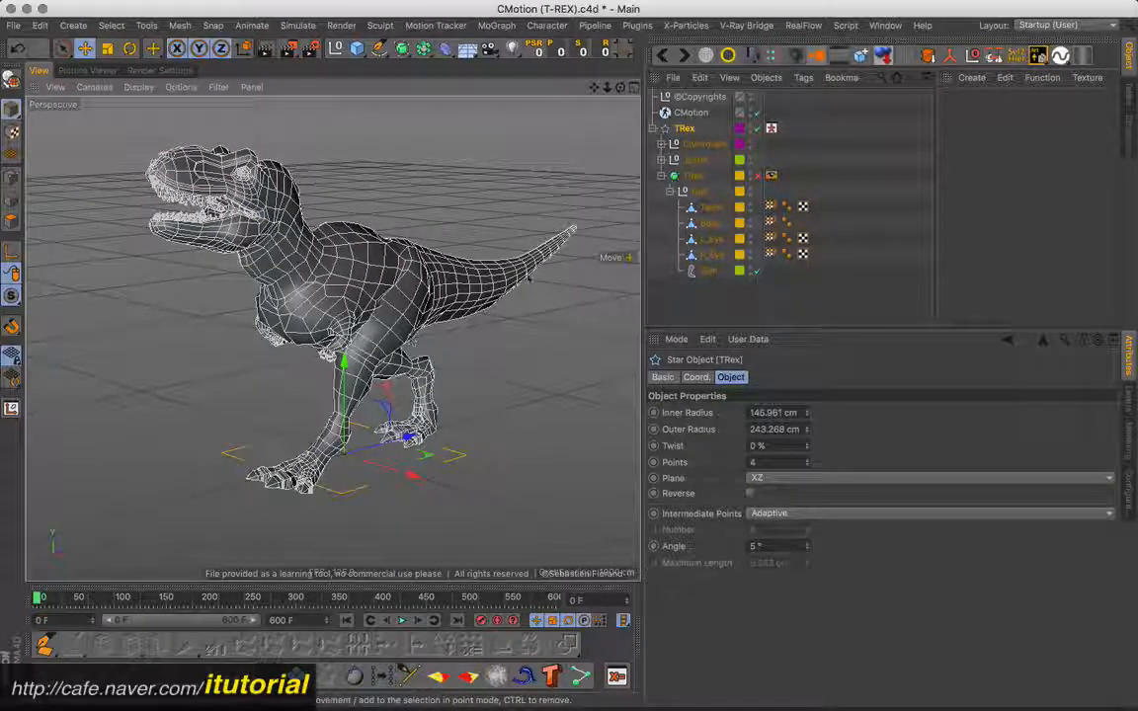
# Step: Examine the Skin deformer, the contents of the Joints null and the CMotion object's settings, collapsing the TRex mesh group
pyautogui.click(709, 269)
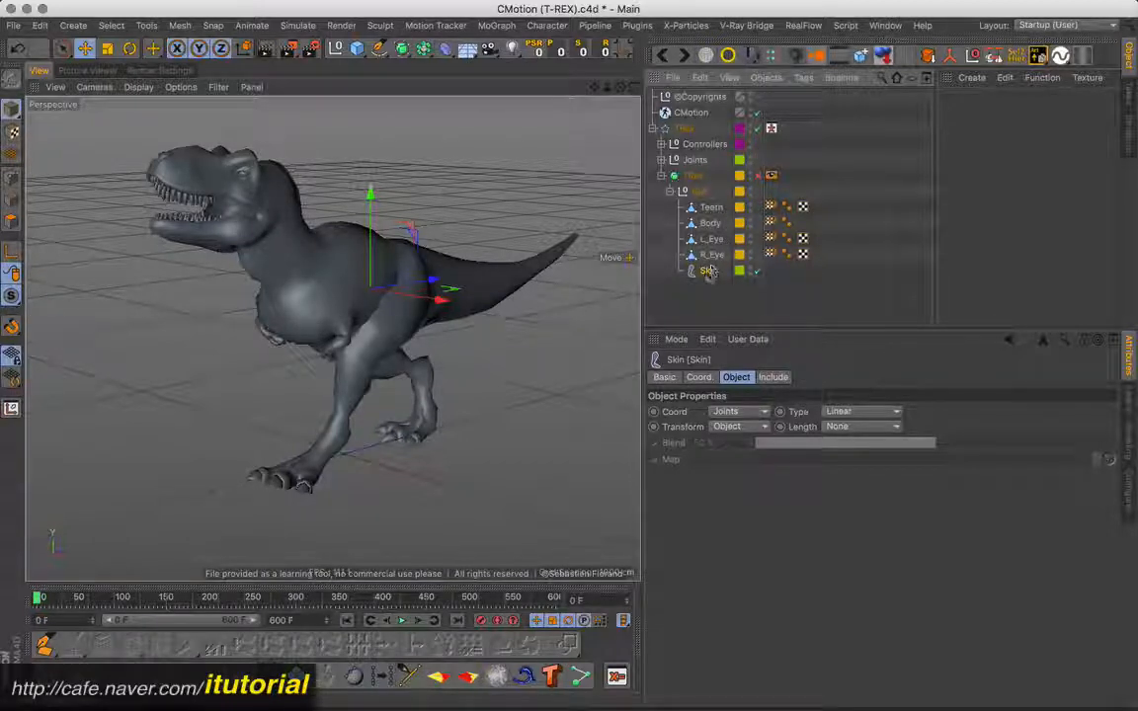
pyautogui.click(698, 160)
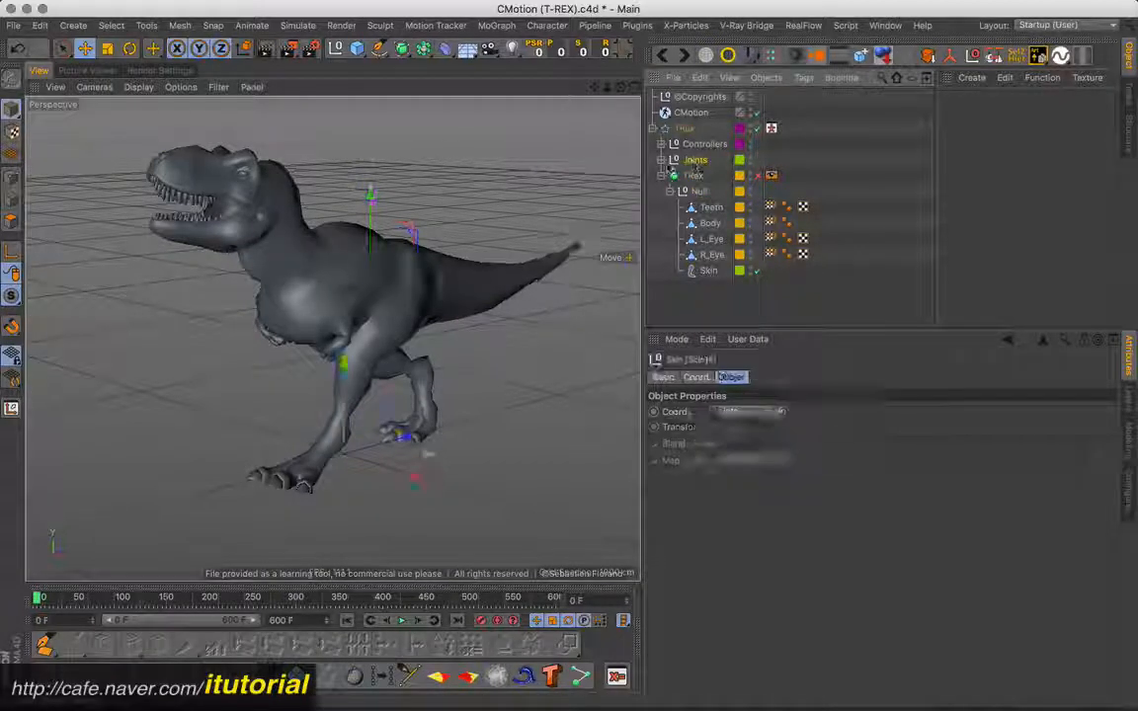
pyautogui.click(661, 160)
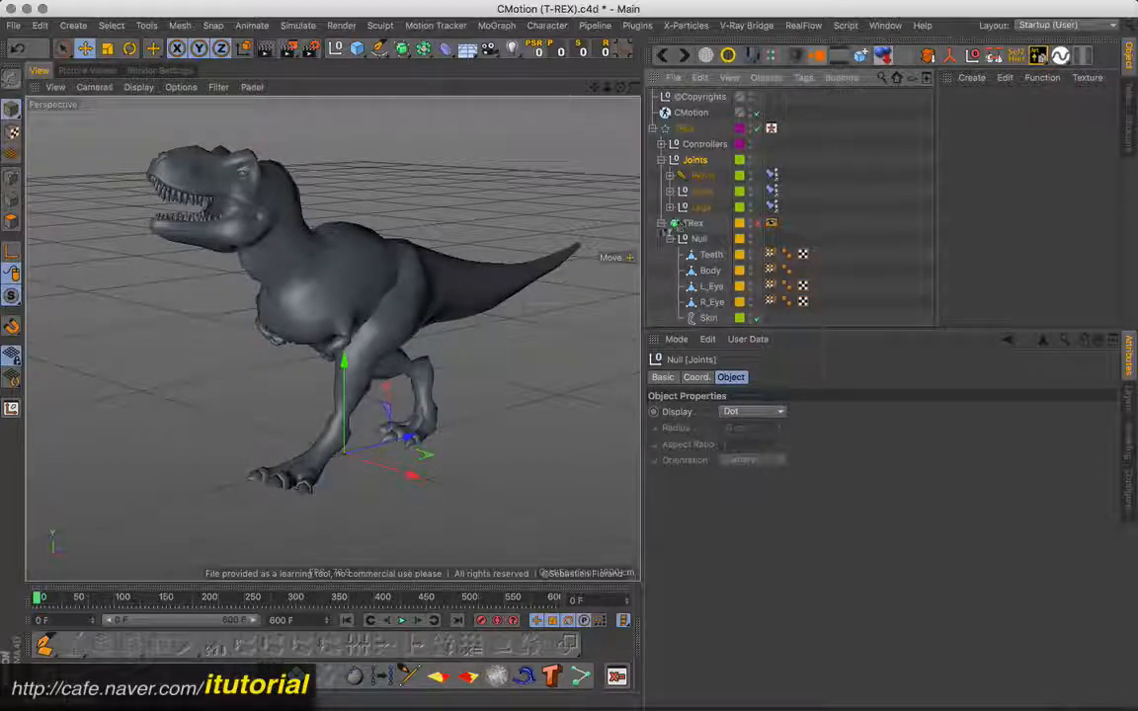
pyautogui.click(661, 223)
pyautogui.click(691, 111)
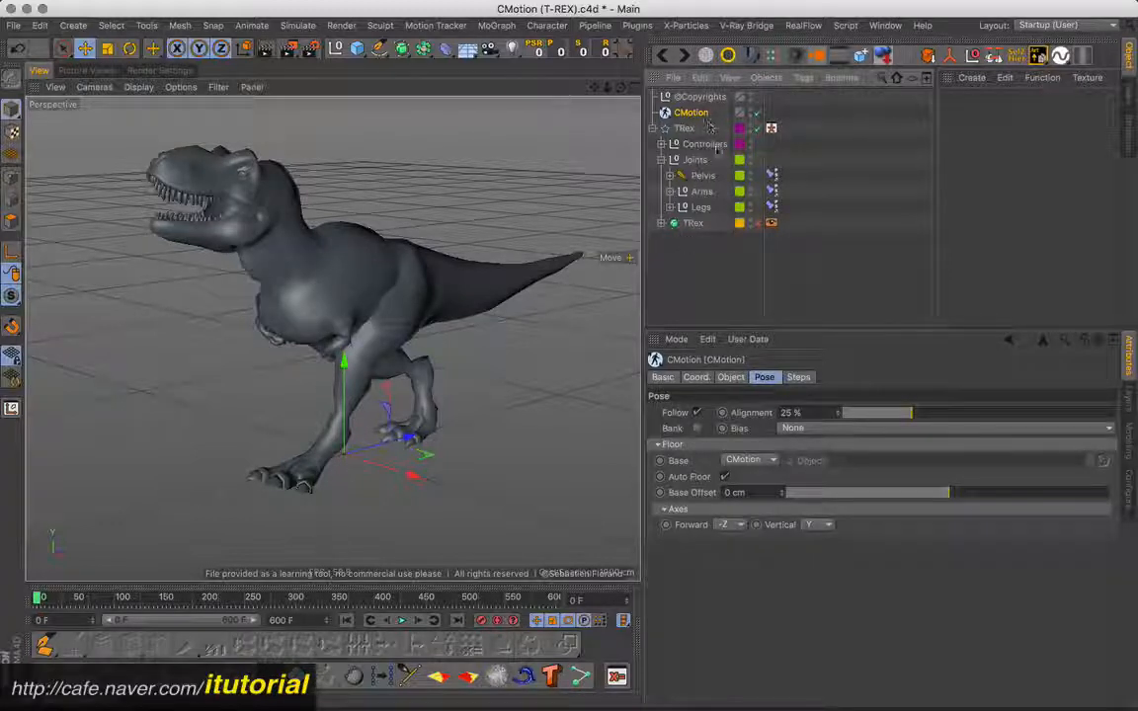
# Step: Play the unsmoothed T-Rex walk cycle, stop it, rewind to frame 0 and clear the object selection
pyautogui.click(402, 621)
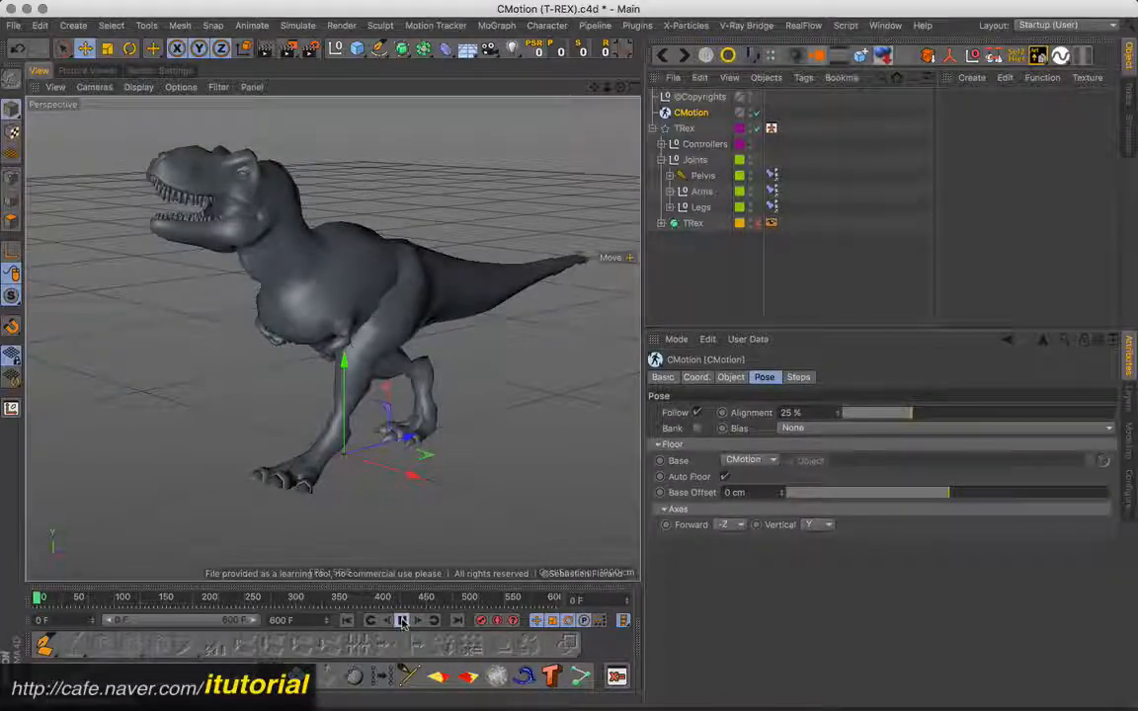
pyautogui.click(401, 621)
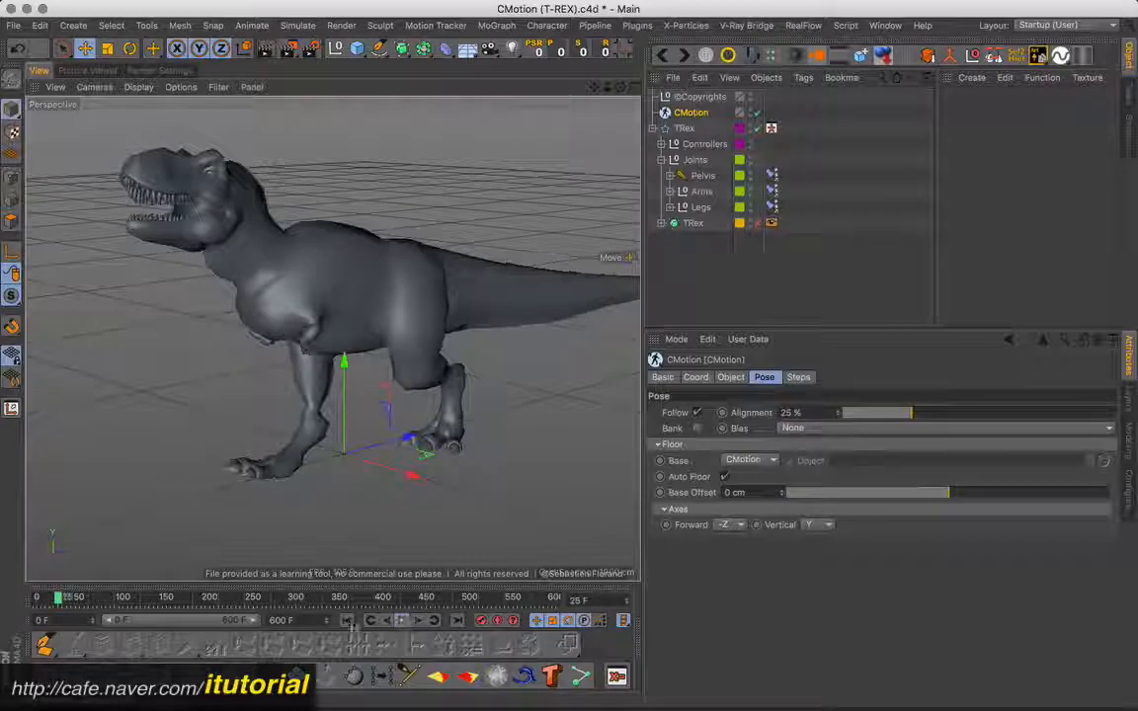
pyautogui.click(346, 620)
pyautogui.click(695, 244)
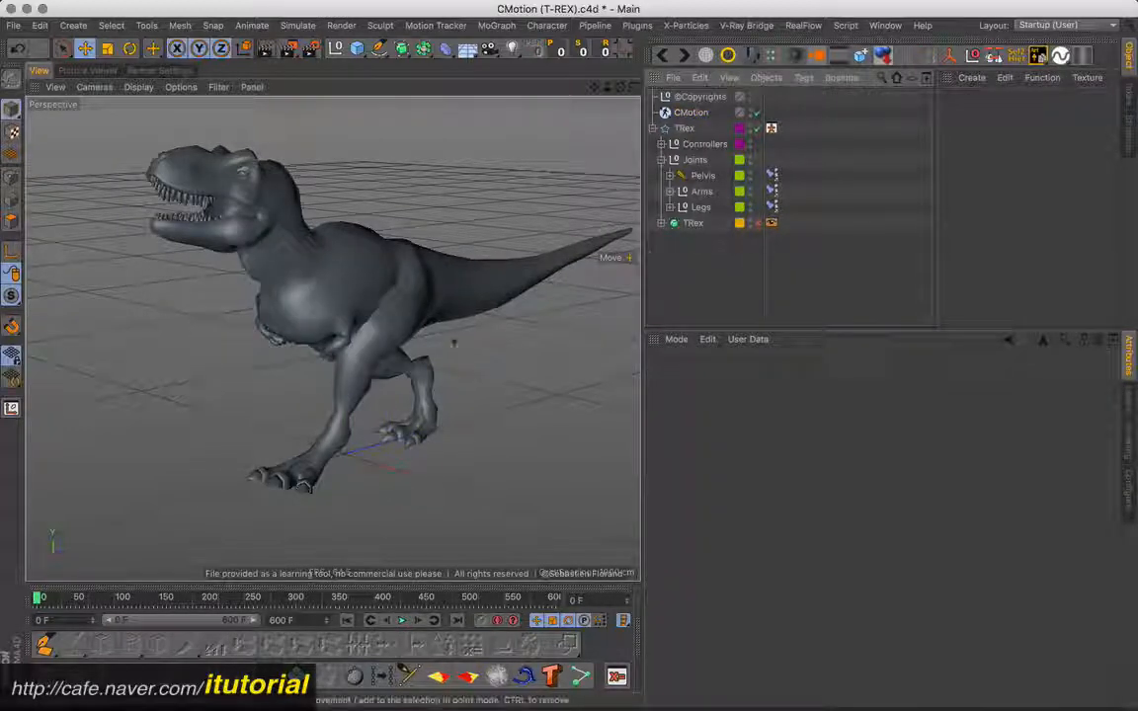
pyautogui.keyDown('alt'); pyautogui.moveTo(346, 355); pyautogui.dragTo(371, 339); pyautogui.keyUp('alt')
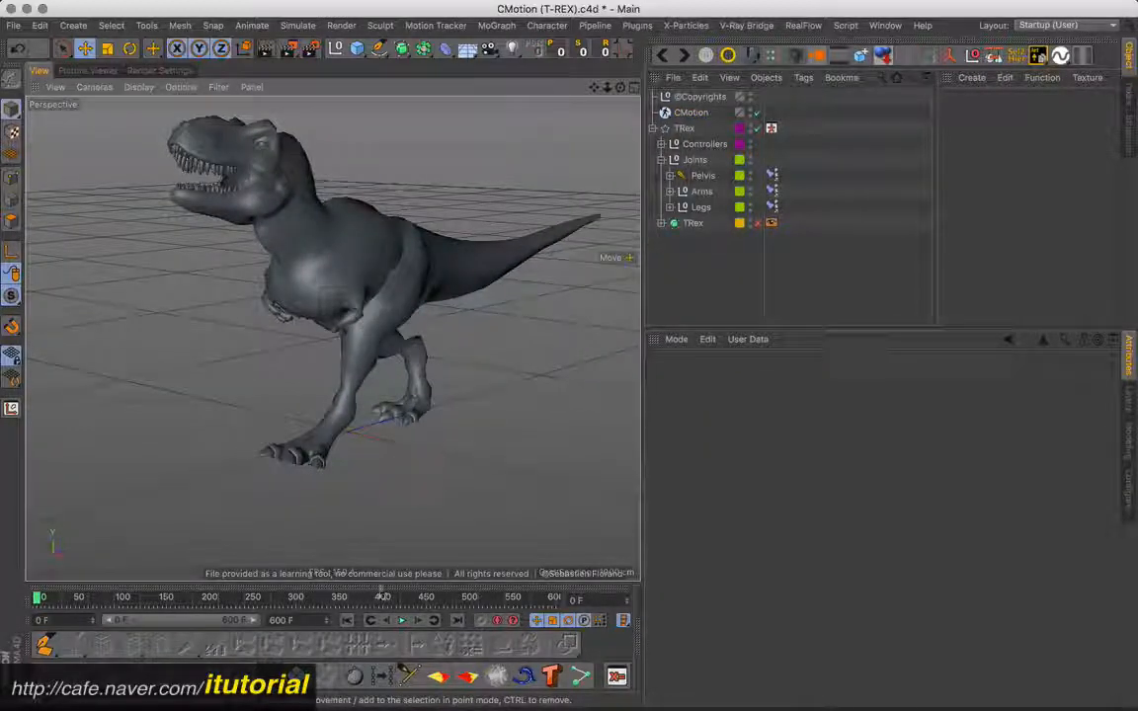
# Step: Play the T-Rex walk animation briefly, stop it and return to frame 0
pyautogui.click(401, 621)
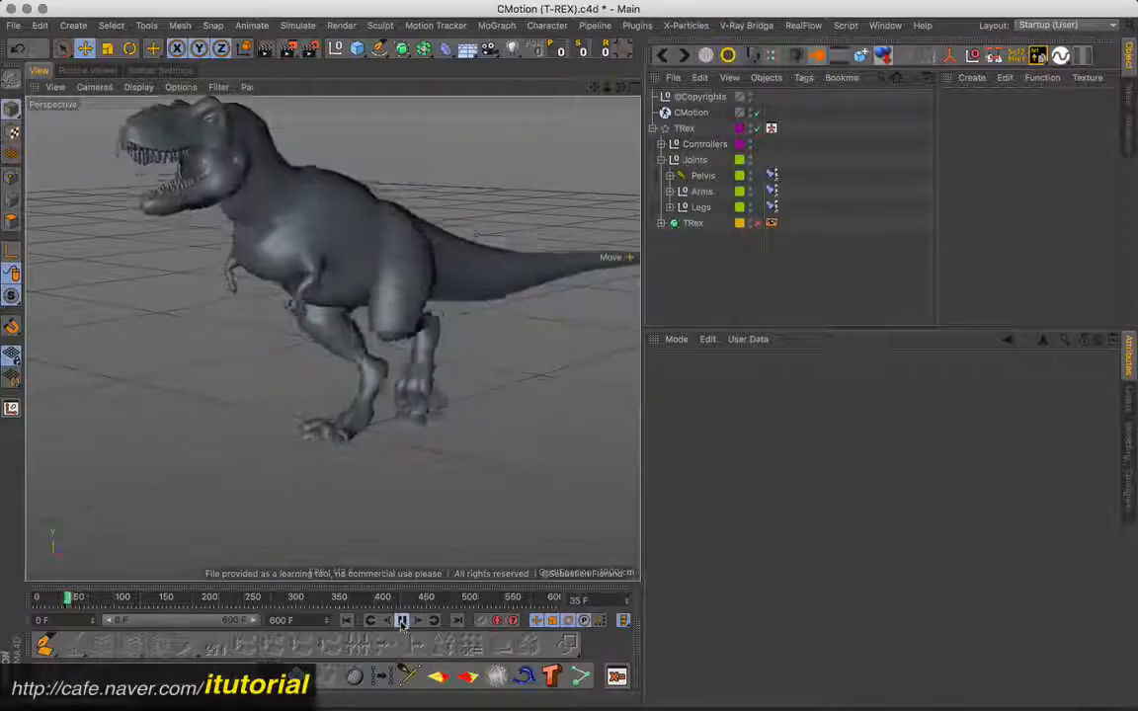
pyautogui.click(401, 622)
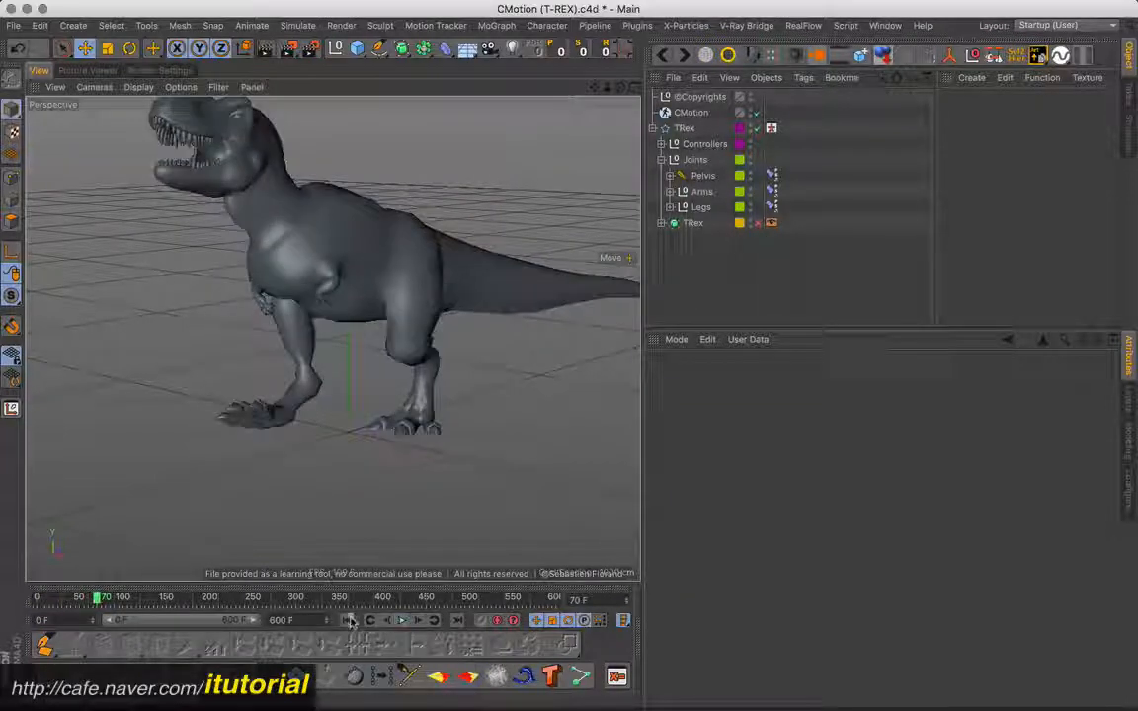
pyautogui.click(369, 621)
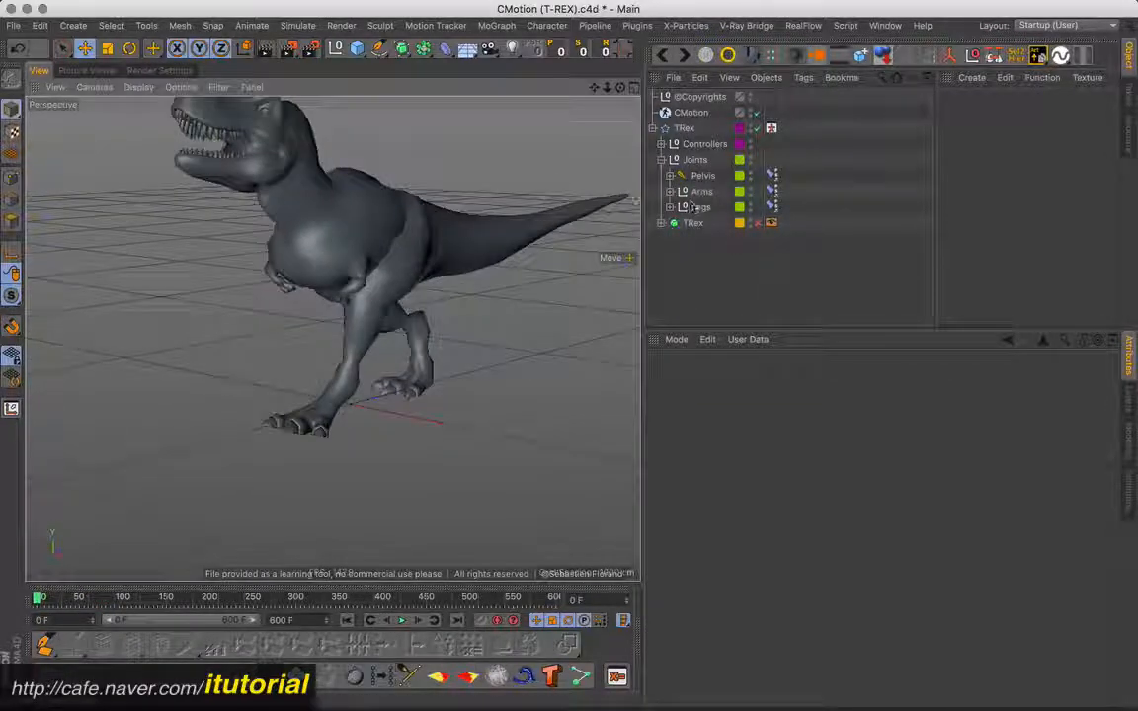
pyautogui.keyDown('alt'); pyautogui.moveTo(468, 231); pyautogui.dragTo(468, 267, button='middle'); pyautogui.keyUp('alt')
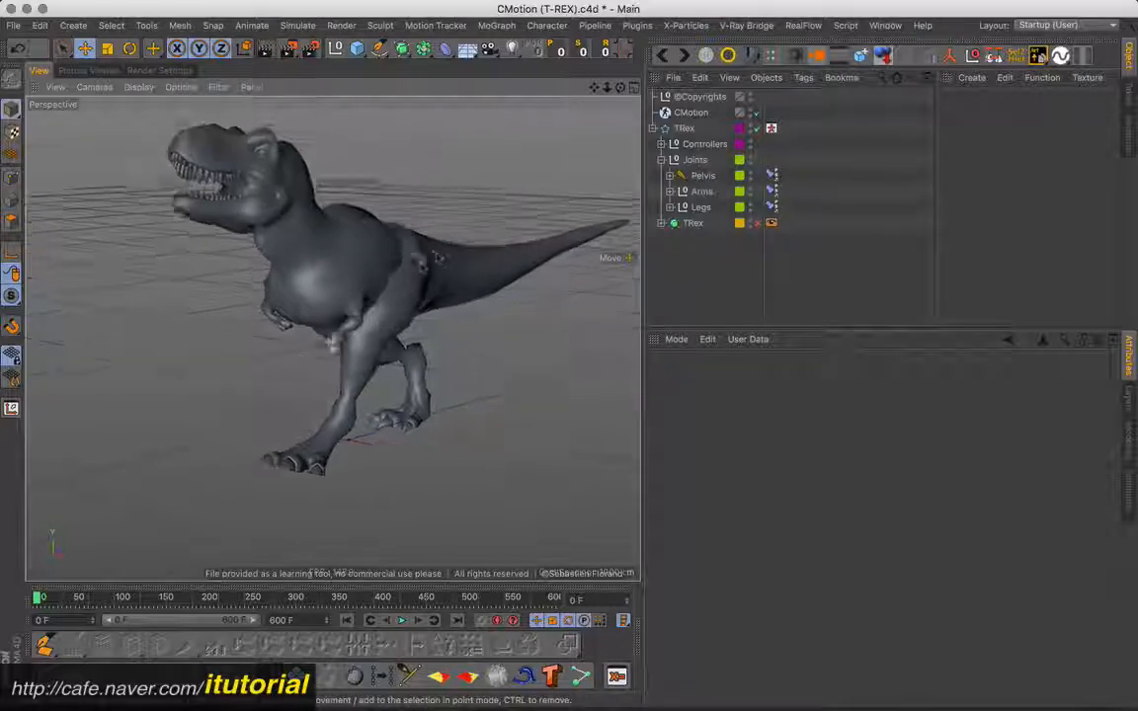
# Step: Expand the TRex subdivision surface, select the Body mesh and pick a single point on its front-most leg in point mode
pyautogui.click(693, 223)
pyautogui.click(661, 223)
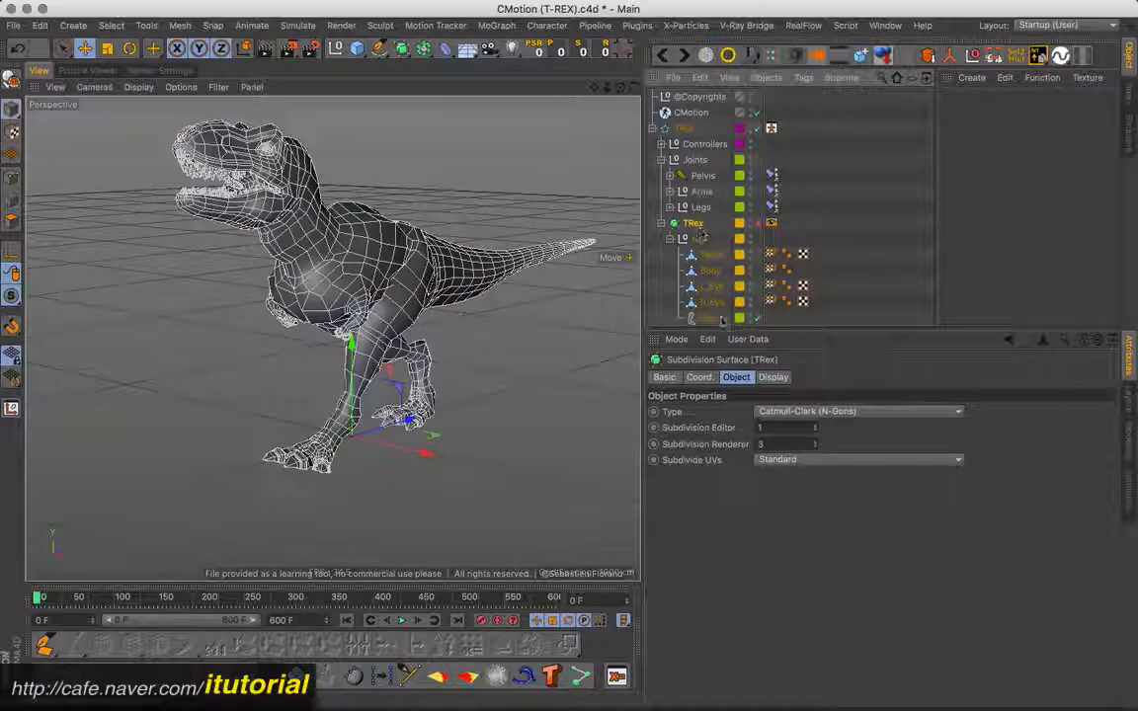
pyautogui.click(710, 272)
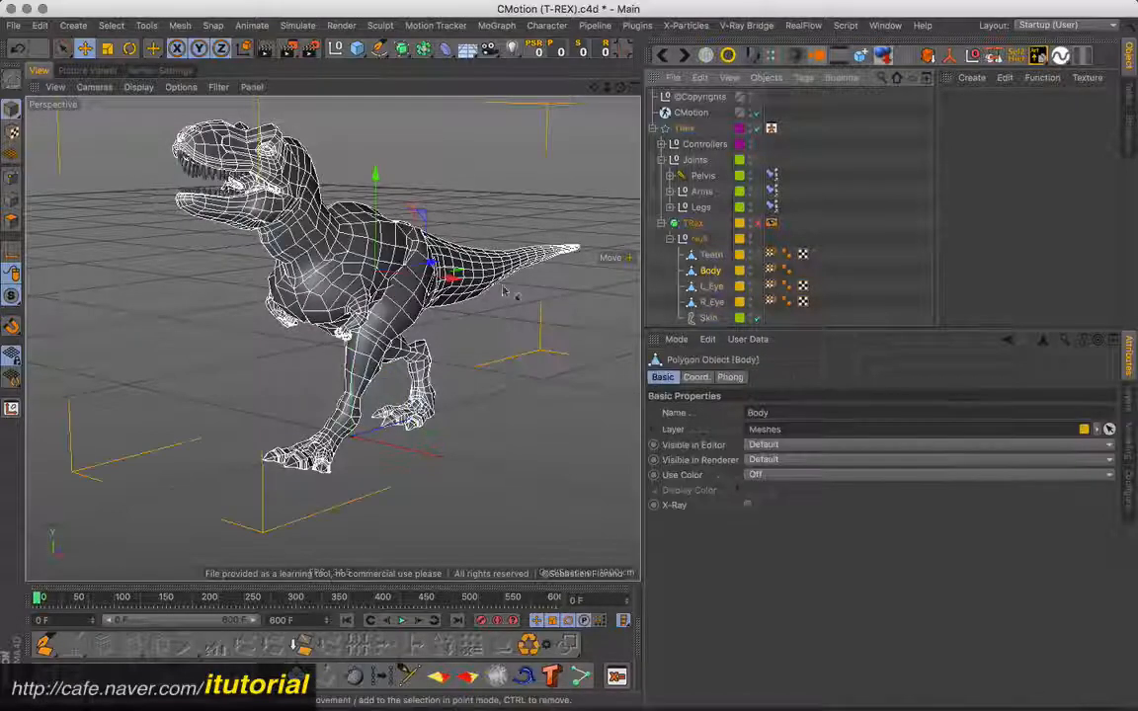
pyautogui.moveTo(432, 314)
pyautogui.keyDown('alt'); pyautogui.mouseDown()
pyautogui.moveTo(393, 310)
pyautogui.moveTo(409, 314)
pyautogui.mouseUp(); pyautogui.keyUp('alt')
pyautogui.click(11, 177)
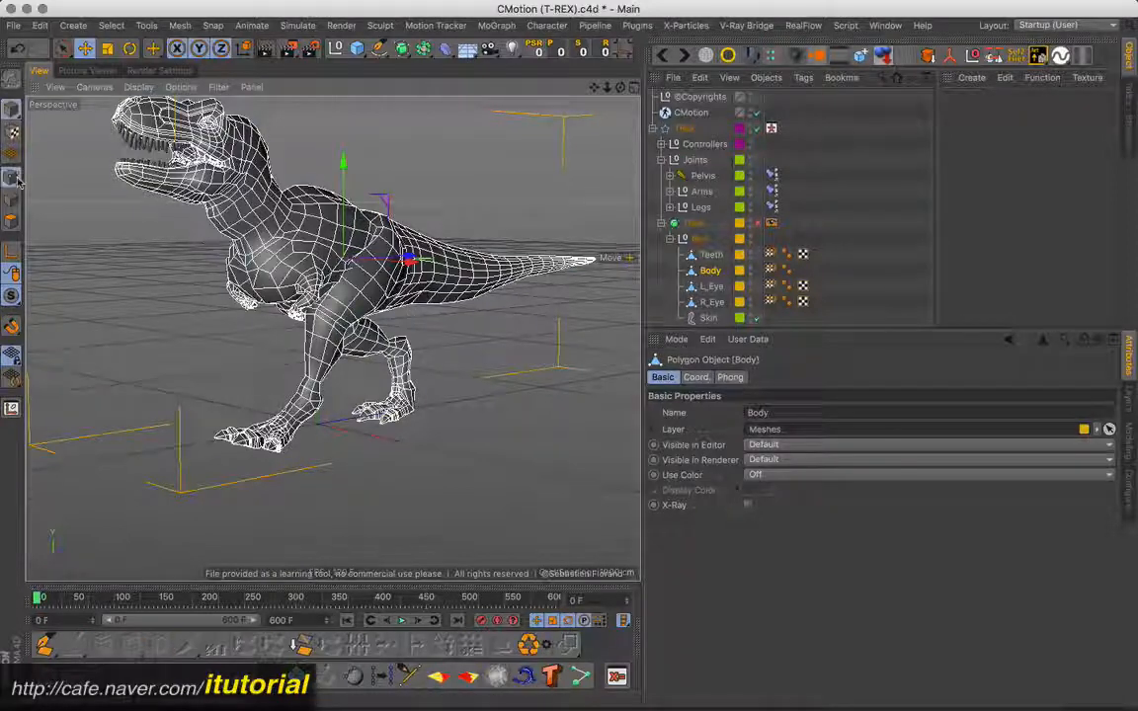
pyautogui.click(312, 337)
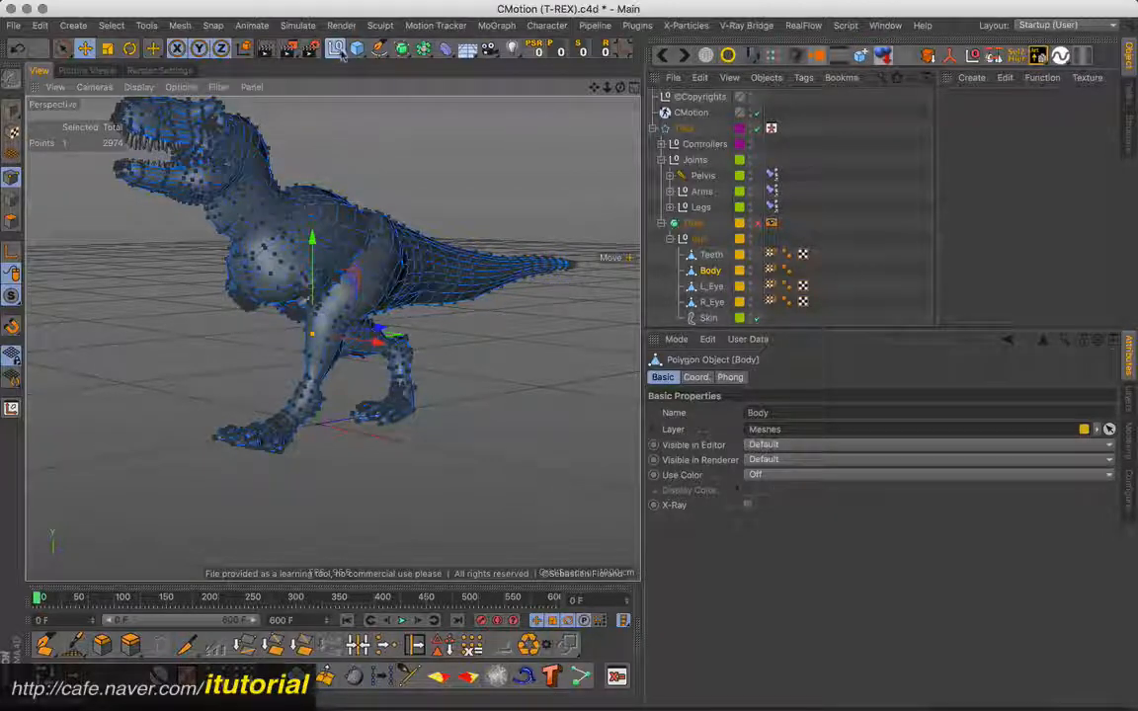
# Step: Add a null object displayed as a sphere with a 59 cm radius and XY orientation
pyautogui.click(336, 47)
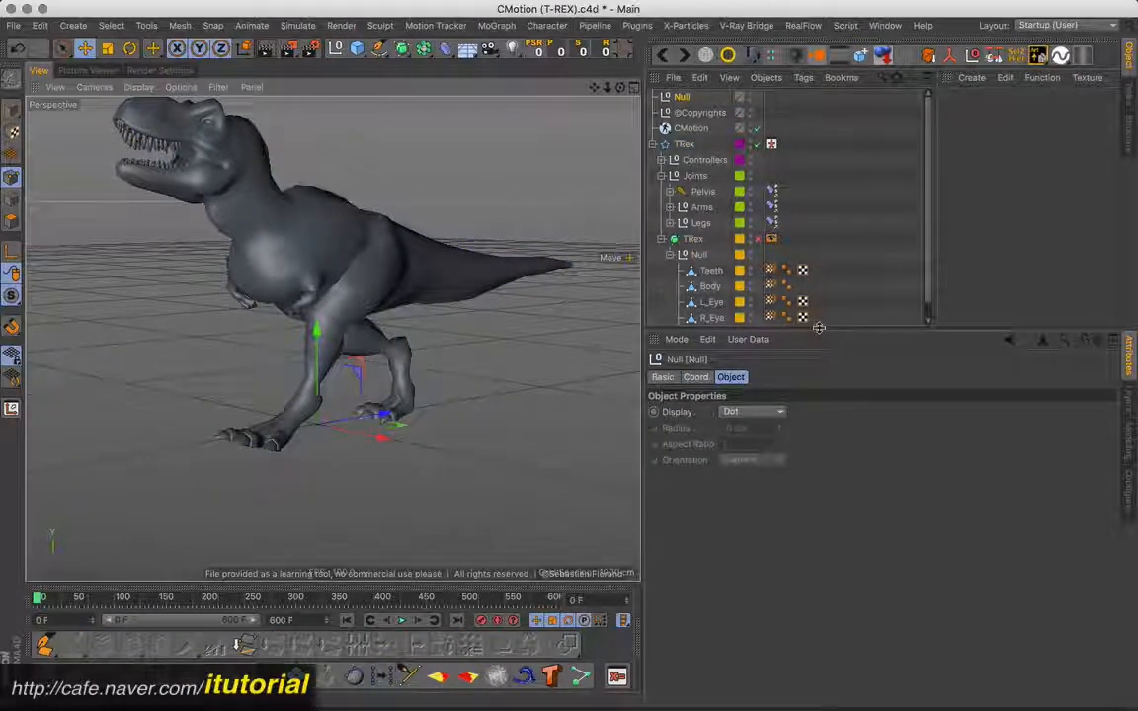
pyautogui.moveTo(819, 327); pyautogui.dragTo(819, 375)
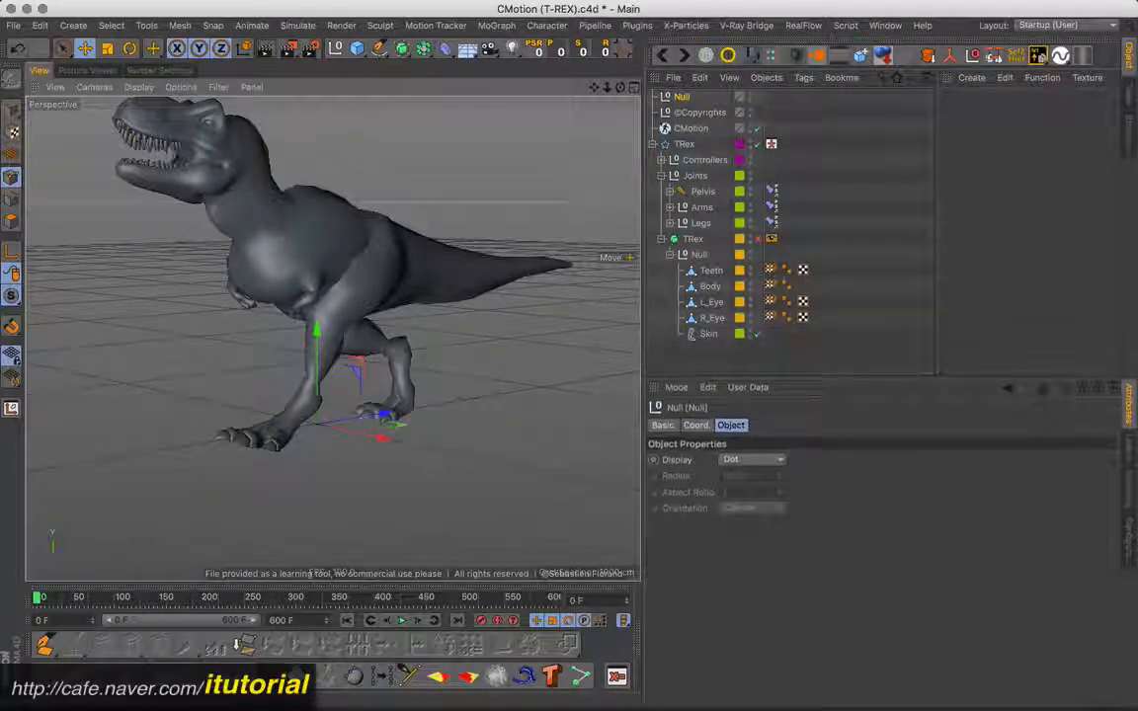
pyautogui.click(761, 461)
pyautogui.click(755, 442)
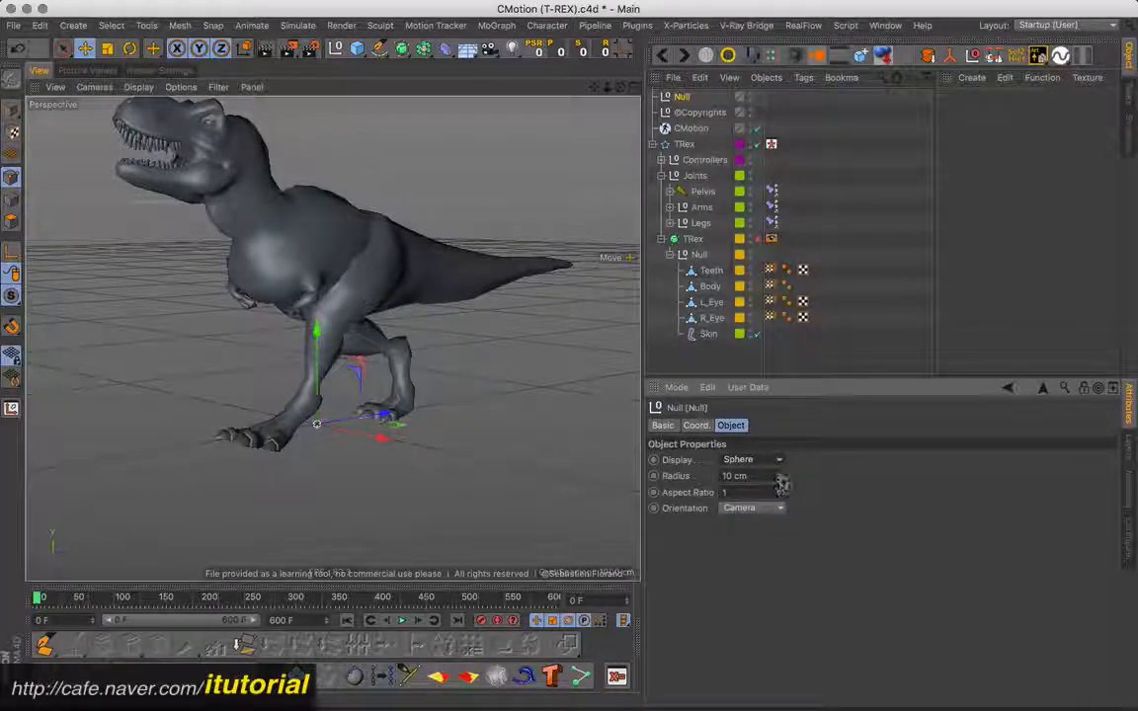
pyautogui.moveTo(781, 480); pyautogui.dragTo(780, 475)
pyautogui.click(768, 509)
pyautogui.click(770, 572)
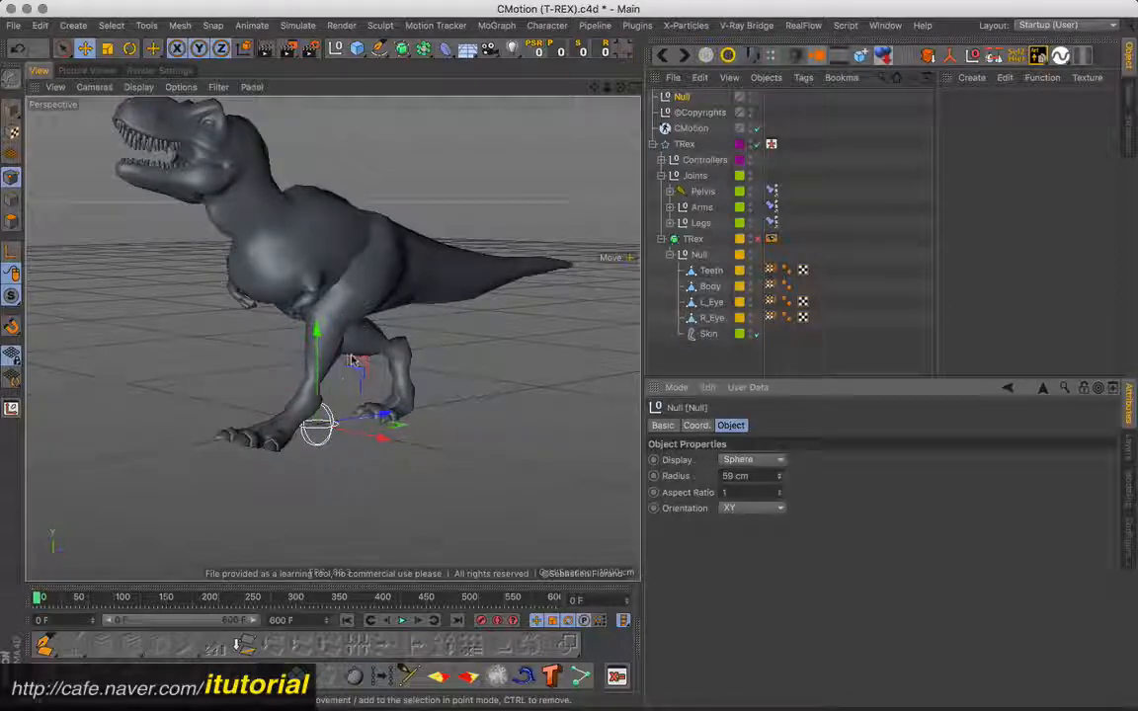
# Step: Add an XPresso tag to the new null and move its editor clear of the object list
pyautogui.keyDown('alt'); pyautogui.moveTo(351, 360); pyautogui.dragTo(400, 352); pyautogui.keyUp('alt')
pyautogui.scroll(3, 371, 357)
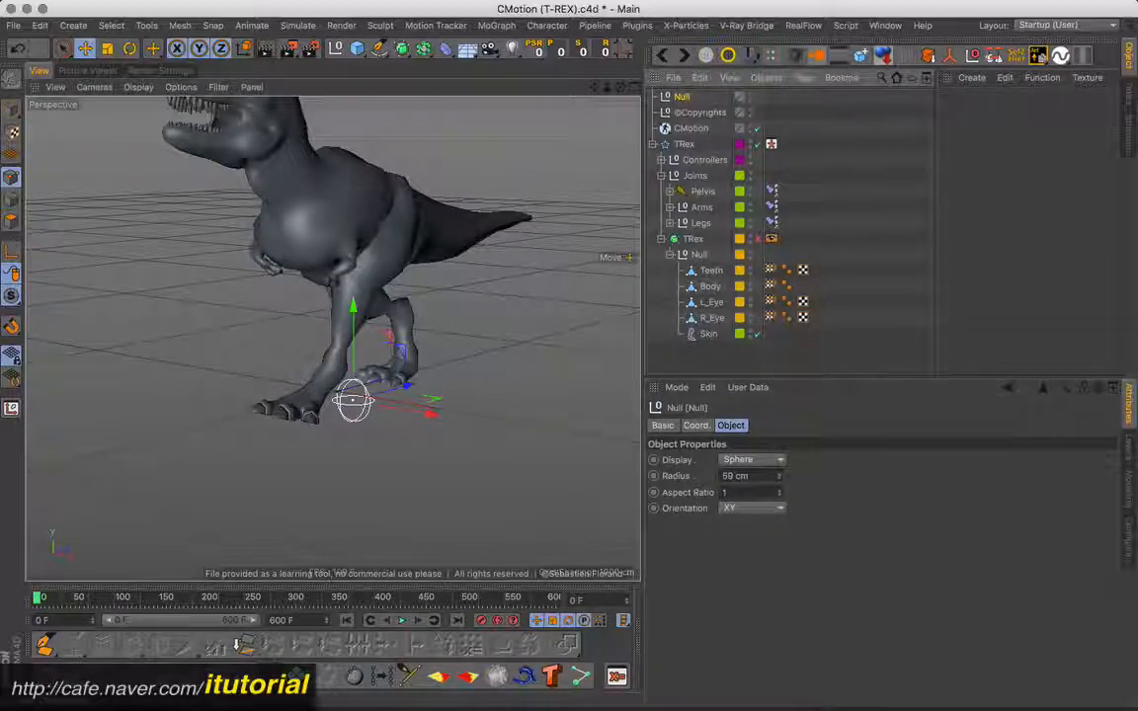
pyautogui.click(803, 78)
pyautogui.moveTo(869, 101)
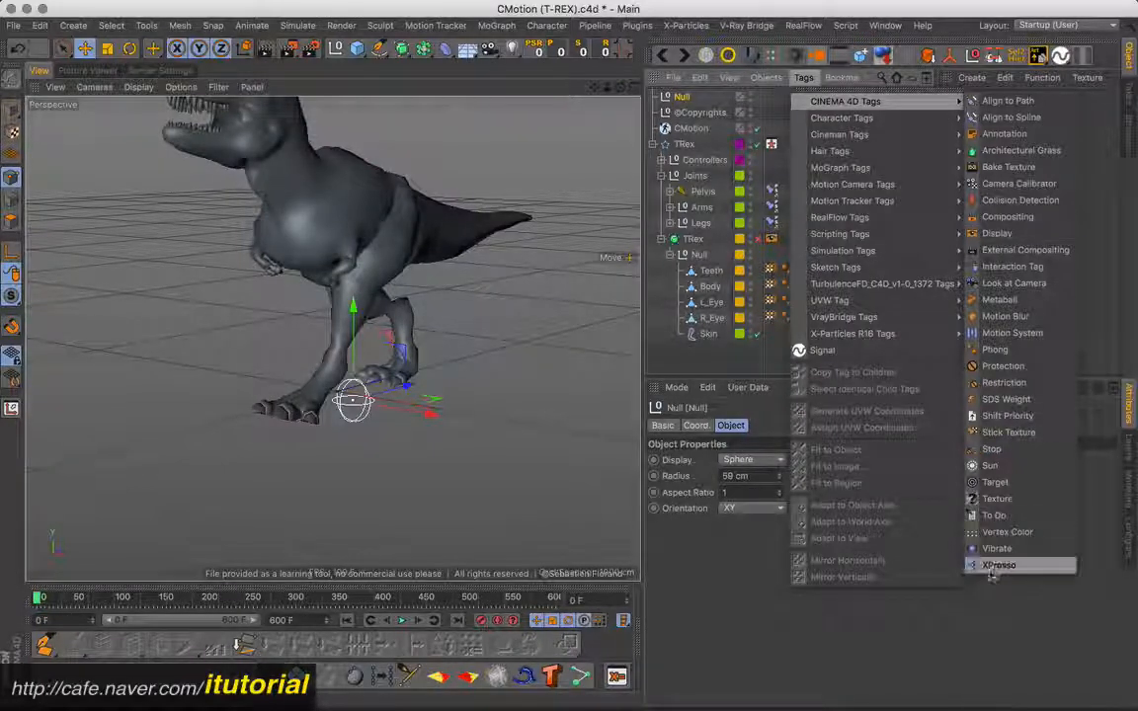
pyautogui.click(1008, 565)
pyautogui.moveTo(605, 223); pyautogui.dragTo(661, 311)
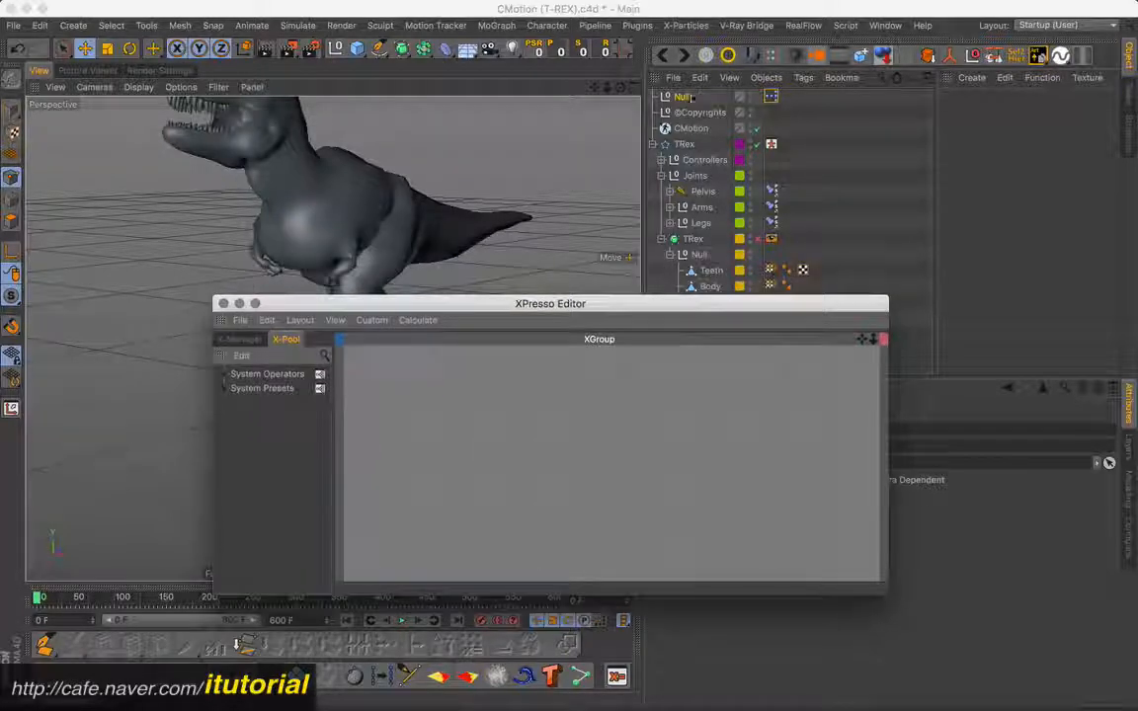
# Step: Add the new null as an XPresso node with a Global Position input port and expand the node
pyautogui.moveTo(682, 97); pyautogui.dragTo(705, 381)
pyautogui.click(718, 376)
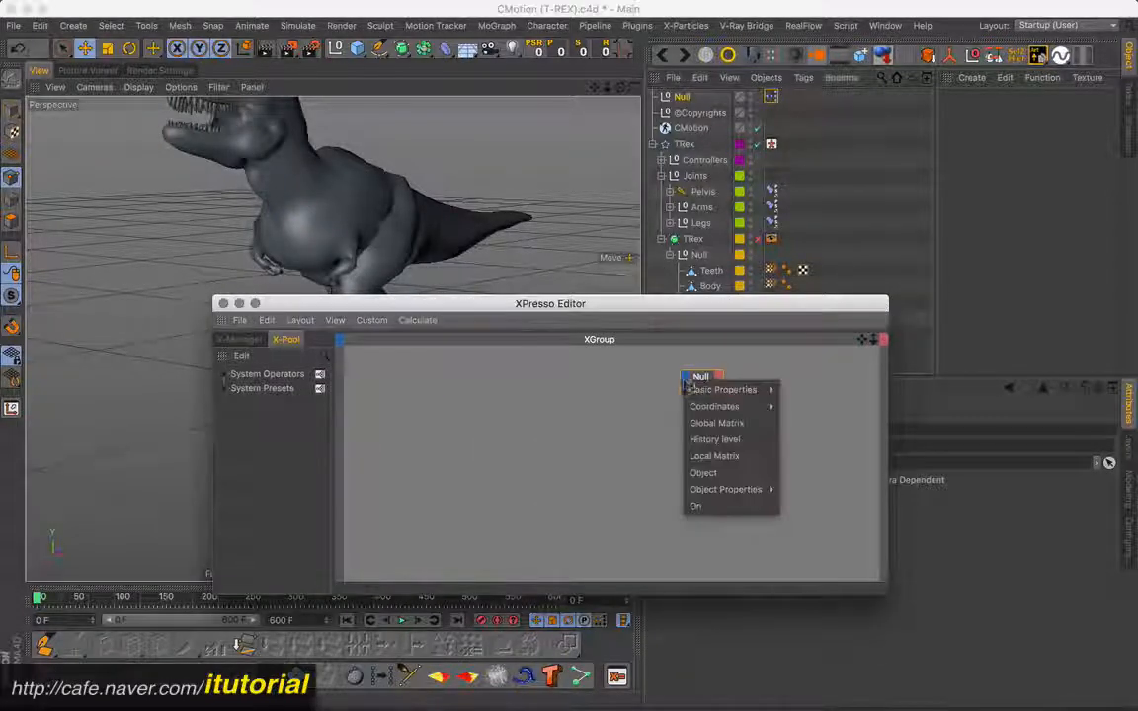
pyautogui.moveTo(755, 406)
pyautogui.moveTo(815, 427)
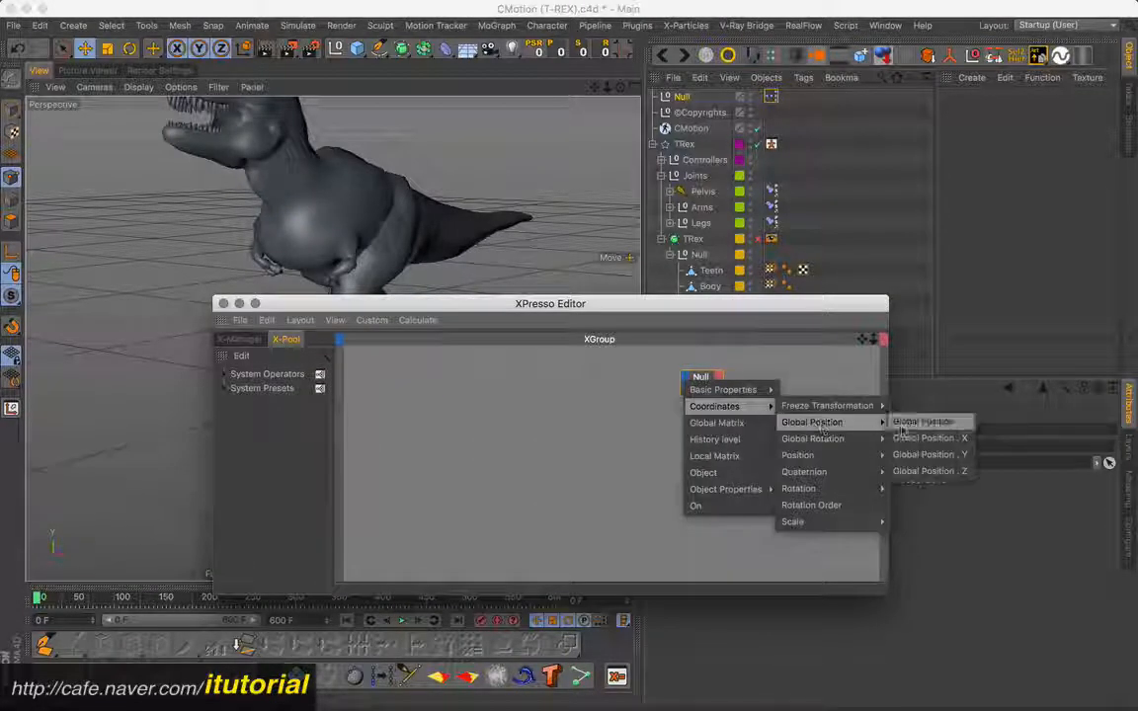
pyautogui.click(925, 422)
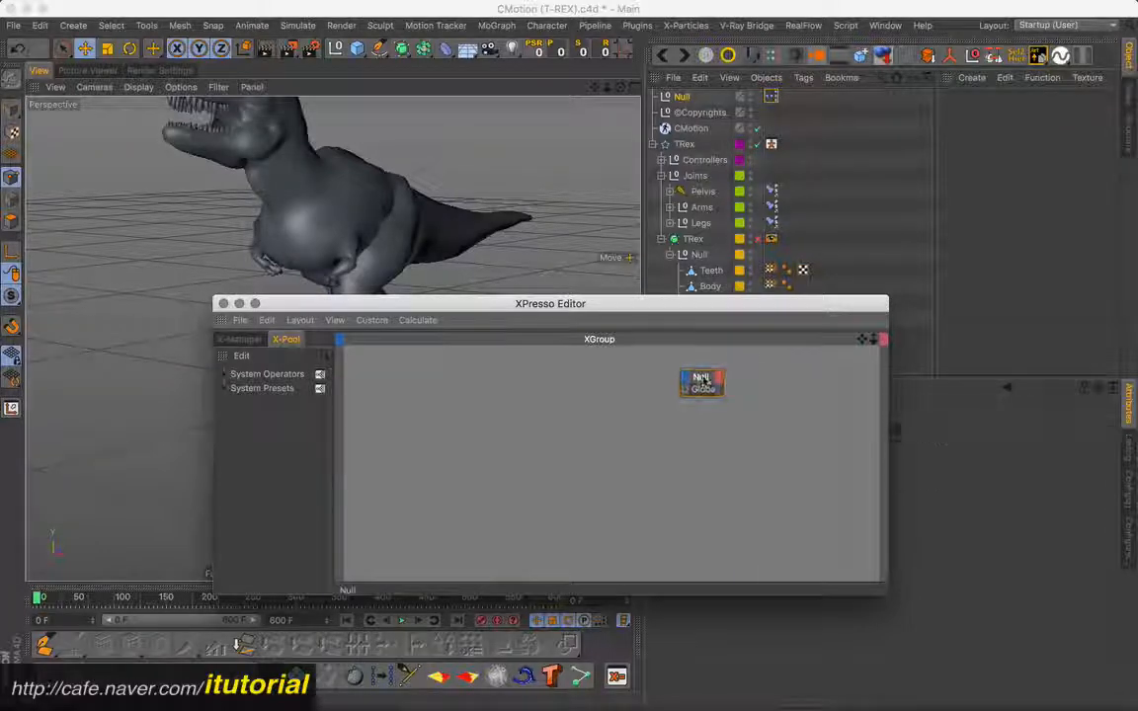
pyautogui.doubleClick(703, 379)
pyautogui.moveTo(713, 381); pyautogui.dragTo(720, 427)
# Step: Add the Body mesh as an XPresso node and create a Point node between it and the Null node
pyautogui.moveTo(660, 310); pyautogui.dragTo(652, 414)
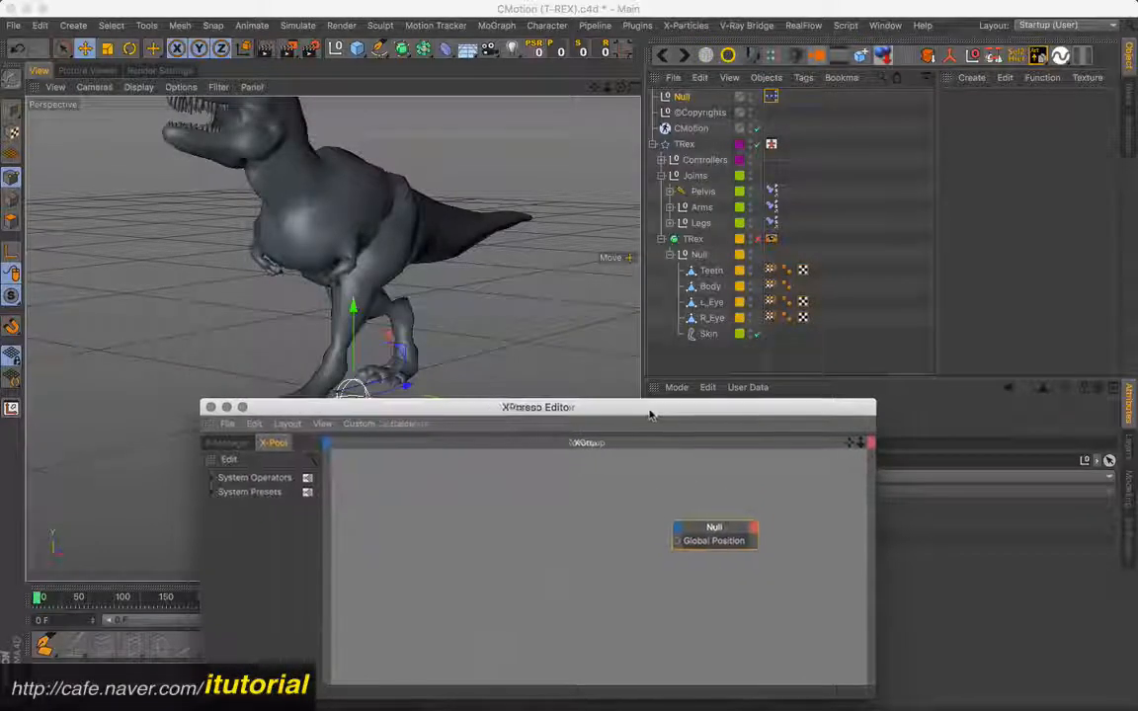
pyautogui.moveTo(711, 295); pyautogui.dragTo(424, 518)
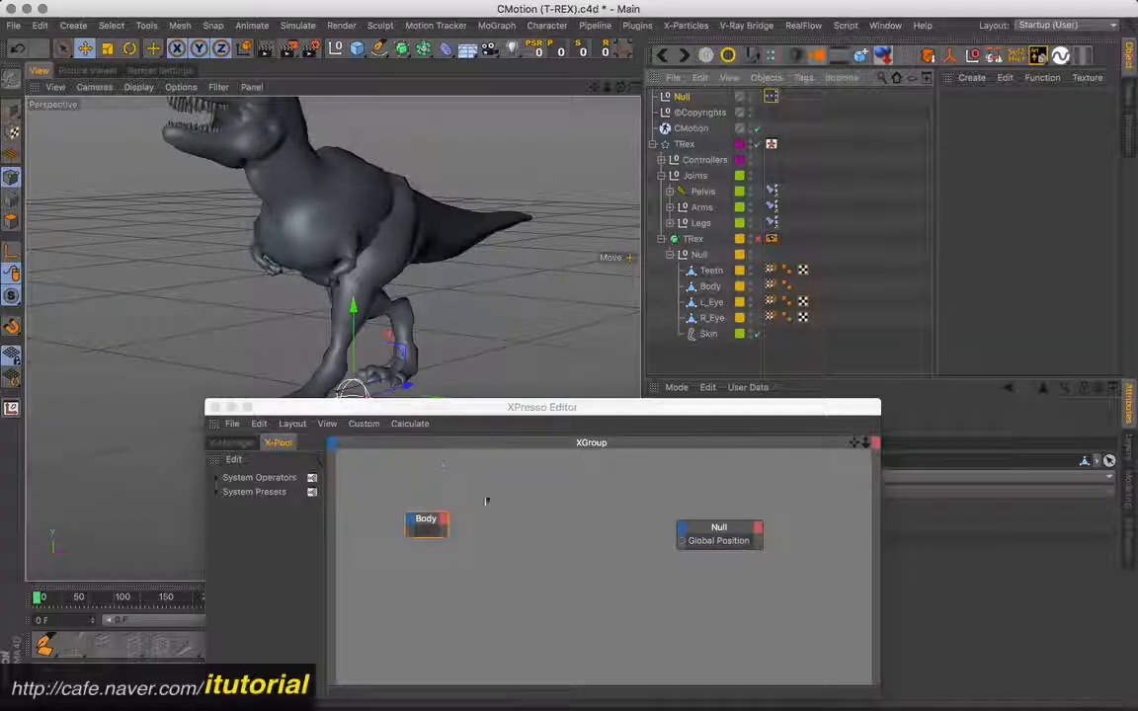
pyautogui.rightClick(566, 514)
pyautogui.moveTo(597, 513)
pyautogui.moveTo(686, 514)
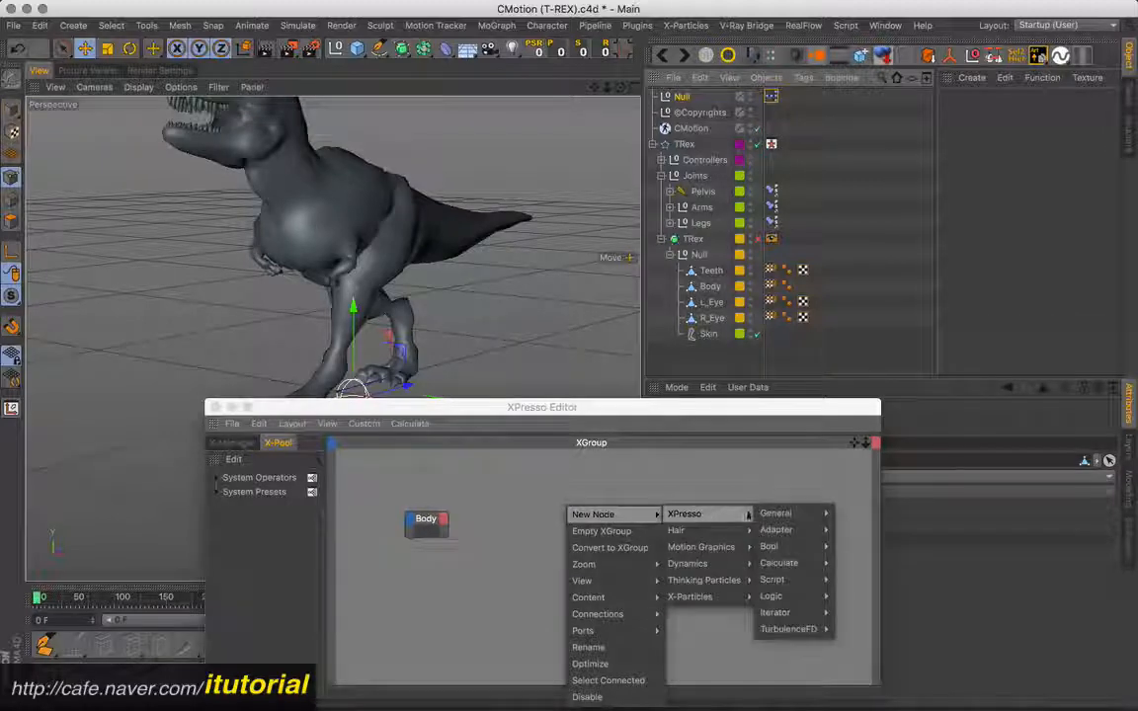
pyautogui.moveTo(805, 516)
pyautogui.click(848, 482)
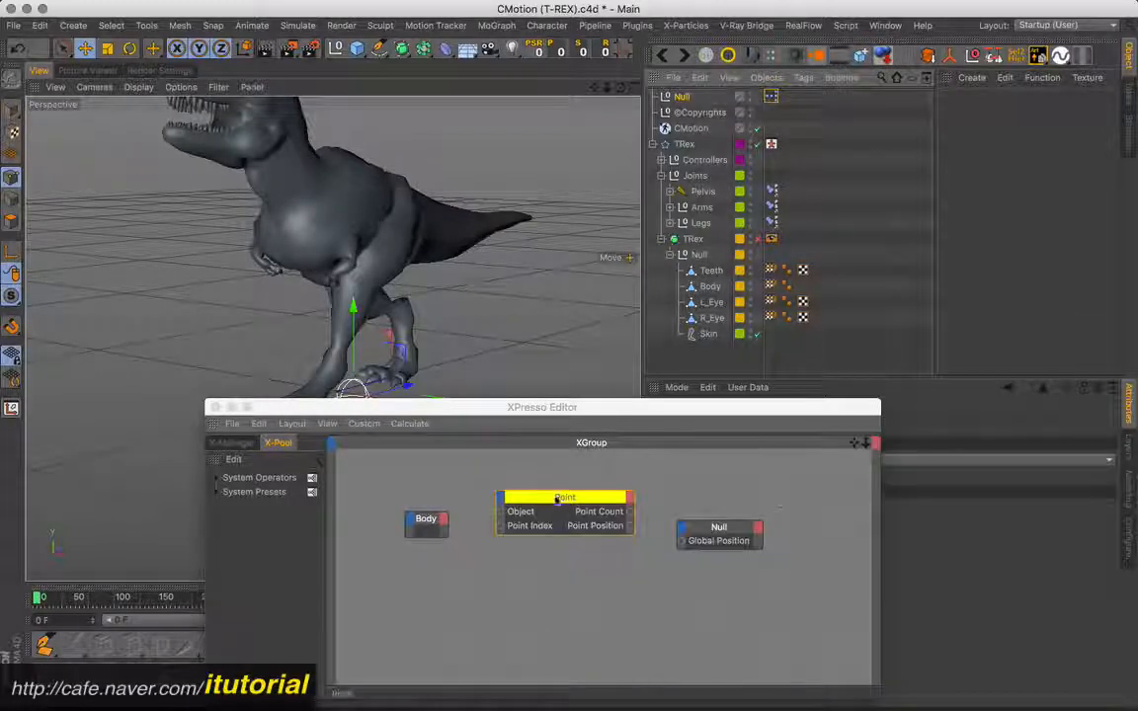
# Step: Connect Body's Object output to the Point node's Object input, and Point Position to the null's Global Position
pyautogui.click(444, 520)
pyautogui.click(463, 564)
pyautogui.moveTo(441, 533); pyautogui.dragTo(395, 520)
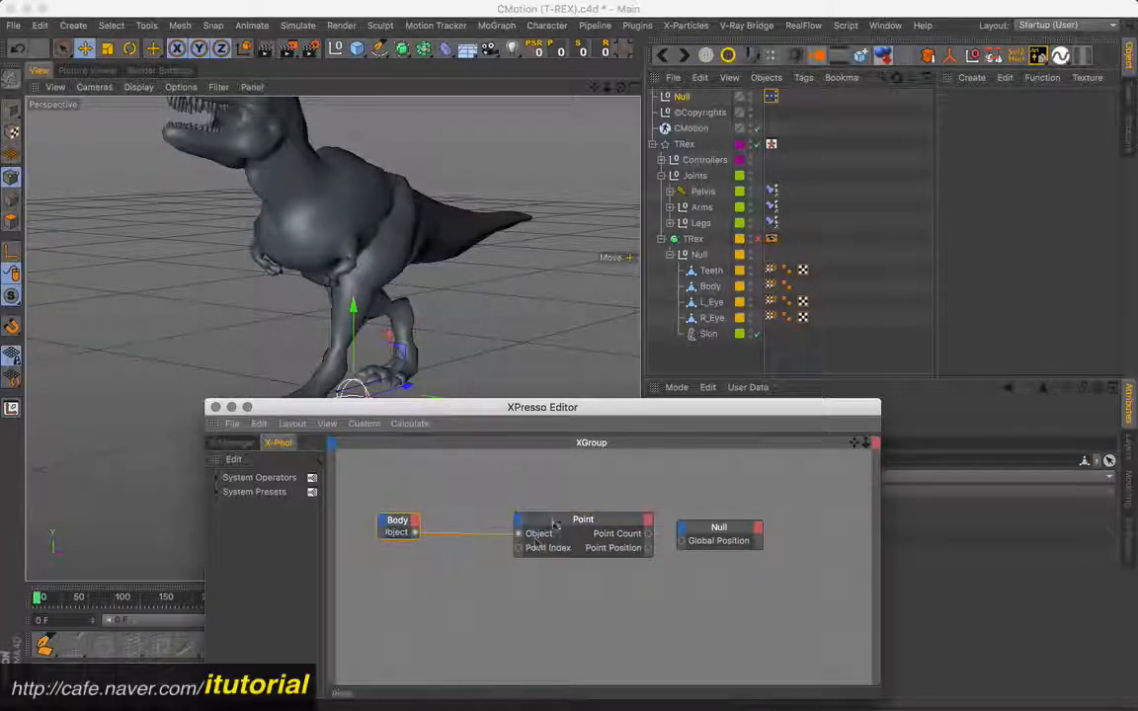
pyautogui.moveTo(550, 526); pyautogui.dragTo(525, 527)
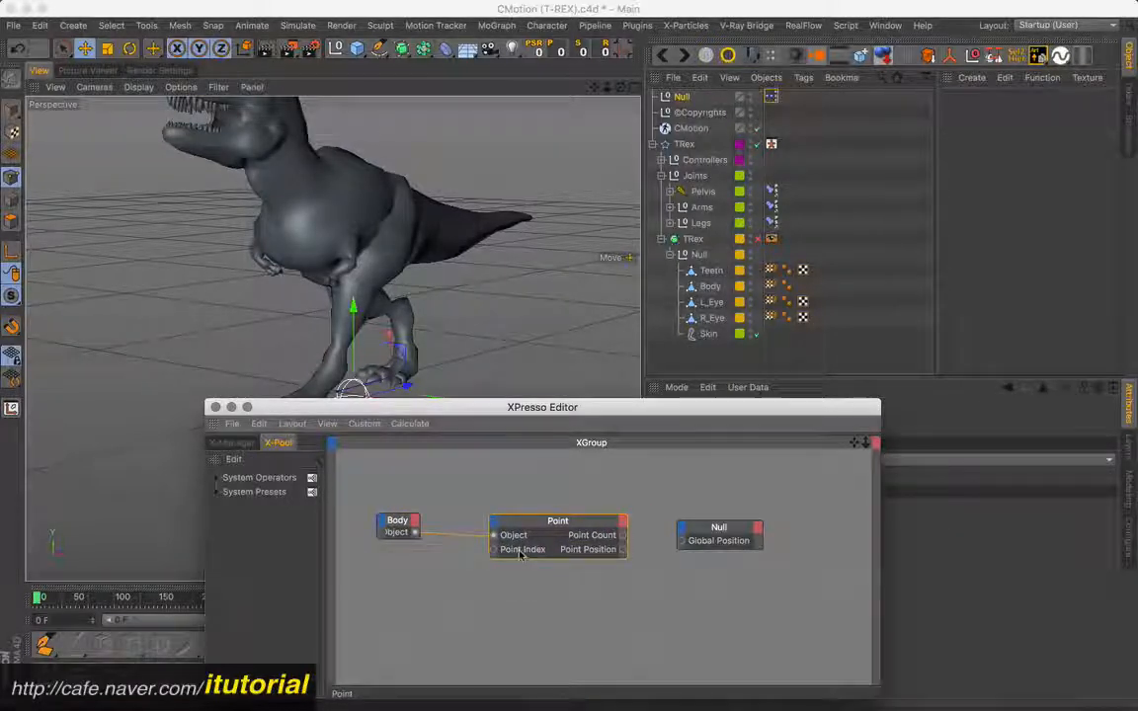
pyautogui.moveTo(672, 537); pyautogui.dragTo(681, 541)
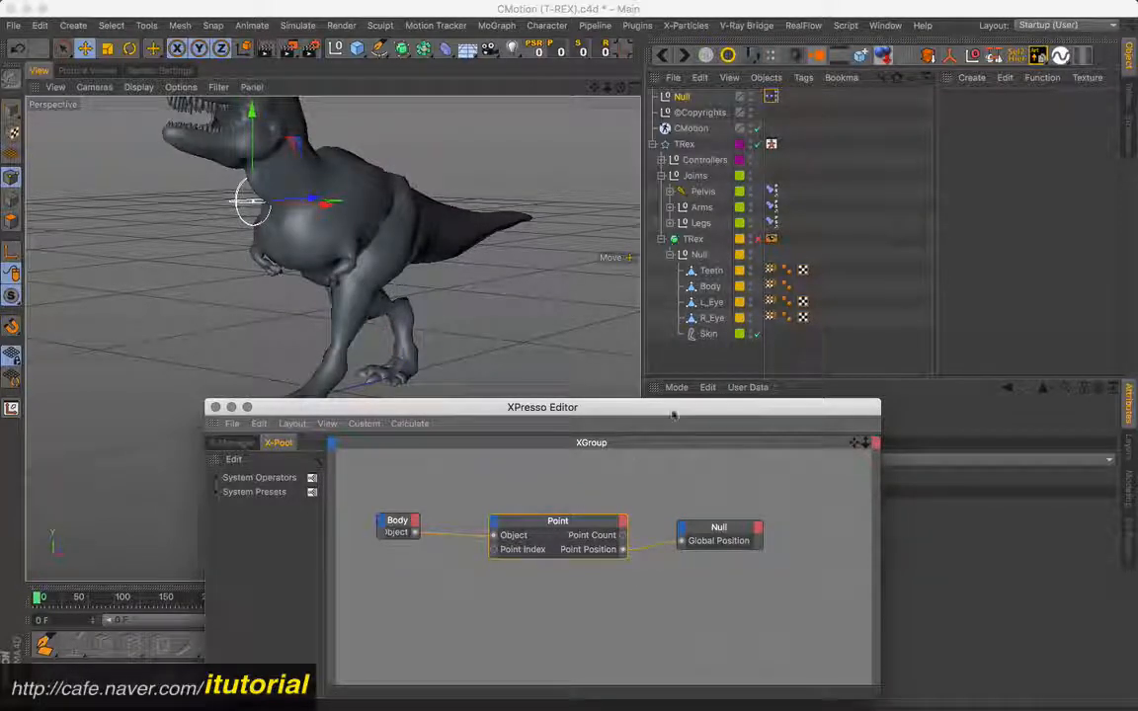
# Step: Look up the index of the selected leg point on the Body mesh with CMotion disabled
pyautogui.moveTo(542, 407); pyautogui.dragTo(331, 399)
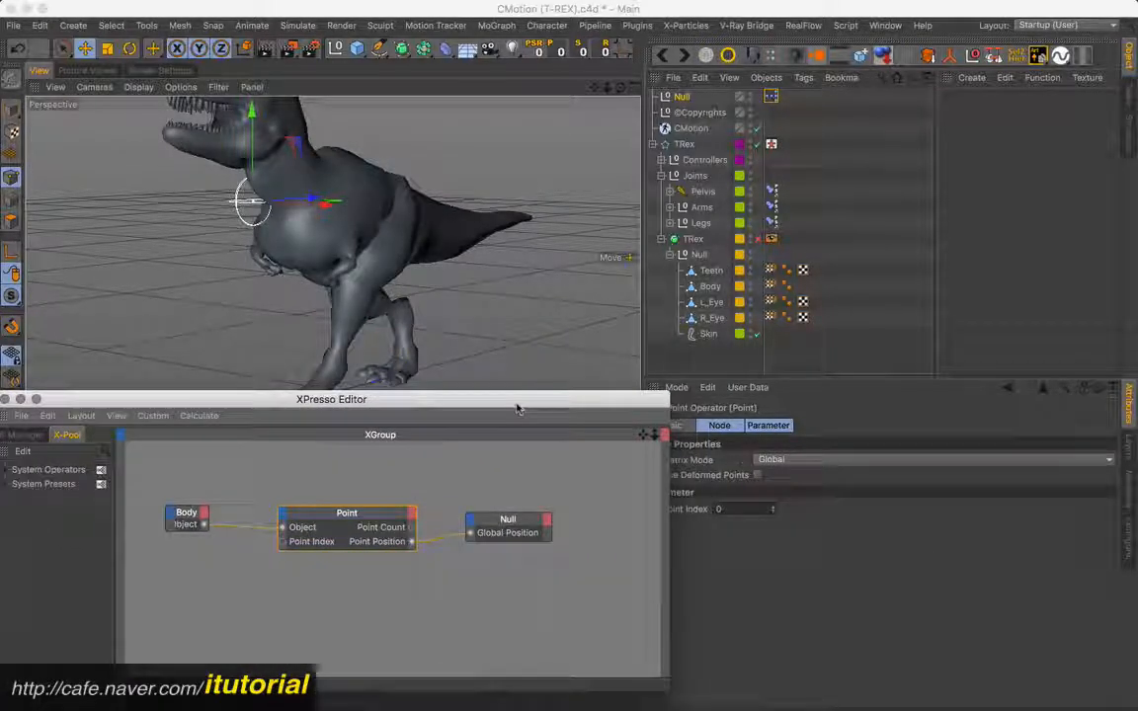
pyautogui.moveTo(520, 402); pyautogui.dragTo(527, 473)
pyautogui.click(711, 286)
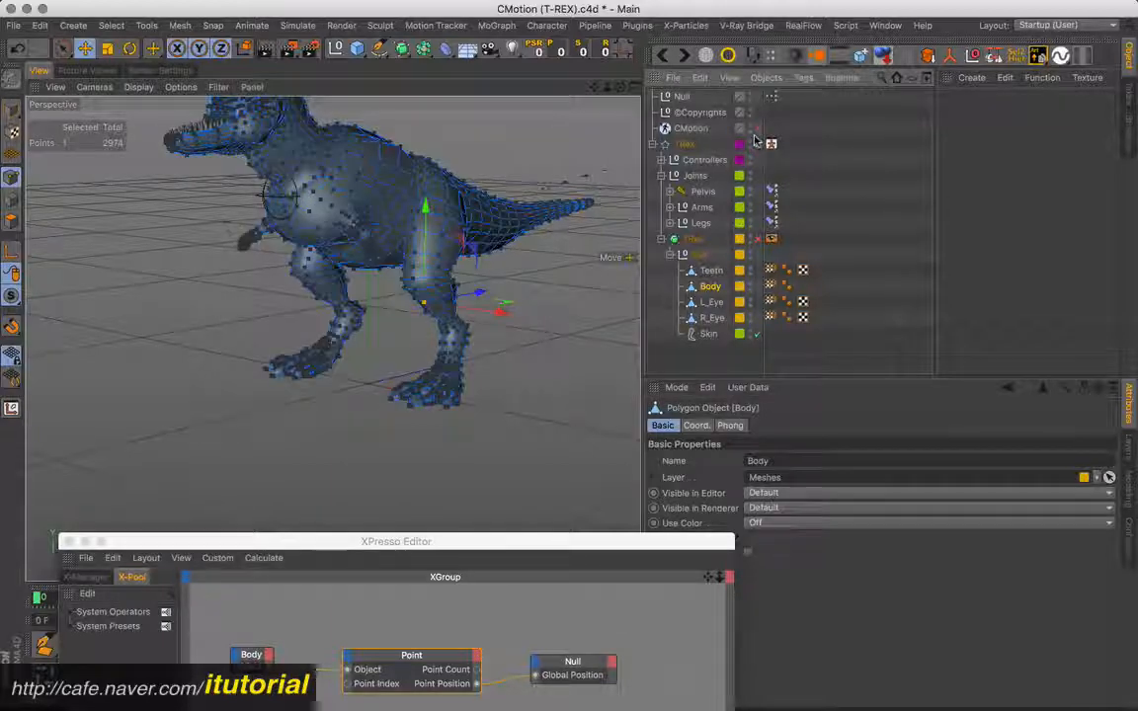
pyautogui.doubleClick(425, 307)
pyautogui.moveTo(457, 259); pyautogui.dragTo(454, 354)
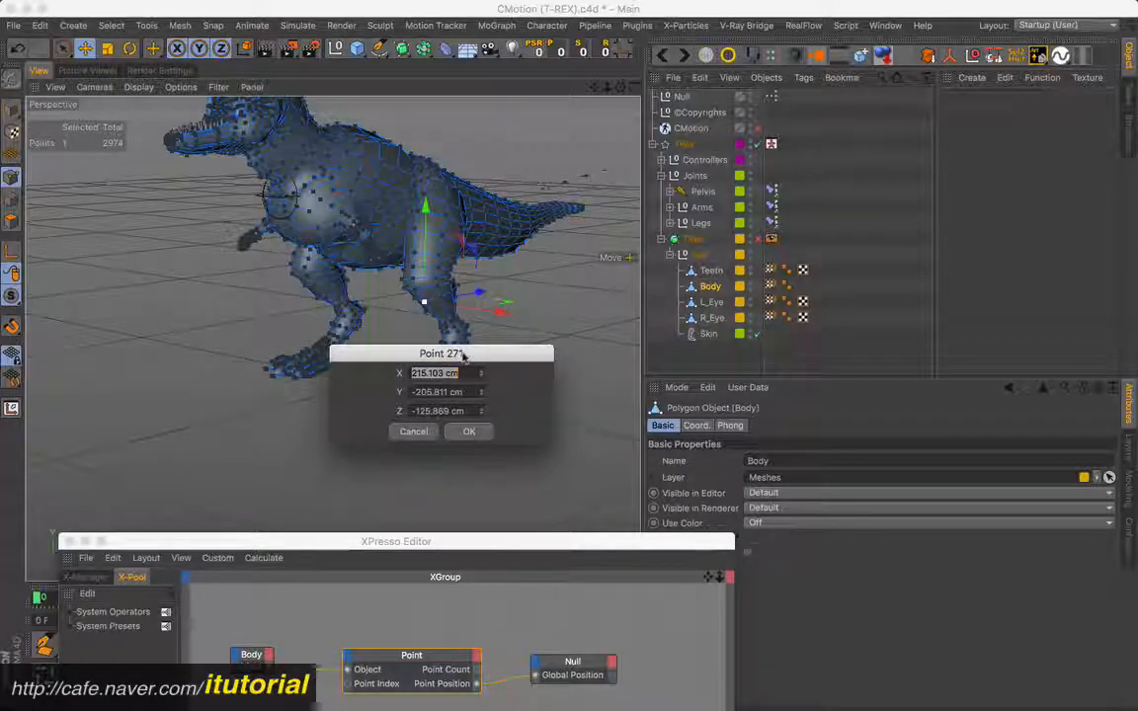
pyautogui.click(466, 432)
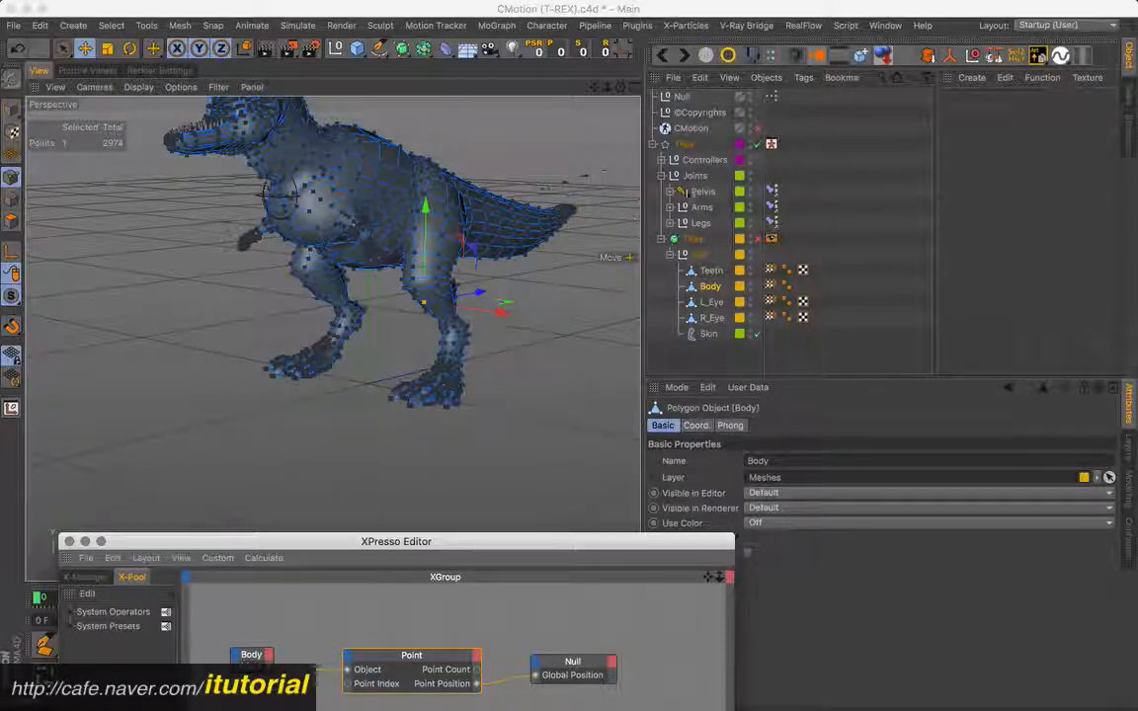
# Step: Re-enable CMotion and set the Point node's Point Index to 271
pyautogui.click(758, 129)
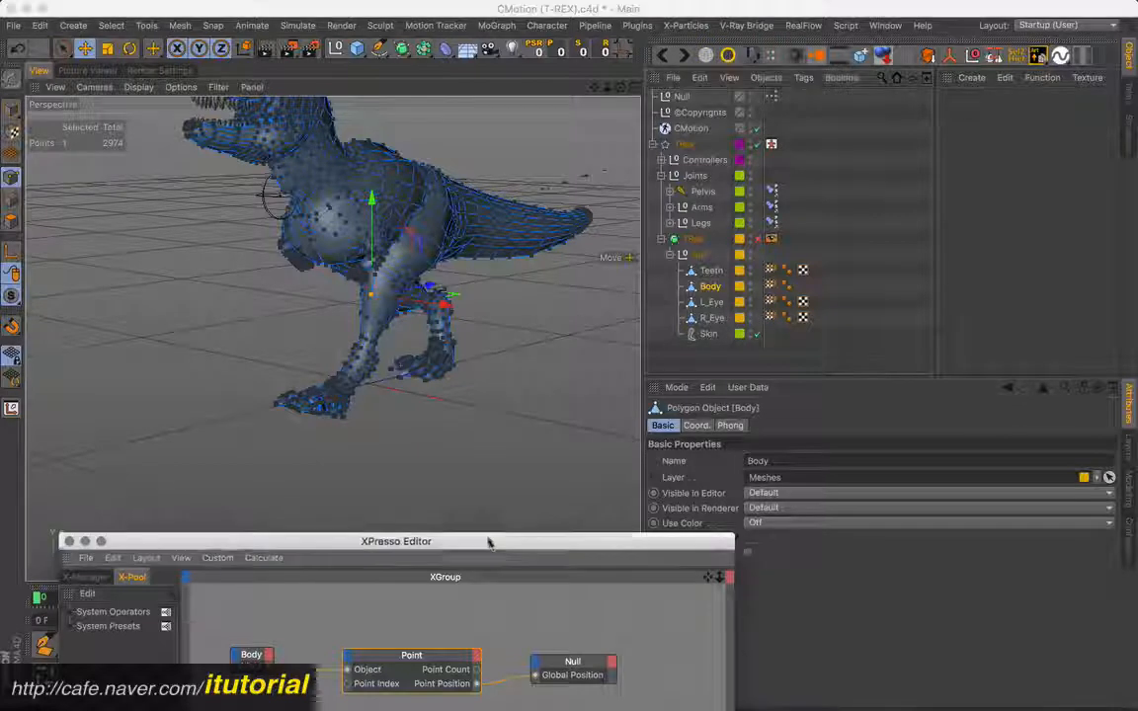
pyautogui.moveTo(490, 542); pyautogui.dragTo(324, 428)
pyautogui.click(718, 508)
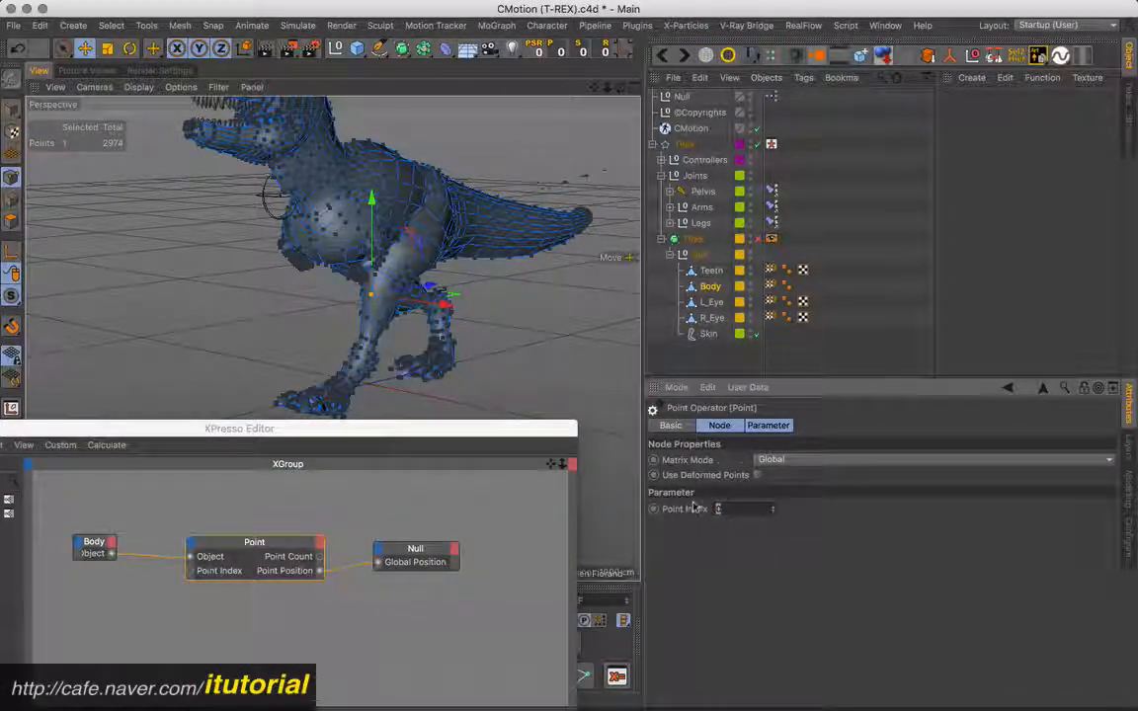
pyautogui.press('Return')
pyautogui.write('271')
pyautogui.press('Return')
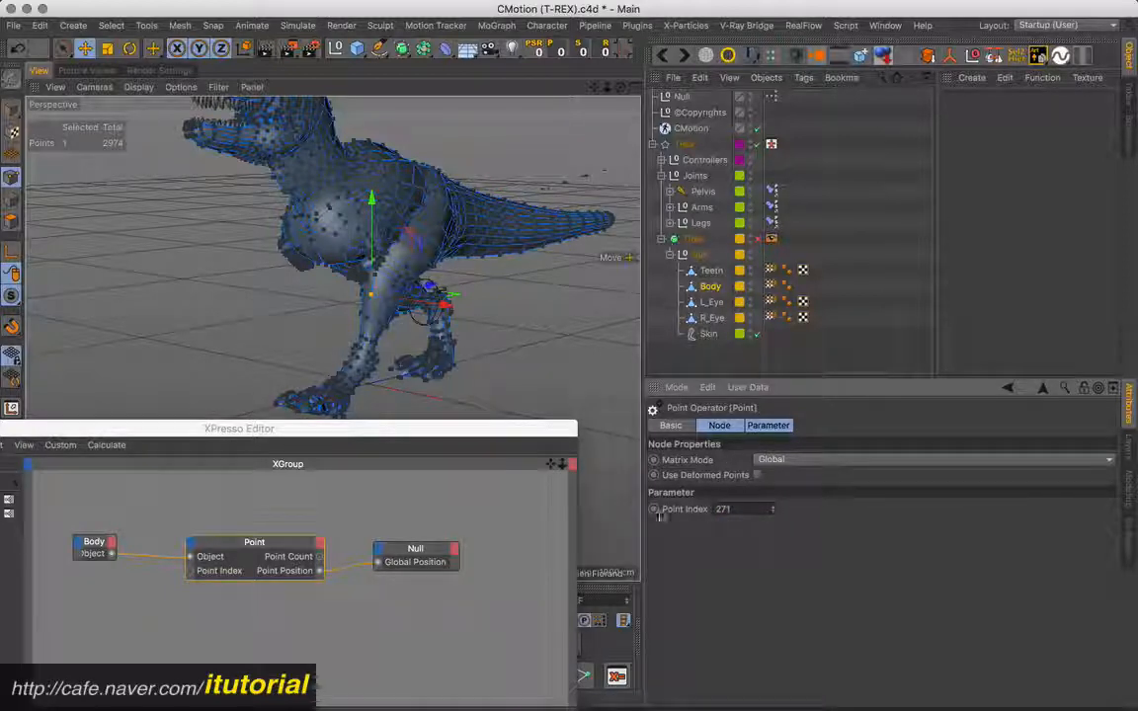
# Step: Compare the null's position with the selected leg point from another angle, selecting the null
pyautogui.moveTo(452, 434); pyautogui.dragTo(453, 531)
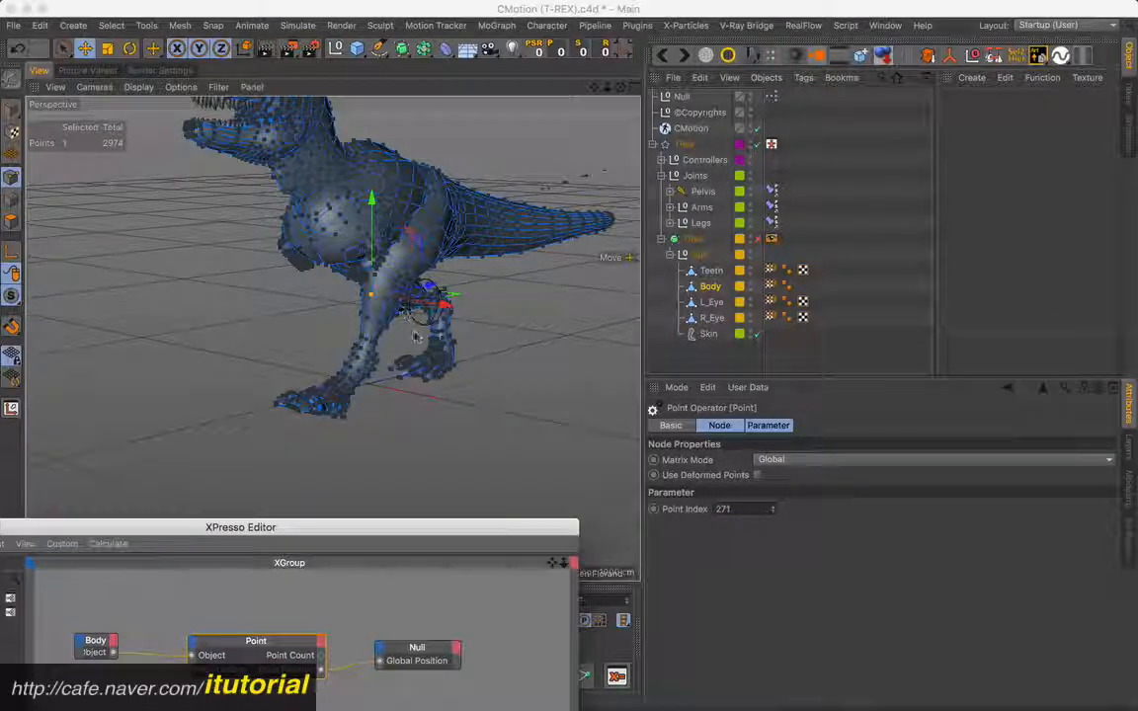
pyautogui.keyDown('alt'); pyautogui.moveTo(361, 282); pyautogui.dragTo(343, 304); pyautogui.keyUp('alt')
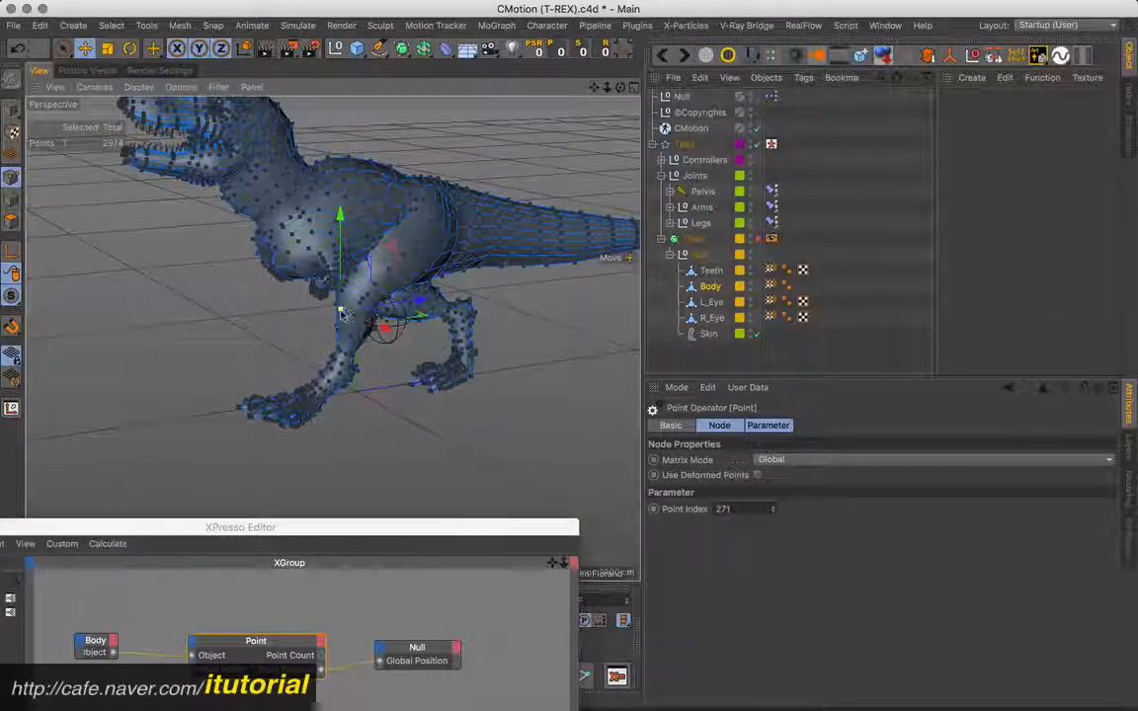
pyautogui.click(387, 326)
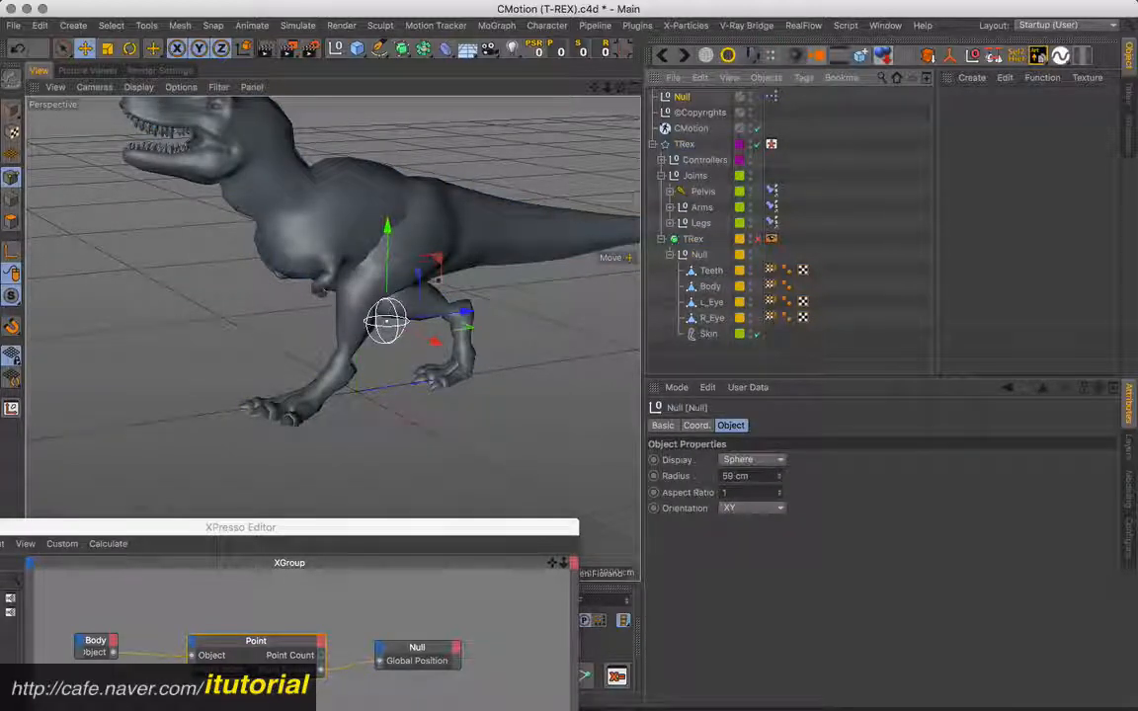
# Step: Compare the null's position against the leg with CMotion disabled and re-enabled, viewing the T-Rex from different angles
pyautogui.click(691, 129)
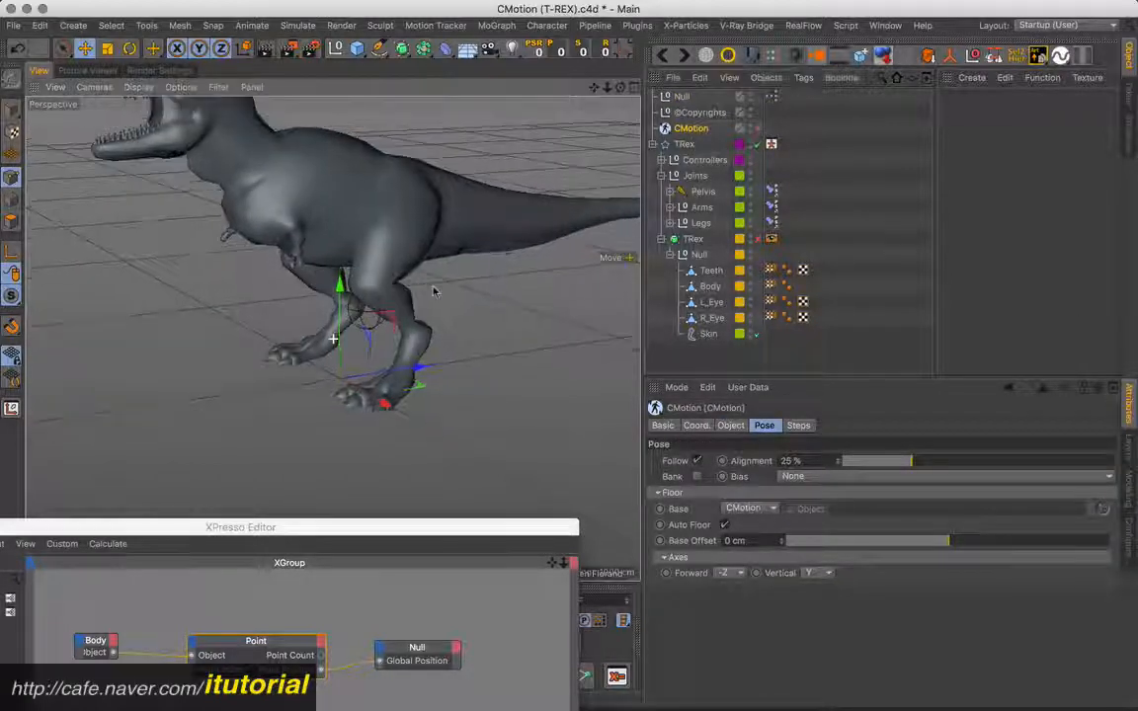
pyautogui.moveTo(432, 290)
pyautogui.keyDown('alt'); pyautogui.mouseDown()
pyautogui.moveTo(459, 288)
pyautogui.moveTo(431, 283)
pyautogui.mouseUp(); pyautogui.keyUp('alt')
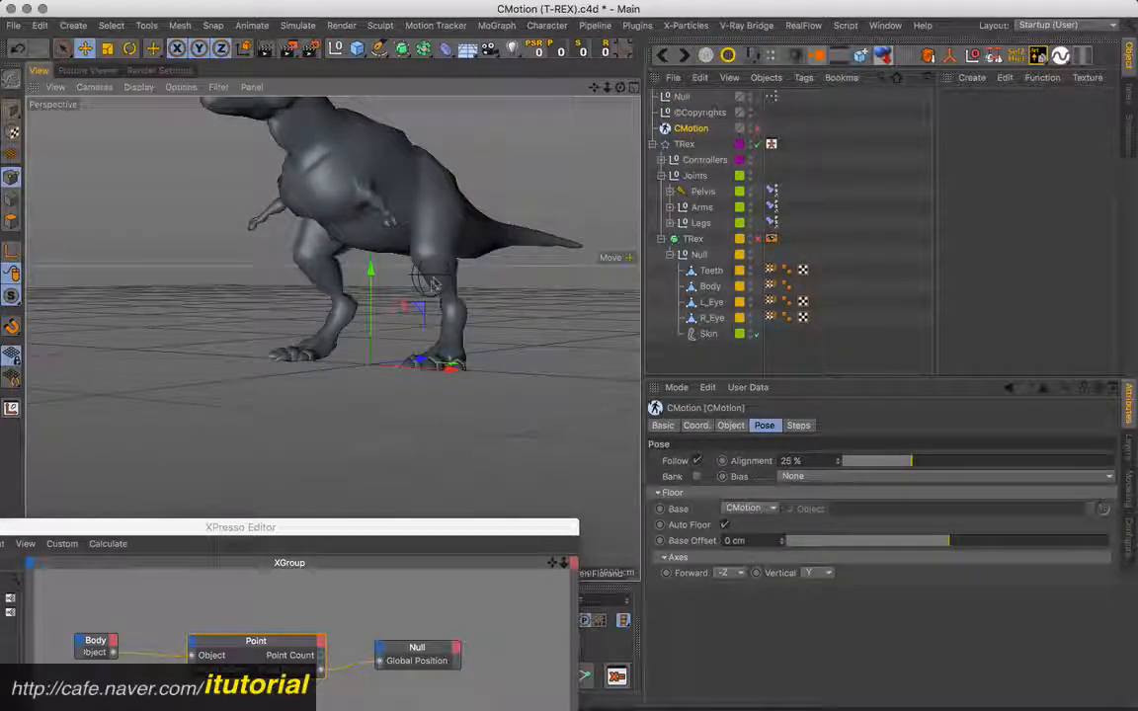
pyautogui.moveTo(427, 526); pyautogui.dragTo(424, 504)
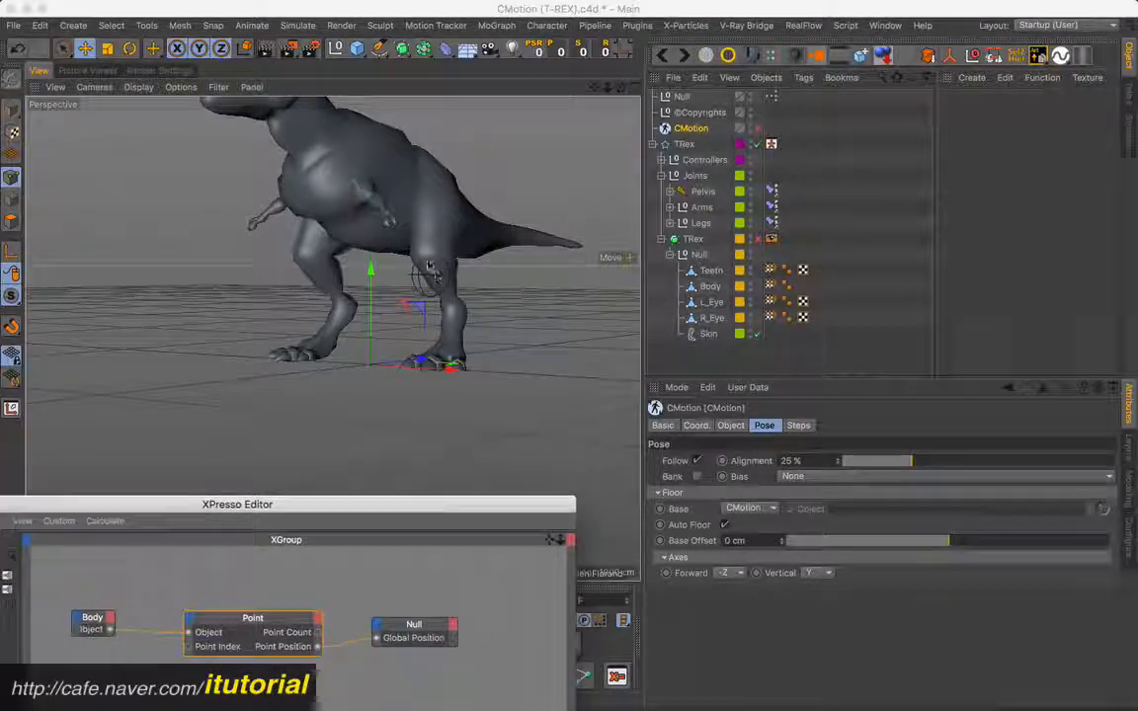
pyautogui.click(758, 129)
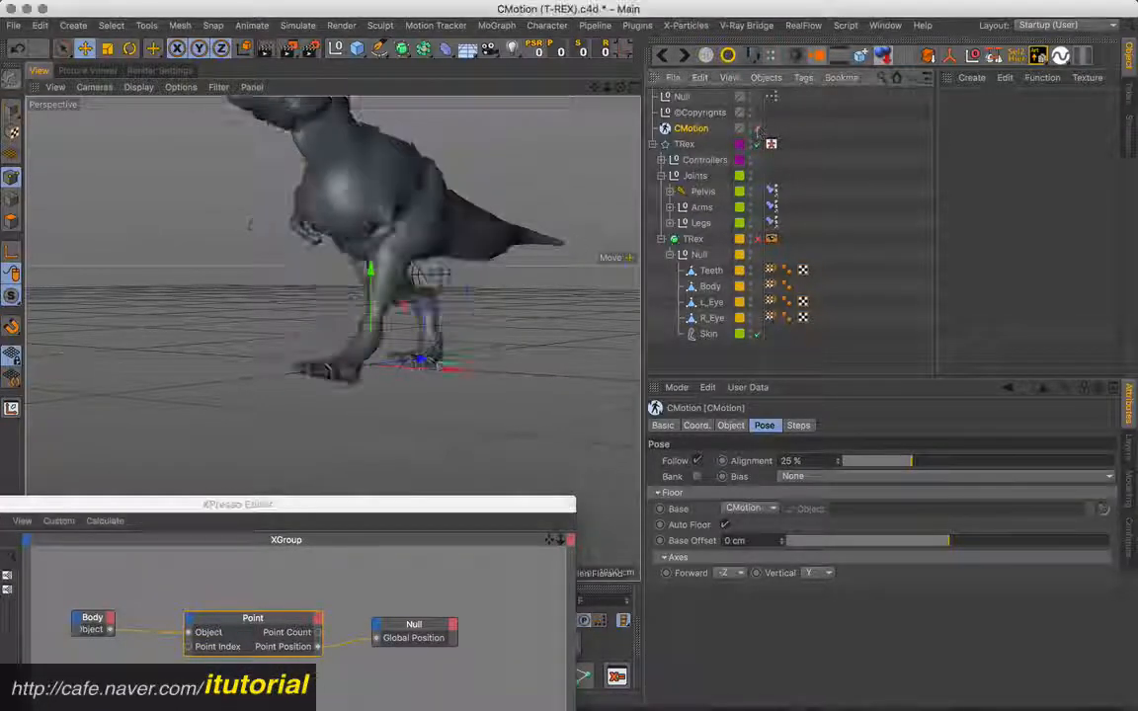
pyautogui.keyDown('alt'); pyautogui.moveTo(457, 287); pyautogui.dragTo(330, 338); pyautogui.keyUp('alt')
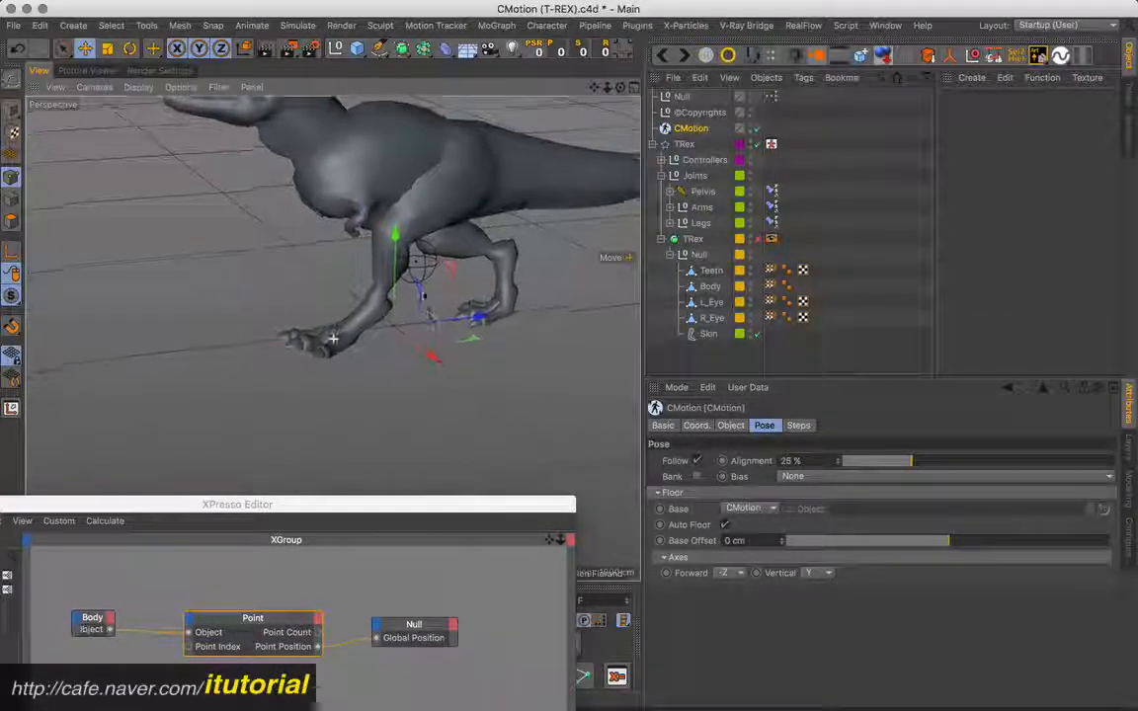
# Step: Move the XPresso Editor clear of the timeline and play the animation to check the null's motion
pyautogui.moveTo(394, 506); pyautogui.dragTo(864, 352)
pyautogui.moveTo(454, 357); pyautogui.dragTo(722, 474)
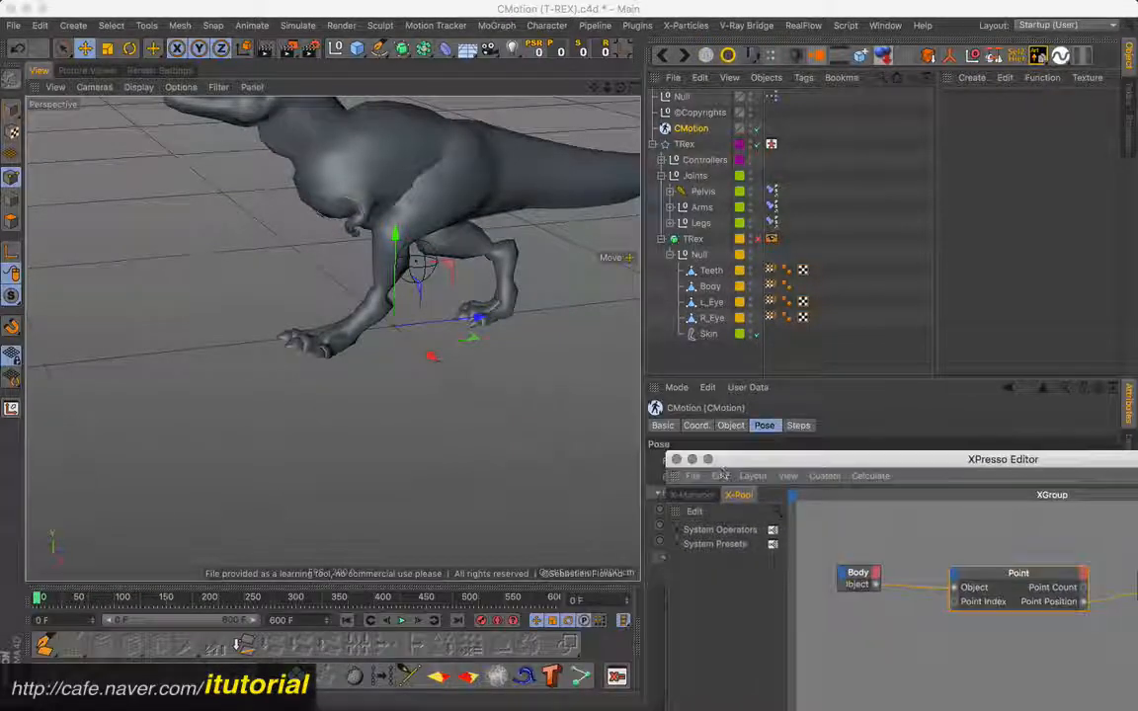
pyautogui.click(403, 621)
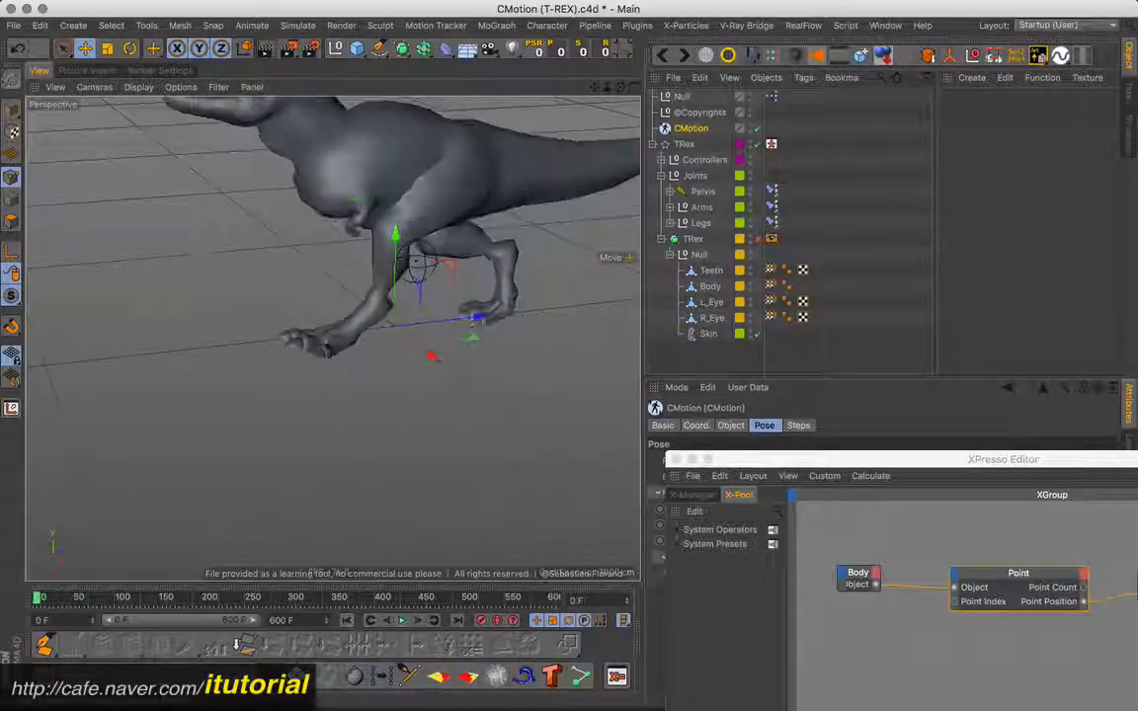
# Step: Close the XPresso Editor and delete the null that carries the XPresso setup
pyautogui.moveTo(988, 460); pyautogui.dragTo(517, 328)
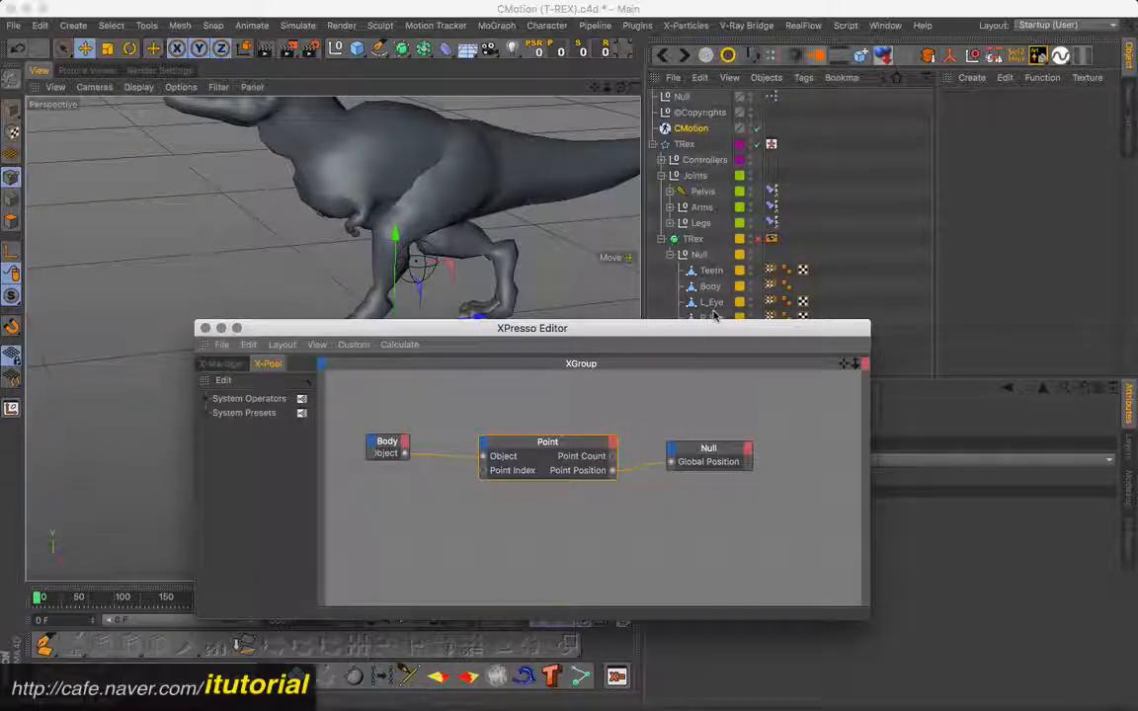
pyautogui.moveTo(642, 331); pyautogui.dragTo(613, 384)
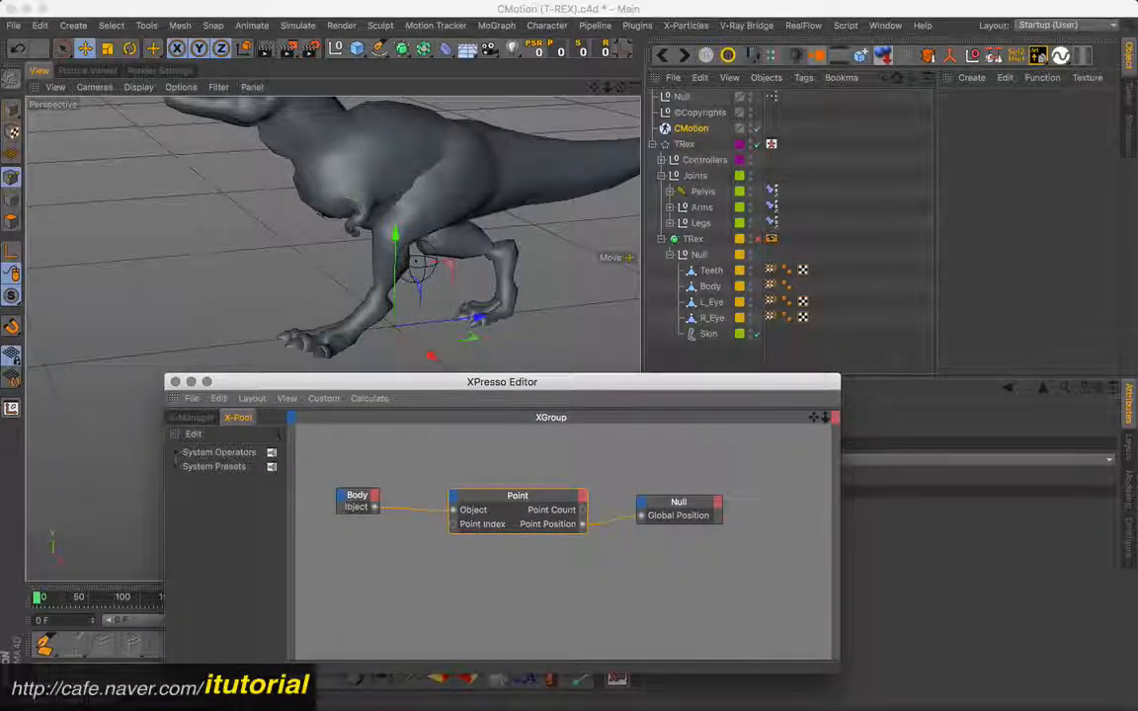
pyautogui.moveTo(177, 386); pyautogui.dragTo(202, 375)
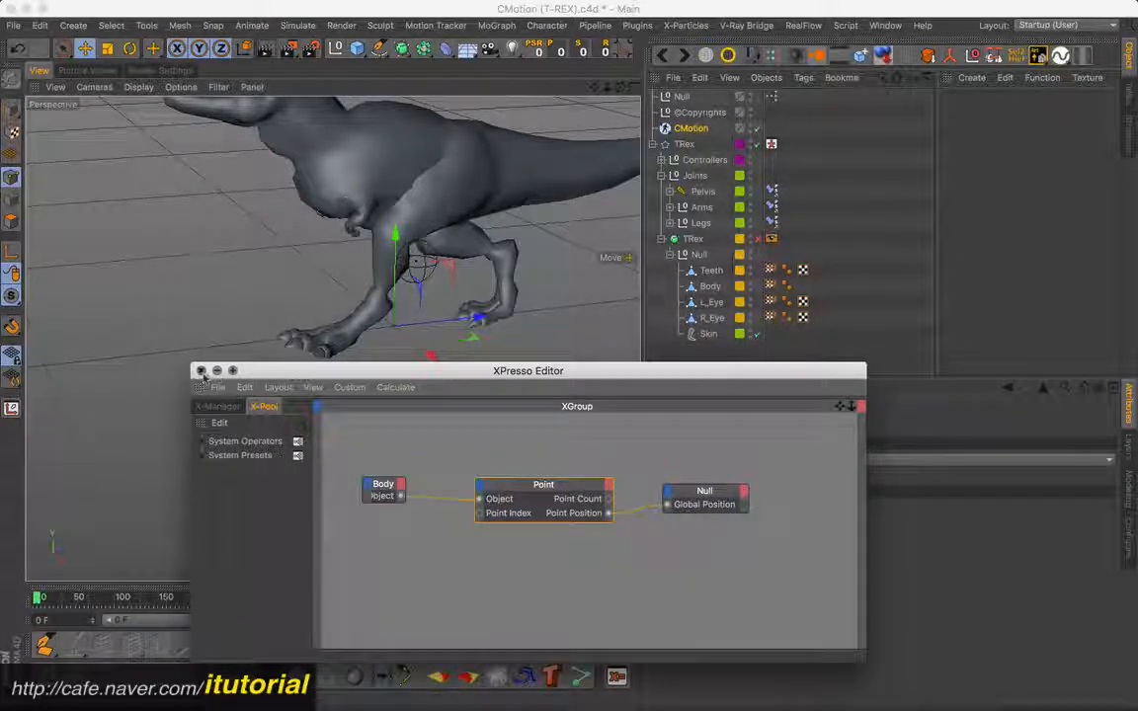
pyautogui.click(201, 371)
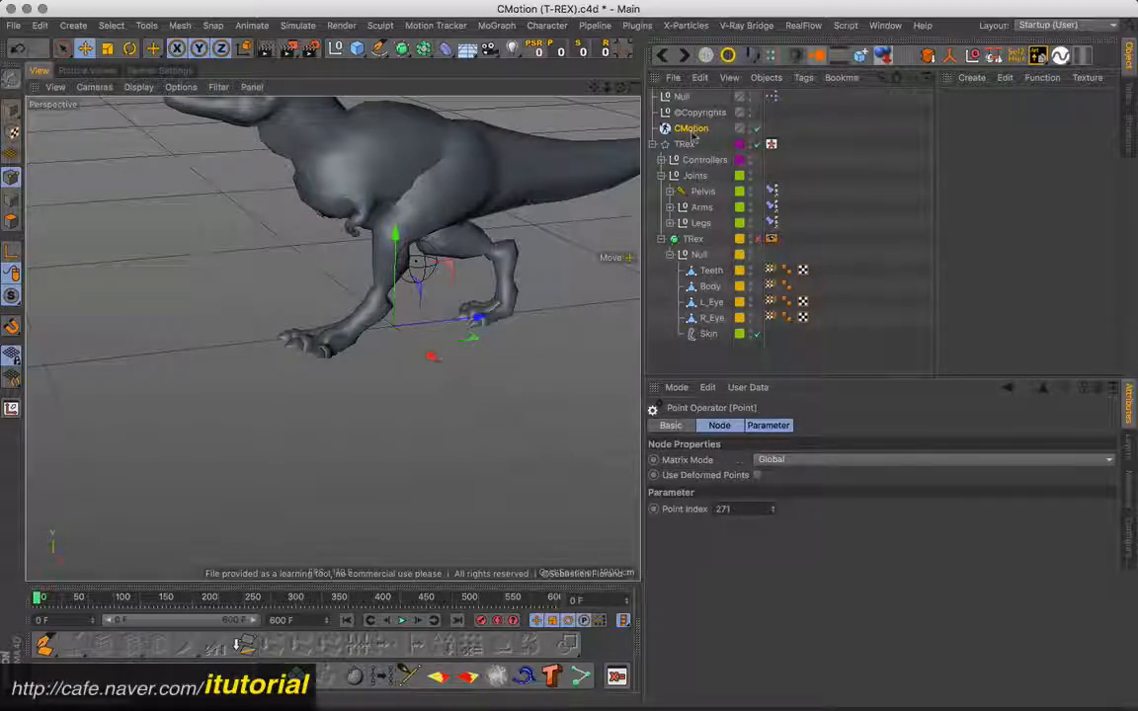
pyautogui.click(682, 98)
pyautogui.press('Delete')
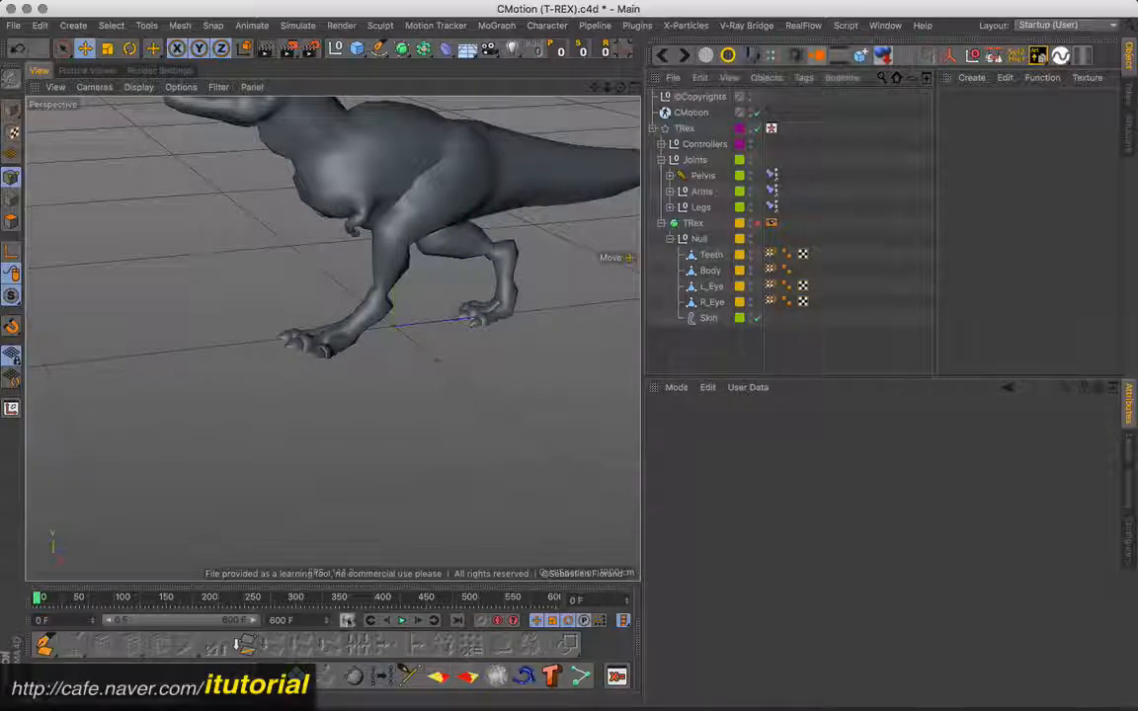
# Step: Preview the T-Rex walk cycle briefly, return to frame 0, and examine the legs
pyautogui.click(401, 621)
pyautogui.click(402, 621)
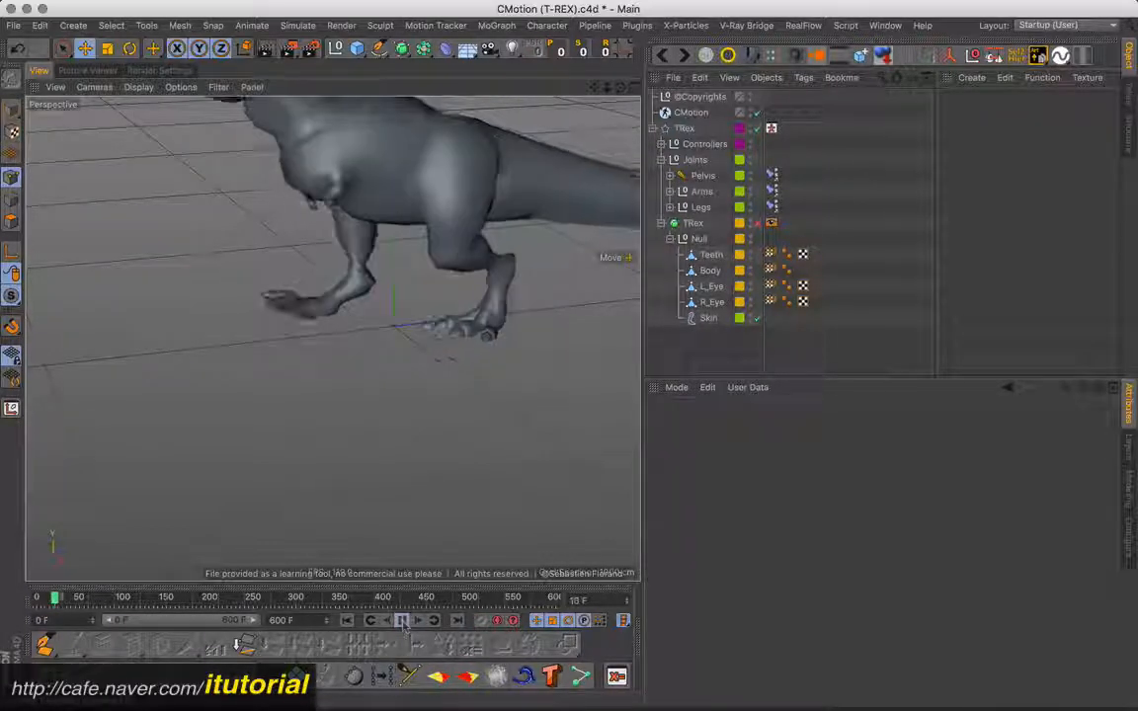
pyautogui.click(347, 620)
pyautogui.keyDown('alt'); pyautogui.moveTo(397, 305); pyautogui.dragTo(394, 370, button='middle'); pyautogui.keyUp('alt')
pyautogui.keyDown('alt'); pyautogui.moveTo(395, 370); pyautogui.dragTo(398, 285); pyautogui.keyUp('alt')
pyautogui.keyDown('alt'); pyautogui.moveTo(474, 265); pyautogui.dragTo(460, 271); pyautogui.keyUp('alt')
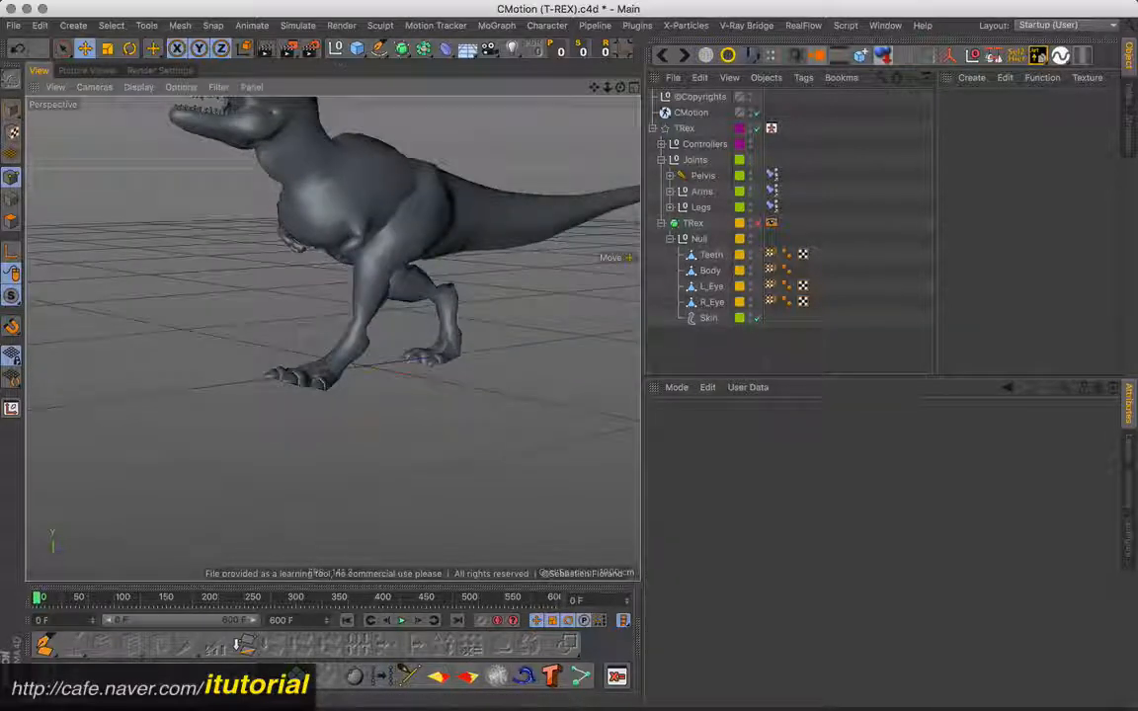
# Step: Add a new null displayed as a sphere with a radius of 72 cm and XZ orientation
pyautogui.click(335, 48)
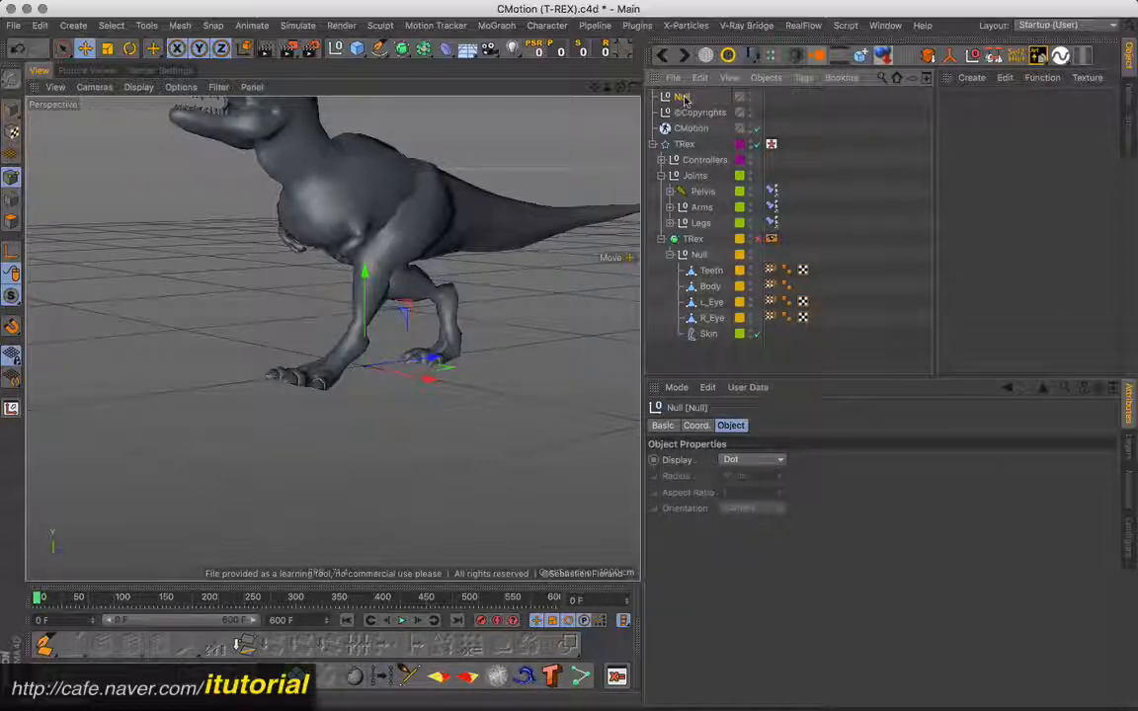
pyautogui.click(749, 461)
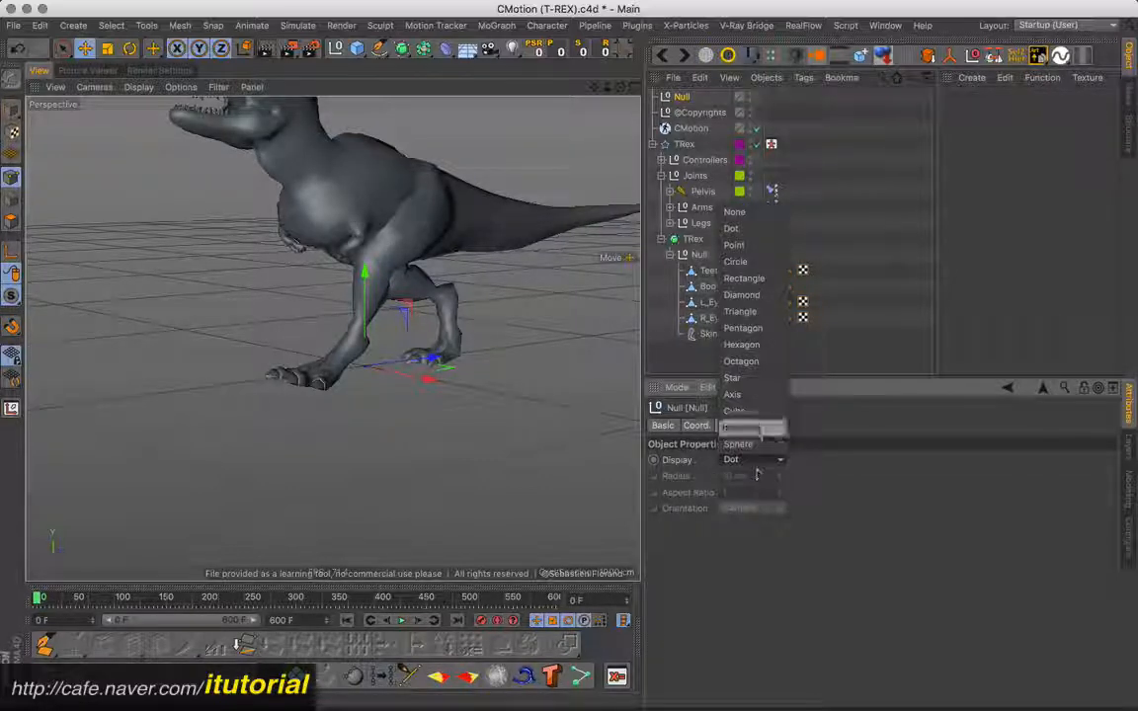
pyautogui.click(743, 444)
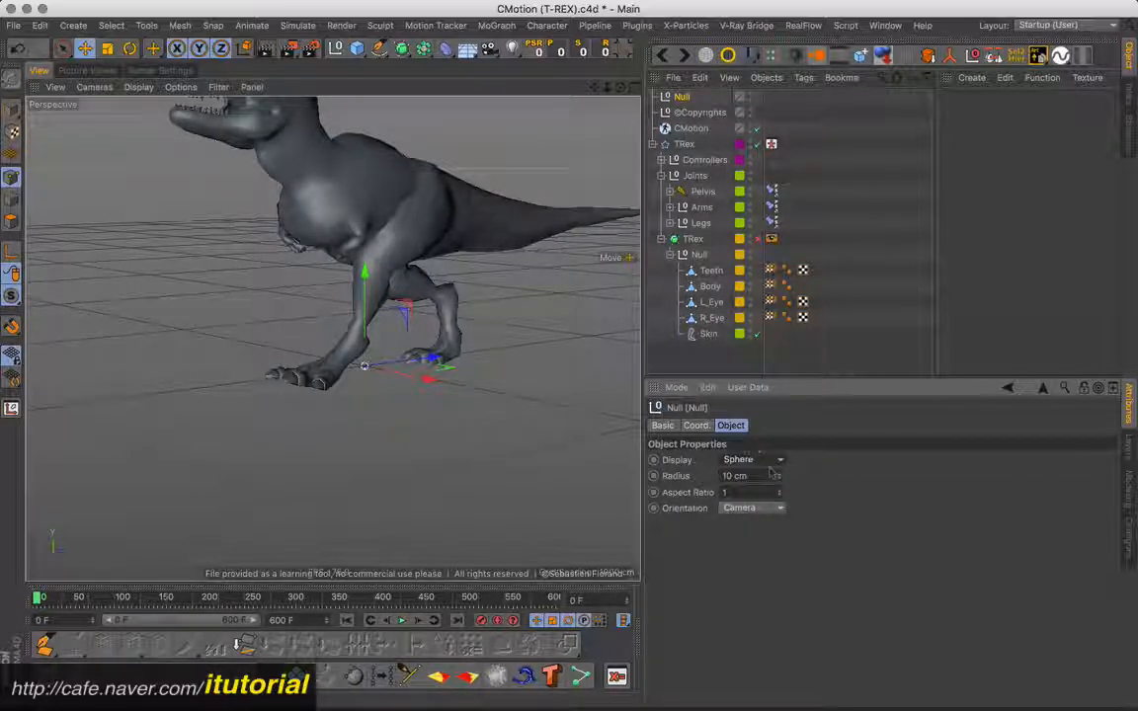
pyautogui.moveTo(781, 478); pyautogui.dragTo(784, 458)
pyautogui.click(777, 509)
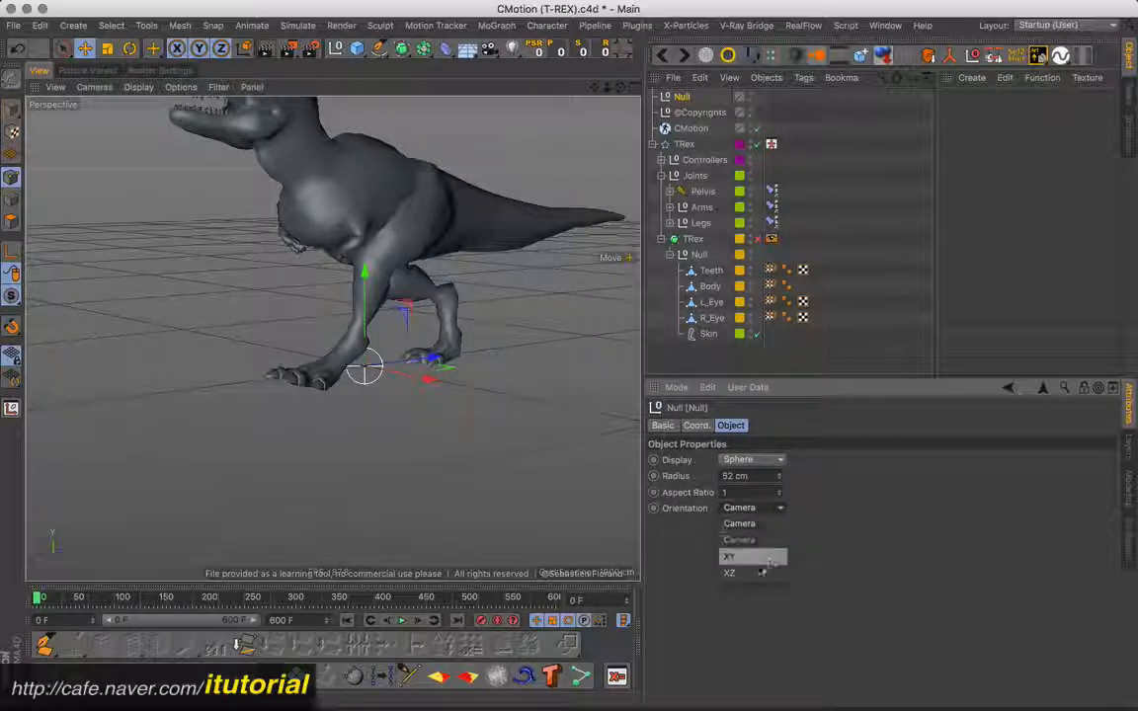
pyautogui.click(761, 573)
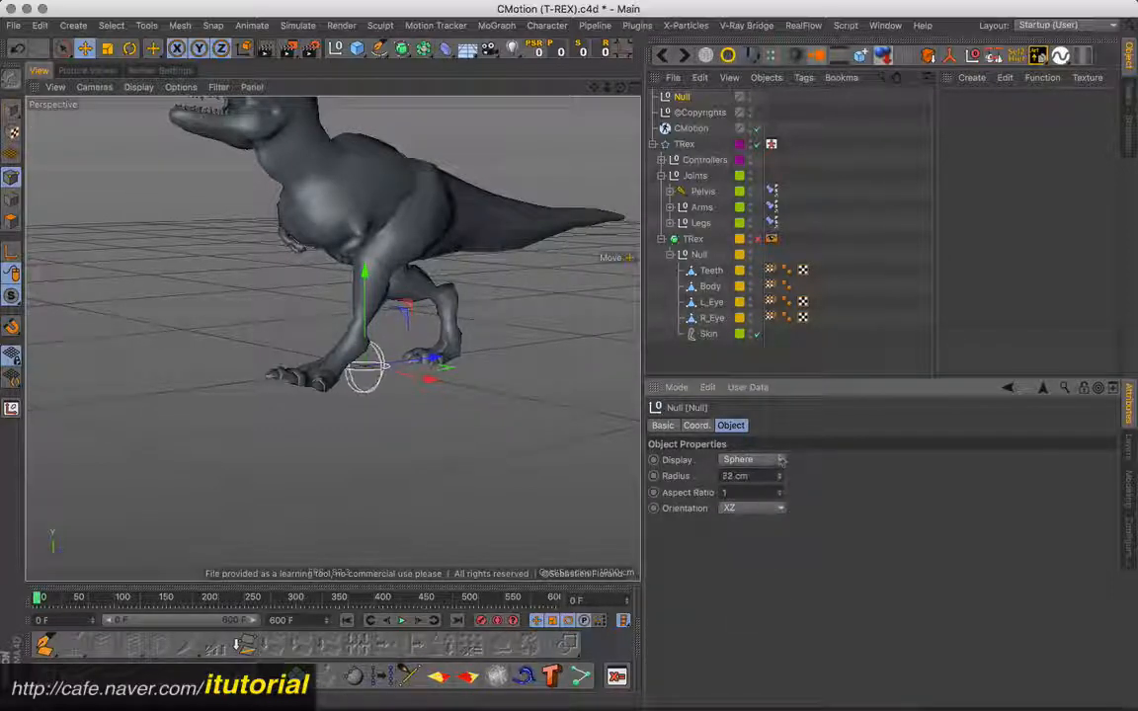
# Step: Raise the new null off the floor and position it beside the T-Rex's forward leg, just below the thigh
pyautogui.keyDown('alt'); pyautogui.moveTo(467, 338); pyautogui.dragTo(486, 355); pyautogui.keyUp('alt')
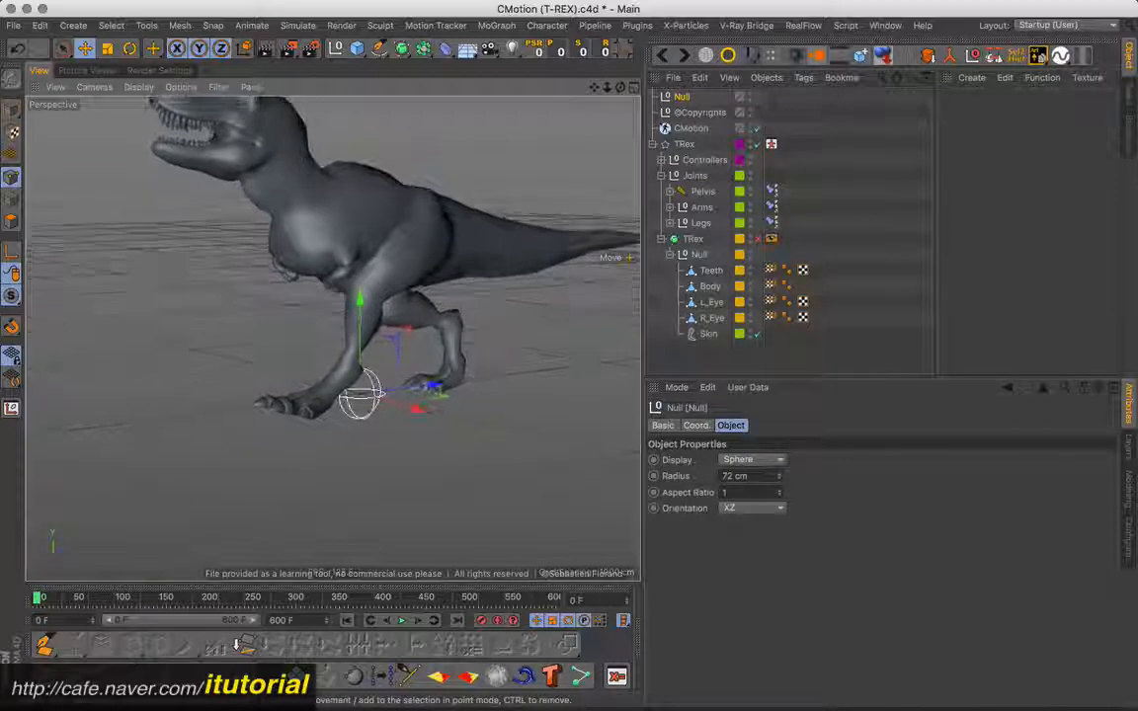
pyautogui.moveTo(359, 301); pyautogui.dragTo(326, 315)
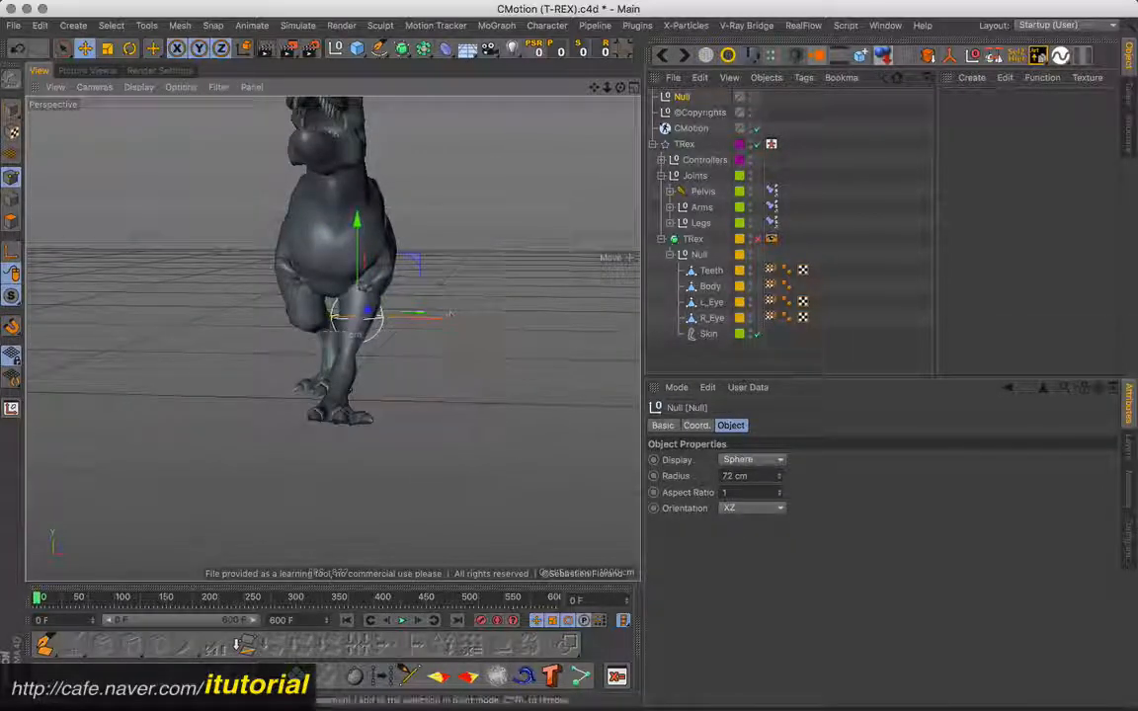
pyautogui.keyDown('alt'); pyautogui.moveTo(449, 314); pyautogui.dragTo(376, 300); pyautogui.keyUp('alt')
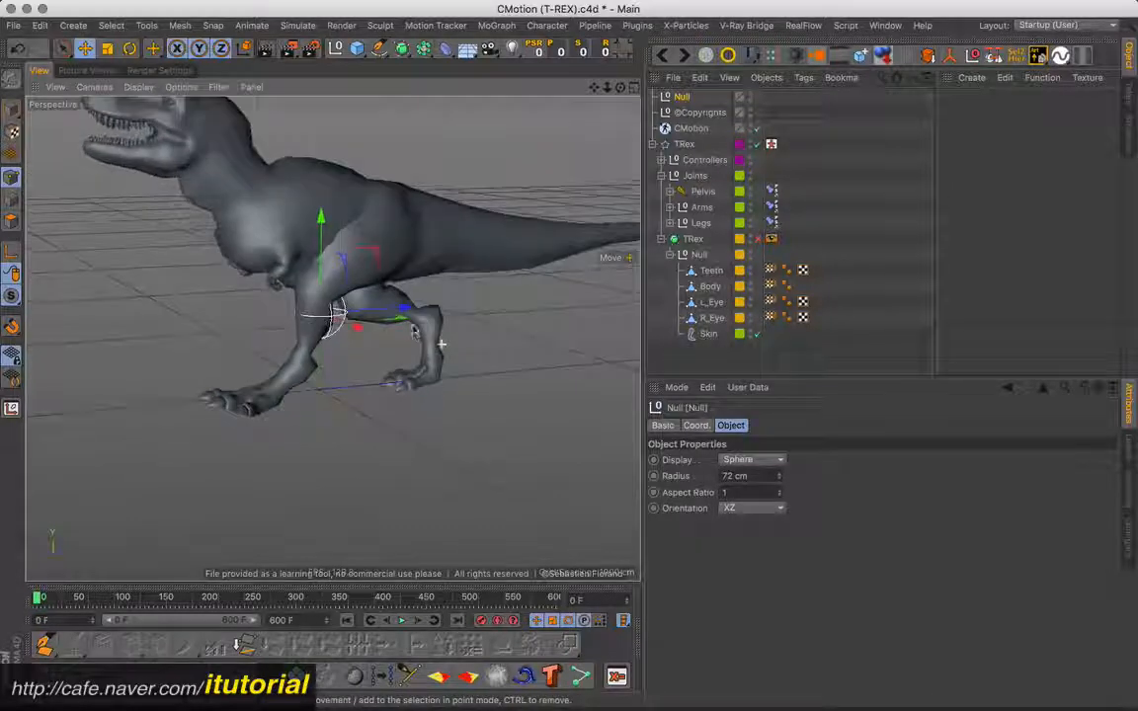
pyautogui.moveTo(361, 243); pyautogui.dragTo(353, 247)
pyautogui.keyDown('alt'); pyautogui.moveTo(339, 322); pyautogui.dragTo(293, 312); pyautogui.keyUp('alt')
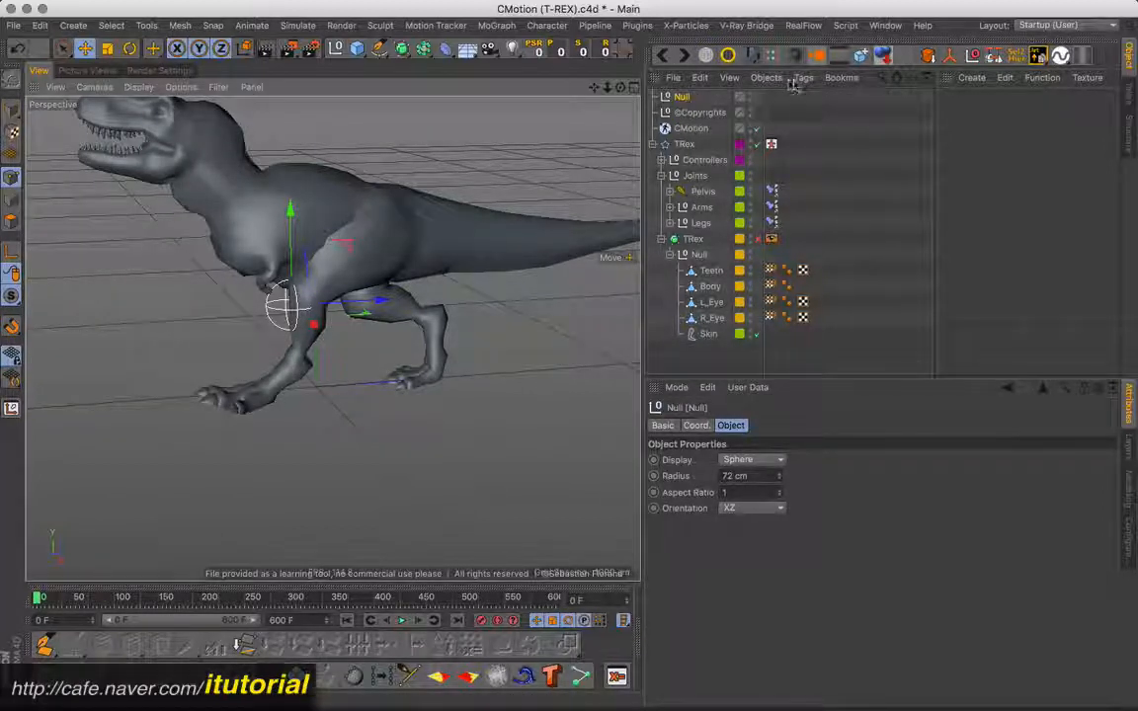
# Step: Add a Constraint tag to the null, enable its Clamp constraint, and set it to clamp to Surface
pyautogui.click(803, 77)
pyautogui.moveTo(838, 139)
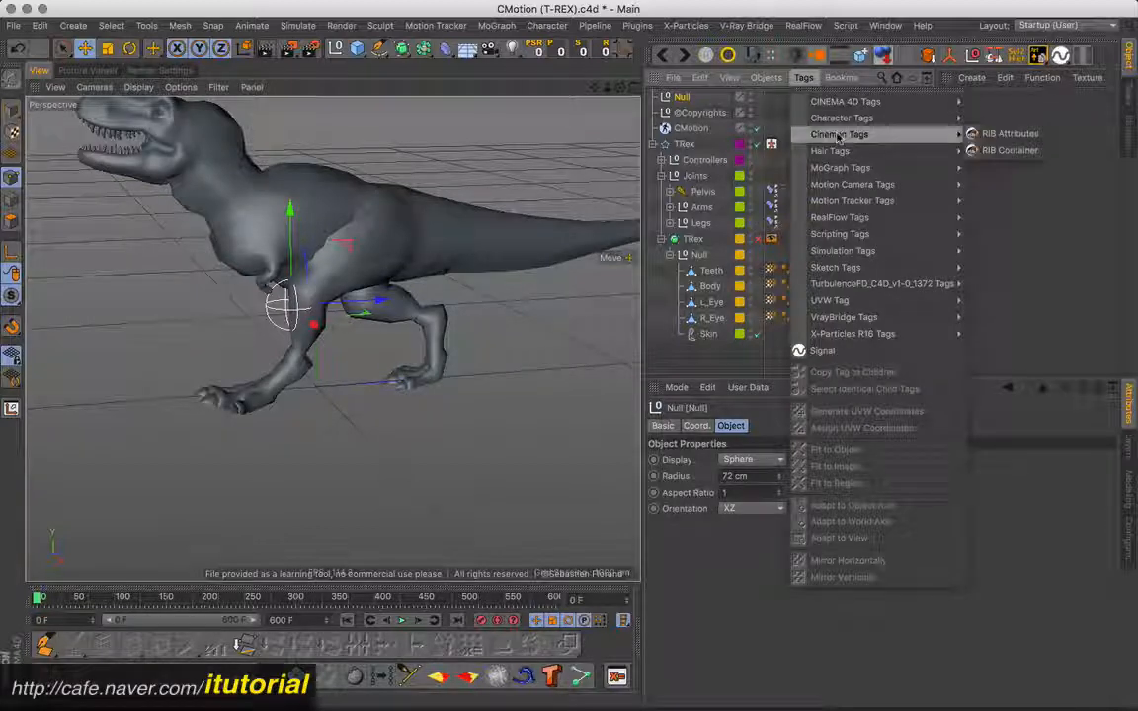
pyautogui.click(997, 133)
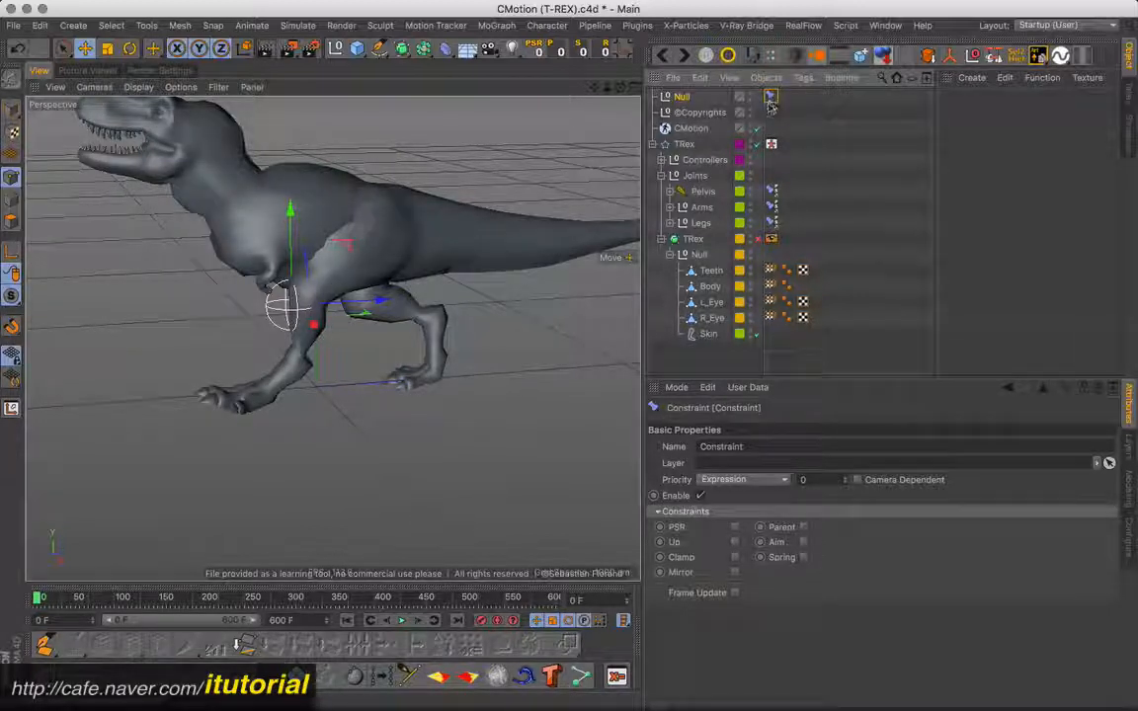
pyautogui.click(734, 557)
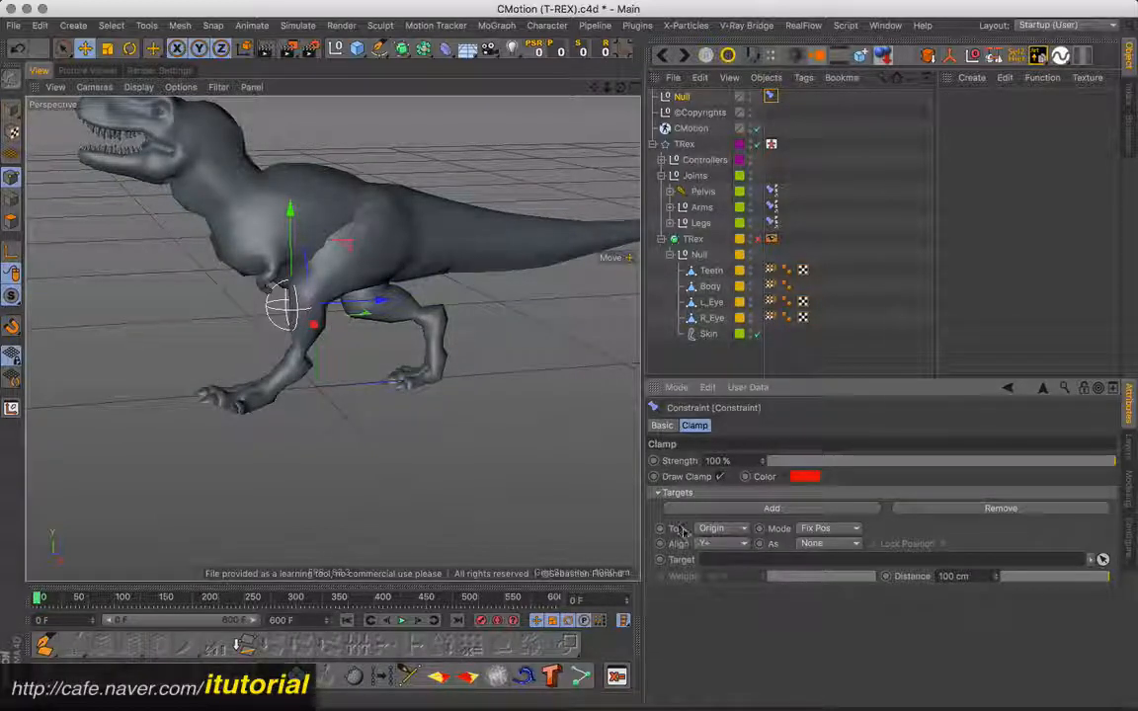
pyautogui.click(736, 531)
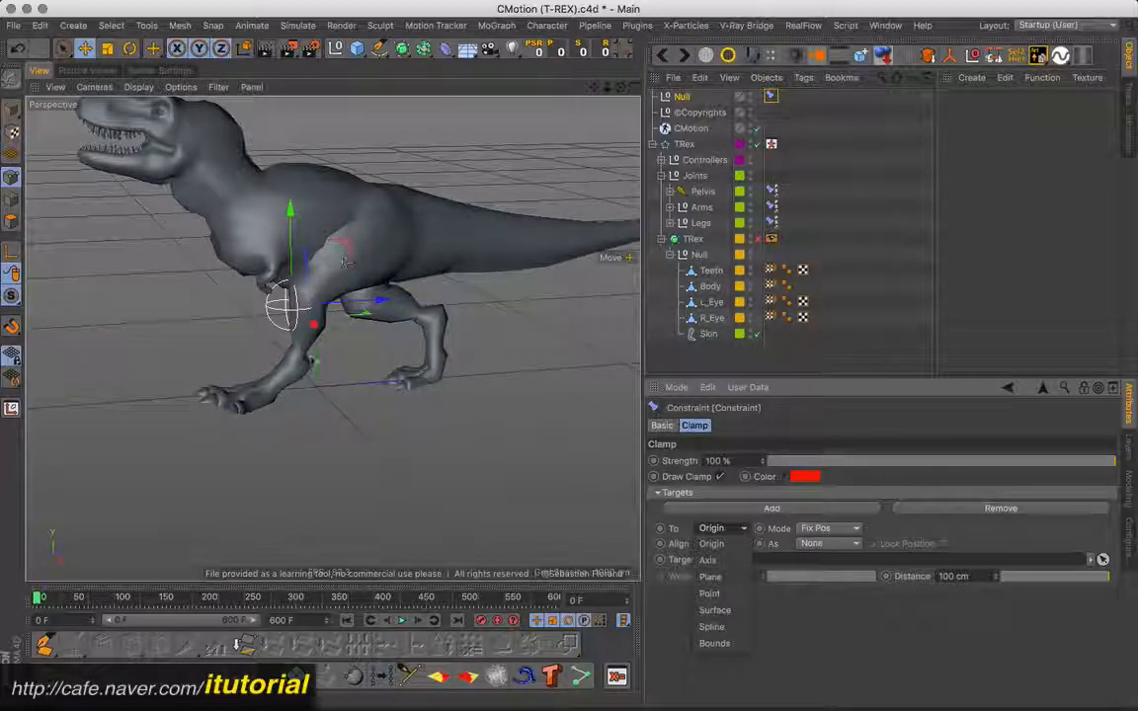
pyautogui.click(719, 609)
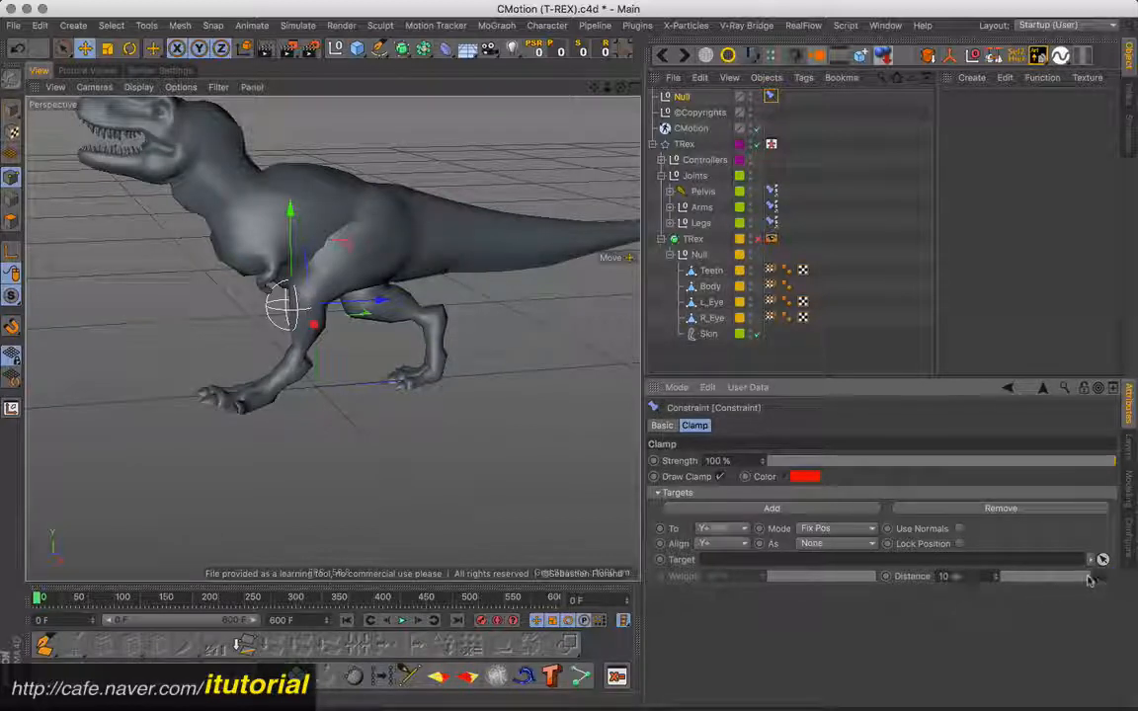
# Step: Assign the Body mesh as the clamp target and set the clamp distance to 0 cm
pyautogui.moveTo(1090, 579)
pyautogui.mouseDown()
pyautogui.moveTo(997, 578)
pyautogui.moveTo(1111, 580)
pyautogui.mouseUp()
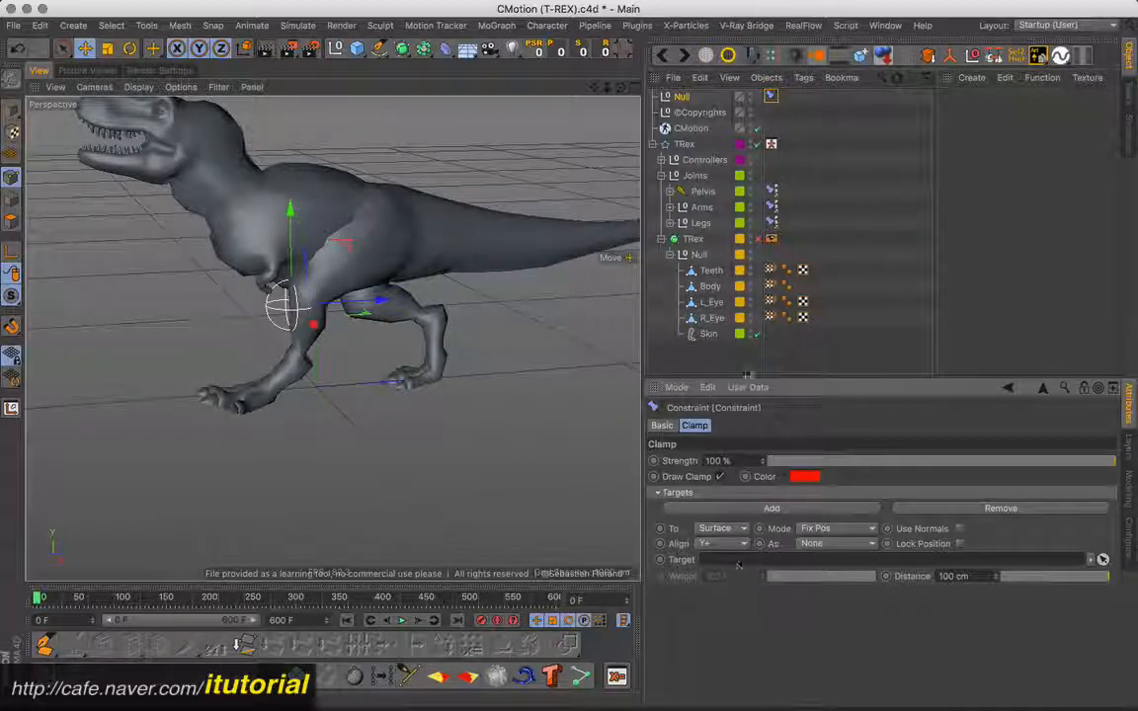
pyautogui.moveTo(710, 286); pyautogui.dragTo(721, 562)
pyautogui.moveTo(1006, 578); pyautogui.dragTo(973, 577)
# Step: Slide the clamped null over the Body surface and place it on the forward leg's shin
pyautogui.keyDown('alt'); pyautogui.moveTo(341, 353); pyautogui.dragTo(392, 346); pyautogui.keyUp('alt')
pyautogui.moveTo(368, 260); pyautogui.dragTo(336, 344)
pyautogui.moveTo(310, 397); pyautogui.dragTo(330, 342)
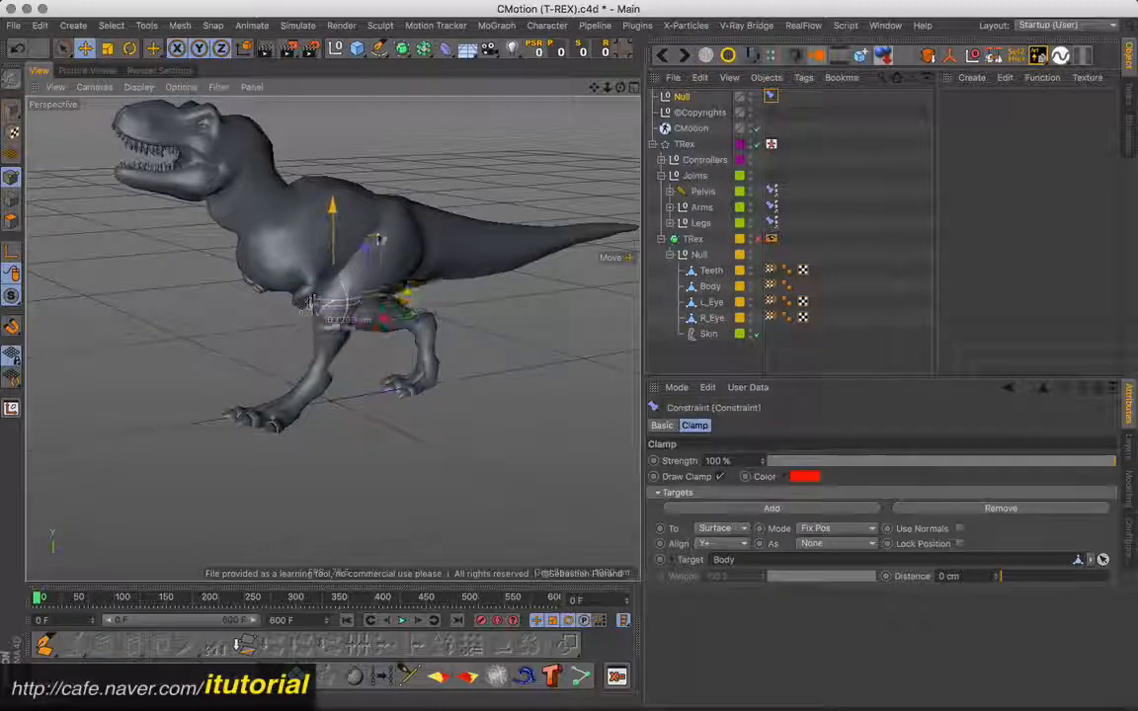
pyautogui.moveTo(378, 239); pyautogui.dragTo(363, 247)
pyautogui.keyDown('alt'); pyautogui.moveTo(403, 309); pyautogui.dragTo(356, 264); pyautogui.keyUp('alt')
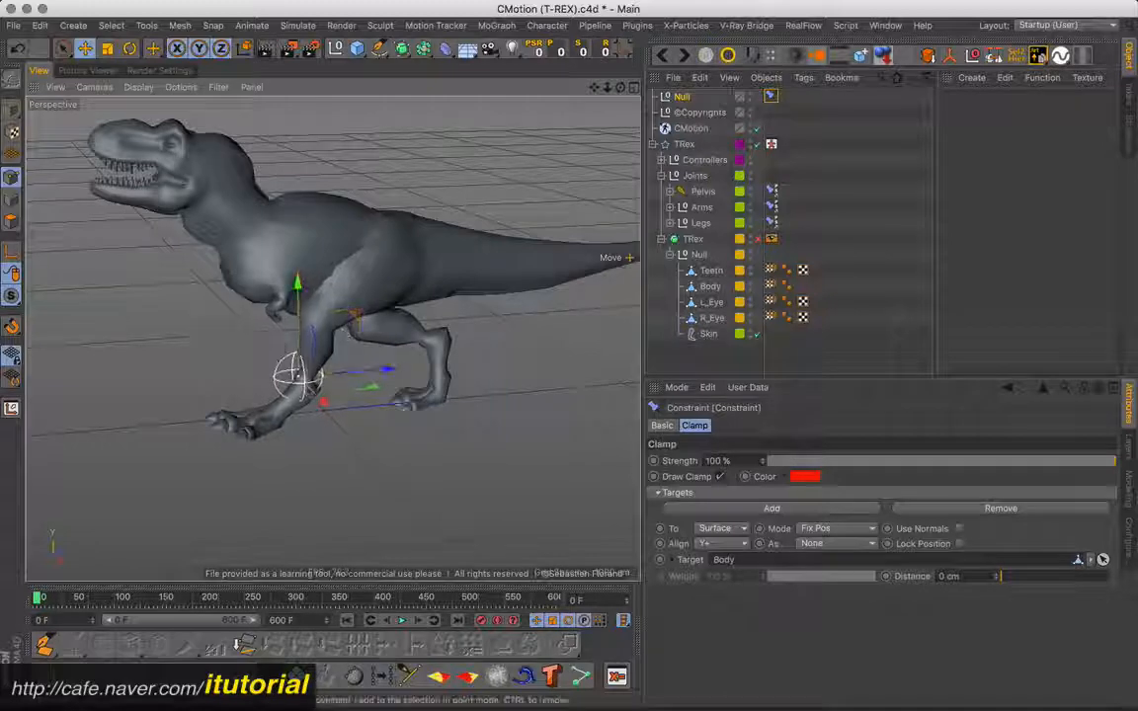
pyautogui.keyDown('alt'); pyautogui.moveTo(344, 333); pyautogui.dragTo(459, 316); pyautogui.keyUp('alt')
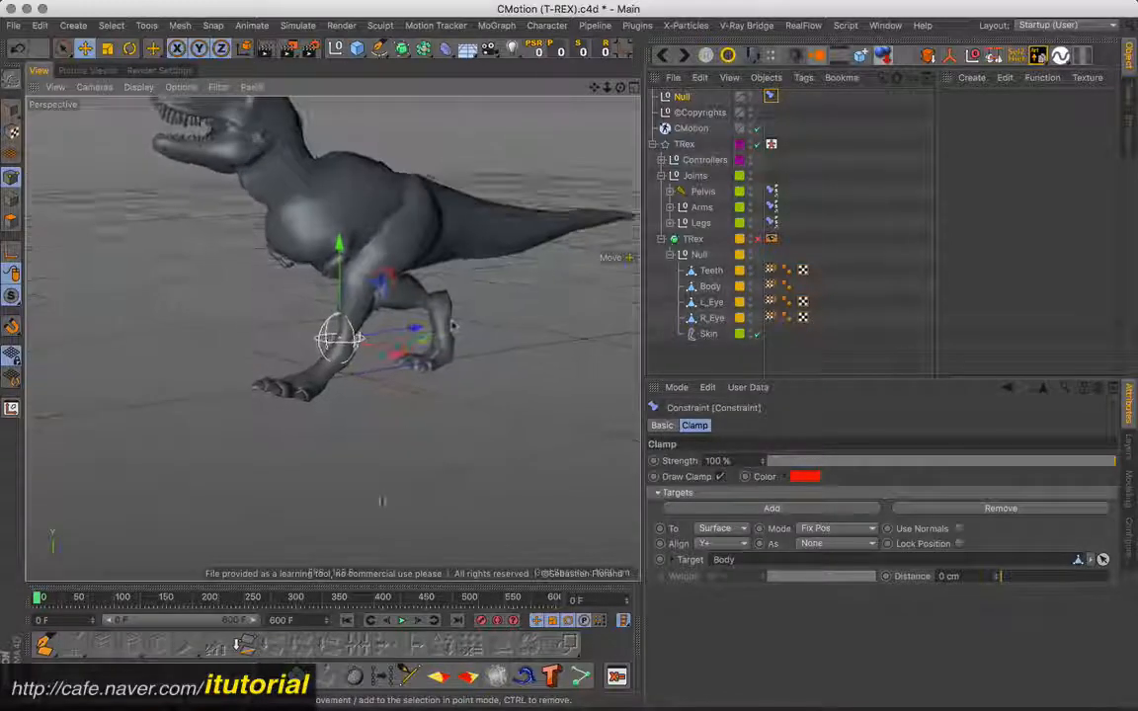
# Step: Play the walk animation to check how the clamped null follows the leg, and return to frame 0
pyautogui.click(401, 620)
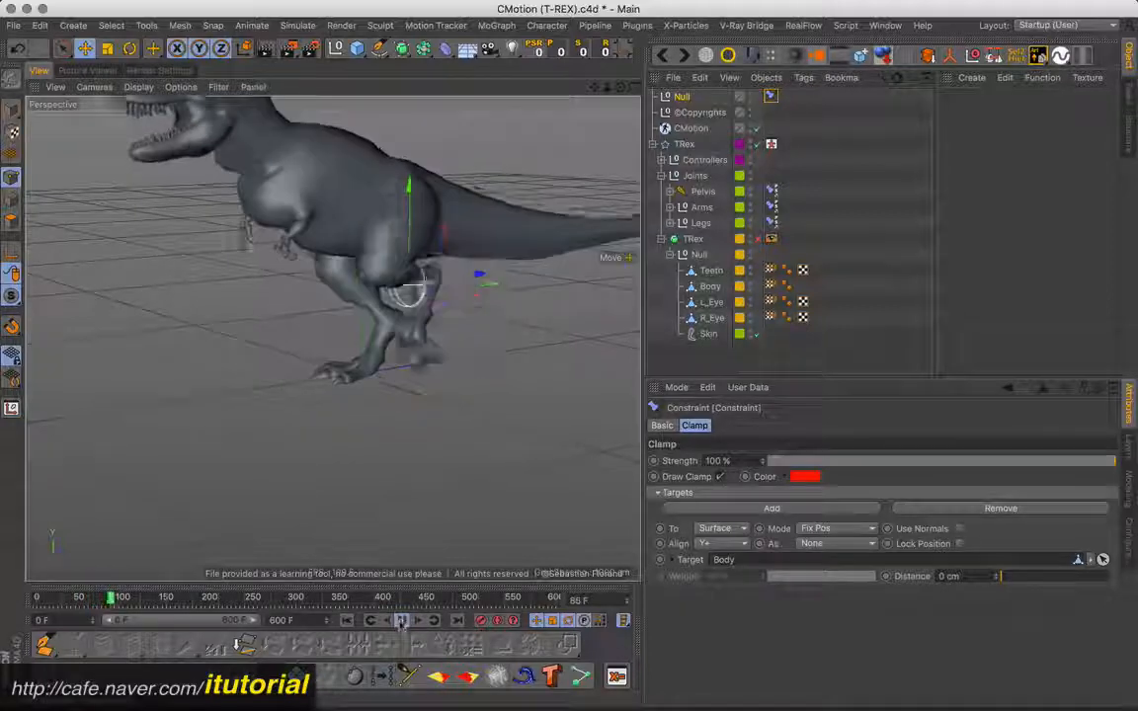
pyautogui.click(401, 620)
pyautogui.click(346, 620)
# Step: Play the walk animation again to check the clamped null's contact with the leg, and rewind to frame 0
pyautogui.keyDown('alt'); pyautogui.moveTo(390, 415); pyautogui.dragTo(382, 384); pyautogui.keyUp('alt')
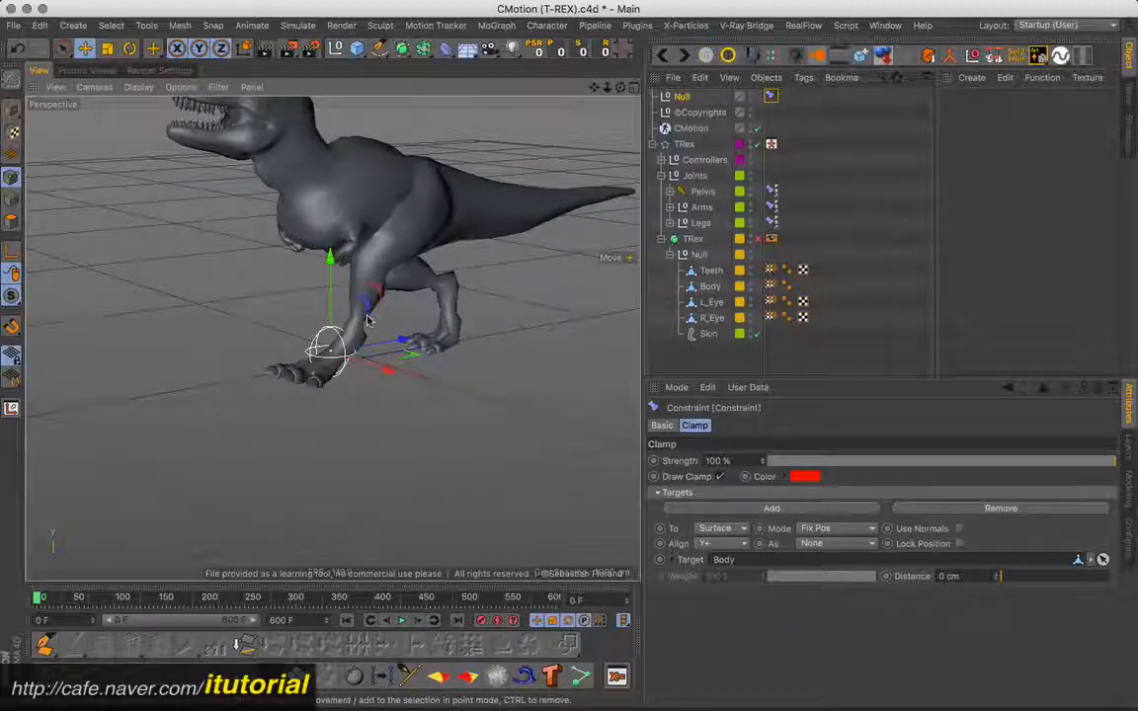
pyautogui.click(402, 620)
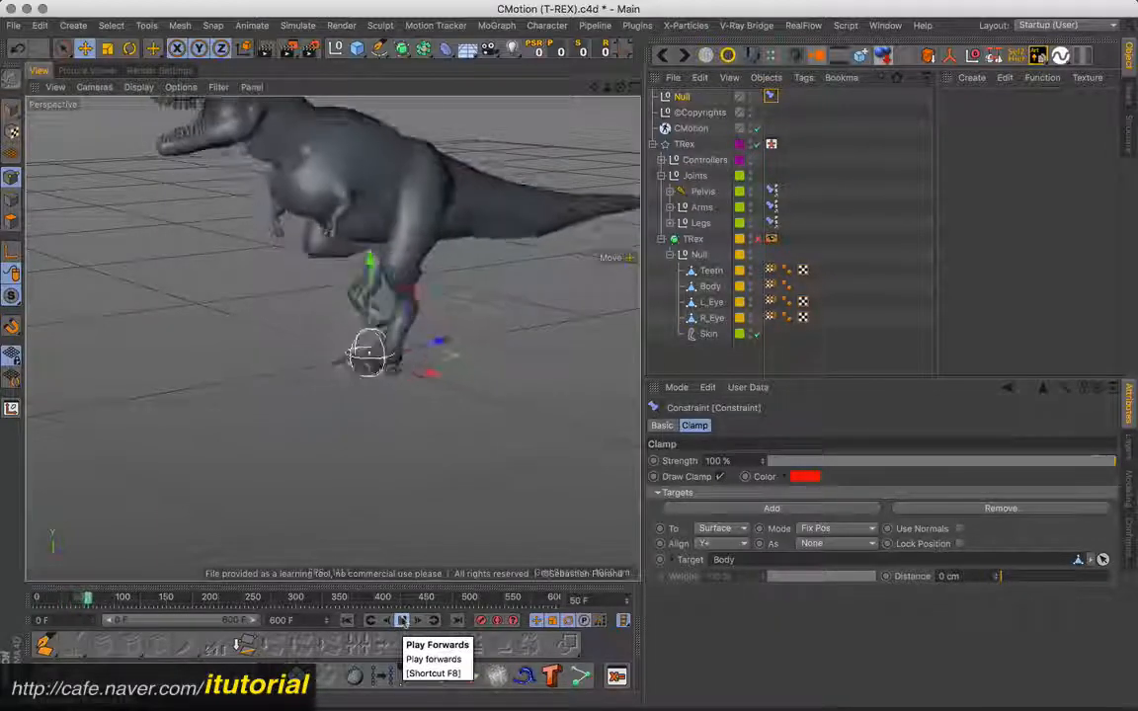
pyautogui.press('F8')
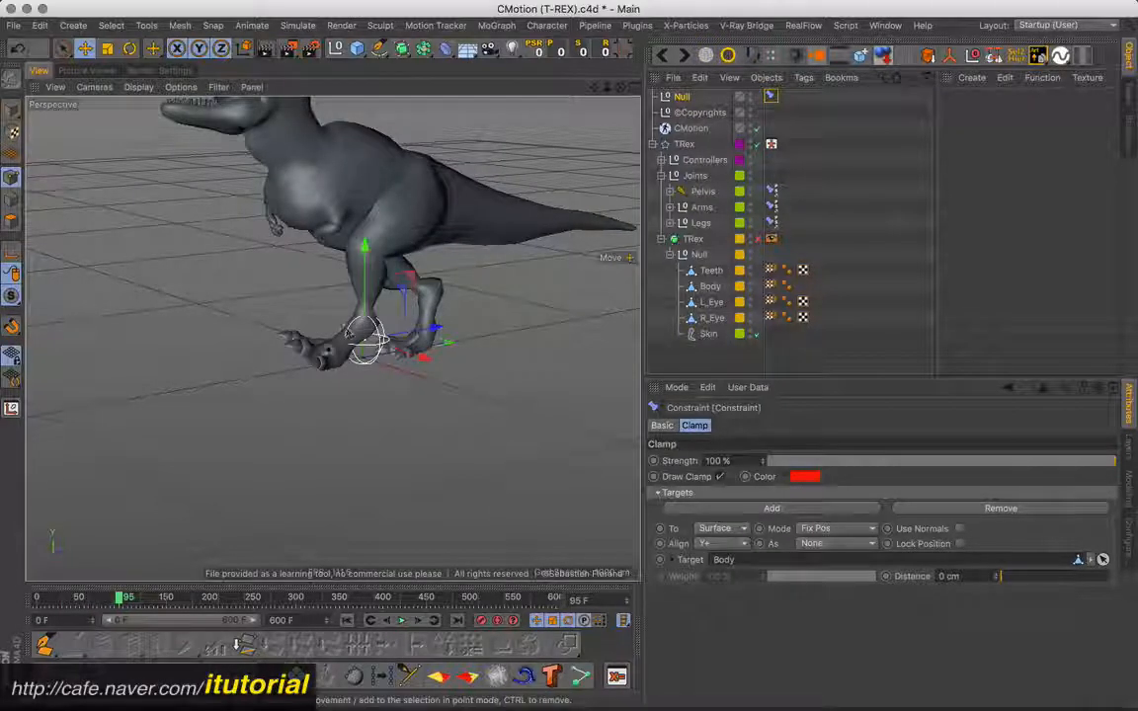
pyautogui.click(348, 620)
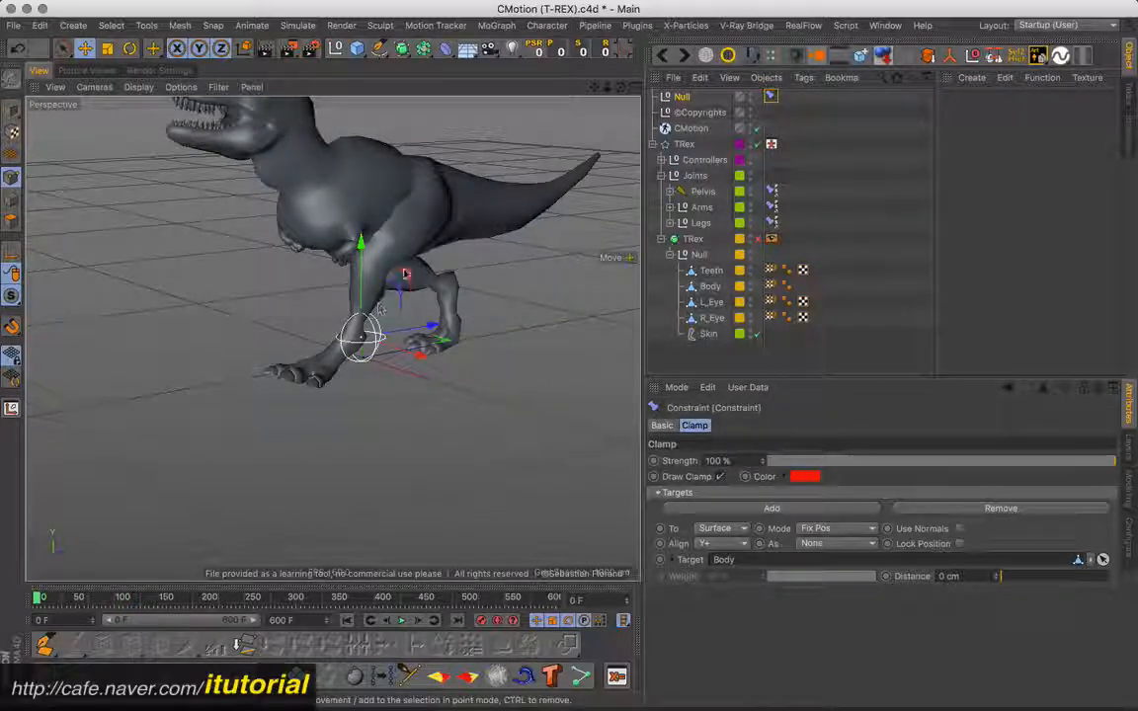
# Step: Reposition the null on the forward shin with Lock Position enabled, and test it by playing the animation and rewinding
pyautogui.moveTo(421, 327); pyautogui.dragTo(345, 326)
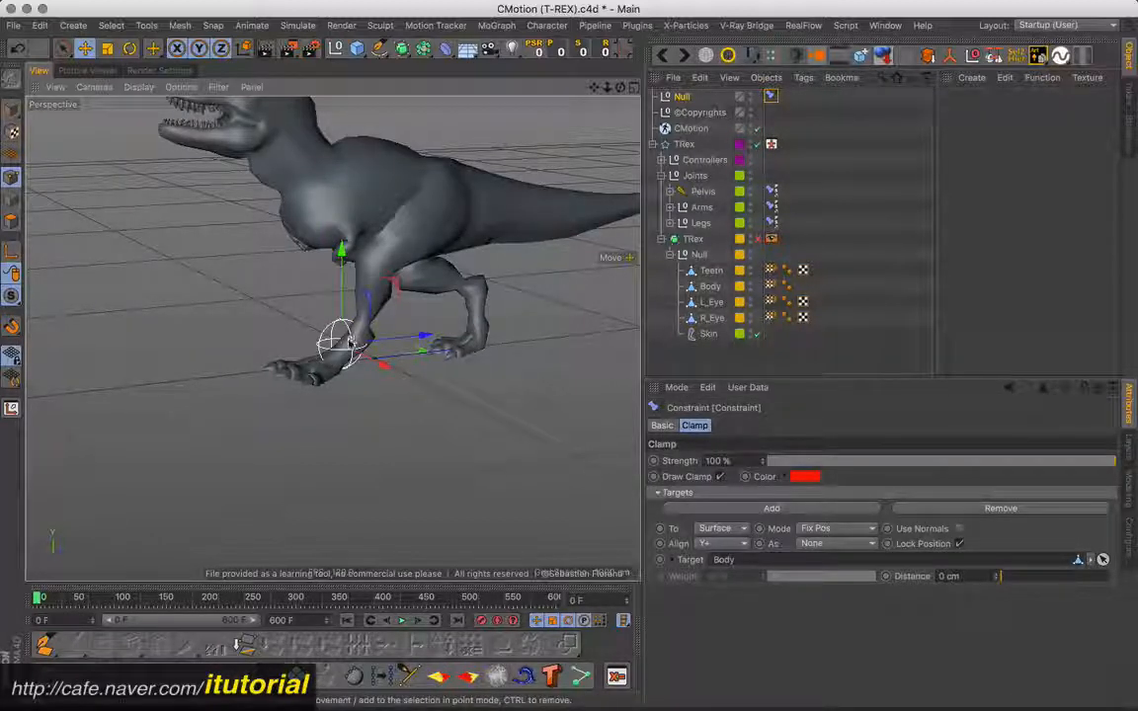
pyautogui.click(401, 621)
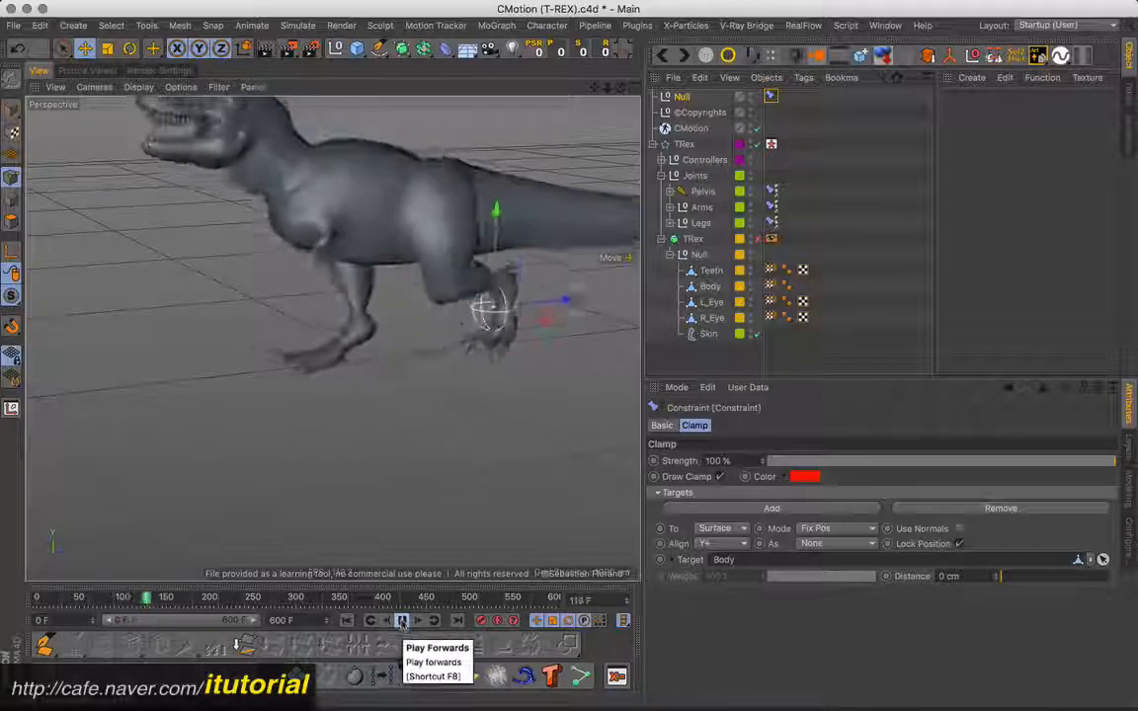
pyautogui.click(402, 620)
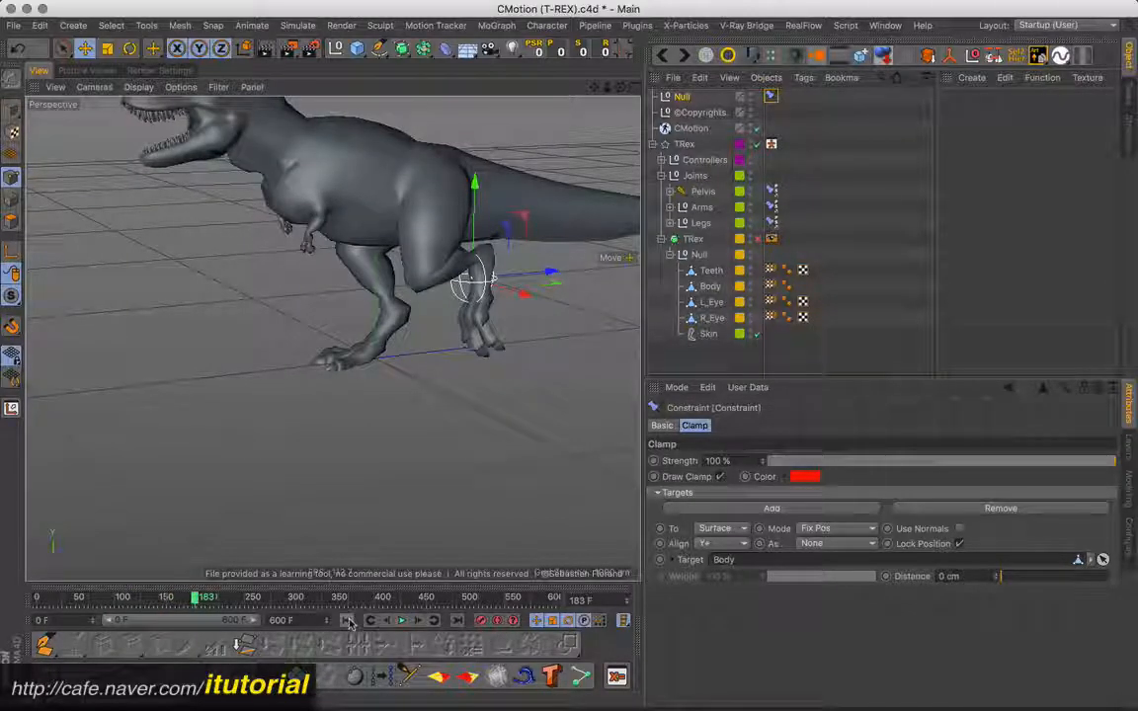
pyautogui.hotkey('shift', 'f')
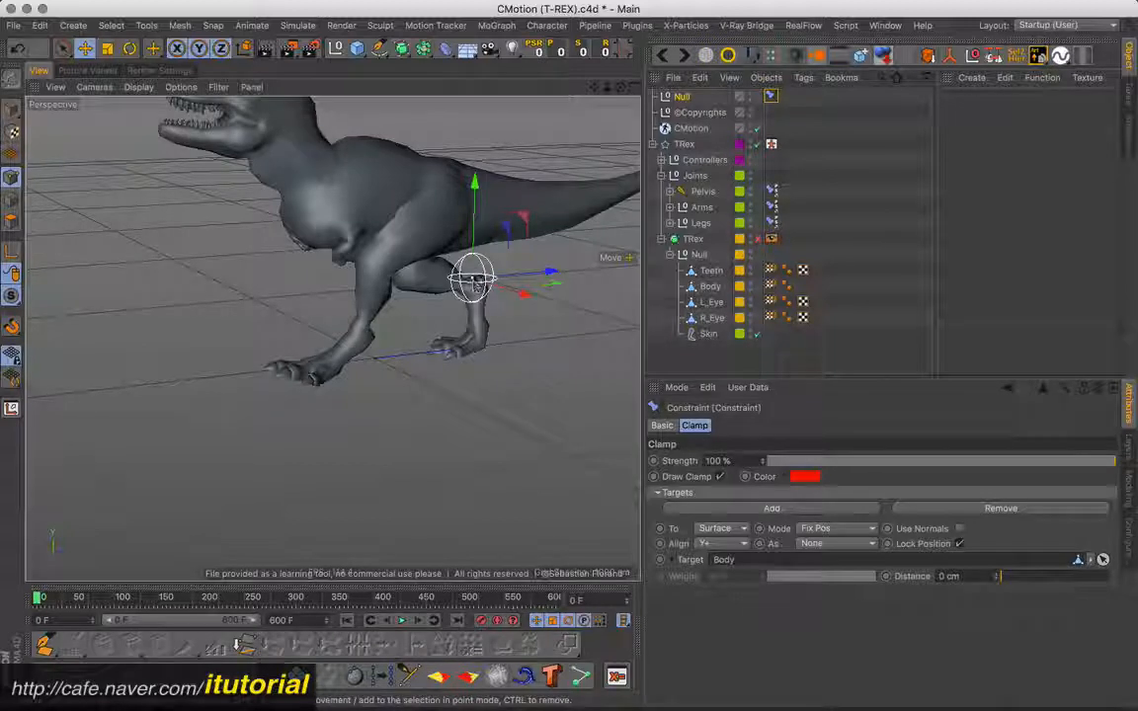
pyautogui.click(346, 621)
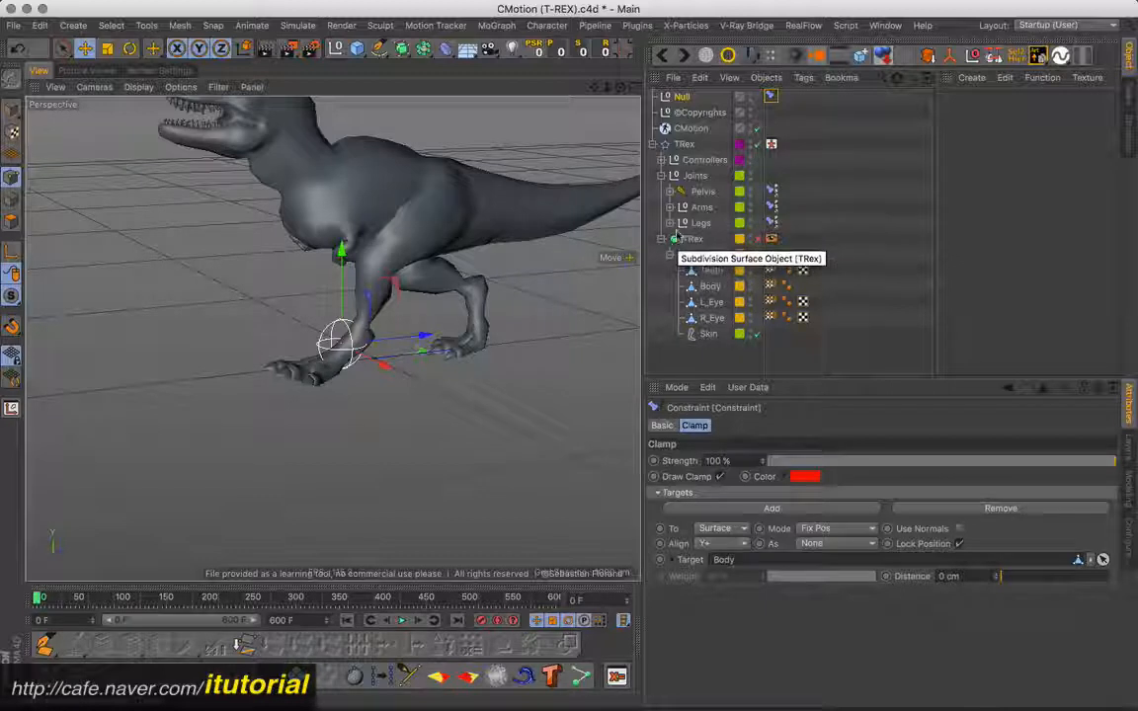
# Step: Set the priority of the null's Constraint tag to Generators
pyautogui.click(684, 98)
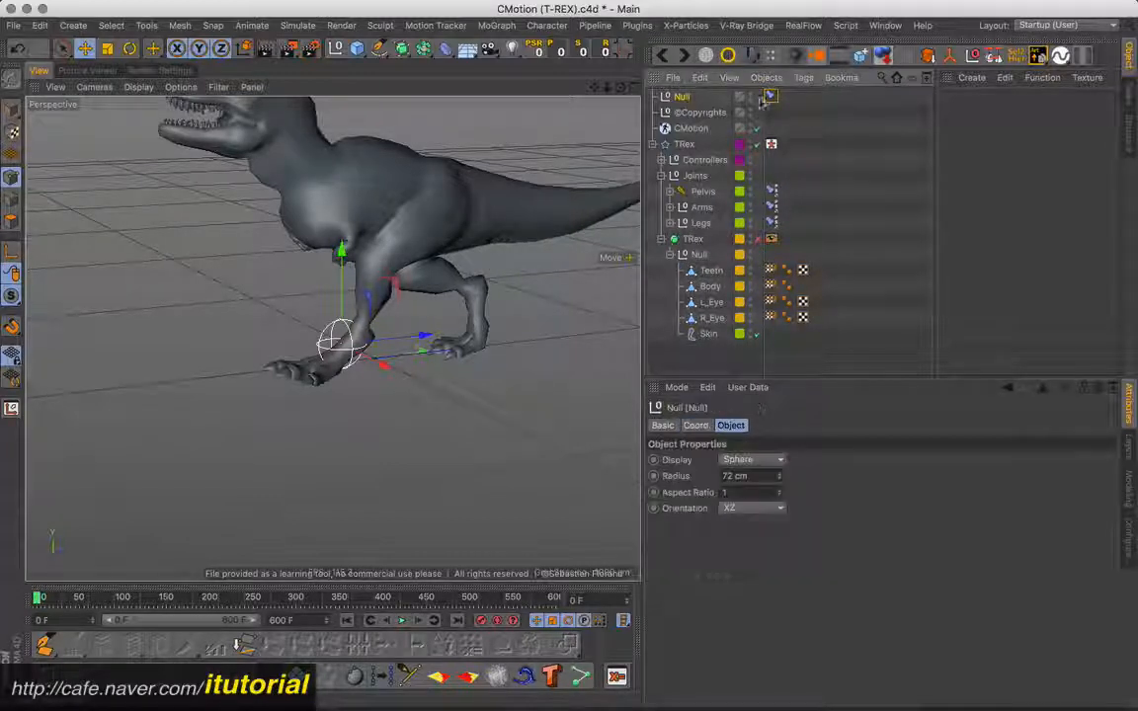
pyautogui.click(770, 97)
pyautogui.click(708, 98)
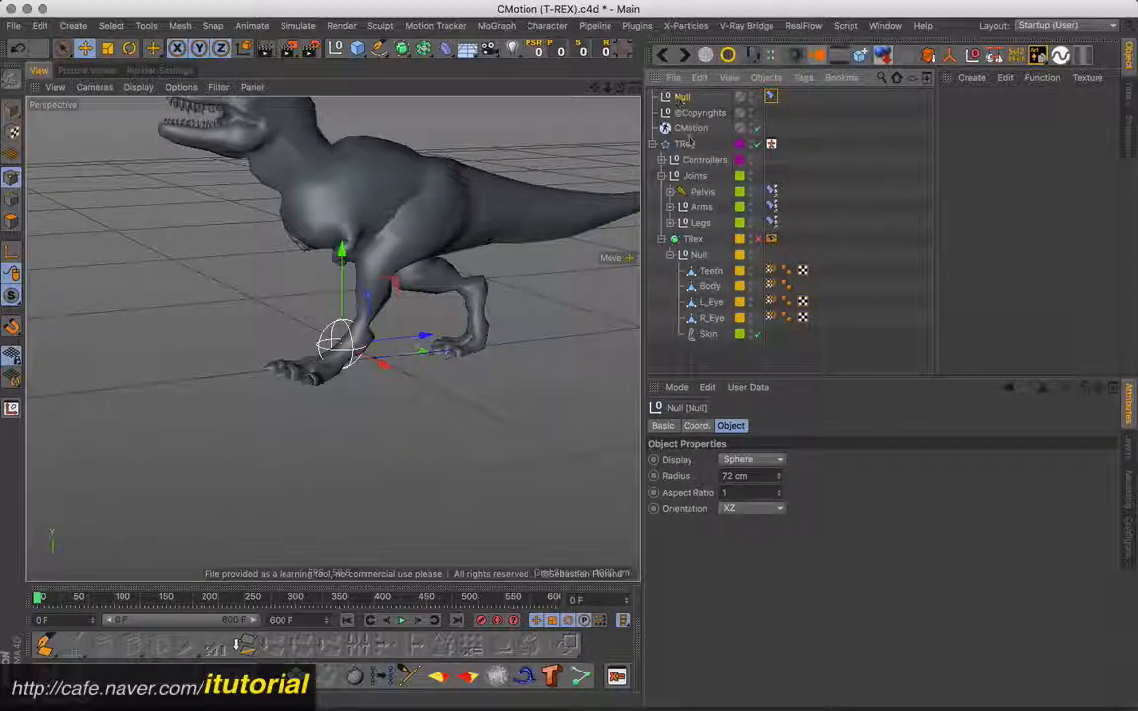
pyautogui.click(771, 95)
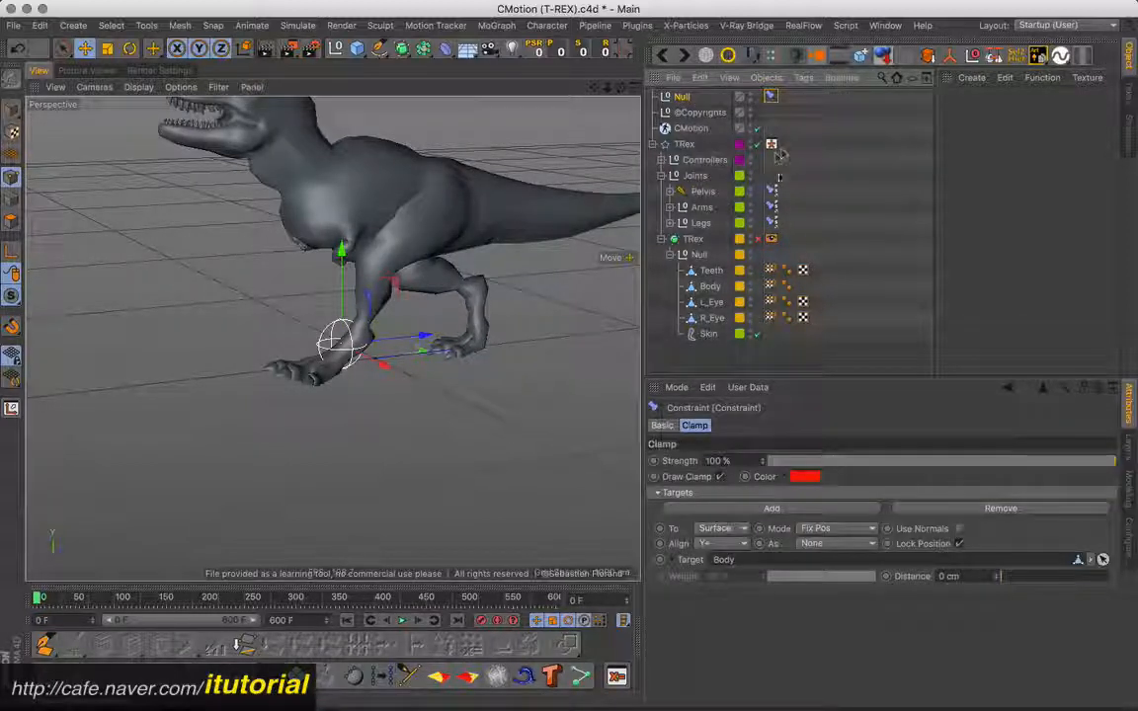
pyautogui.click(662, 425)
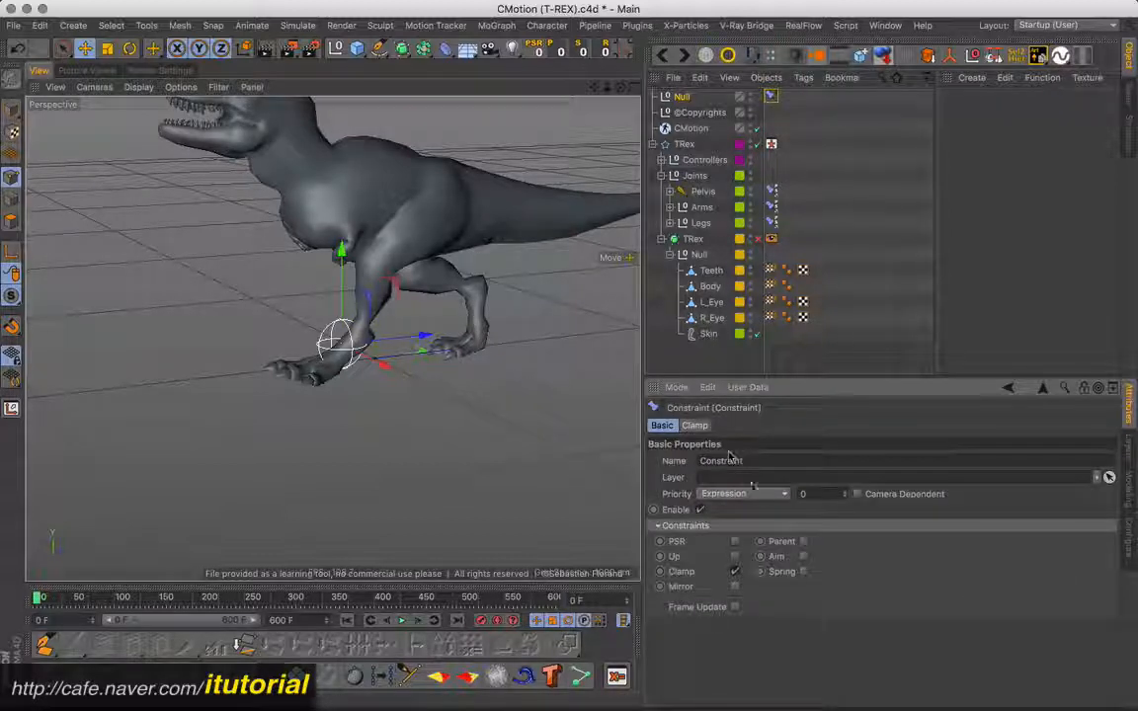
pyautogui.click(750, 493)
pyautogui.click(732, 577)
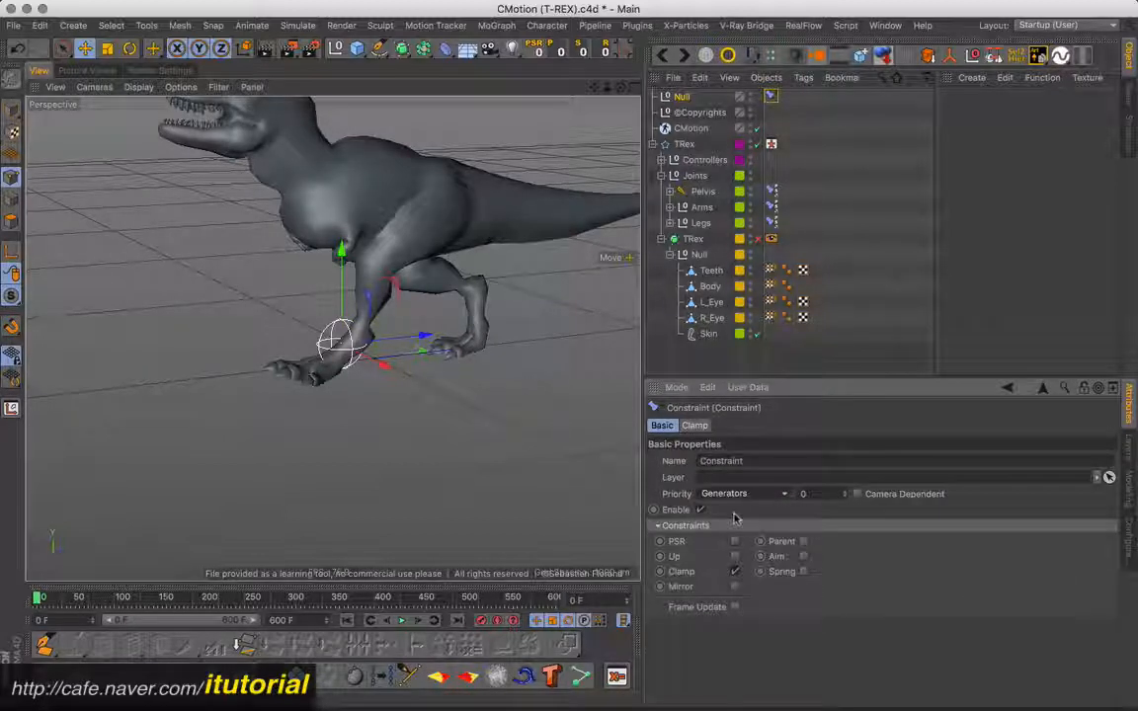
# Step: Play the animation to check how the null tracks with the Generators priority, and return to frame 0
pyautogui.click(402, 623)
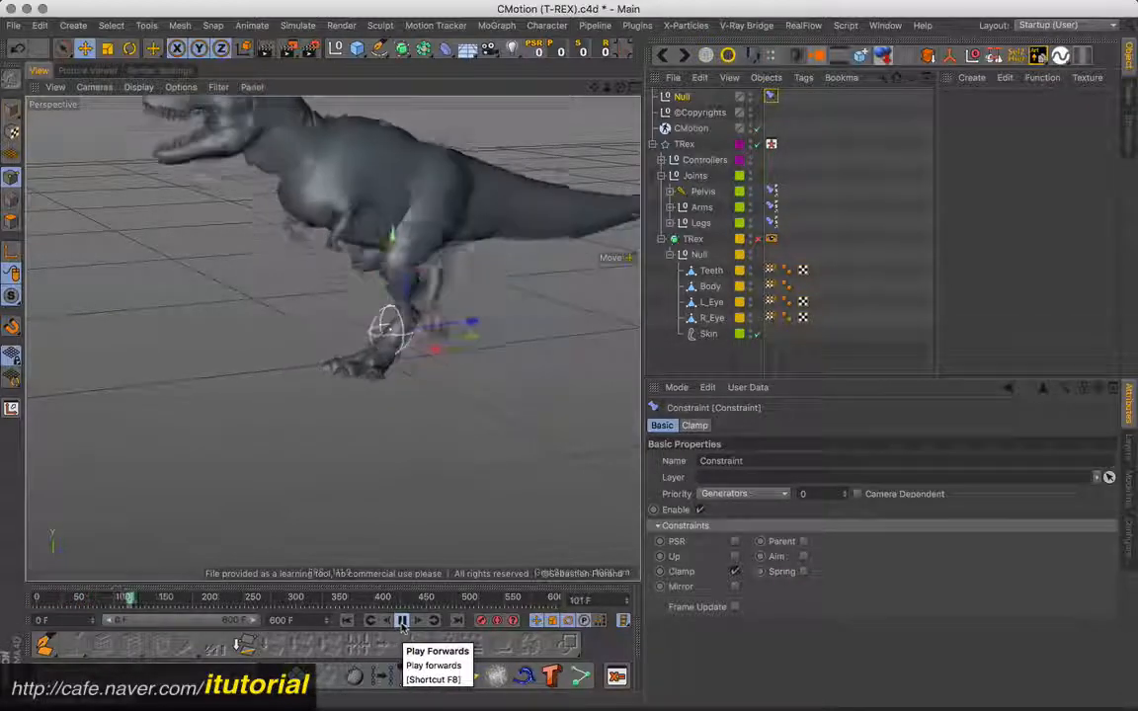
pyautogui.click(402, 622)
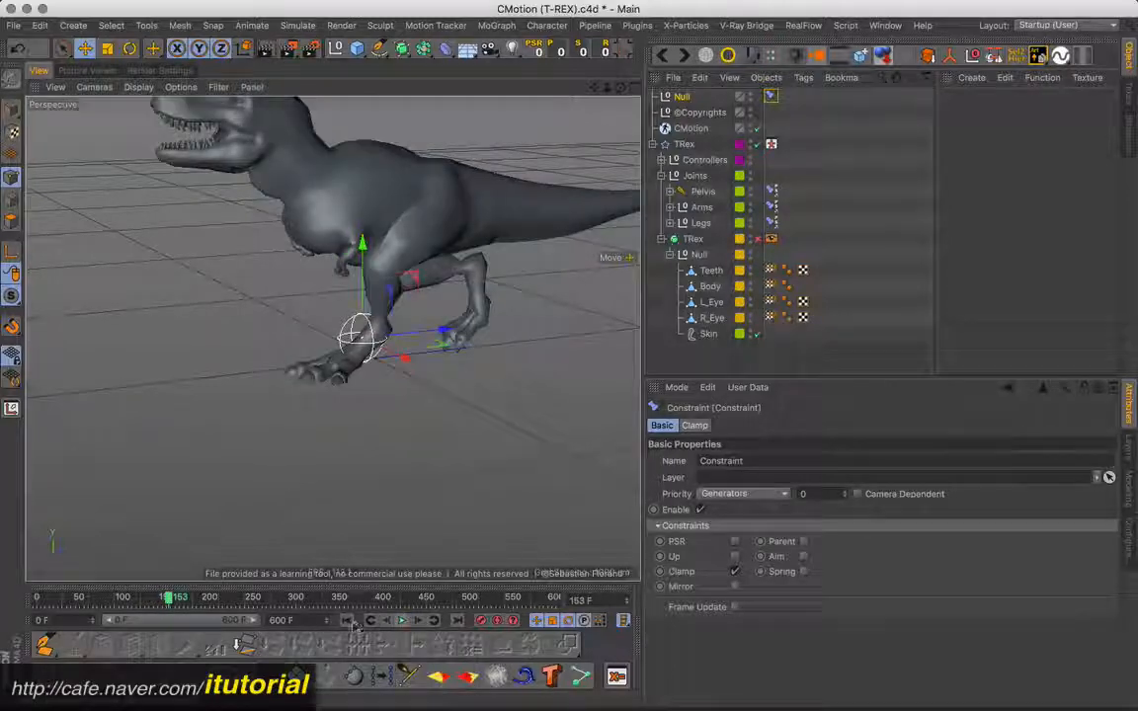
pyautogui.click(347, 621)
# Step: Duplicate the clamped null and turn off Lock Position in the copy's Clamp constraint
pyautogui.keyDown('alt'); pyautogui.moveTo(291, 403); pyautogui.dragTo(453, 394); pyautogui.keyUp('alt')
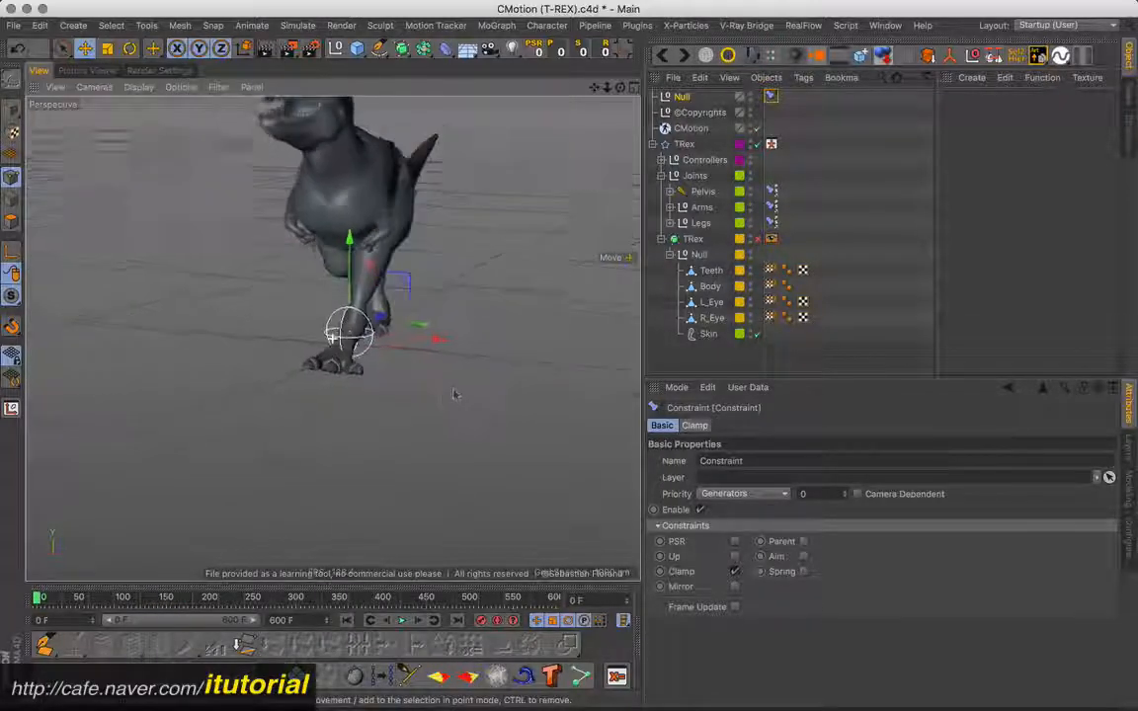
pyautogui.click(685, 97)
pyautogui.keyDown('ctrl'); pyautogui.moveTo(682, 98); pyautogui.dragTo(687, 111); pyautogui.keyUp('ctrl')
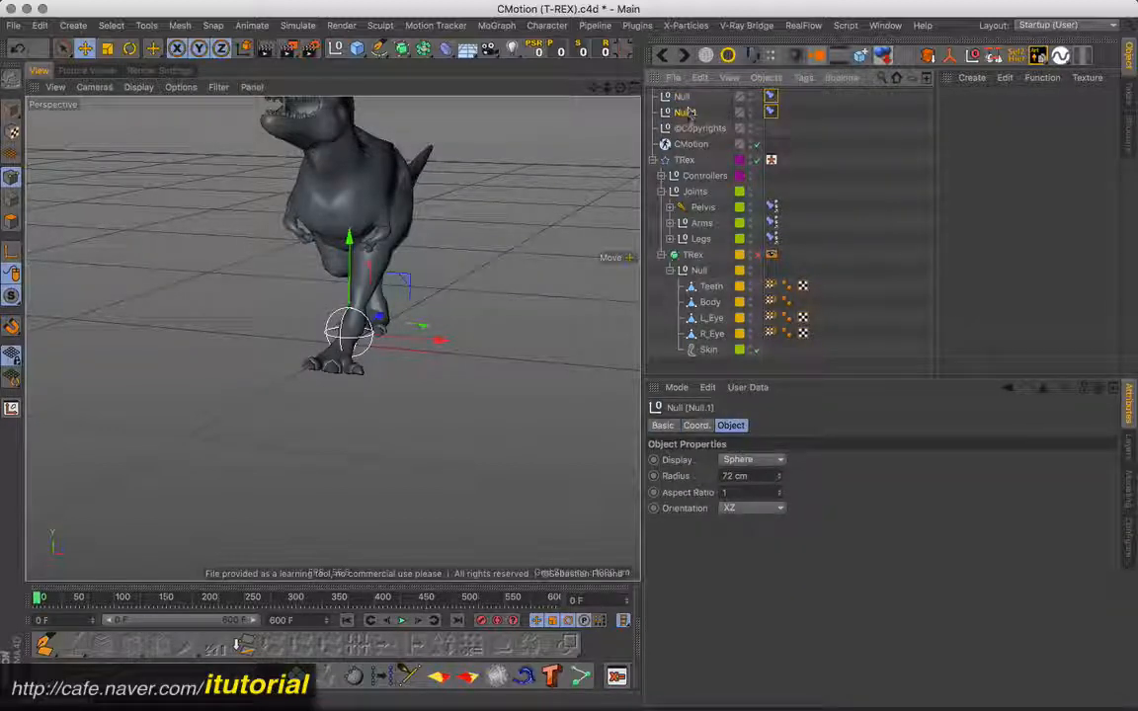
pyautogui.keyDown('alt'); pyautogui.moveTo(139, 359); pyautogui.dragTo(258, 344); pyautogui.keyUp('alt')
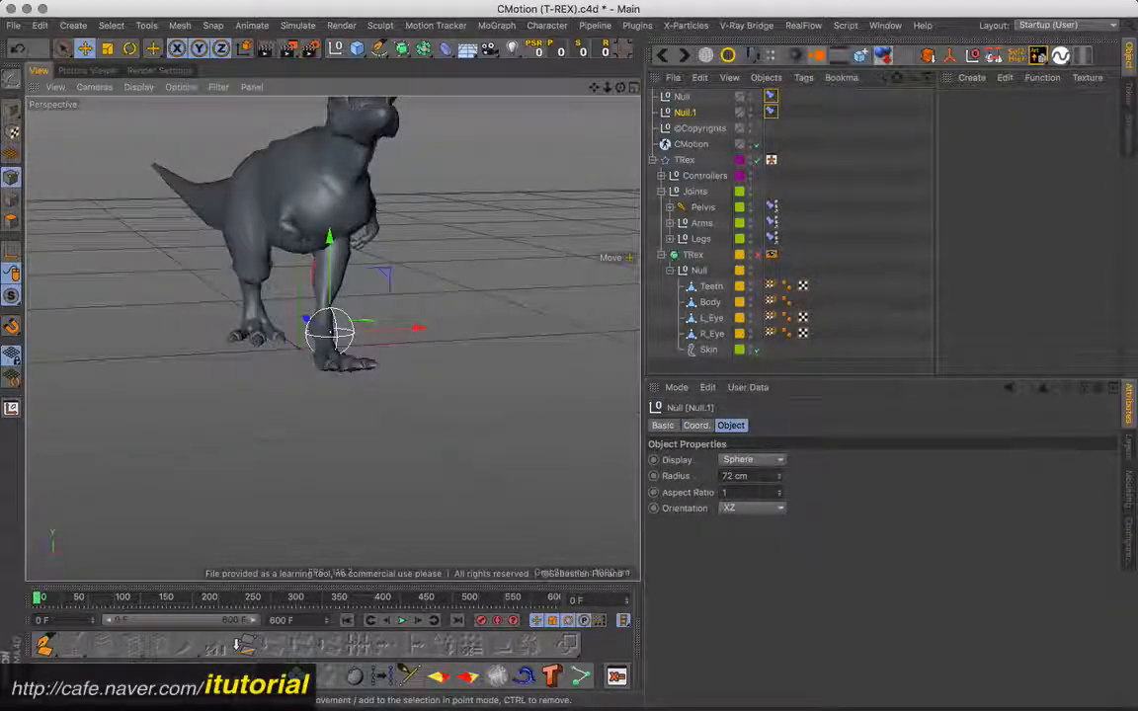
pyautogui.keyDown('alt'); pyautogui.moveTo(341, 340); pyautogui.dragTo(428, 339); pyautogui.keyUp('alt')
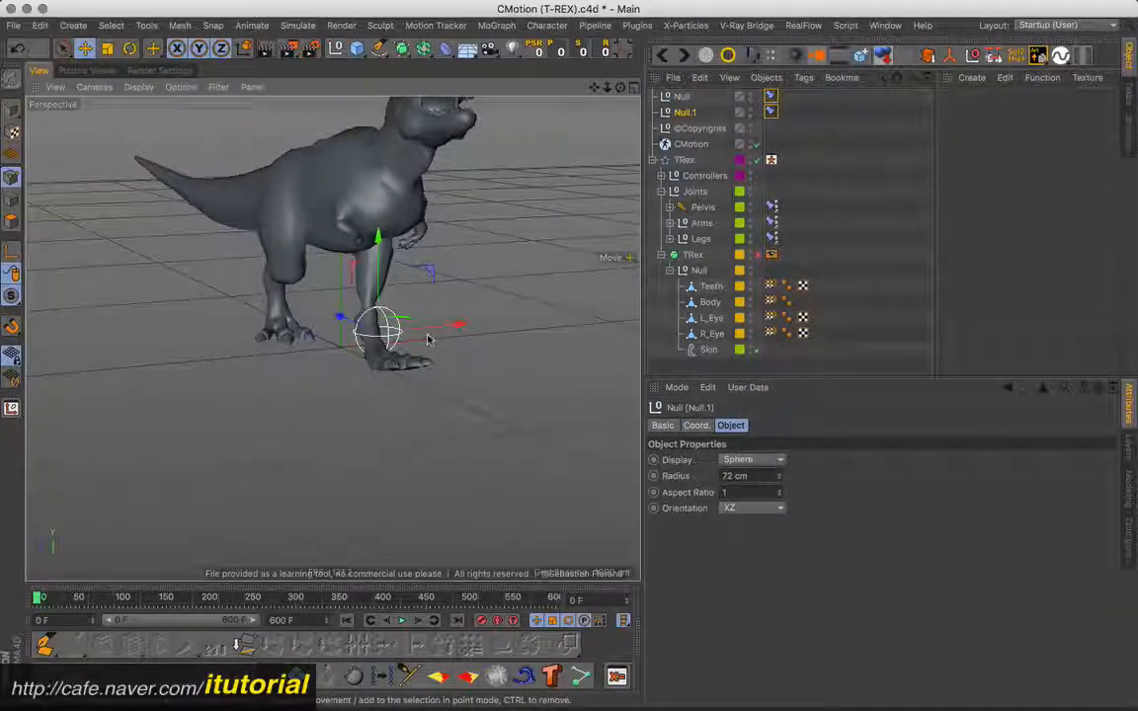
pyautogui.click(717, 114)
pyautogui.click(687, 114)
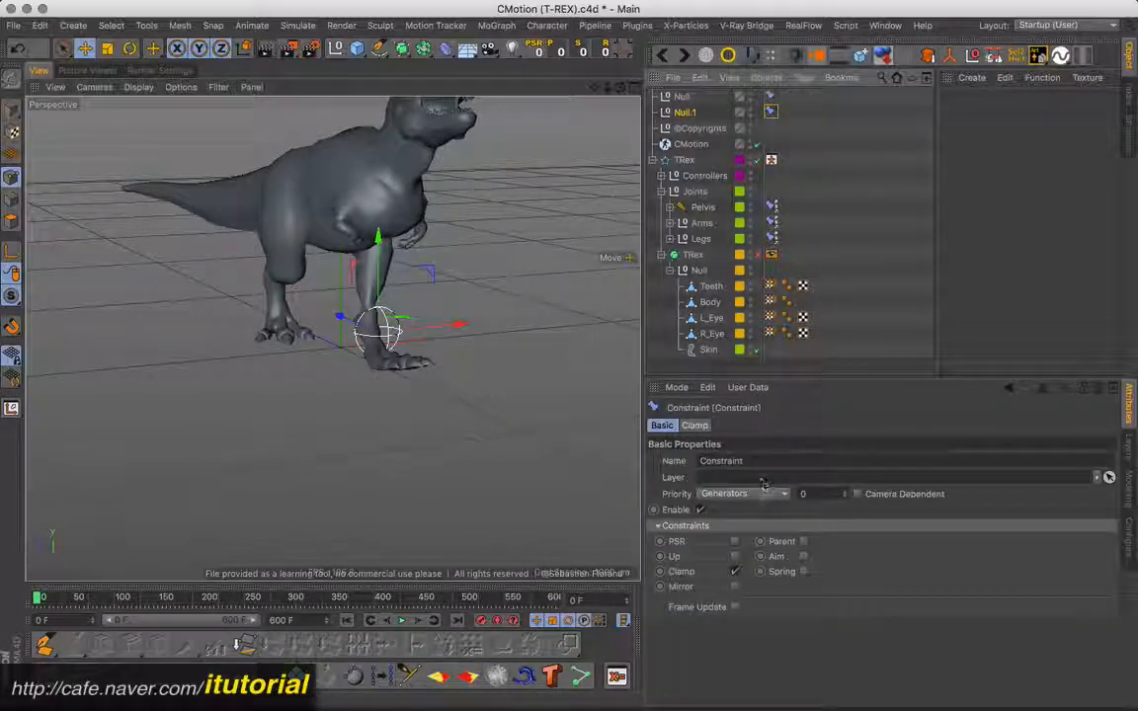
pyautogui.click(694, 425)
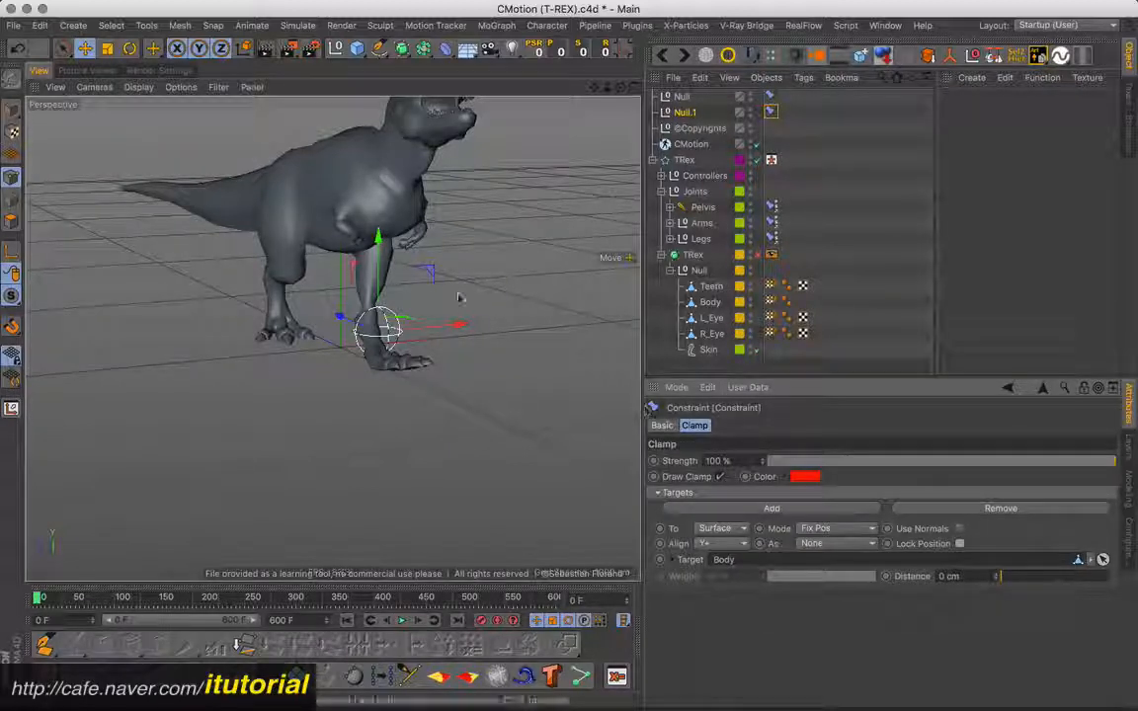
# Step: Move the duplicated null across the Body surface onto the rear leg's ankle and enable Lock Position for it
pyautogui.keyDown('alt'); pyautogui.moveTo(459, 297); pyautogui.dragTo(444, 330); pyautogui.keyUp('alt')
pyautogui.moveTo(432, 268); pyautogui.dragTo(309, 218)
pyautogui.keyDown('alt'); pyautogui.moveTo(341, 343); pyautogui.dragTo(282, 308); pyautogui.keyUp('alt')
pyautogui.moveTo(387, 253); pyautogui.dragTo(362, 291)
pyautogui.keyDown('alt'); pyautogui.moveTo(313, 341); pyautogui.dragTo(446, 328); pyautogui.keyUp('alt')
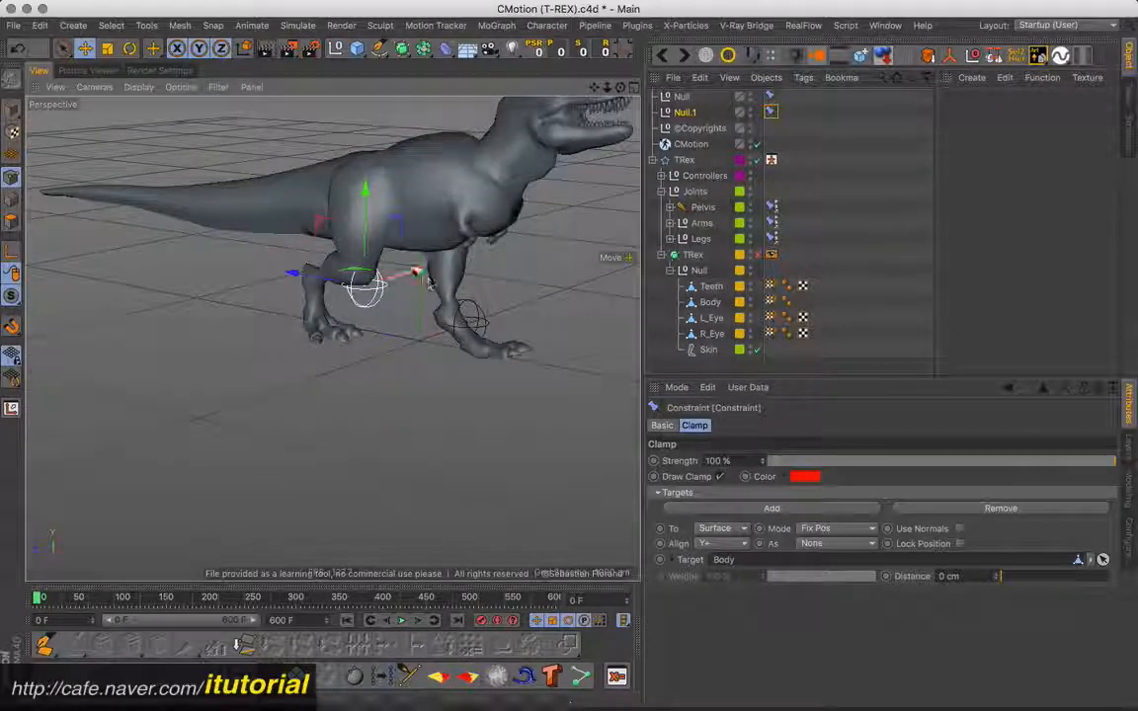
pyautogui.moveTo(400, 225); pyautogui.dragTo(294, 245)
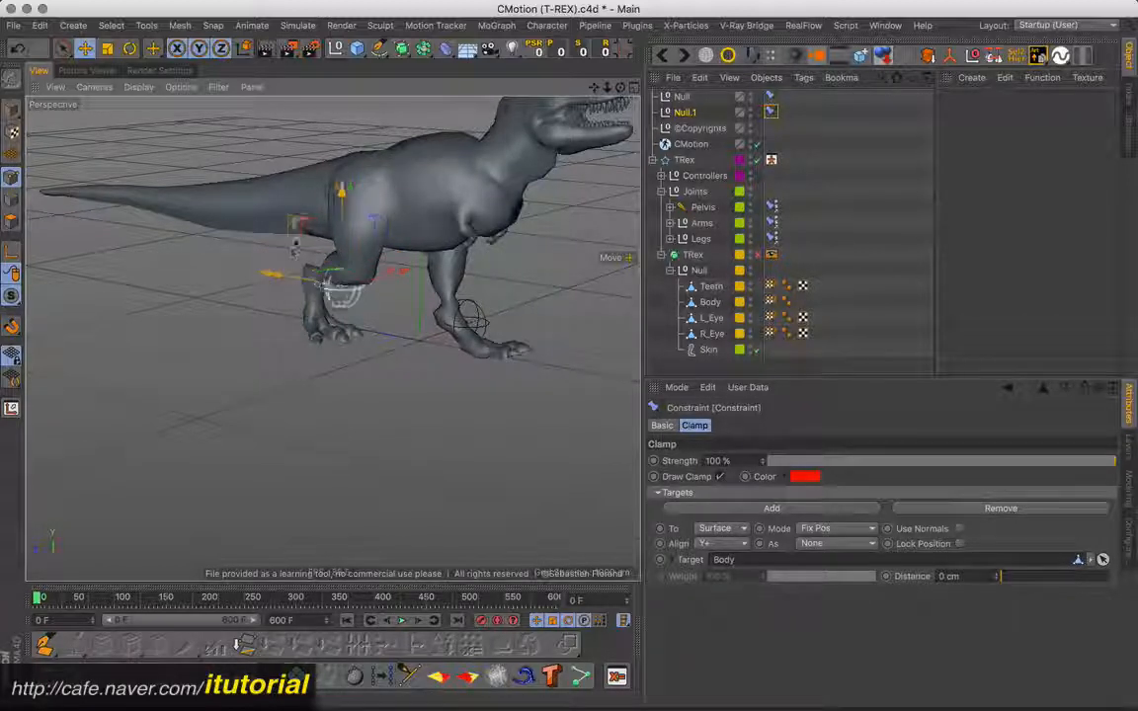
pyautogui.moveTo(268, 323); pyautogui.dragTo(278, 343)
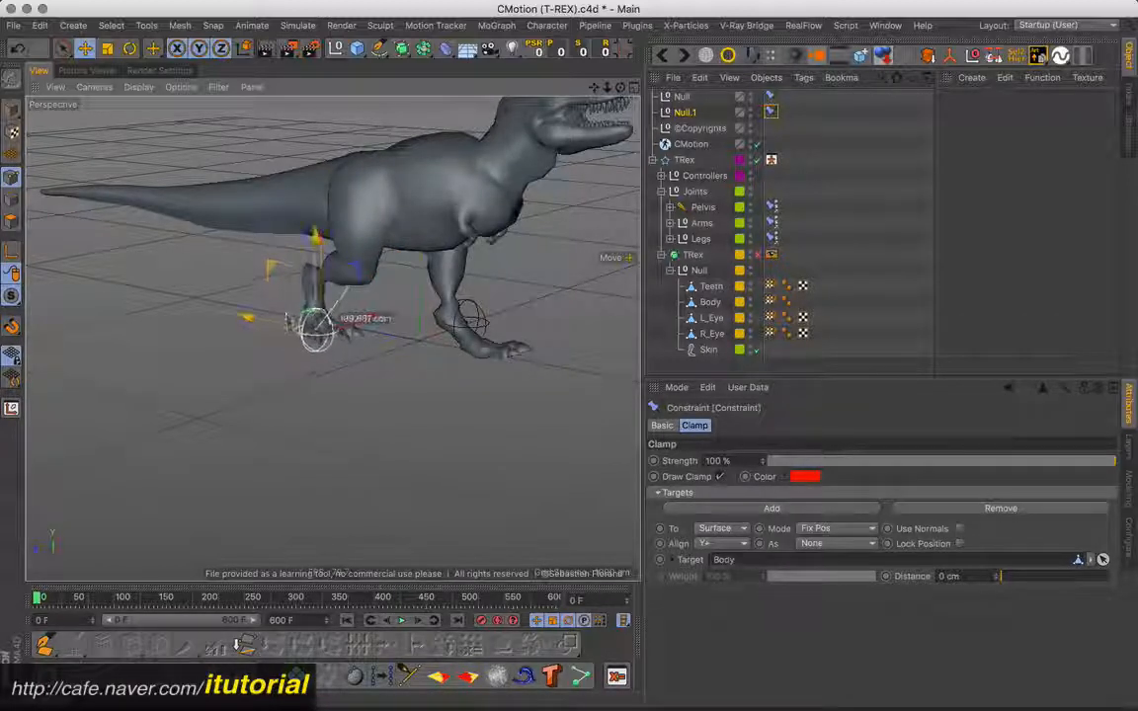
pyautogui.keyDown('alt'); pyautogui.moveTo(474, 306); pyautogui.dragTo(421, 296); pyautogui.keyUp('alt')
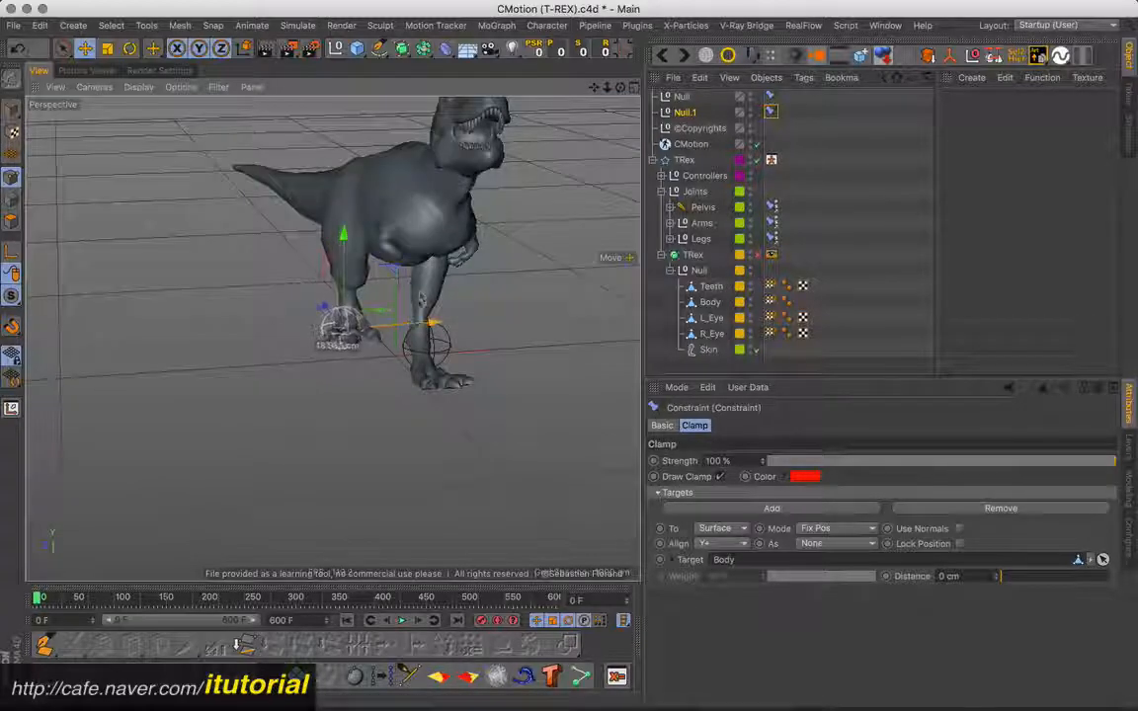
pyautogui.moveTo(348, 253); pyautogui.dragTo(350, 236)
pyautogui.keyDown('alt'); pyautogui.moveTo(368, 321); pyautogui.dragTo(296, 279); pyautogui.keyUp('alt')
pyautogui.keyDown('alt'); pyautogui.moveTo(398, 288); pyautogui.dragTo(375, 298); pyautogui.keyUp('alt')
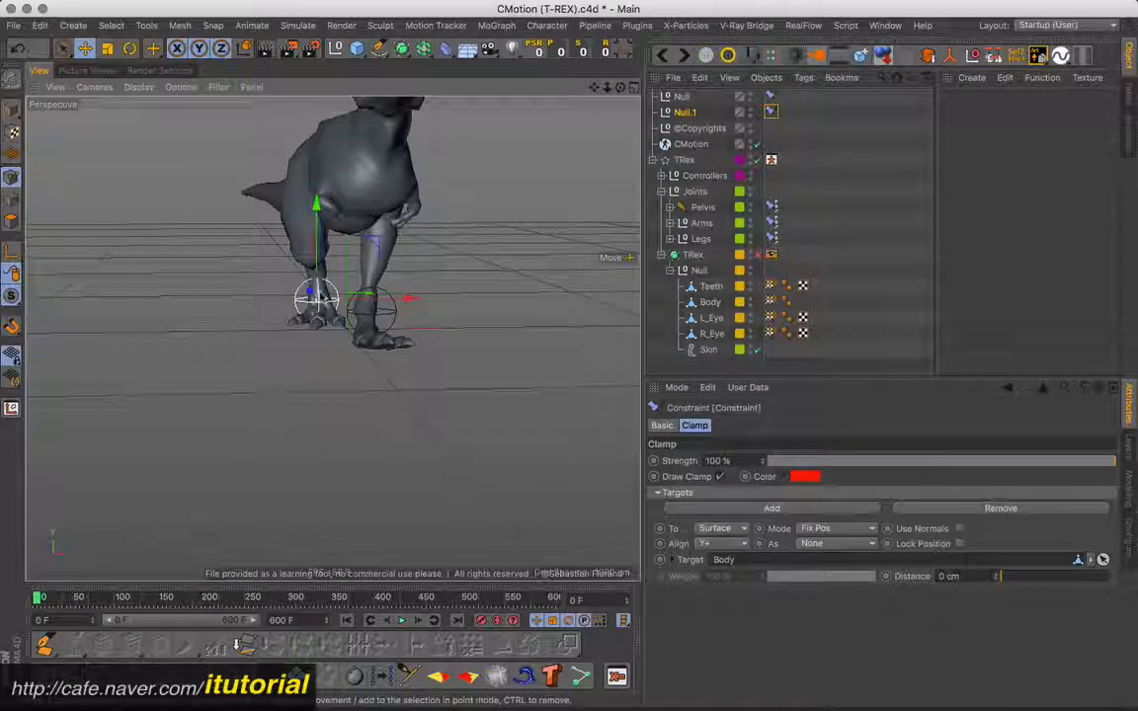
pyautogui.click(959, 543)
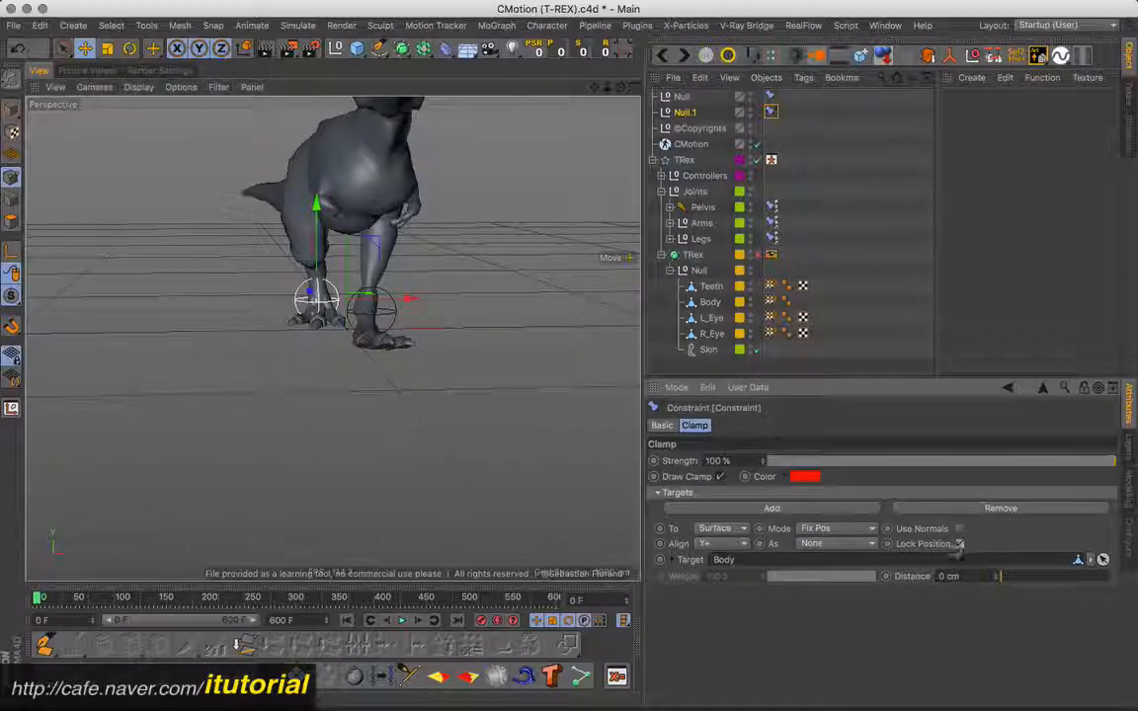
# Step: Play the walk animation to check that both nulls follow their legs, and stop playback
pyautogui.keyDown('alt'); pyautogui.moveTo(392, 289); pyautogui.dragTo(453, 311); pyautogui.keyUp('alt')
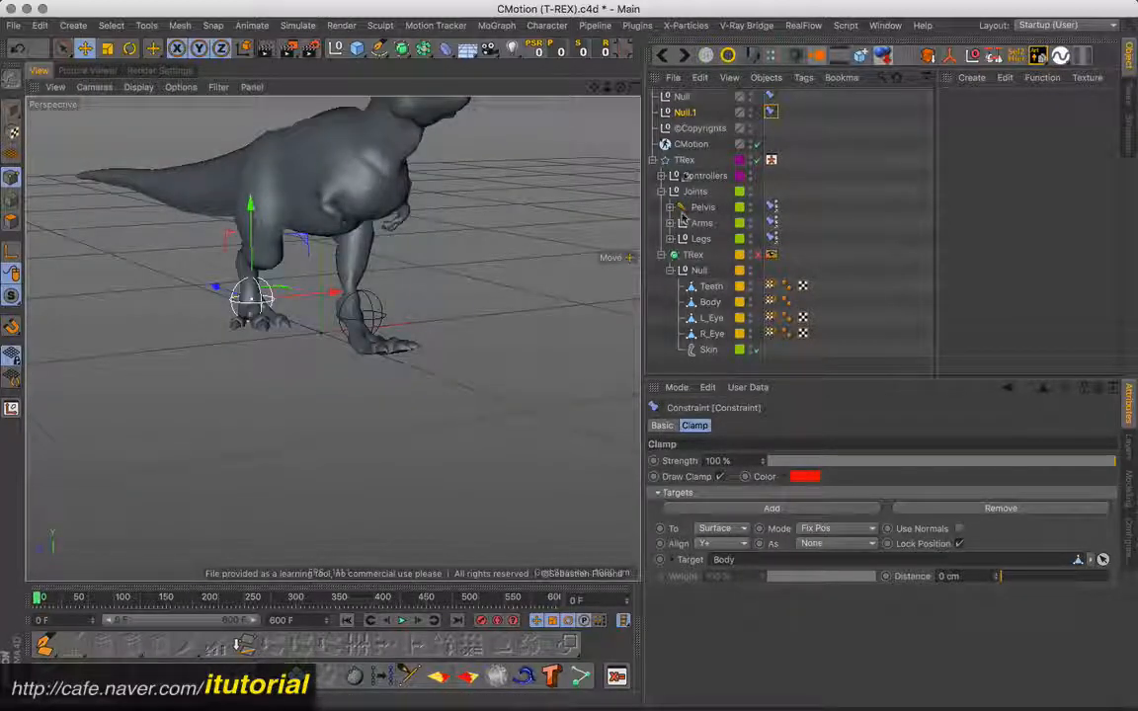
pyautogui.click(404, 621)
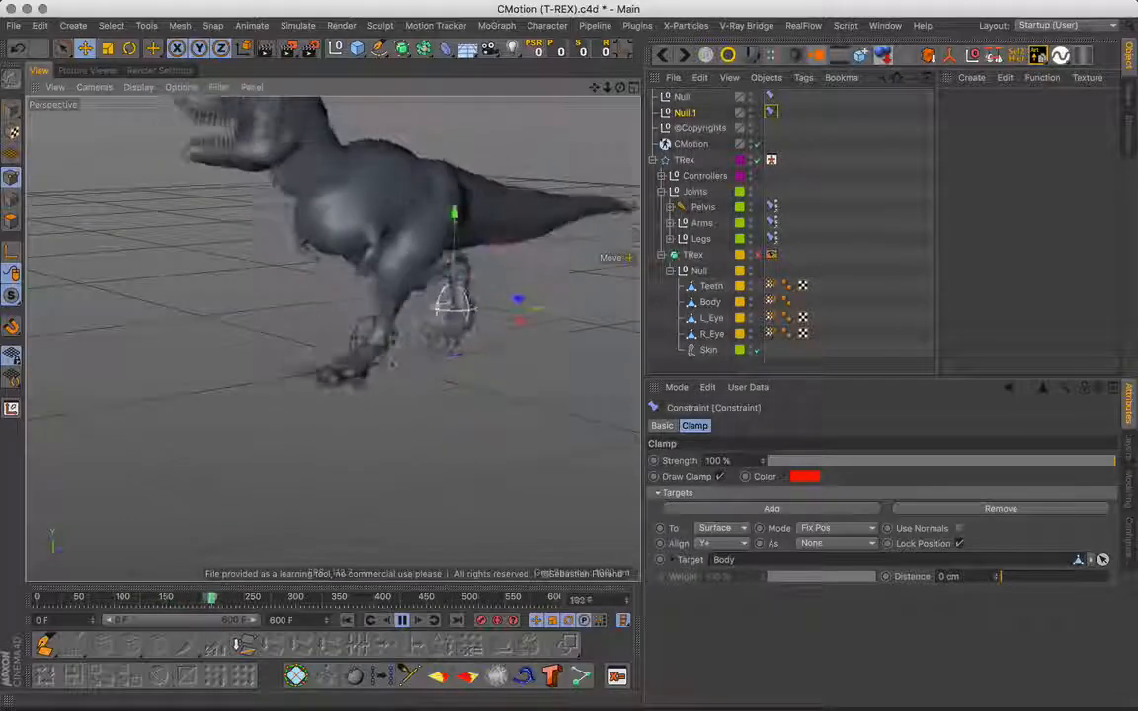
pyautogui.click(403, 620)
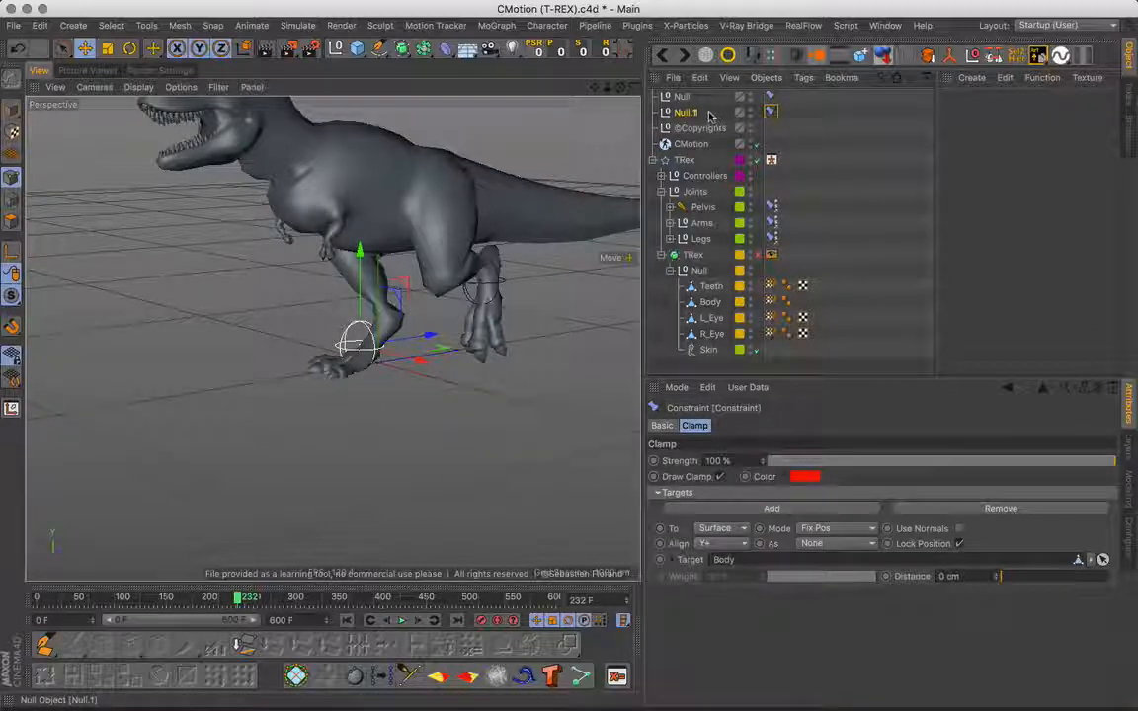
# Step: Delete both clamped nulls from the scene
pyautogui.moveTo(710, 116); pyautogui.dragTo(674, 96)
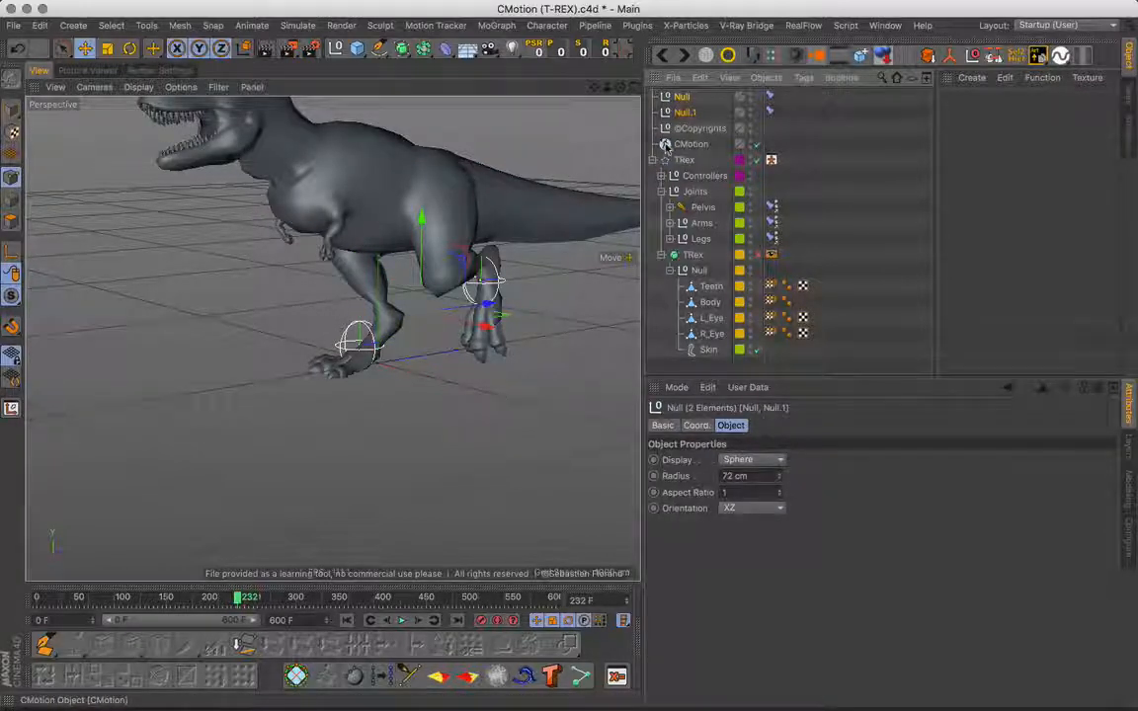
pyautogui.press('Delete')
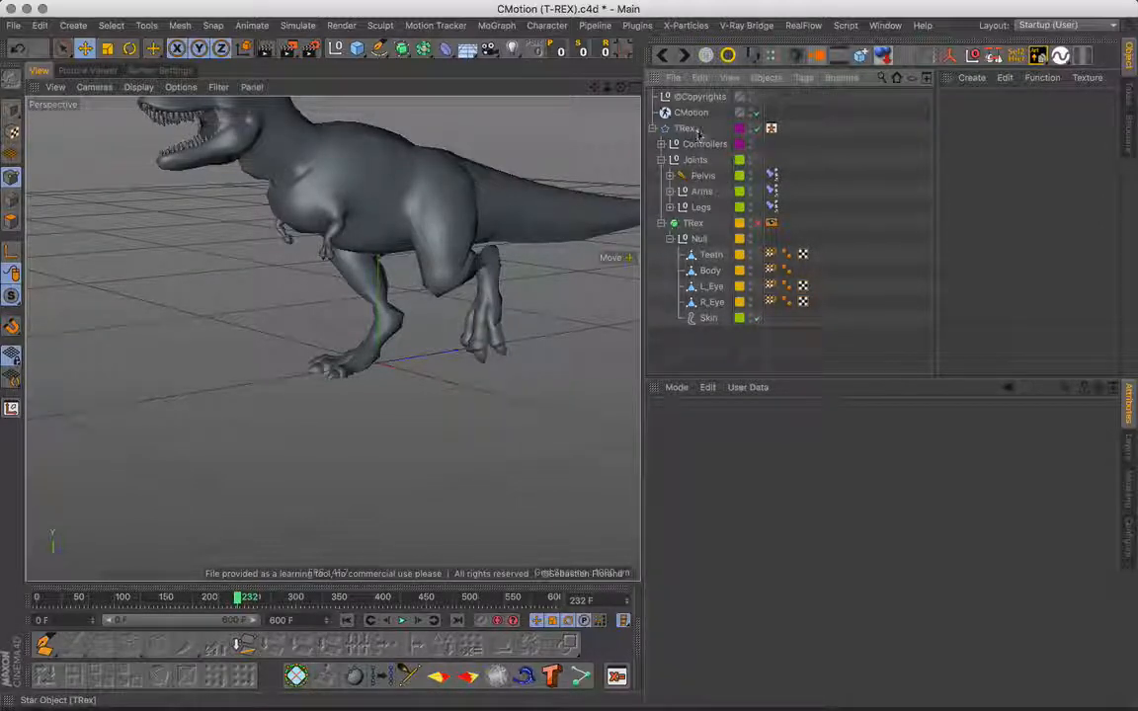
pyautogui.click(712, 287)
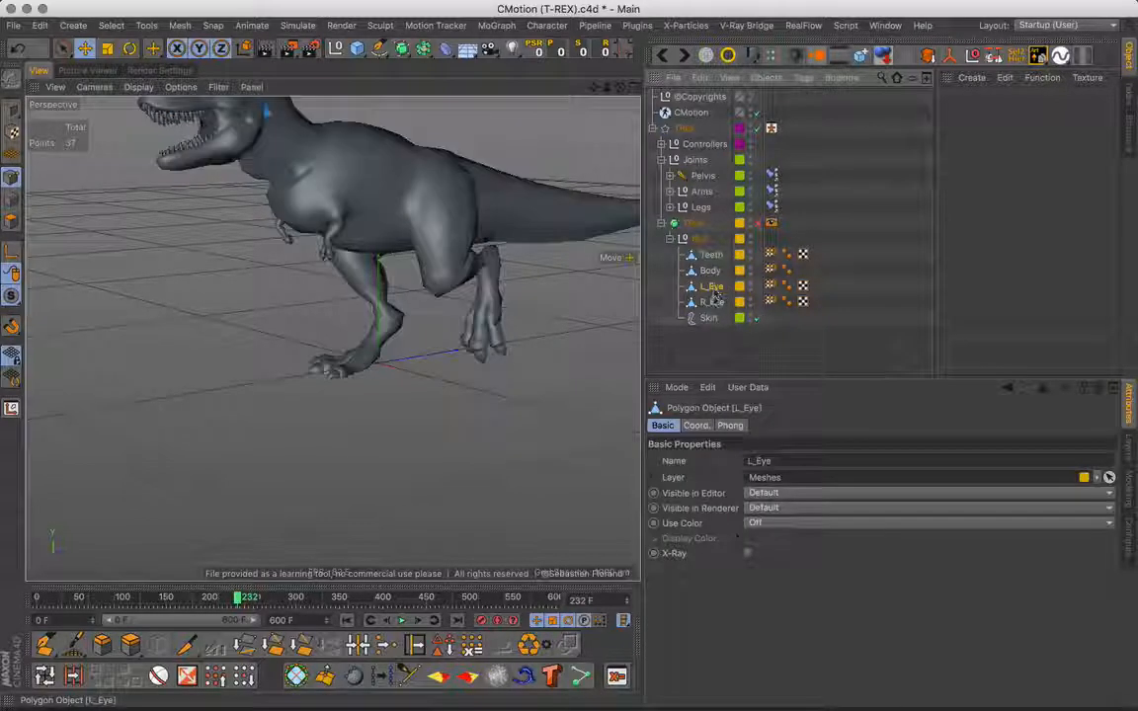
pyautogui.click(710, 271)
pyautogui.click(711, 254)
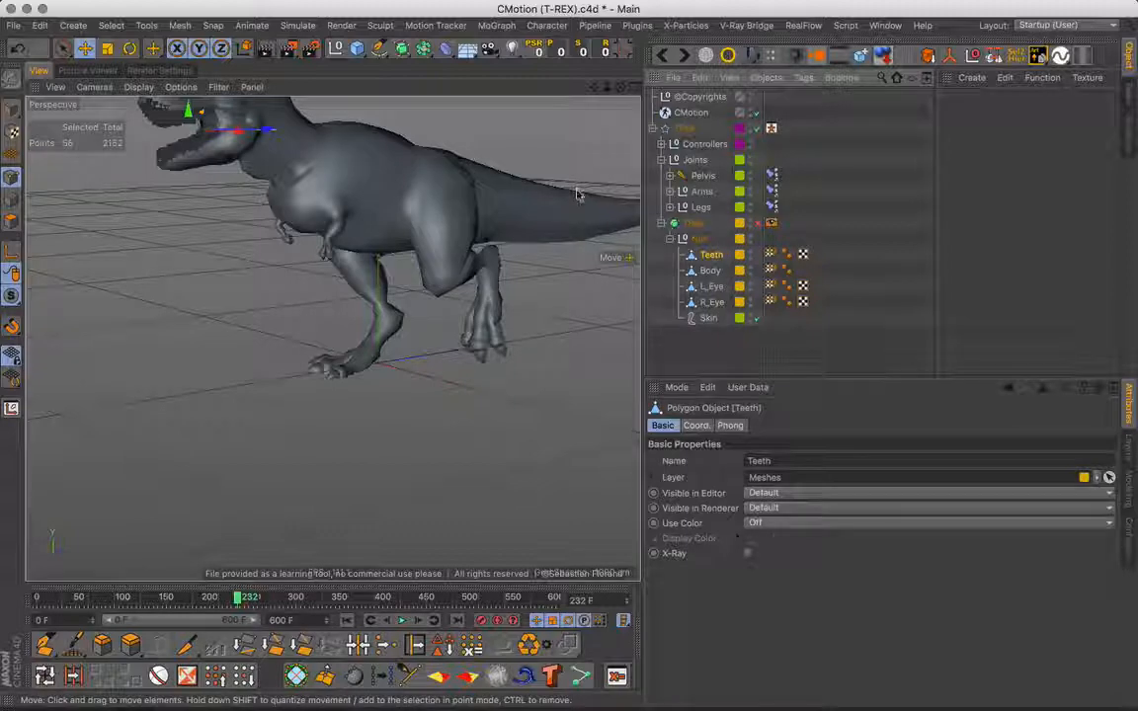
# Step: Collapse the TRex subdivision surface, the Joints group and the root TRex hierarchy in the object list
pyautogui.keyDown('alt'); pyautogui.moveTo(385, 228); pyautogui.dragTo(541, 253); pyautogui.keyUp('alt')
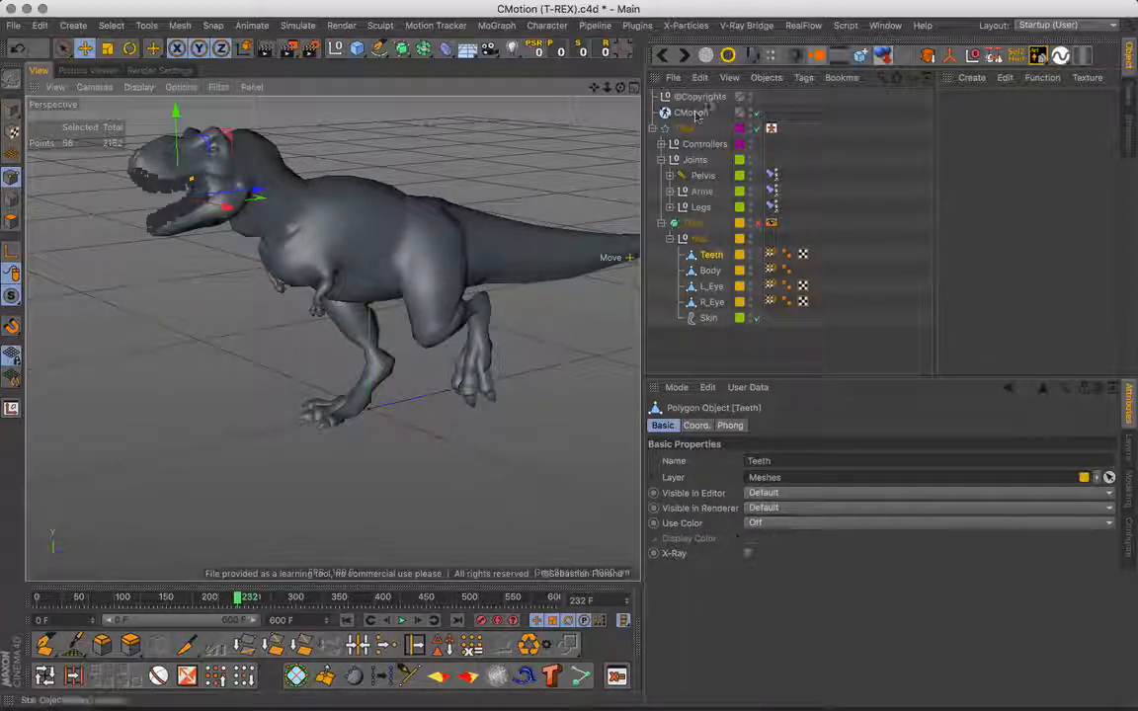
pyautogui.click(662, 224)
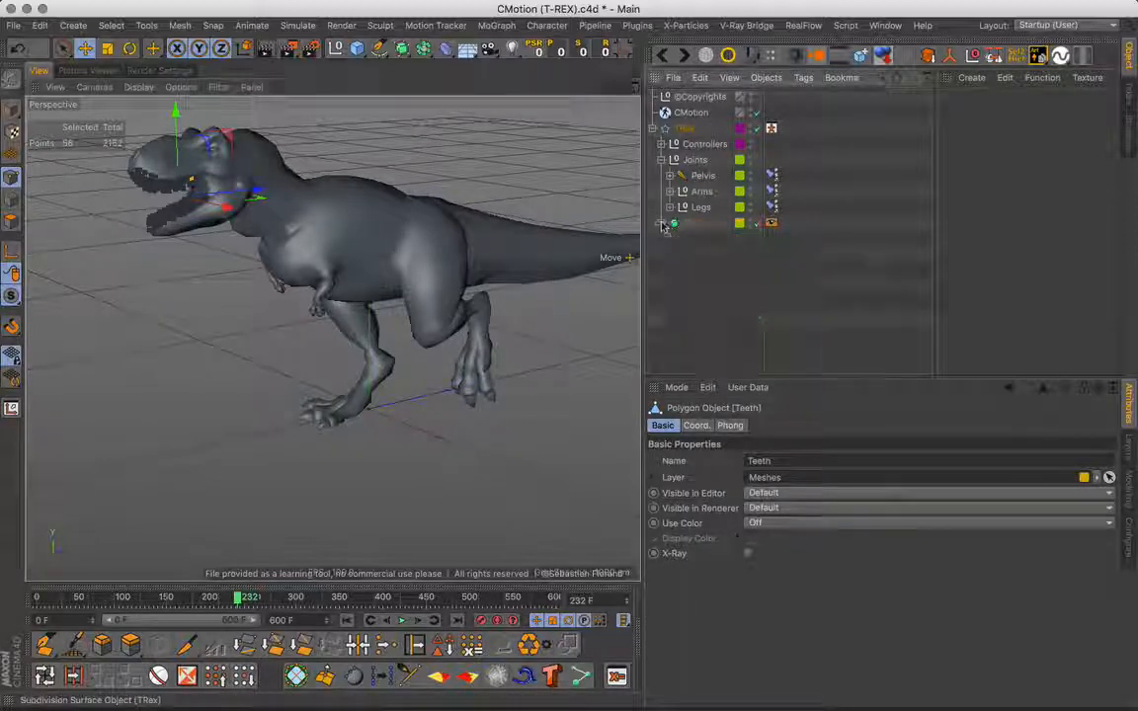
pyautogui.click(661, 160)
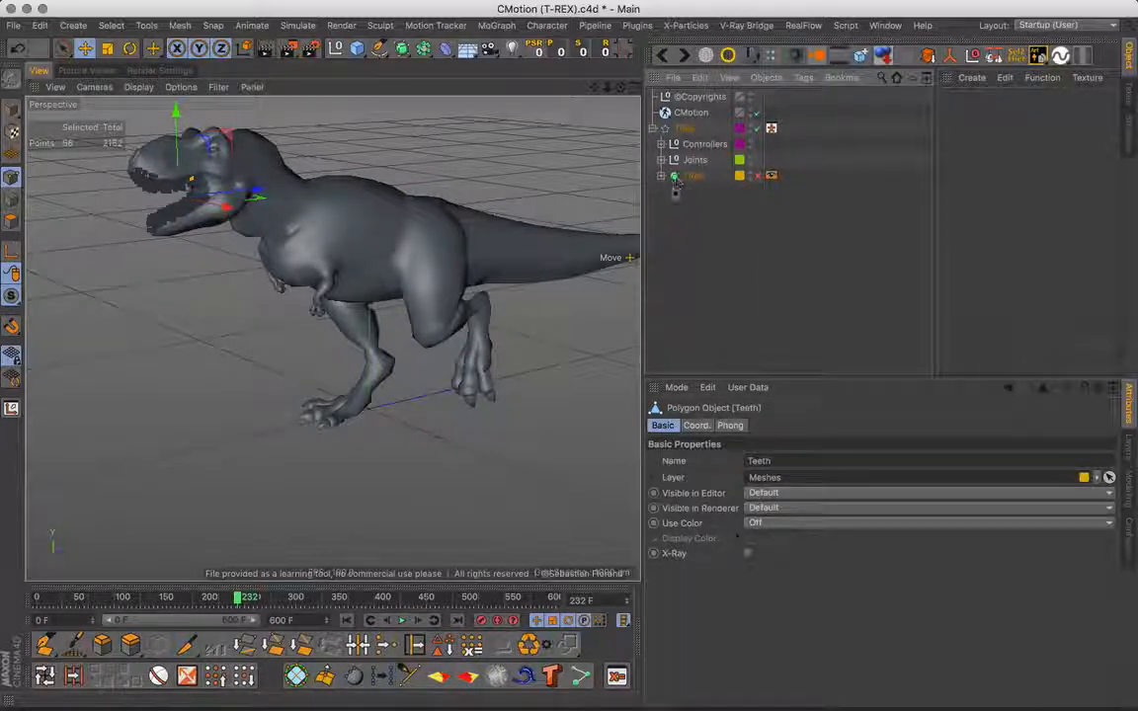
pyautogui.click(652, 130)
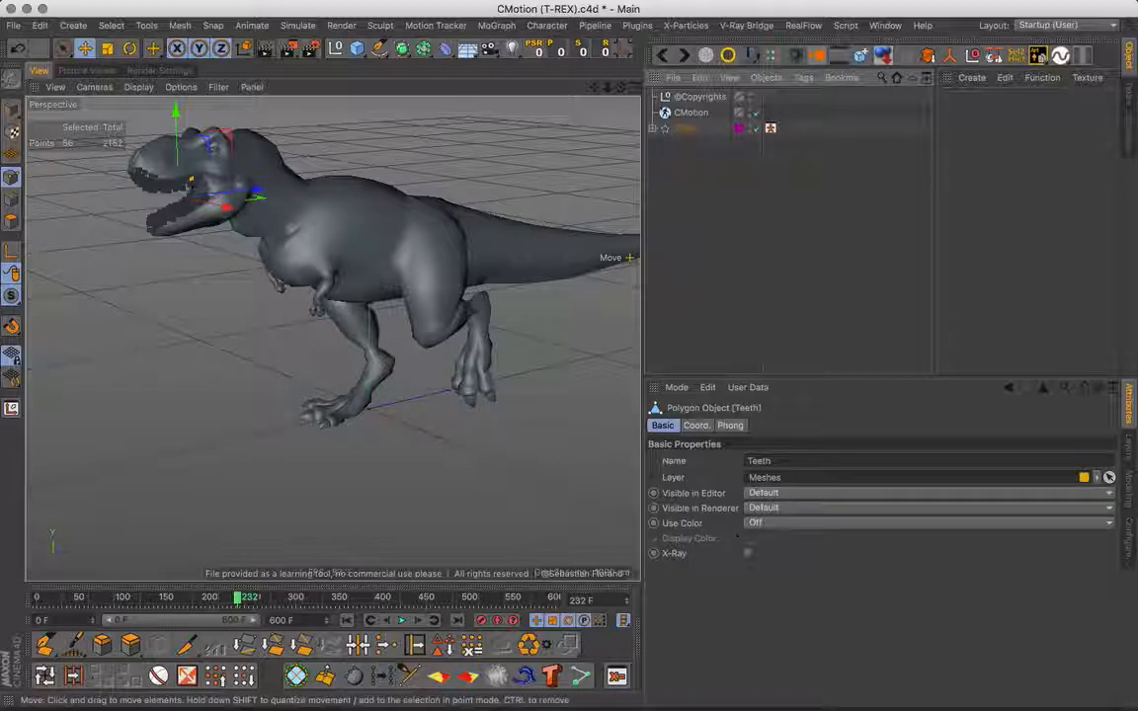
# Step: Play the T-Rex walk animation from the first frame and return to frame 0
pyautogui.click(347, 622)
pyautogui.click(403, 621)
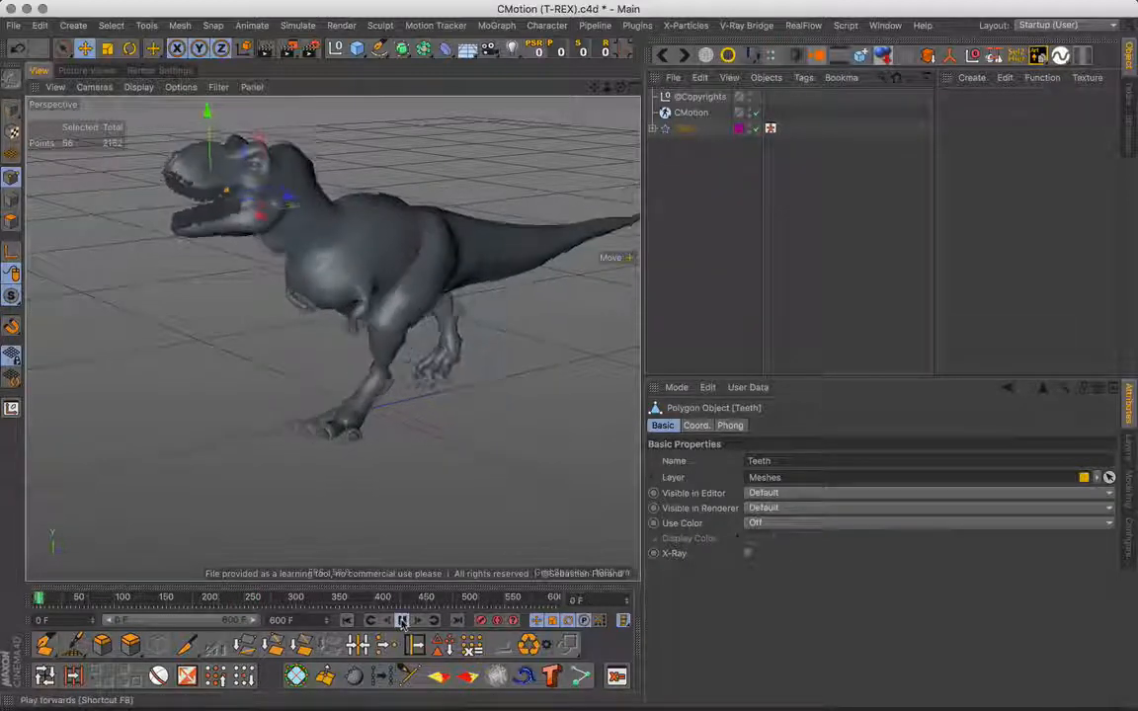
pyautogui.click(348, 621)
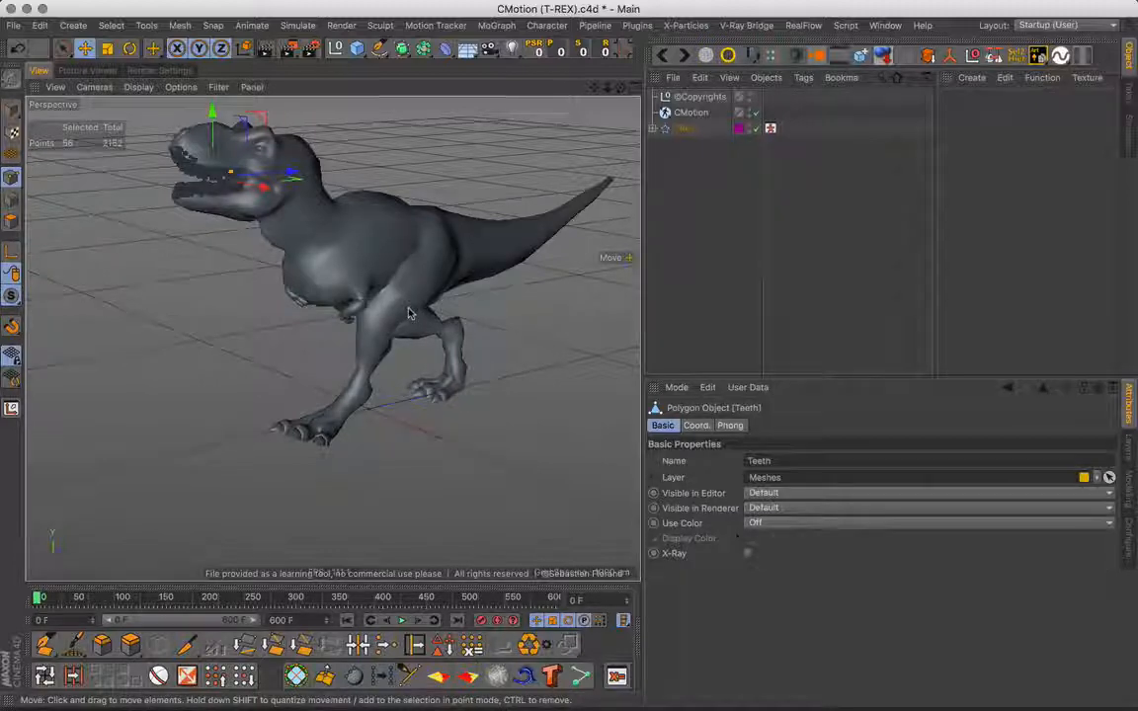
# Step: Examine the TRex Subdivision Surface and the root TRex object, then collapse the hierarchy and clear the selection
pyautogui.click(653, 129)
pyautogui.click(692, 176)
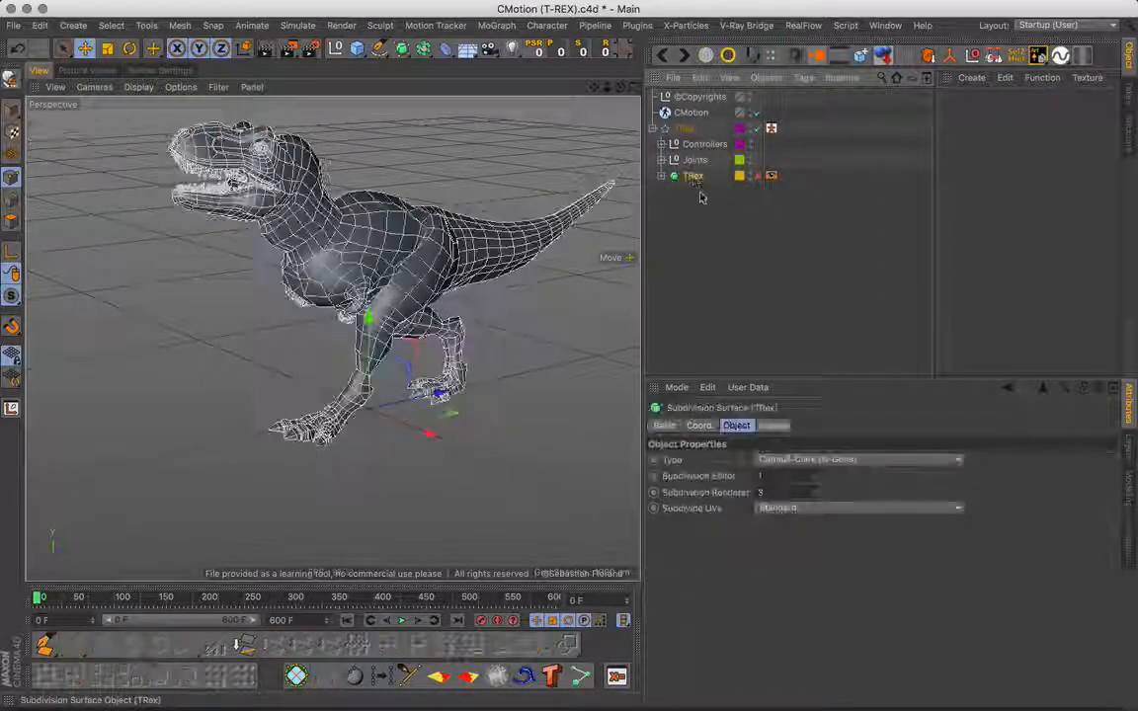
pyautogui.click(758, 177)
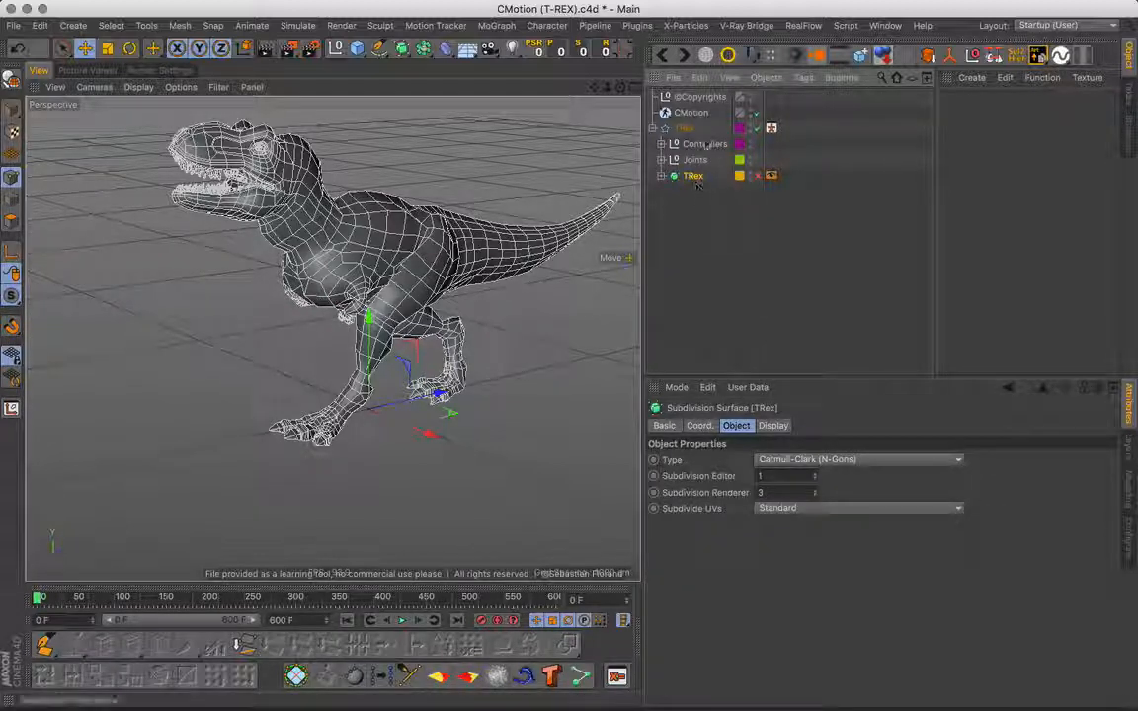
pyautogui.click(684, 128)
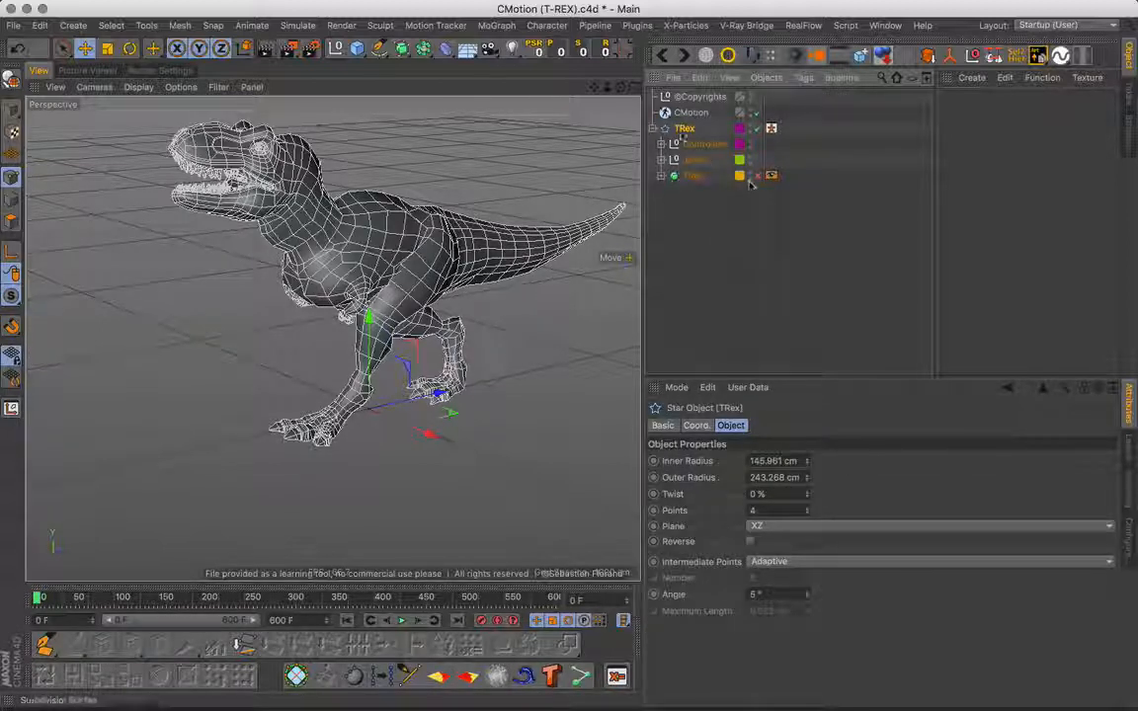
pyautogui.click(653, 129)
pyautogui.click(683, 145)
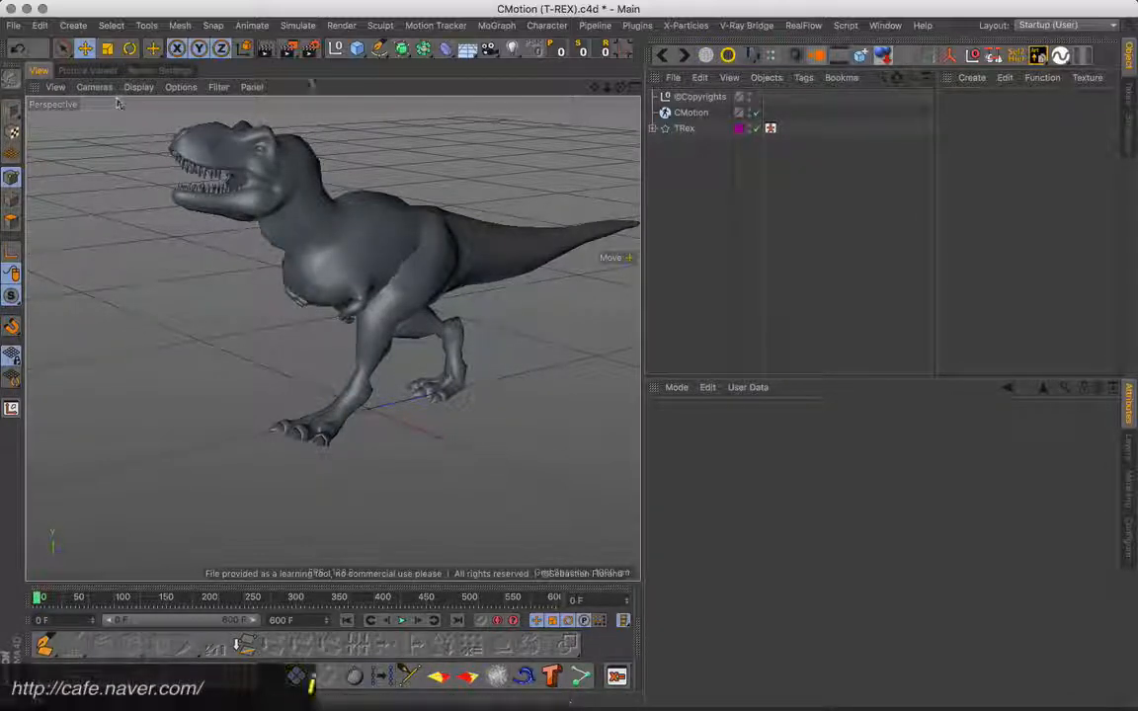
# Step: Export the scene in Alembic format as CMotion (T-REX).abc in the test folder
pyautogui.click(14, 25)
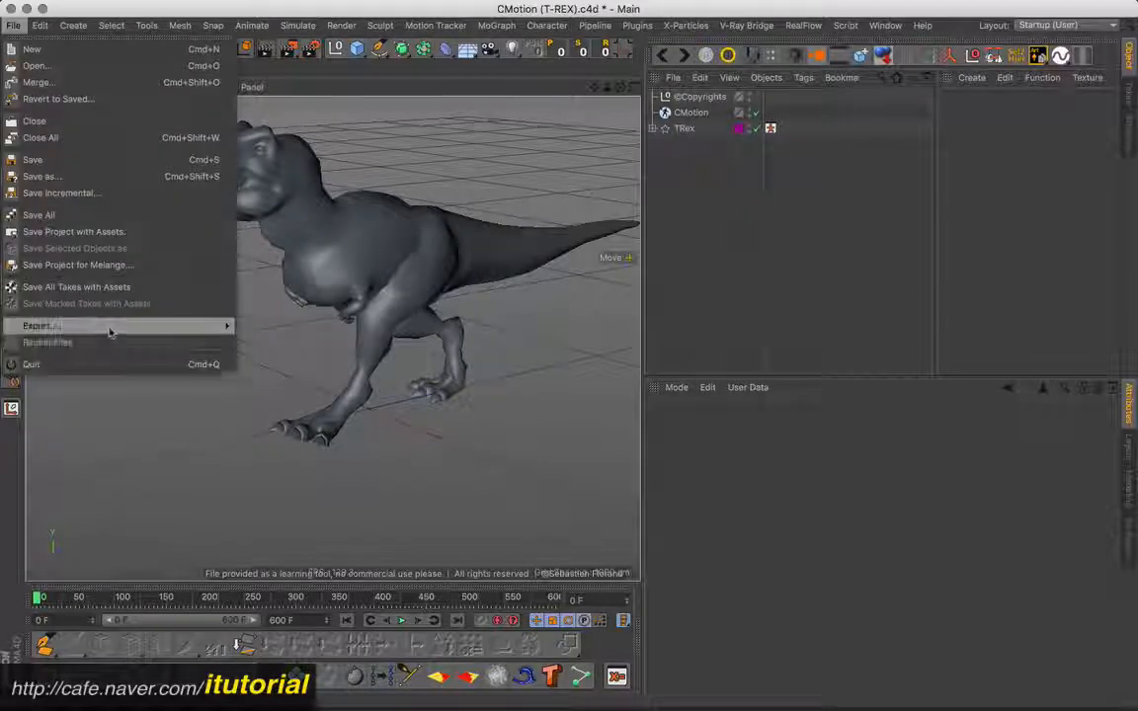
pyautogui.moveTo(145, 328)
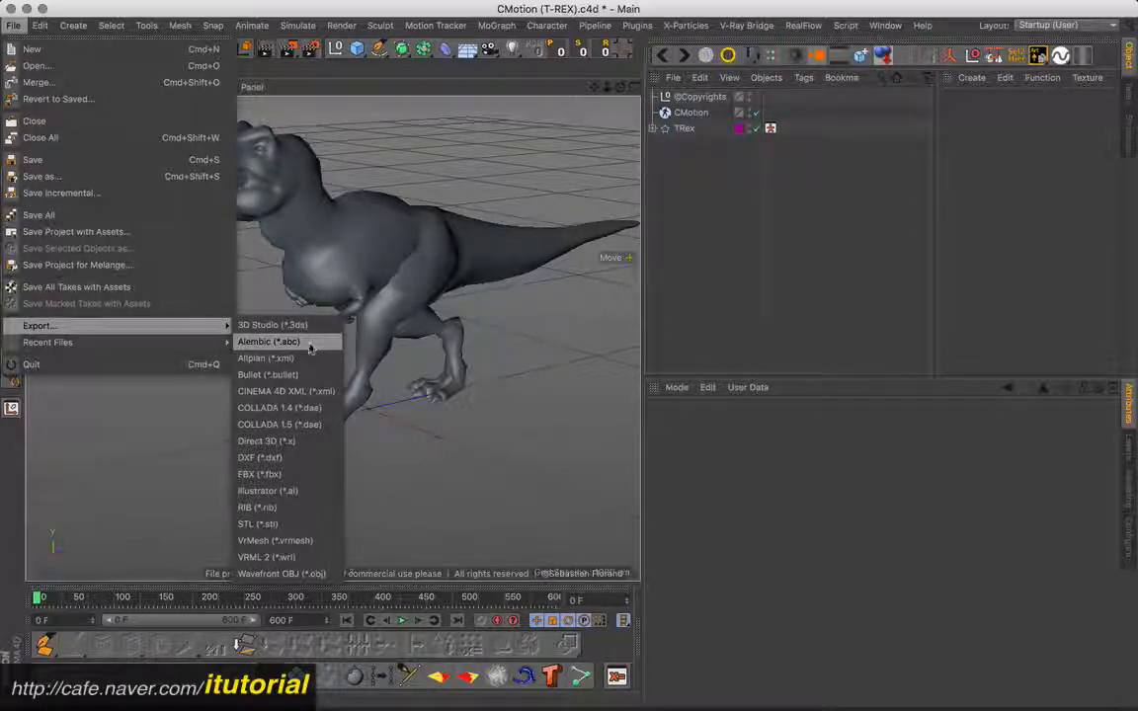
pyautogui.click(312, 345)
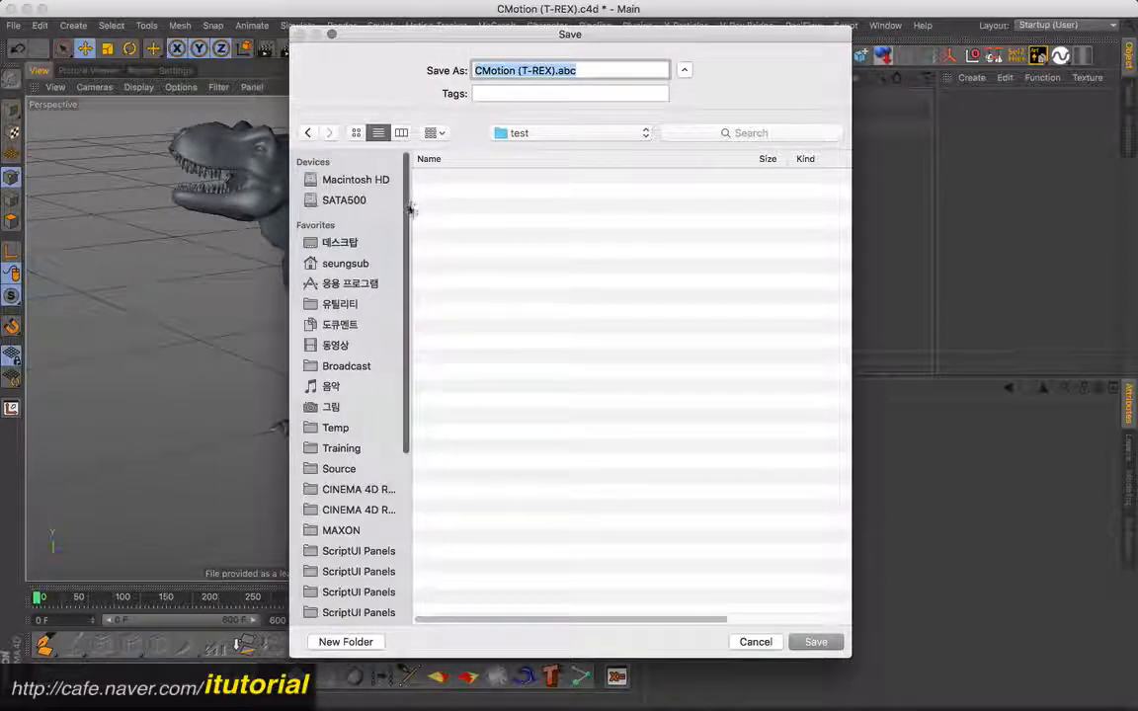
pyautogui.click(816, 643)
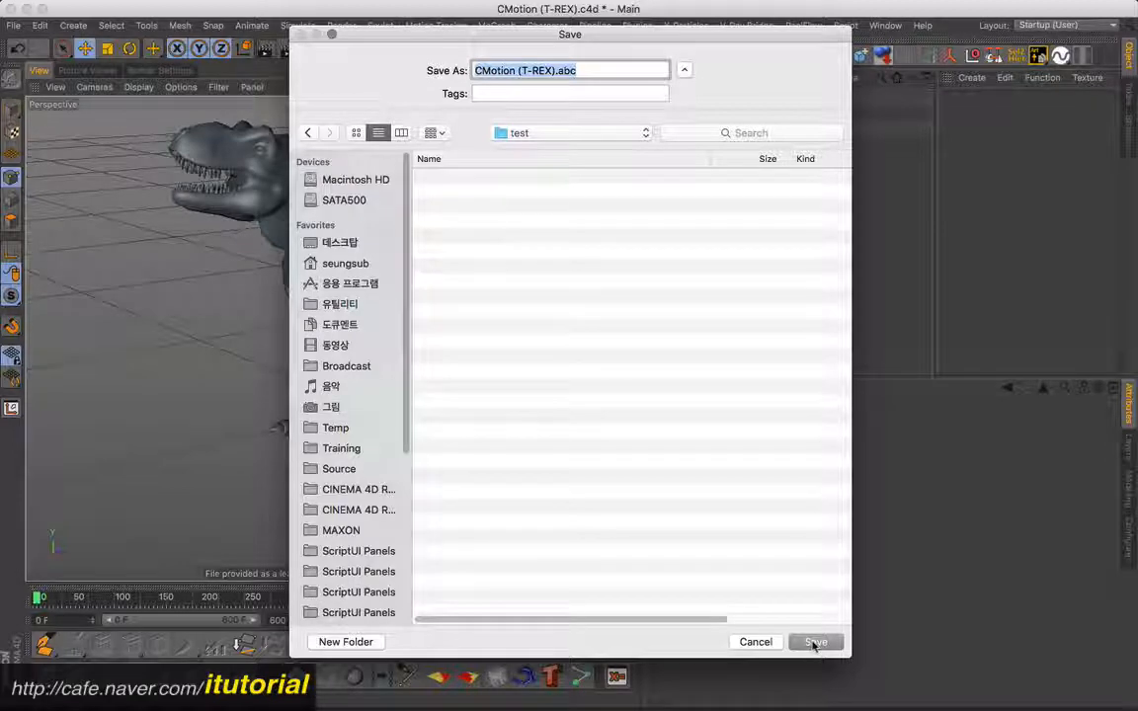
pyautogui.click(813, 645)
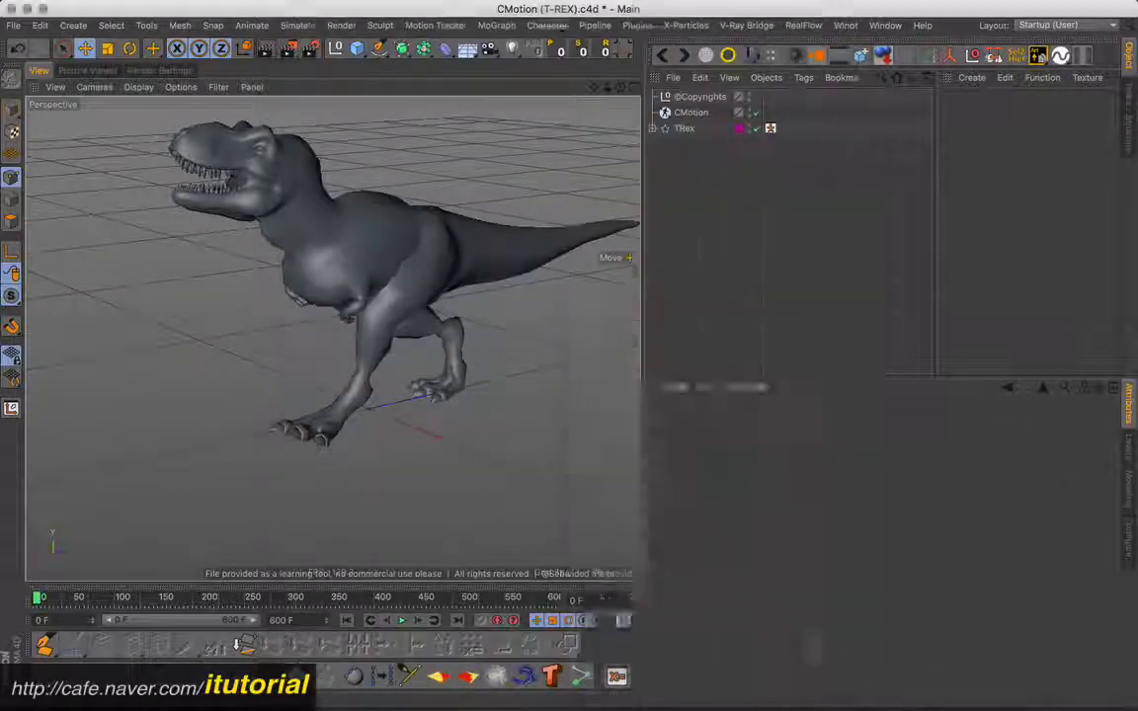
# Step: Accept the Alembic export settings with the Ogawa file format and frames 0 to 90
pyautogui.moveTo(751, 318); pyautogui.dragTo(522, 107)
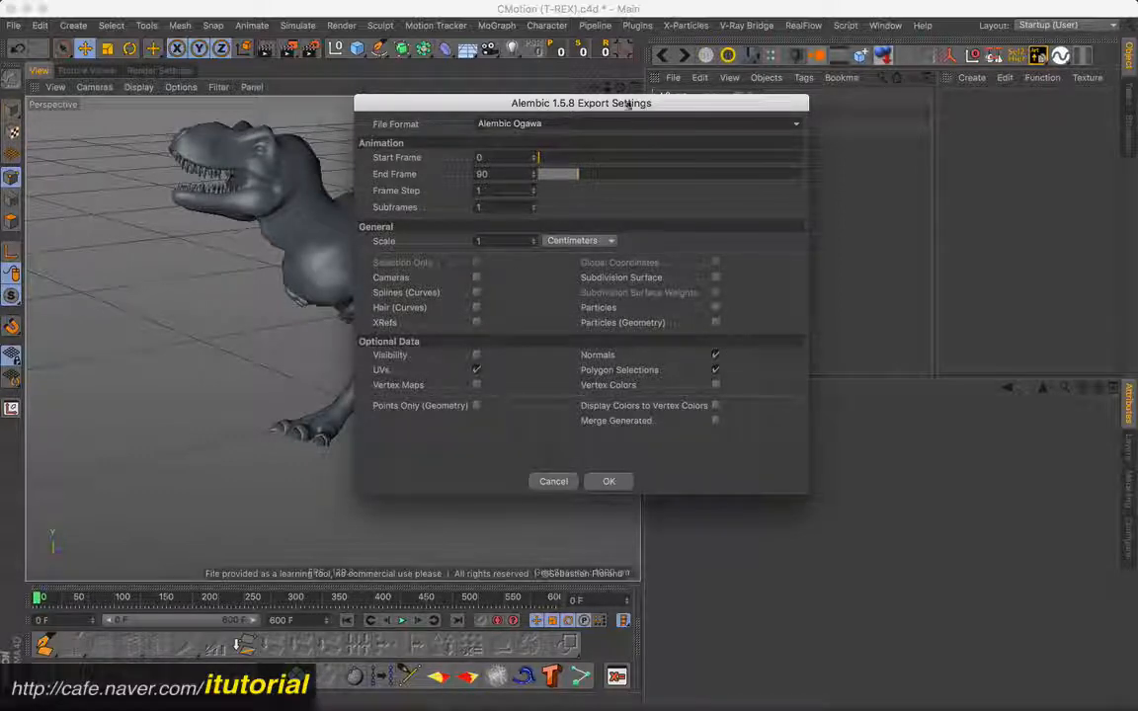
pyautogui.moveTo(566, 98); pyautogui.dragTo(521, 133)
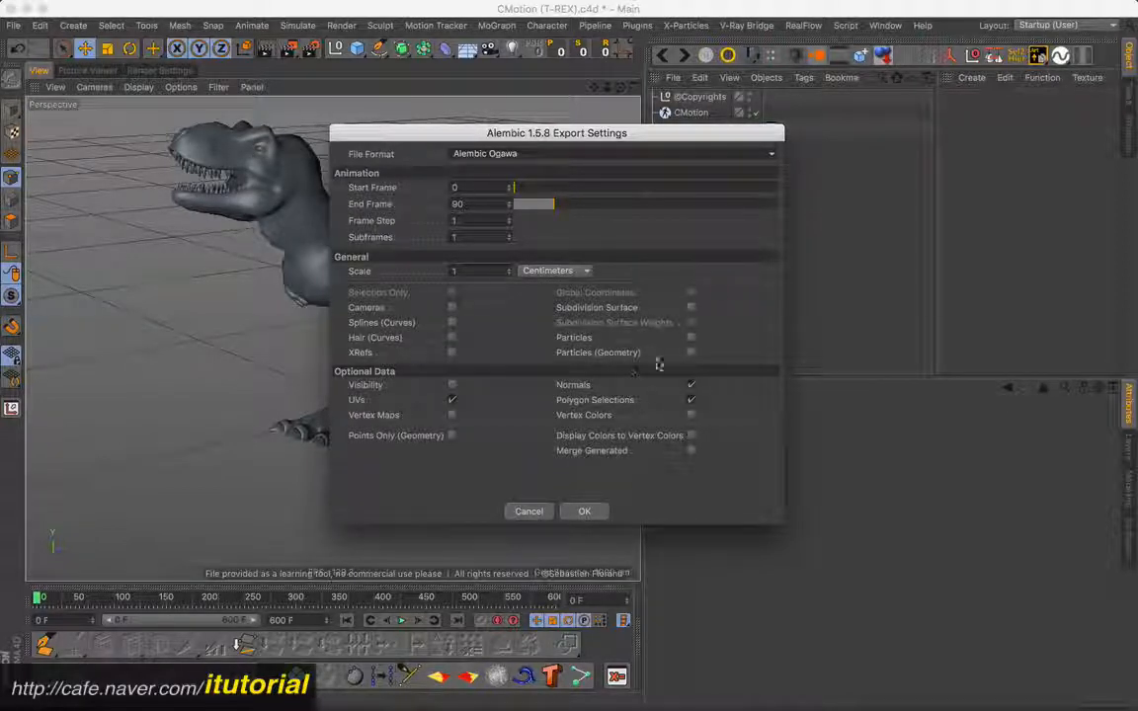
pyautogui.moveTo(506, 131); pyautogui.dragTo(498, 125)
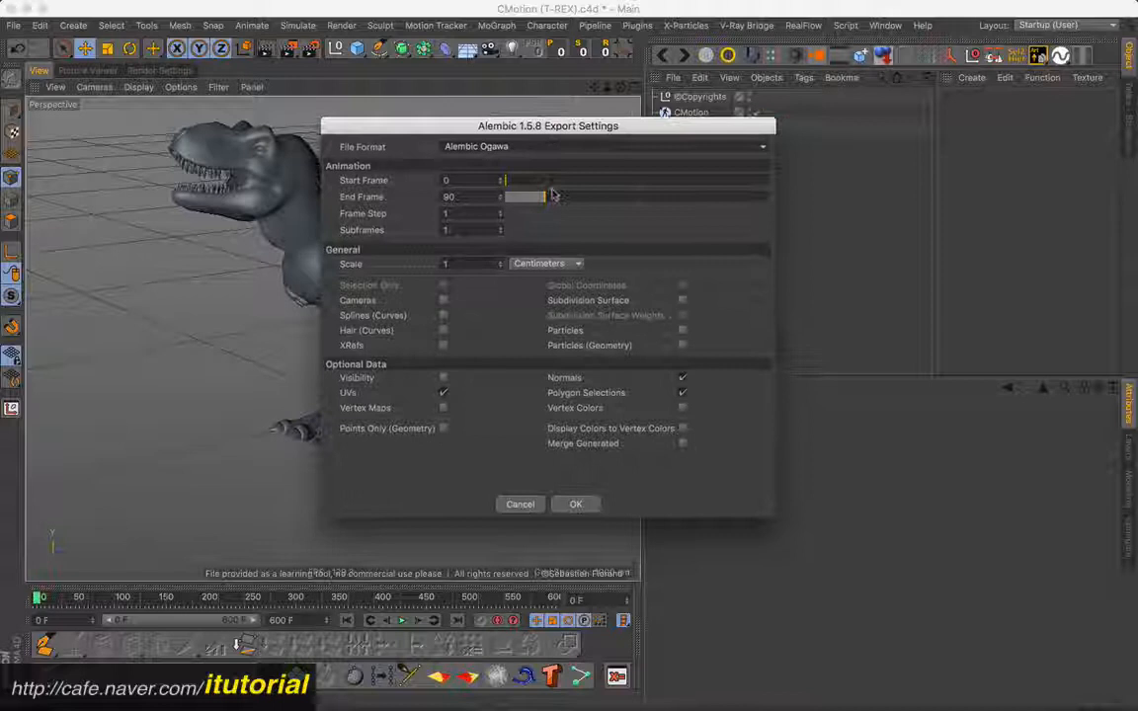
pyautogui.click(577, 505)
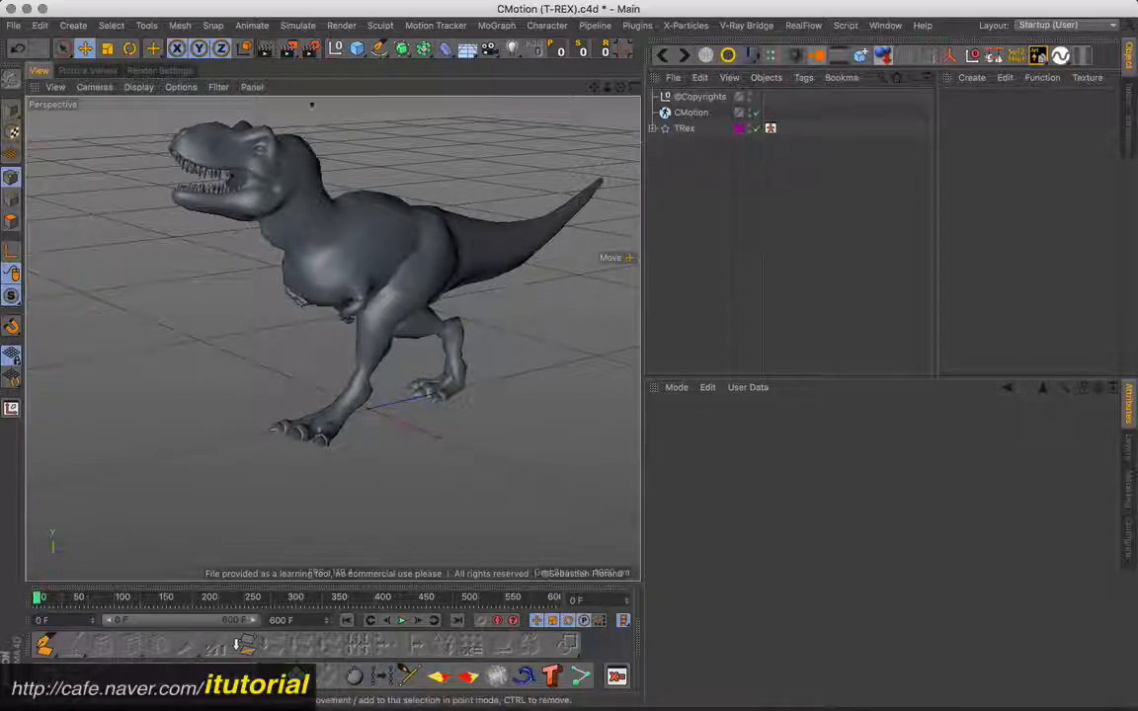
# Step: Open the exported CMotion (T-REX).abc file from the test folder
pyautogui.click(20, 26)
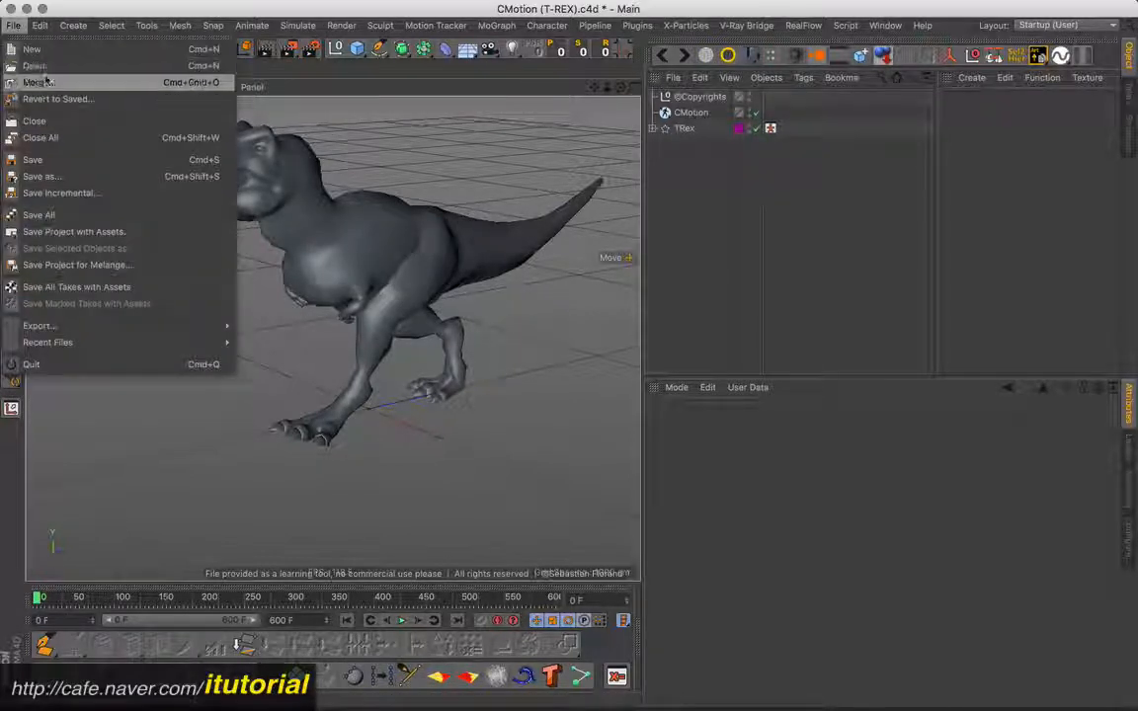
pyautogui.click(39, 63)
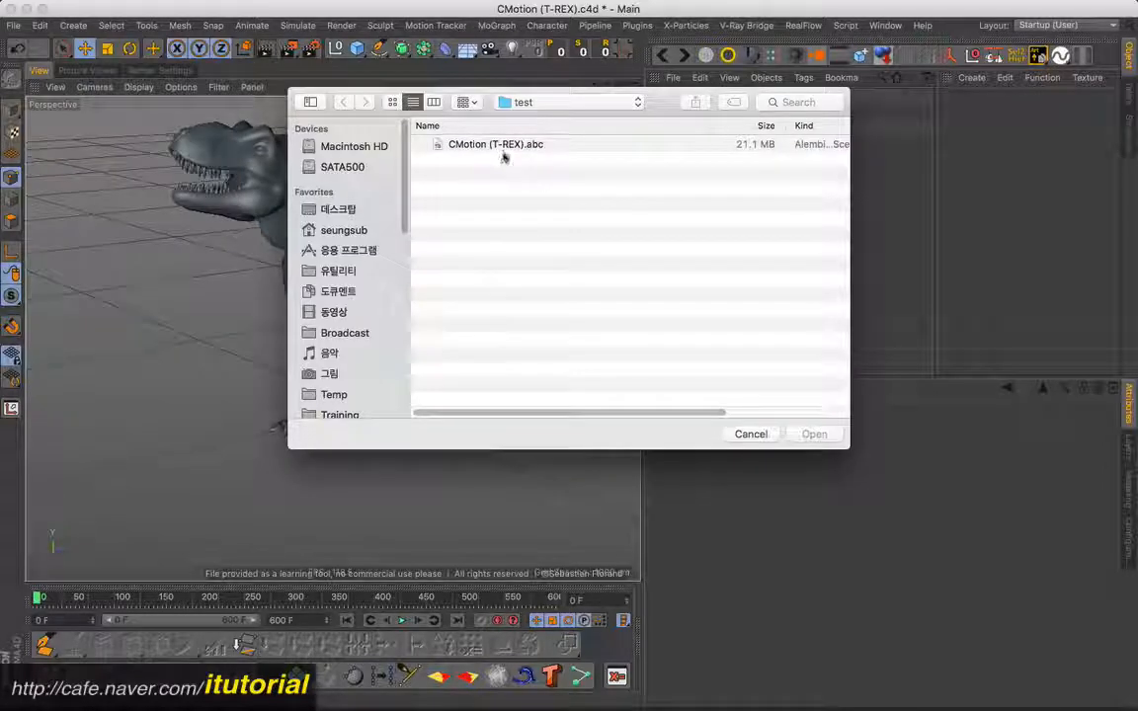
pyautogui.click(454, 145)
pyautogui.click(808, 431)
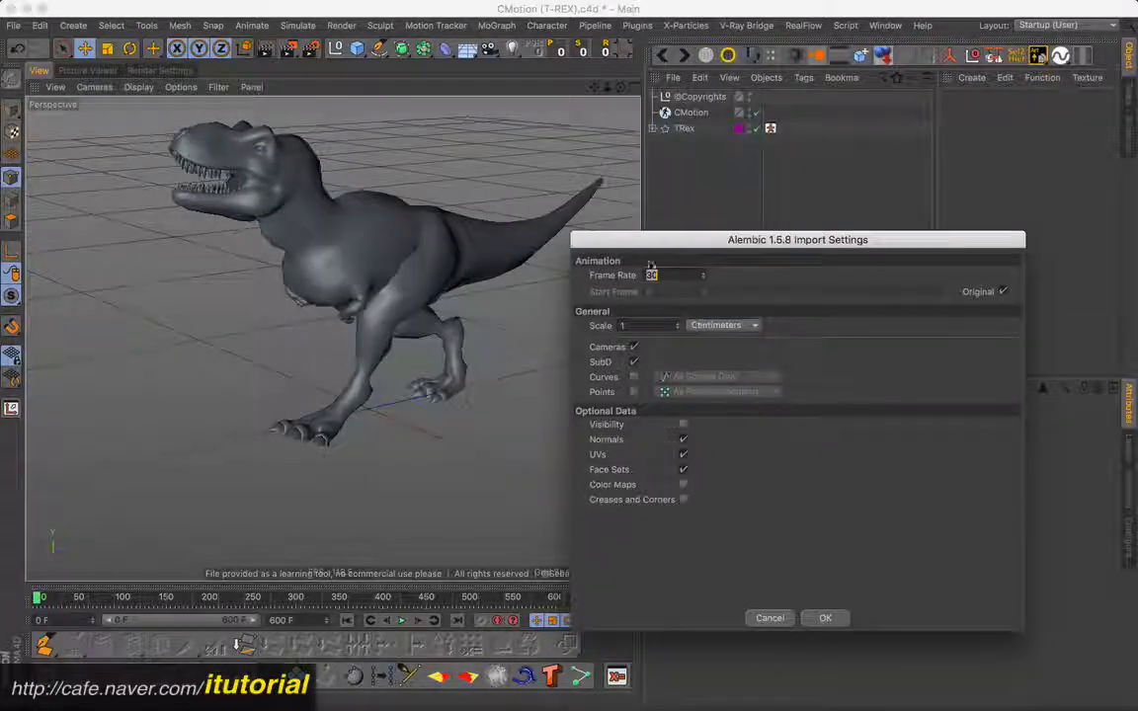
# Step: Import the Alembic file with Cameras, SubD, Normals, UVs and Face Sets turned off
pyautogui.moveTo(680, 238); pyautogui.dragTo(470, 131)
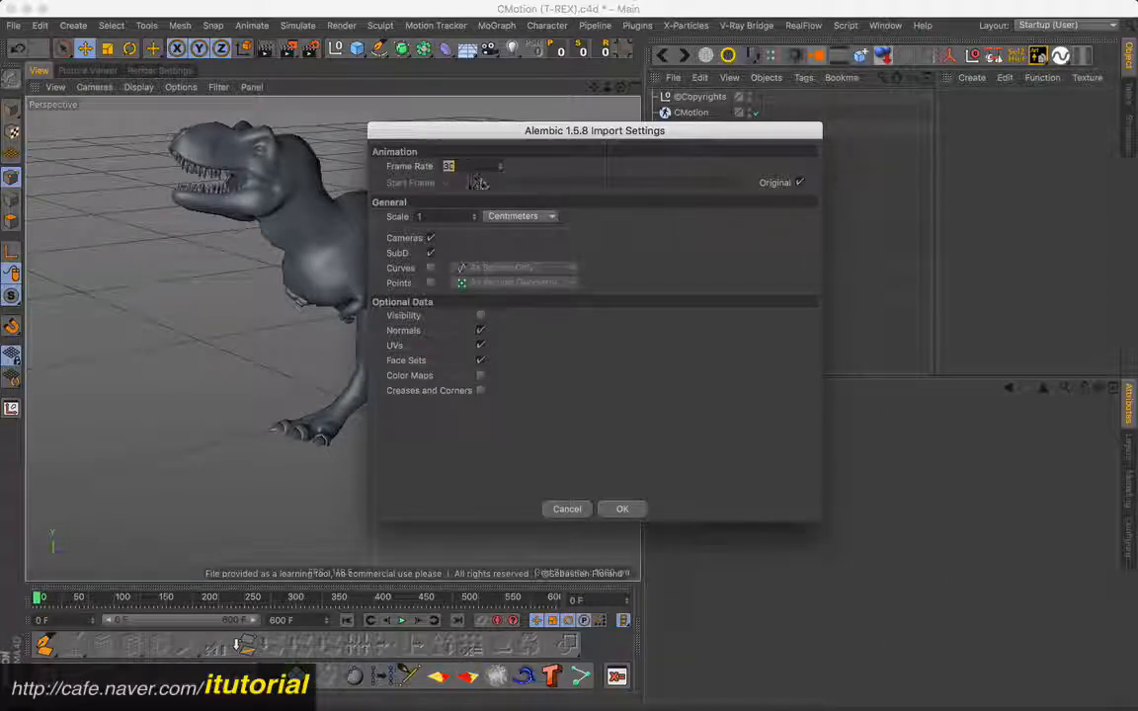
pyautogui.click(431, 238)
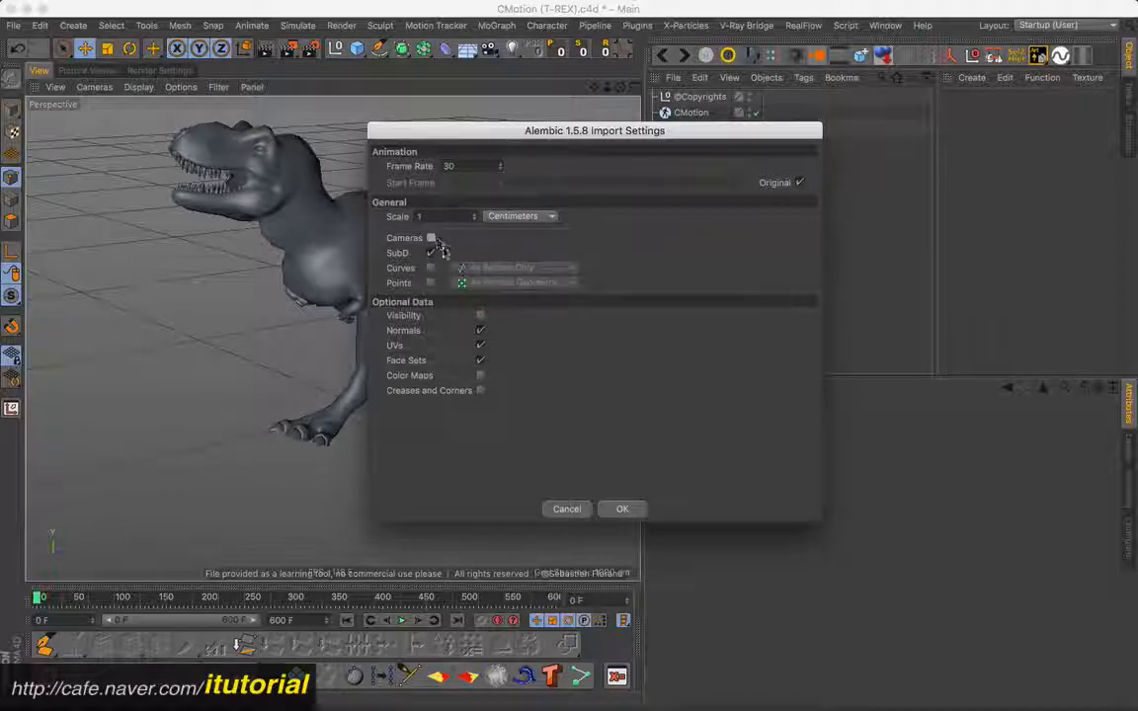
pyautogui.click(431, 253)
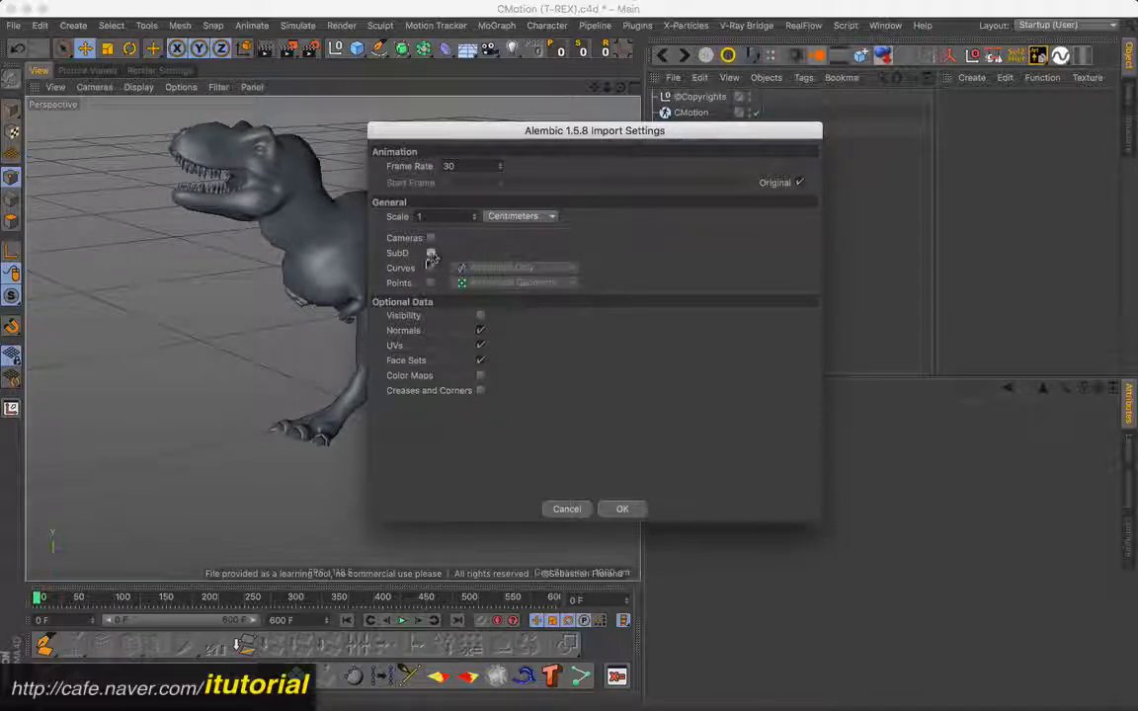
pyautogui.click(431, 253)
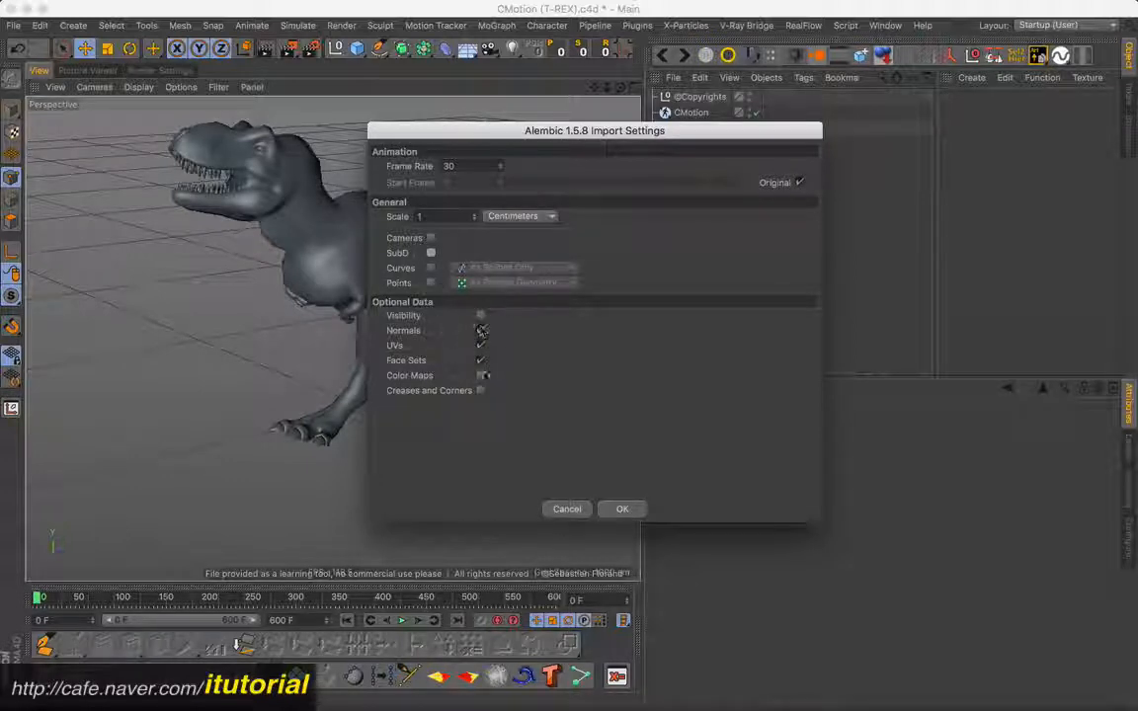
pyautogui.click(481, 361)
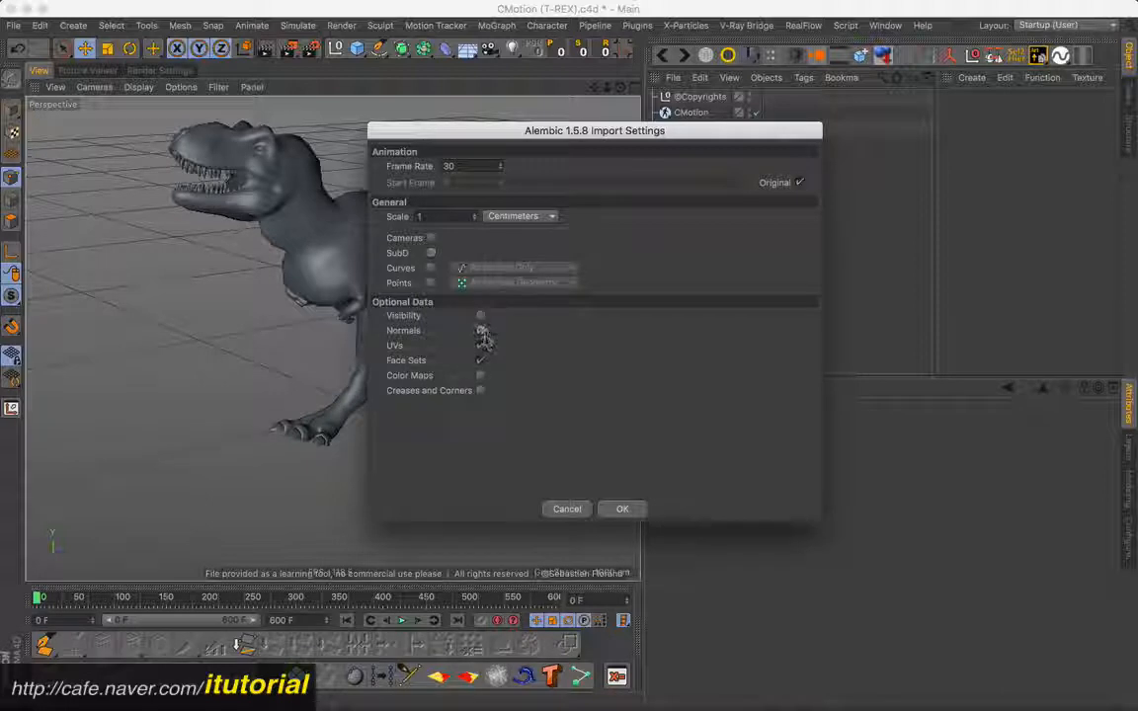
pyautogui.click(482, 360)
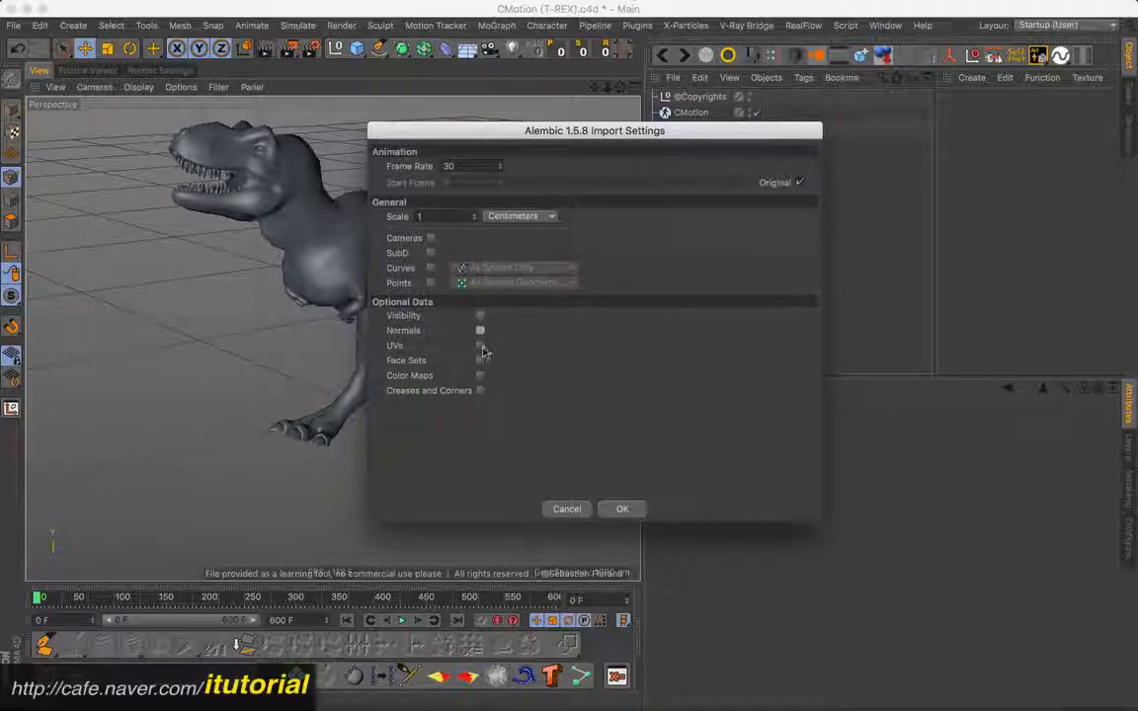
pyautogui.click(629, 510)
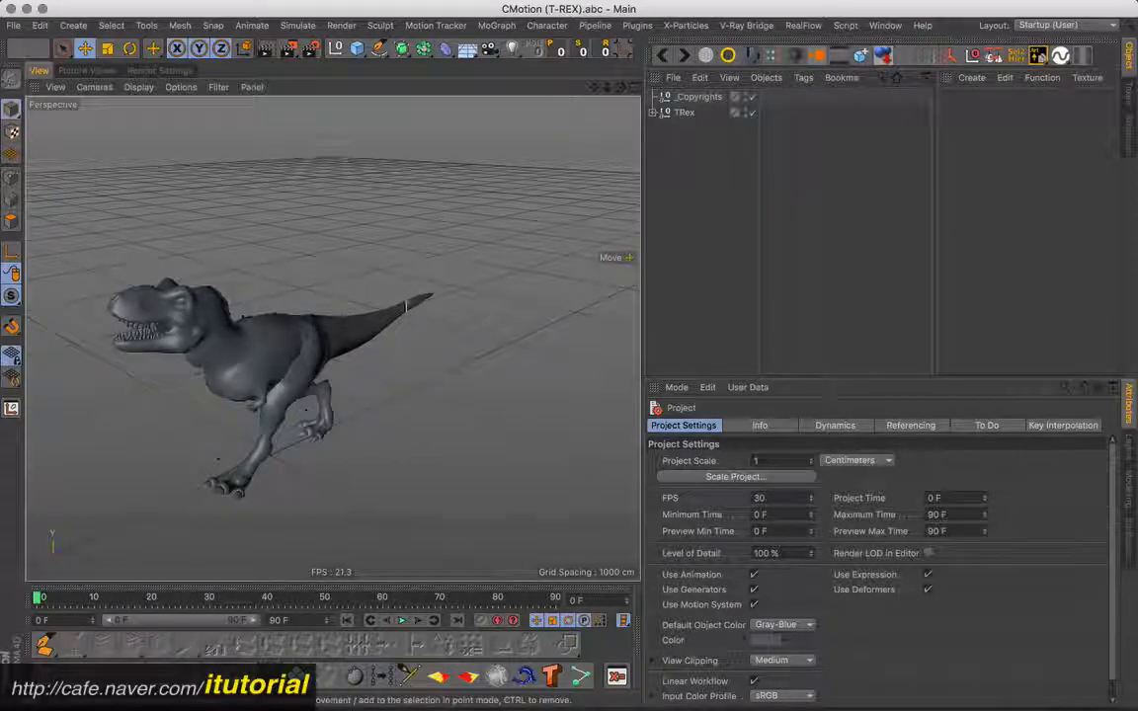
# Step: Play the imported Alembic T-Rex animation, stop it and return to frame 0
pyautogui.click(400, 620)
pyautogui.click(400, 621)
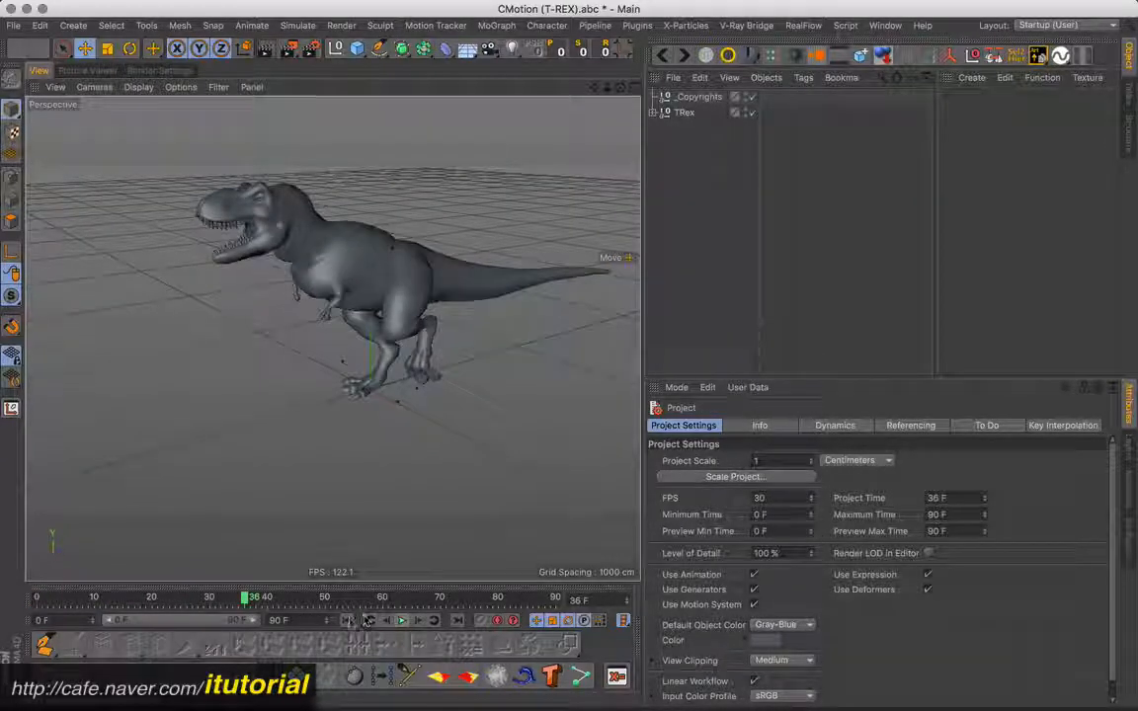
pyautogui.click(347, 620)
pyautogui.keyDown('alt'); pyautogui.moveTo(329, 368); pyautogui.dragTo(423, 258); pyautogui.keyUp('alt')
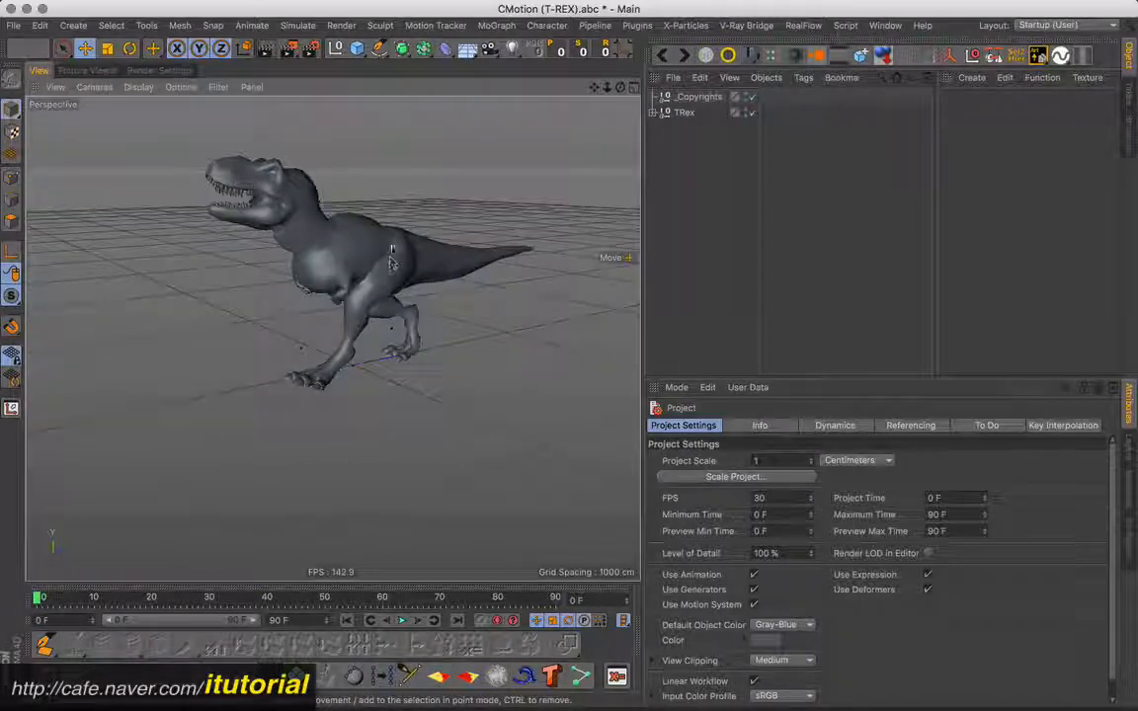
# Step: Expand the imported TRex hierarchy down to Null_2 and examine the Alembic properties of Teeth, Body, L_Eye, R_Eye and Null_2
pyautogui.click(652, 113)
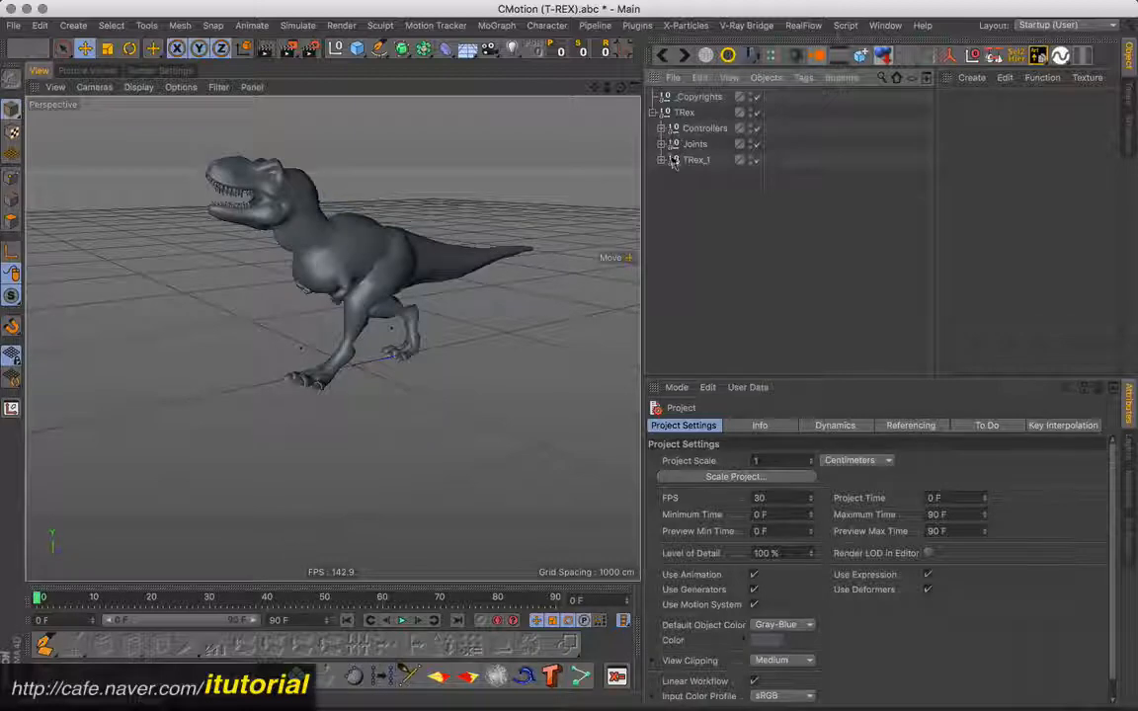
pyautogui.click(661, 160)
pyautogui.click(670, 176)
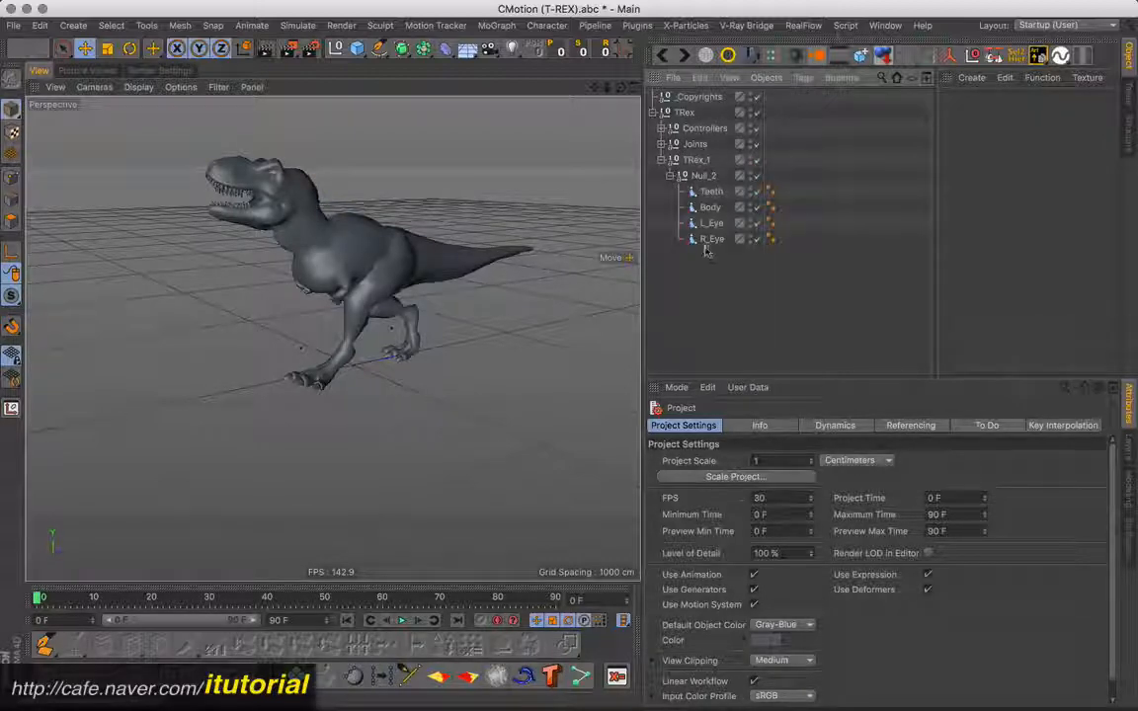
pyautogui.click(716, 194)
pyautogui.click(715, 210)
pyautogui.click(715, 226)
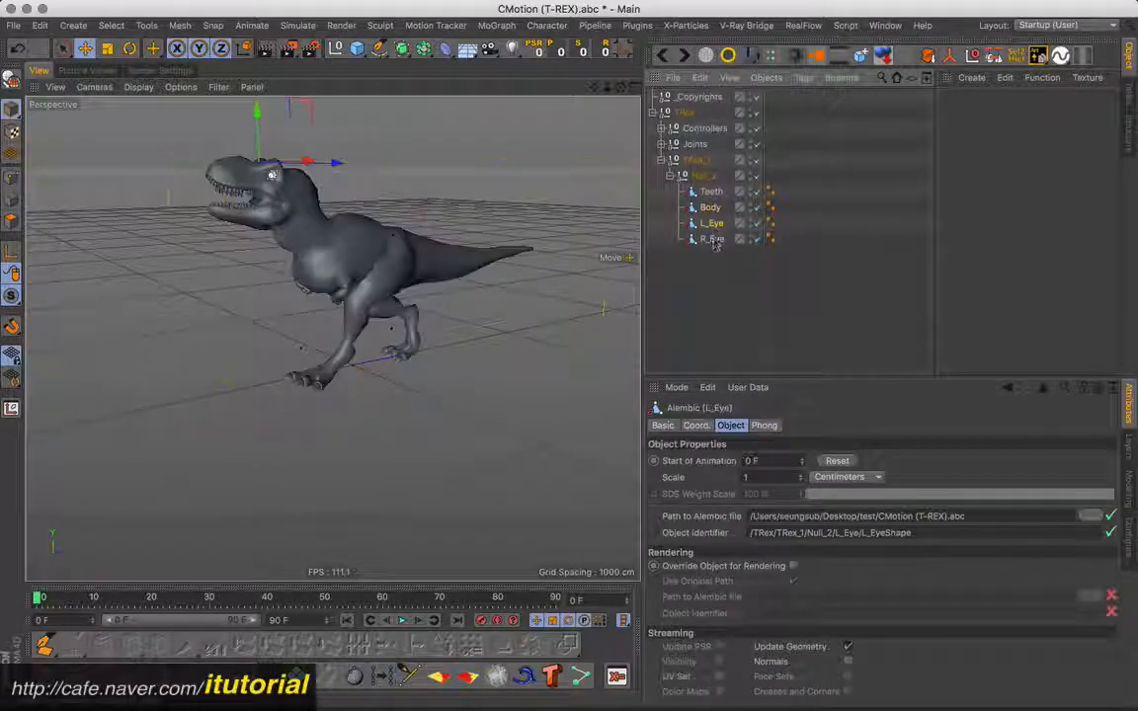
pyautogui.click(713, 241)
pyautogui.click(710, 192)
pyautogui.click(678, 179)
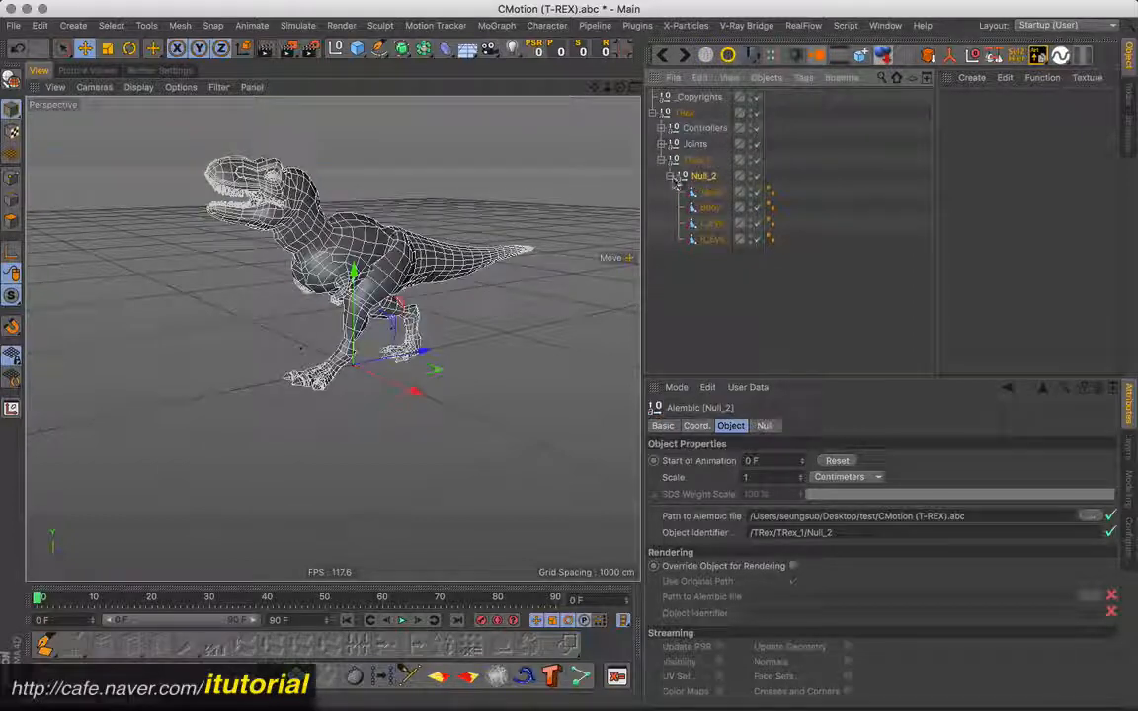
# Step: Move Null_2 out of the TRex hierarchy and delete the TRex and _Copyrights objects
pyautogui.click(670, 176)
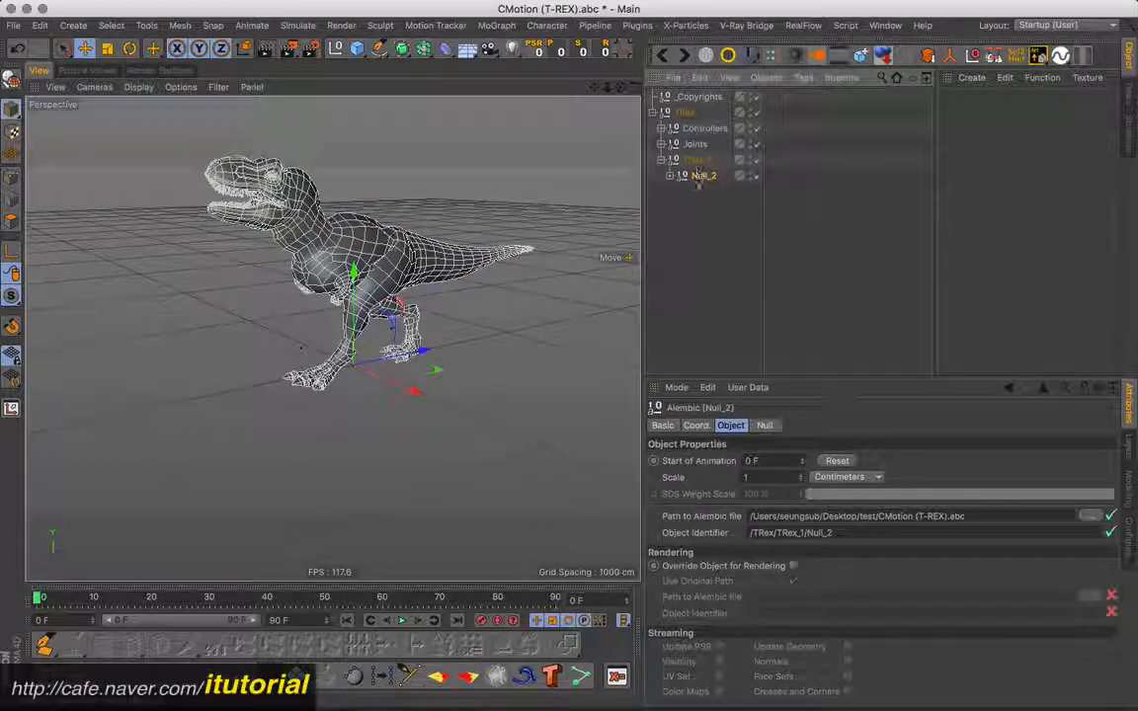
pyautogui.moveTo(700, 181); pyautogui.dragTo(658, 194)
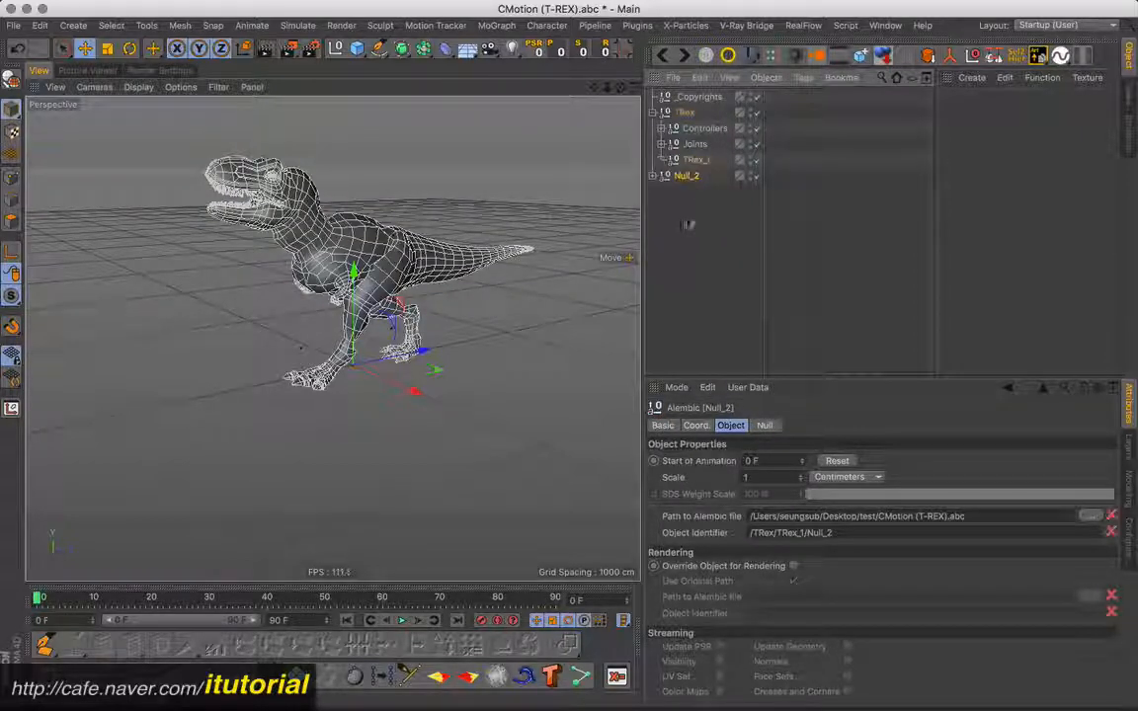
pyautogui.click(683, 113)
pyautogui.press('Delete')
pyautogui.click(696, 97)
pyautogui.press('Delete')
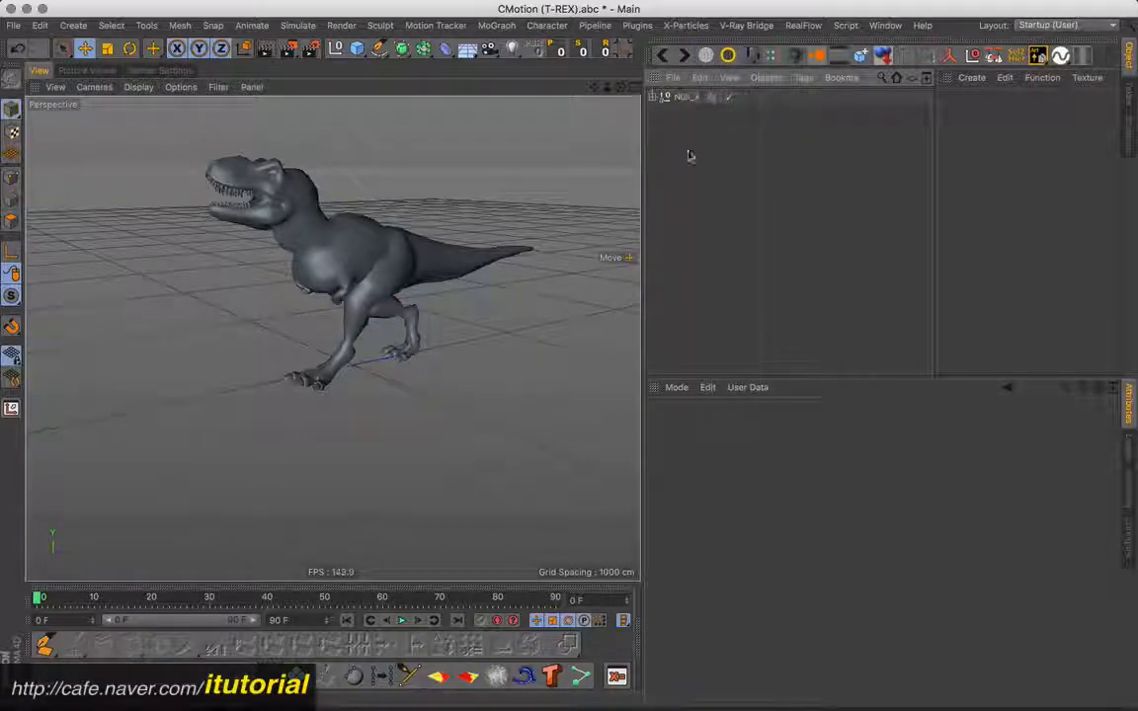
# Step: Play the animation of the remaining Null_2 geometry, stop it and return to frame 0
pyautogui.click(401, 620)
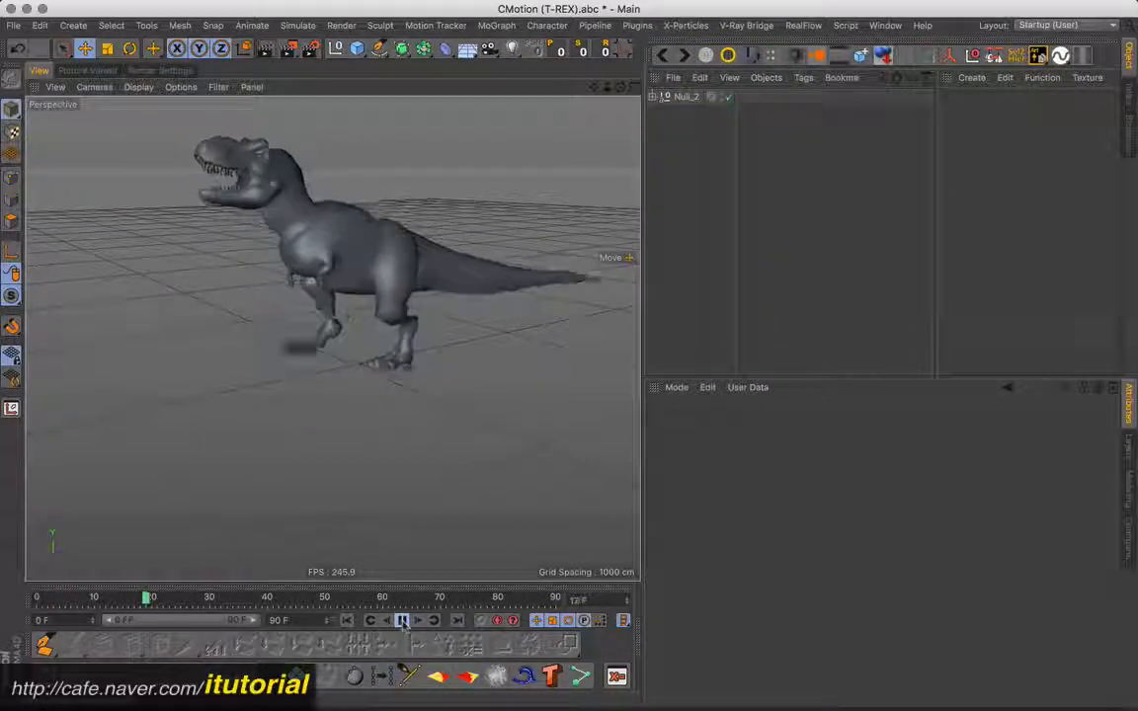
pyautogui.click(401, 620)
pyautogui.click(345, 620)
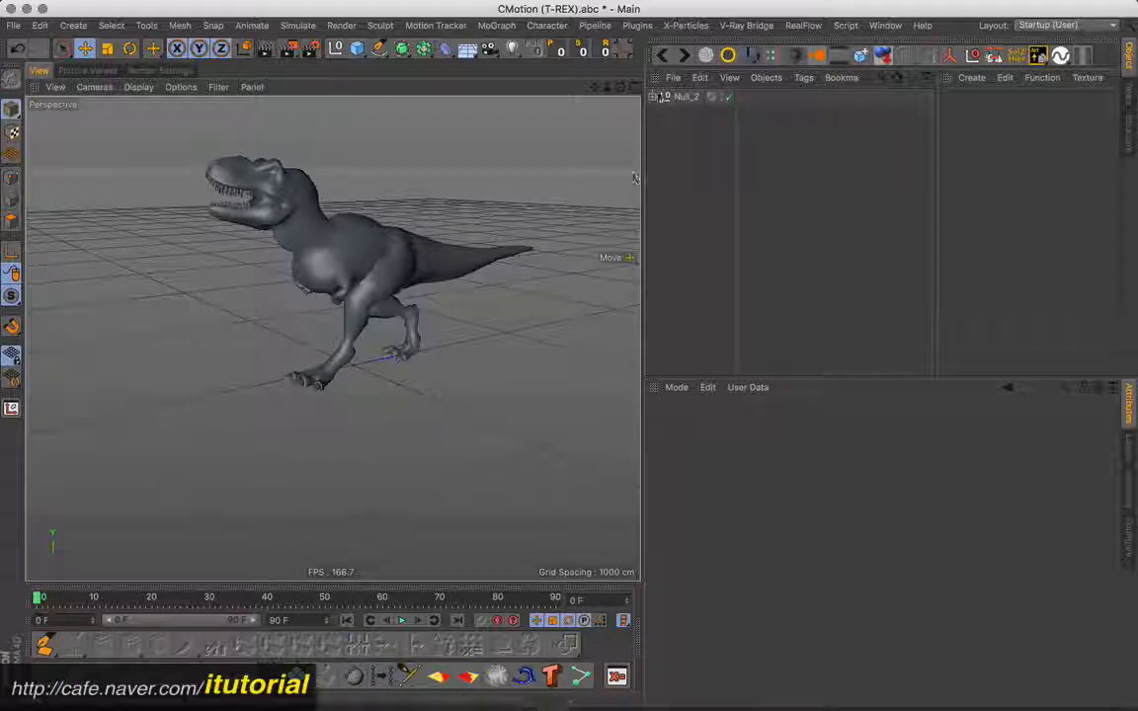
# Step: Expand Null_2 and examine the Alembic object properties of its Teeth, Body, L_Eye and R_Eye meshes
pyautogui.click(654, 96)
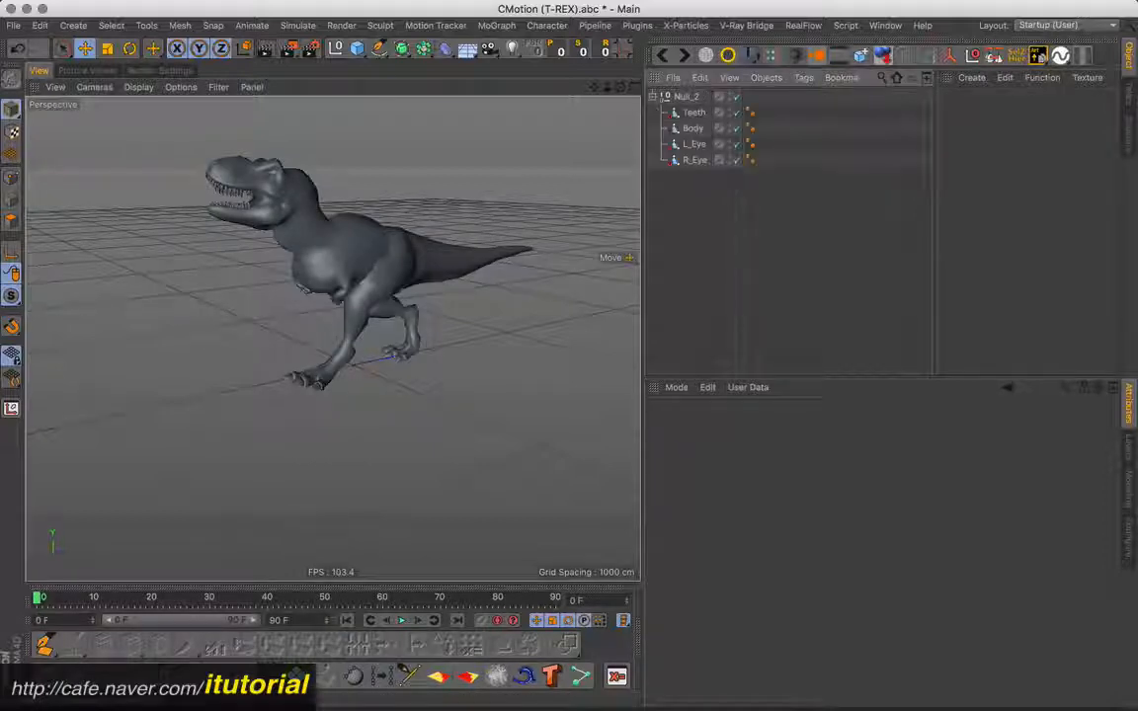
pyautogui.click(693, 114)
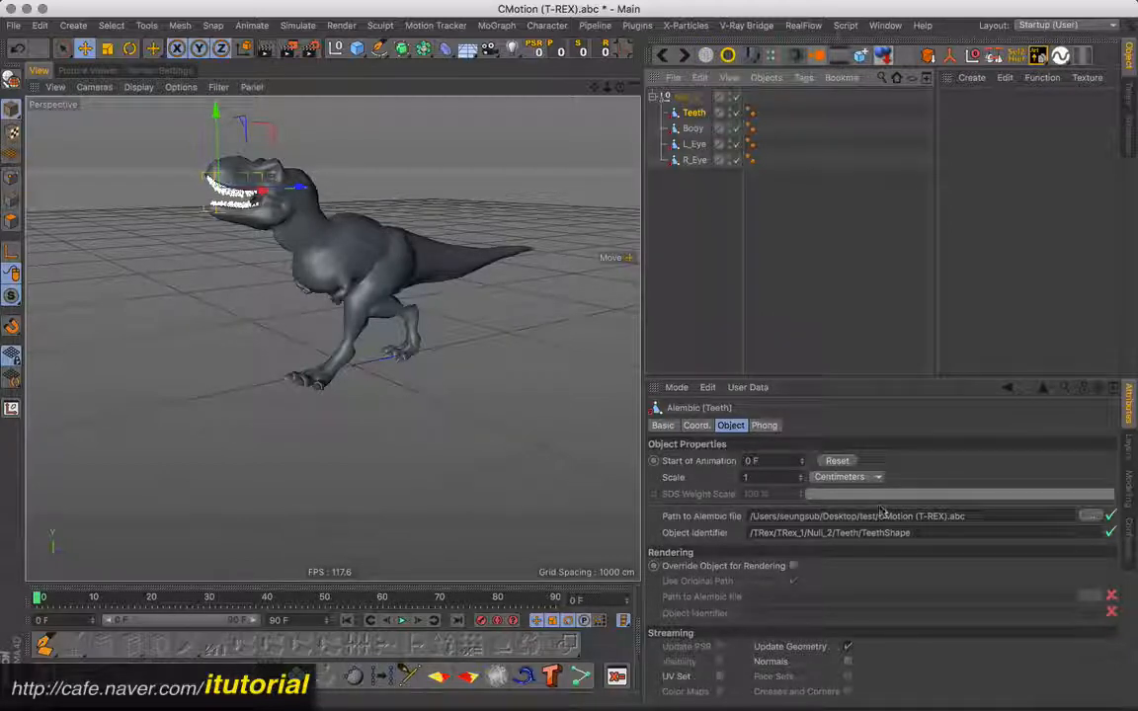
pyautogui.click(694, 170)
pyautogui.click(697, 160)
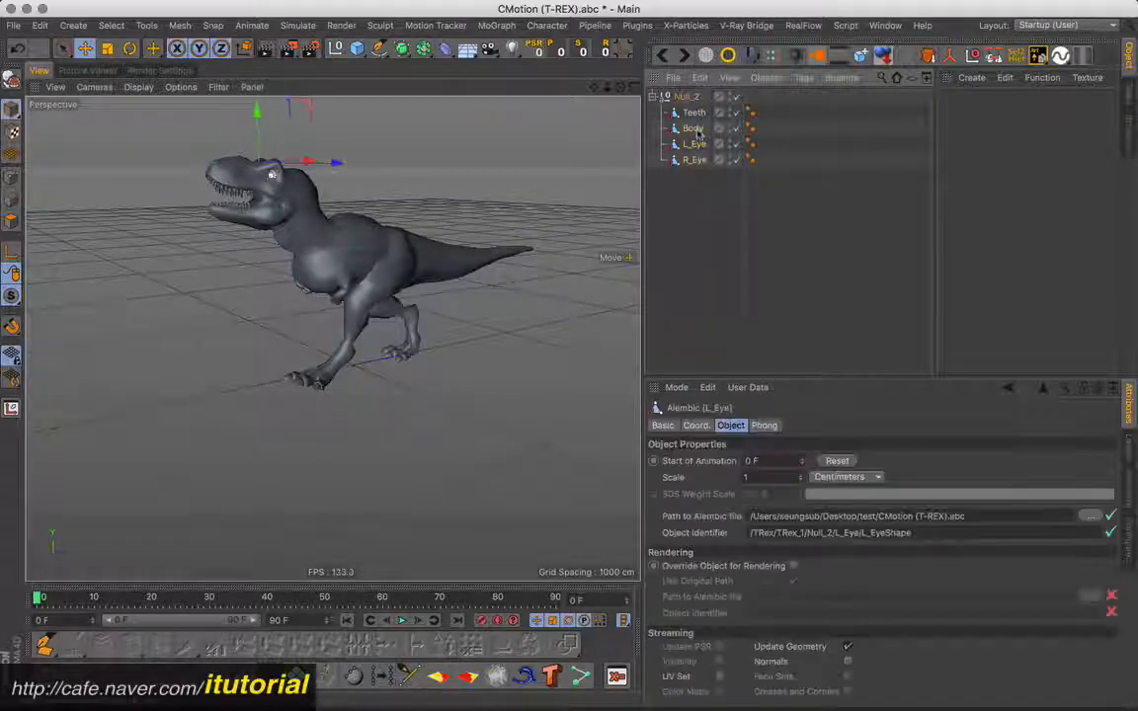
pyautogui.click(694, 112)
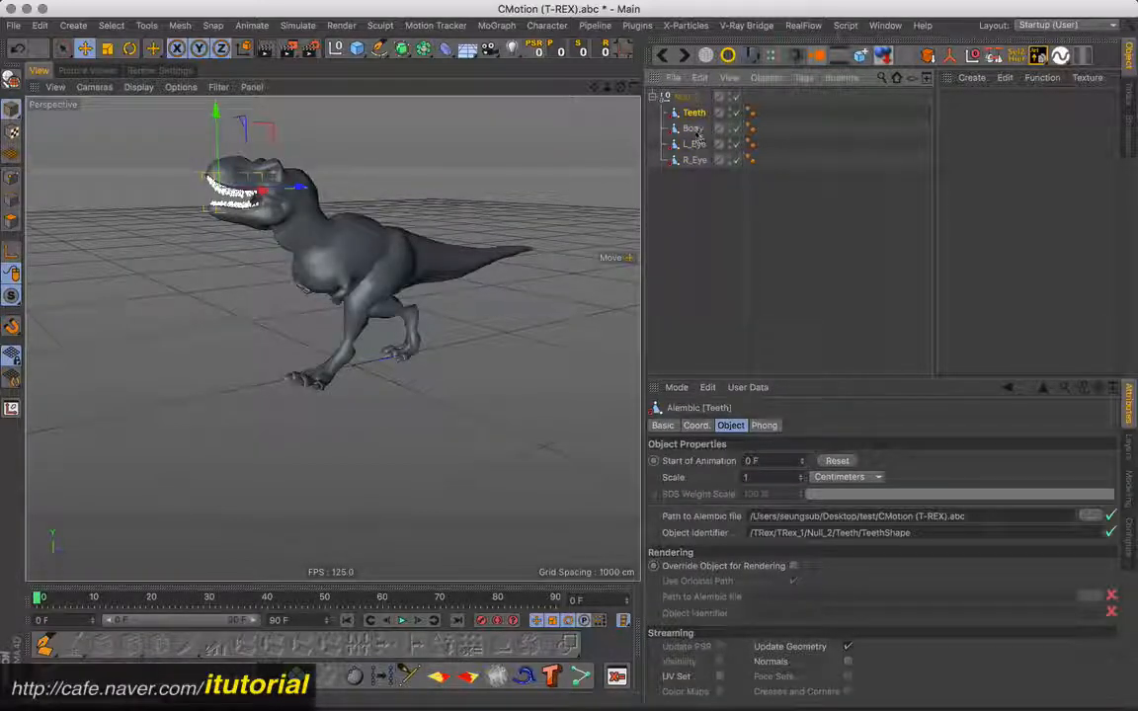
pyautogui.click(694, 128)
pyautogui.click(694, 145)
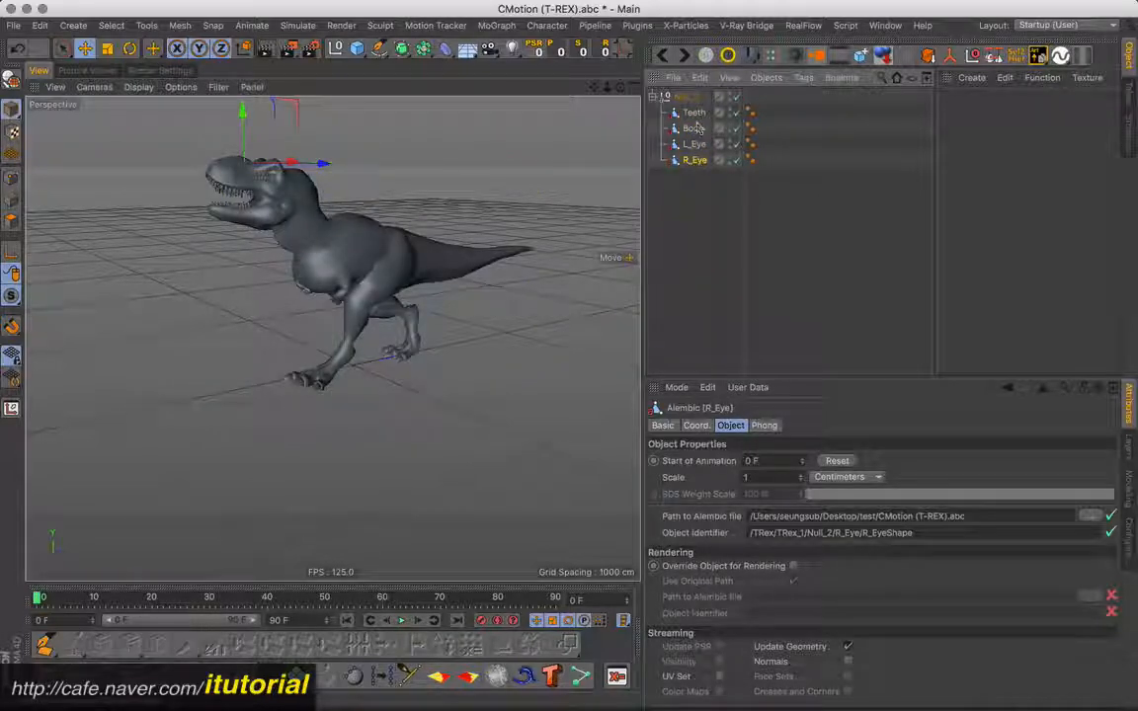
pyautogui.click(695, 114)
pyautogui.click(696, 129)
pyautogui.click(698, 145)
pyautogui.click(699, 160)
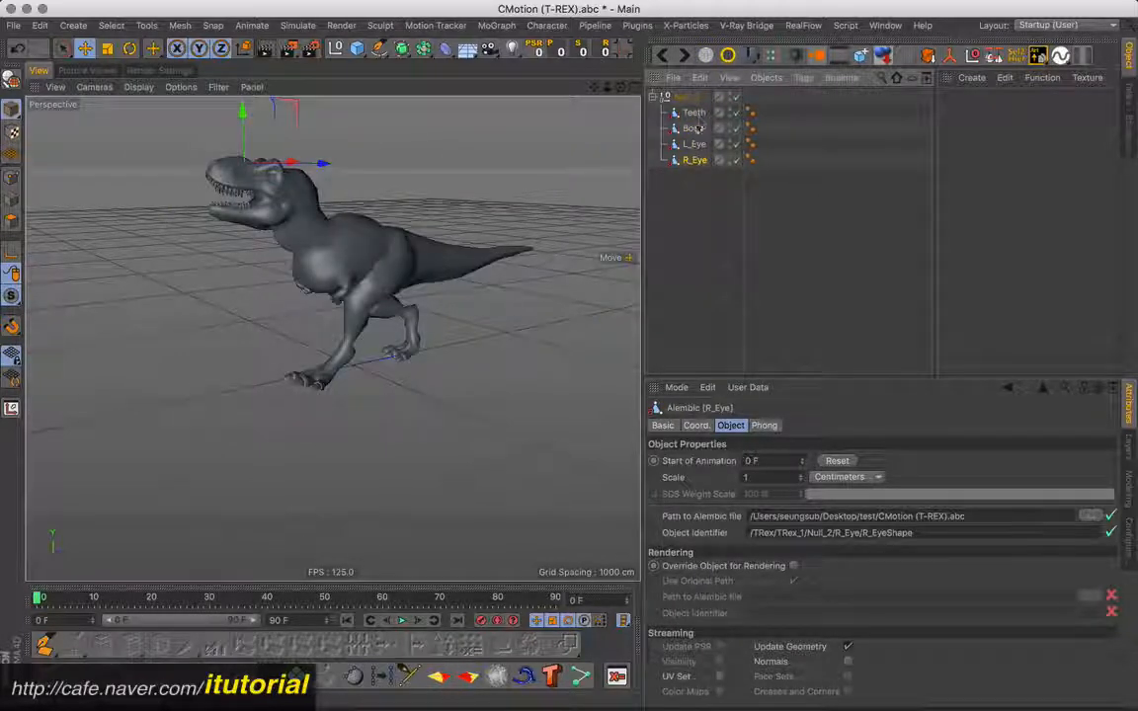
pyautogui.click(694, 168)
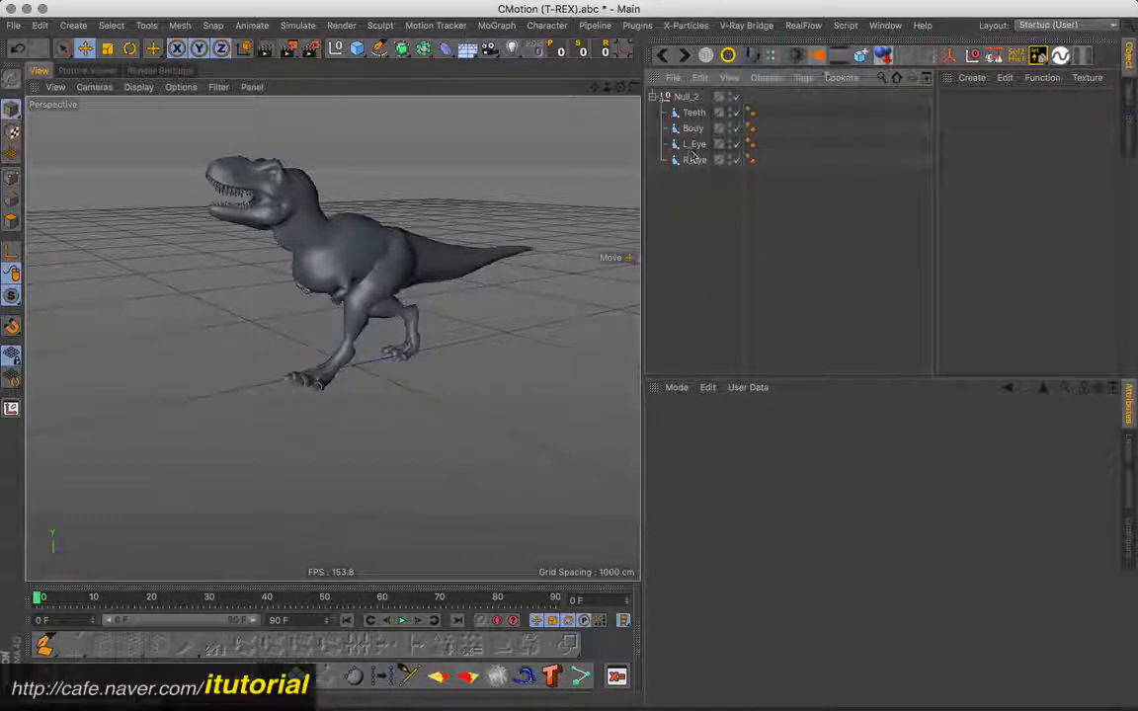
# Step: Open the Dope Sheet timeline and add the Teeth, Body, L_Eye and R_Eye objects to it
pyautogui.click(885, 26)
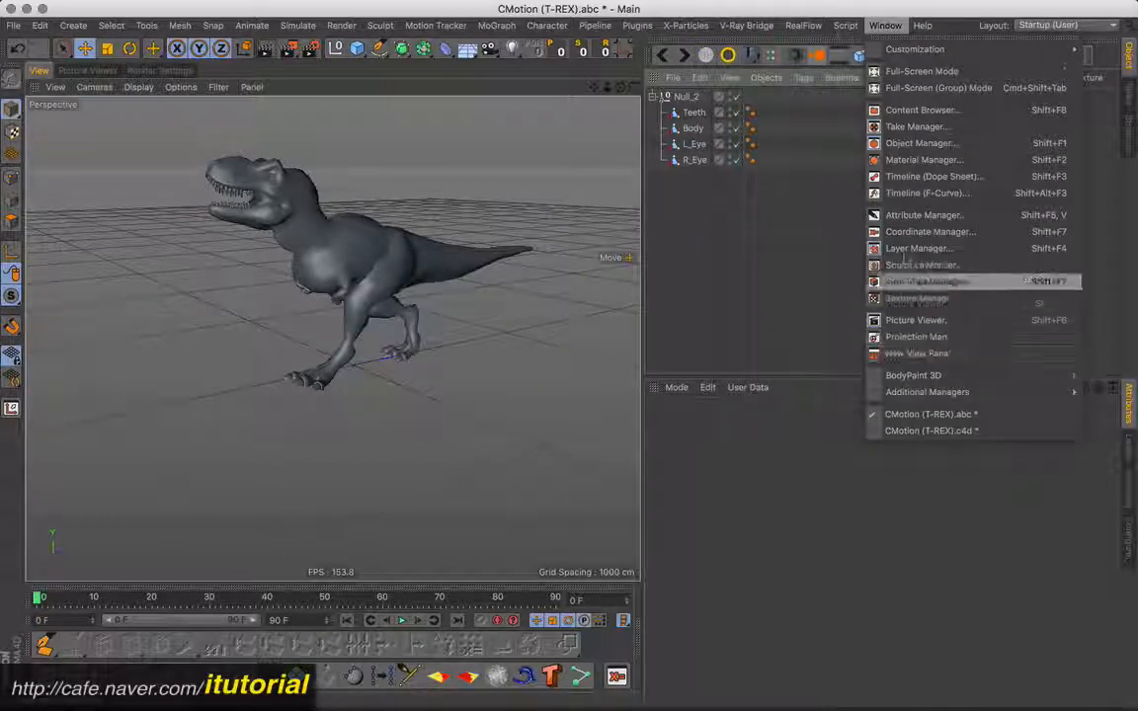
pyautogui.click(915, 176)
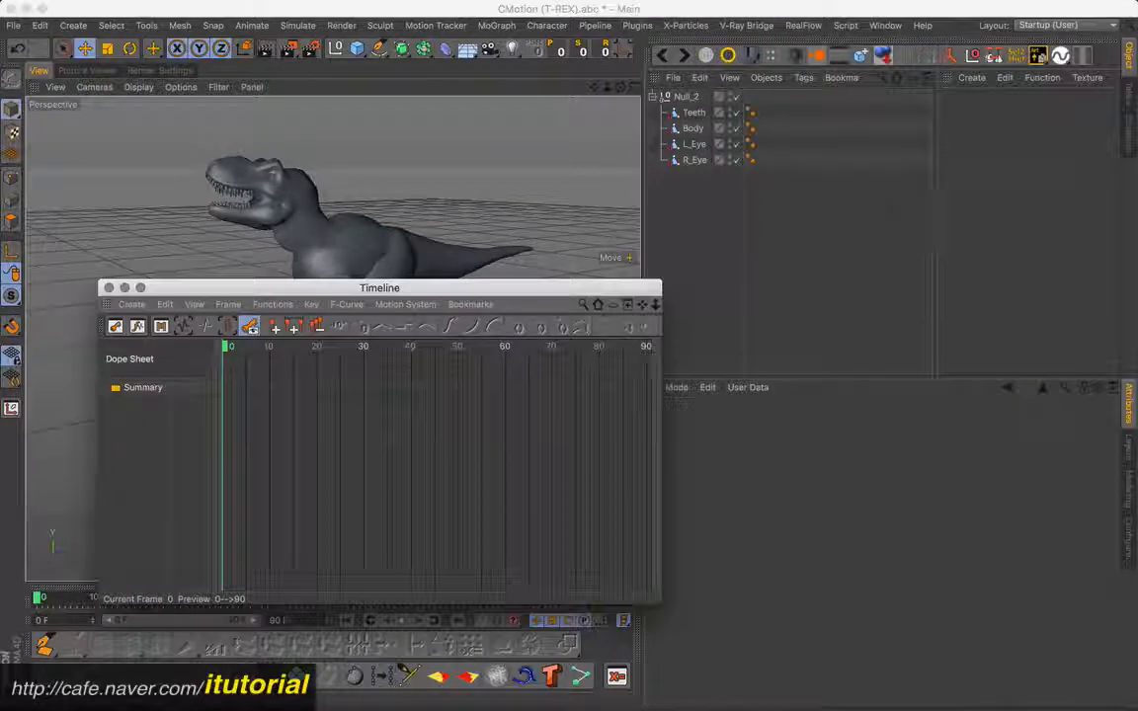
pyautogui.moveTo(450, 291); pyautogui.dragTo(437, 172)
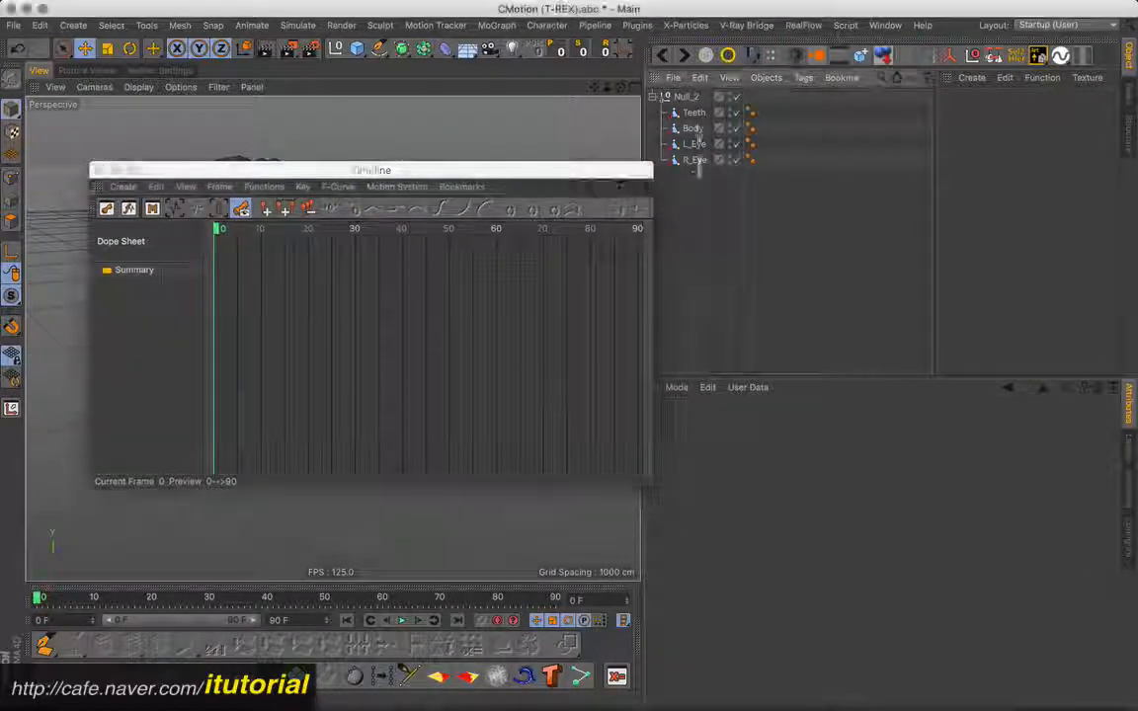
pyautogui.moveTo(681, 164); pyautogui.dragTo(148, 301)
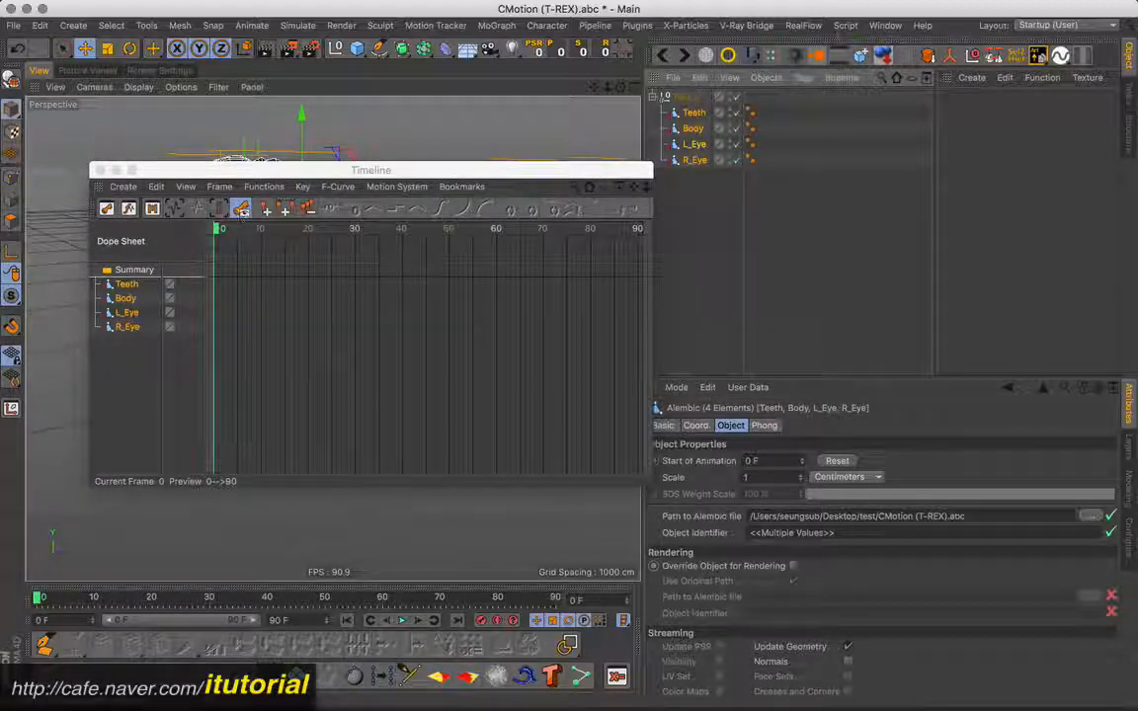
# Step: Turn off Show Animated in the Timeline and keep the four T-Rex meshes listed
pyautogui.click(219, 186)
pyautogui.moveTo(254, 284)
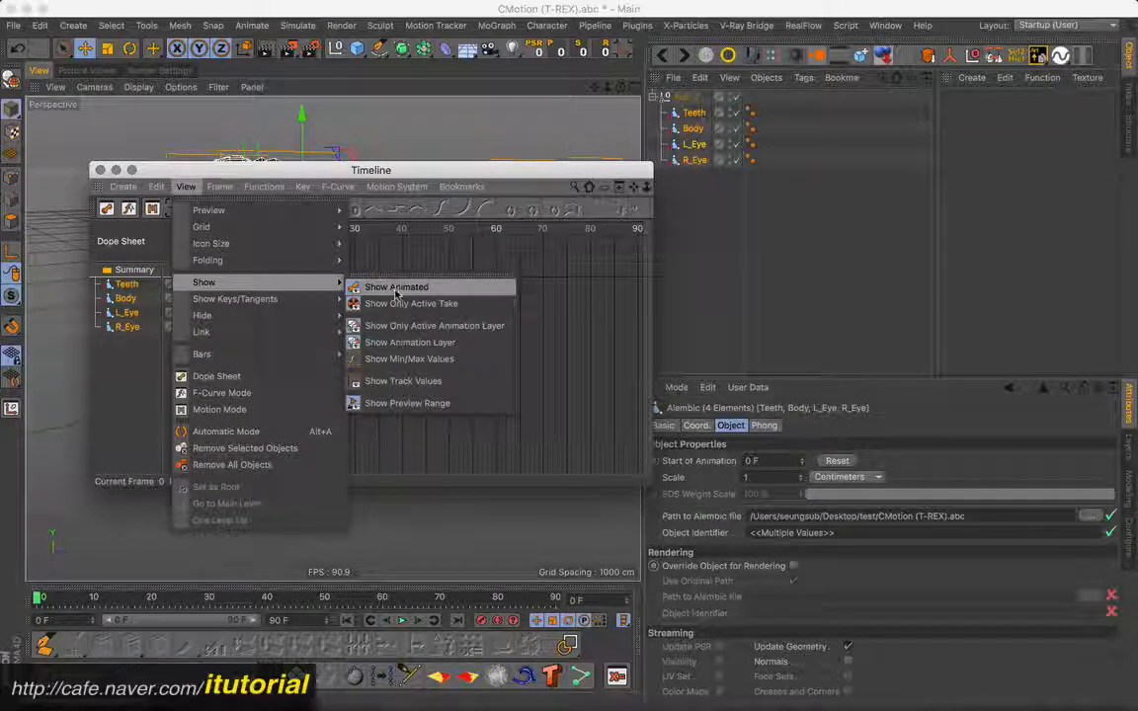
pyautogui.click(140, 352)
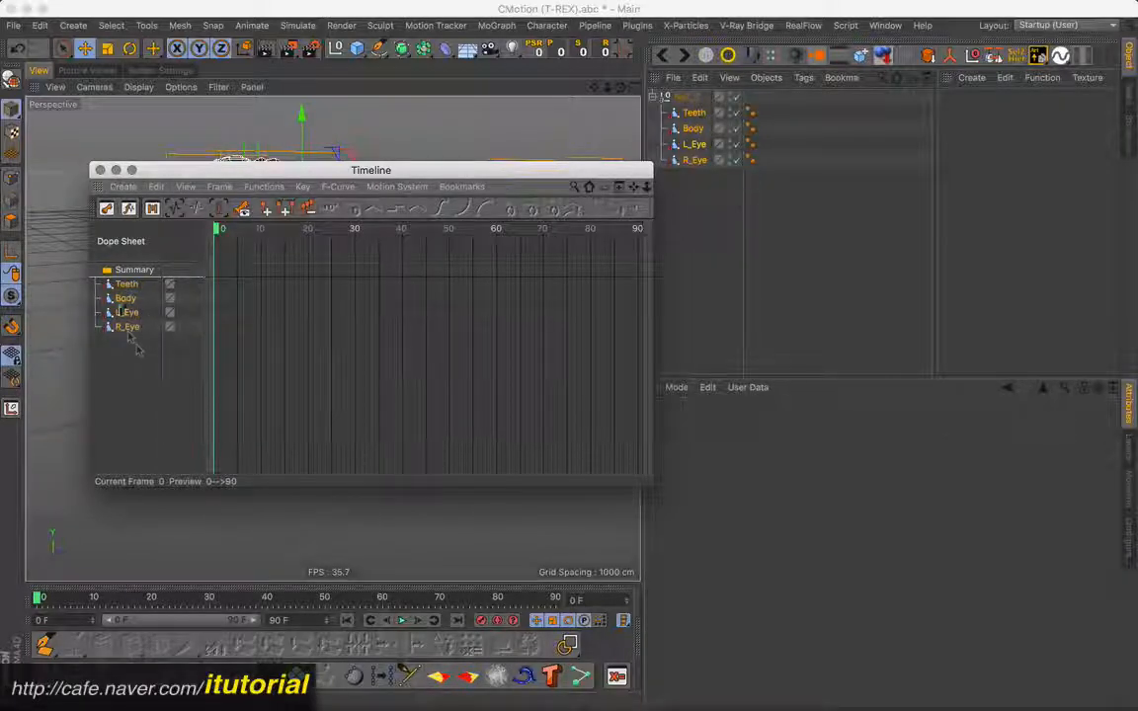
# Step: Bake the four meshes from 0 F to 90 F including only PLA, with Position, Rotation and Animated Parameters turned off
pyautogui.click(264, 187)
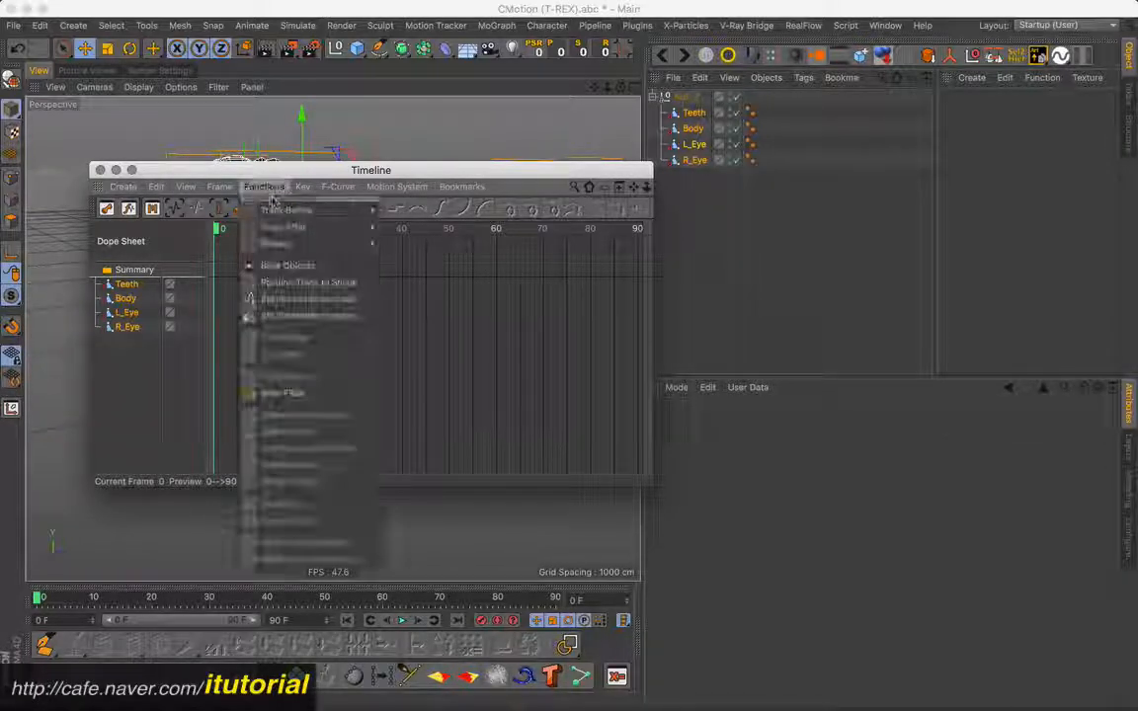
pyautogui.click(293, 264)
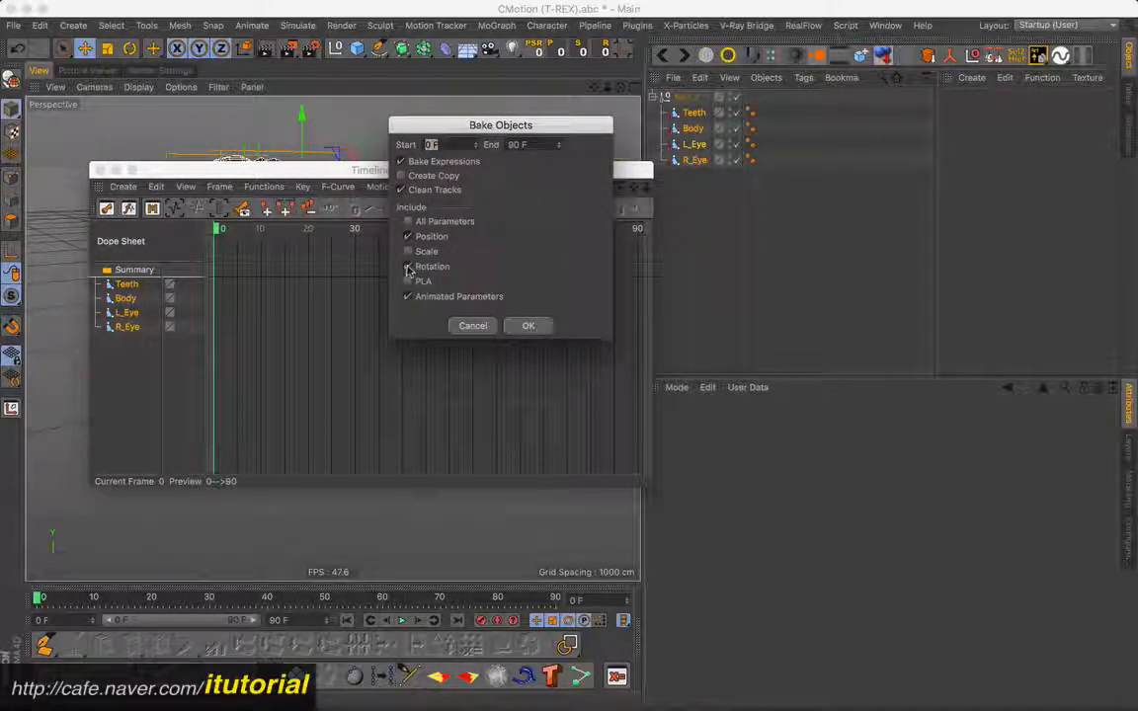
pyautogui.moveTo(368, 172); pyautogui.dragTo(361, 344)
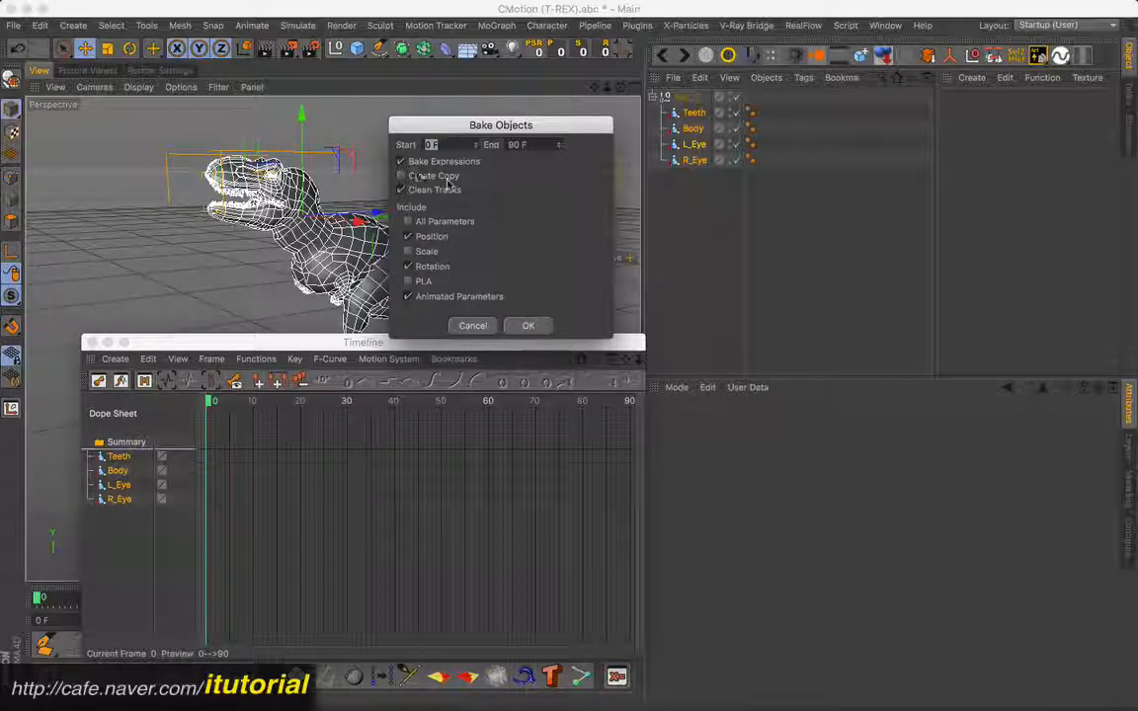
pyautogui.click(415, 283)
pyautogui.click(416, 297)
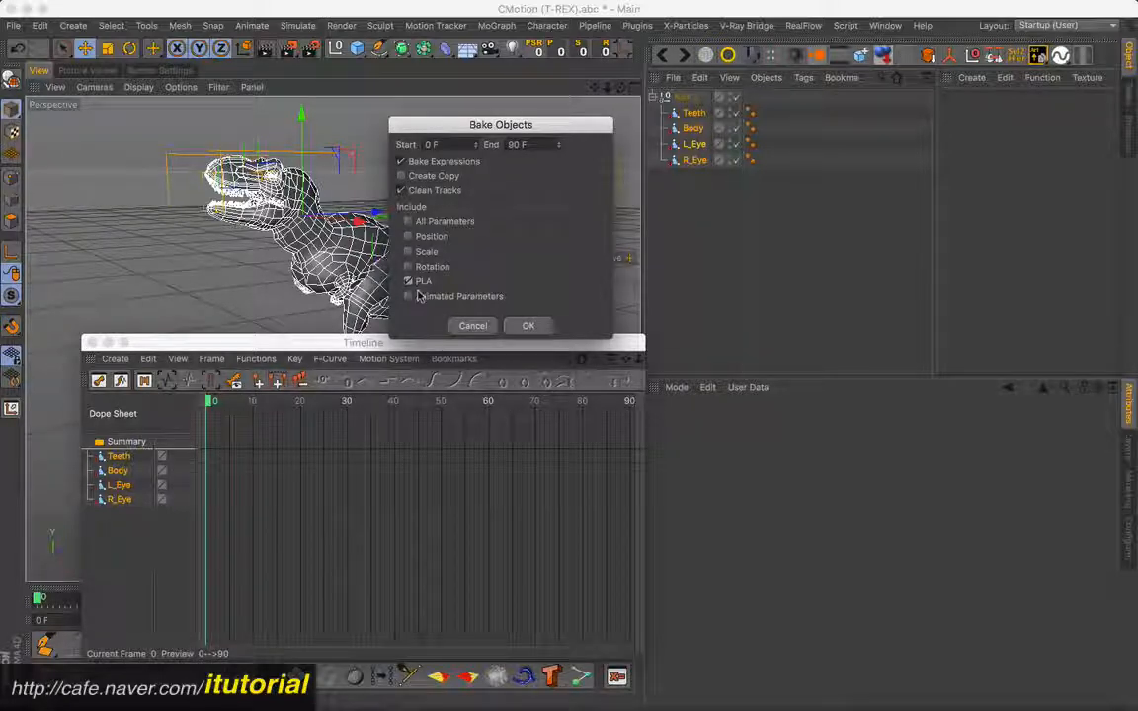
pyautogui.click(528, 325)
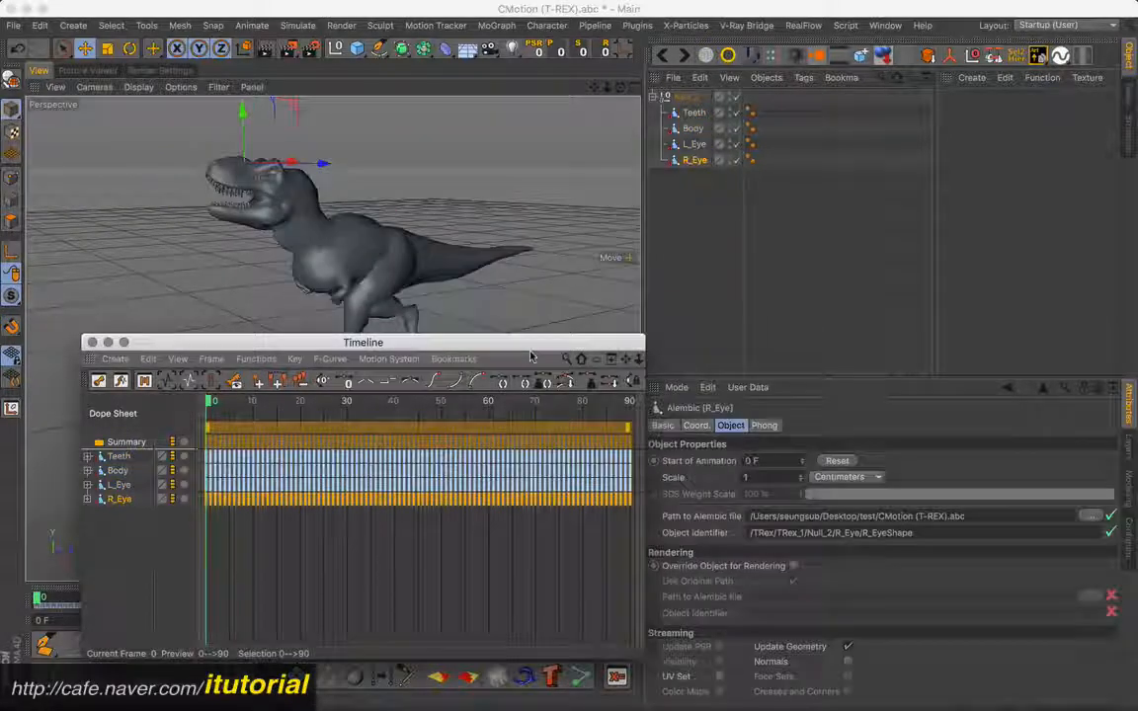
# Step: Close the Timeline and make the Teeth, Body, L_Eye and R_Eye Alembic objects editable
pyautogui.moveTo(222, 405); pyautogui.dragTo(176, 404)
pyautogui.moveTo(188, 341); pyautogui.dragTo(312, 302)
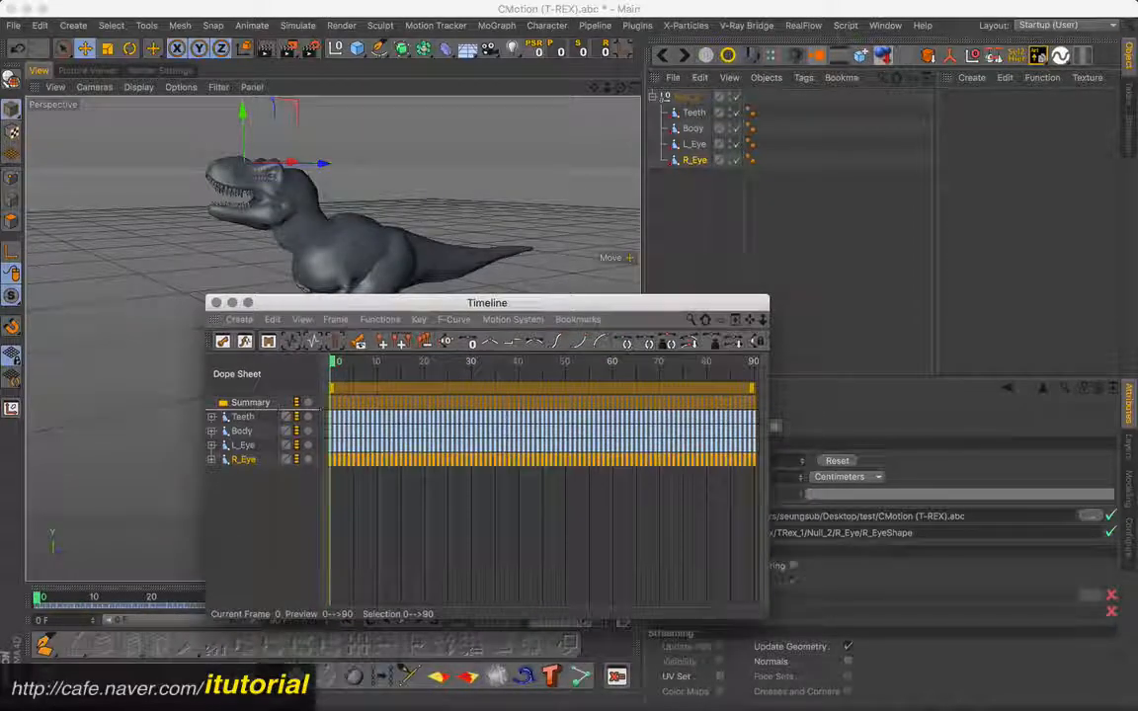
pyautogui.click(215, 301)
pyautogui.moveTo(699, 178); pyautogui.dragTo(684, 108)
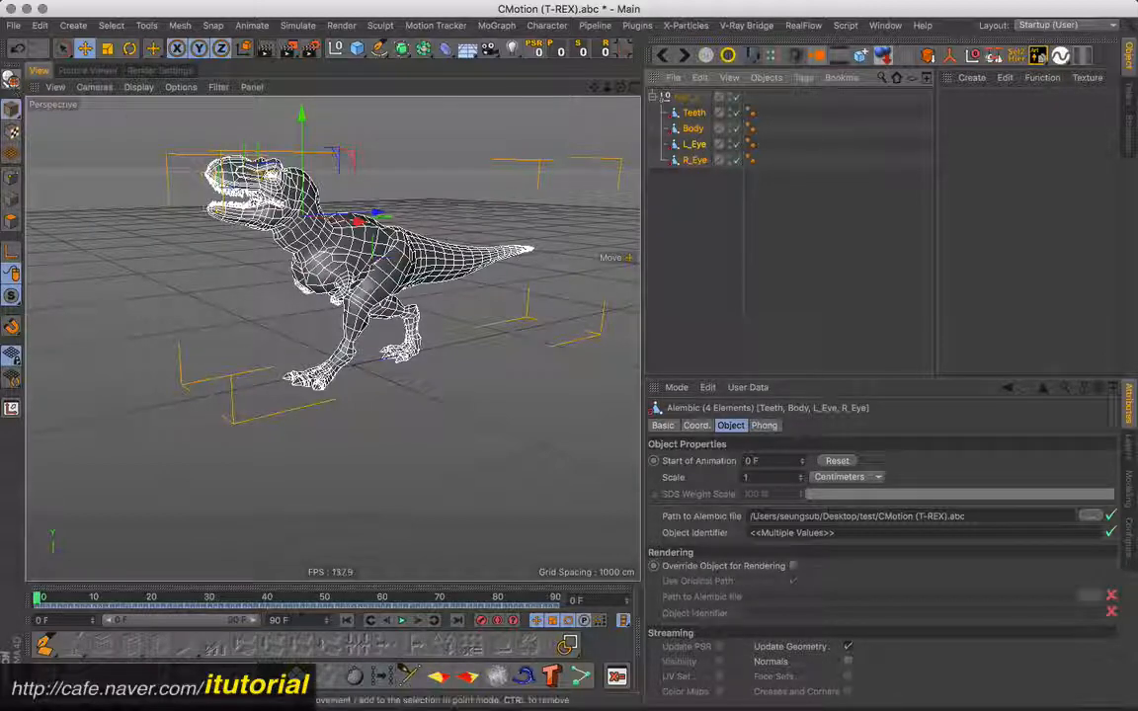
pyautogui.click(12, 79)
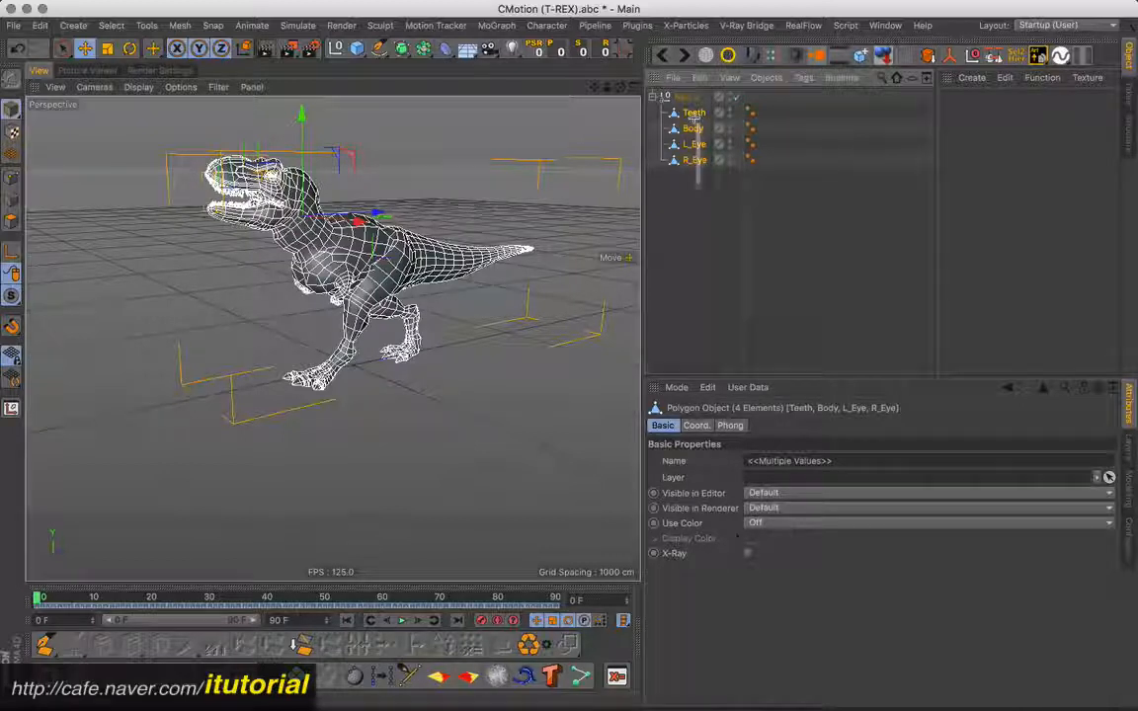
# Step: Move the four polygon objects out of Null_2 and delete Null_2
pyautogui.moveTo(697, 113); pyautogui.dragTo(697, 182)
pyautogui.click(688, 98)
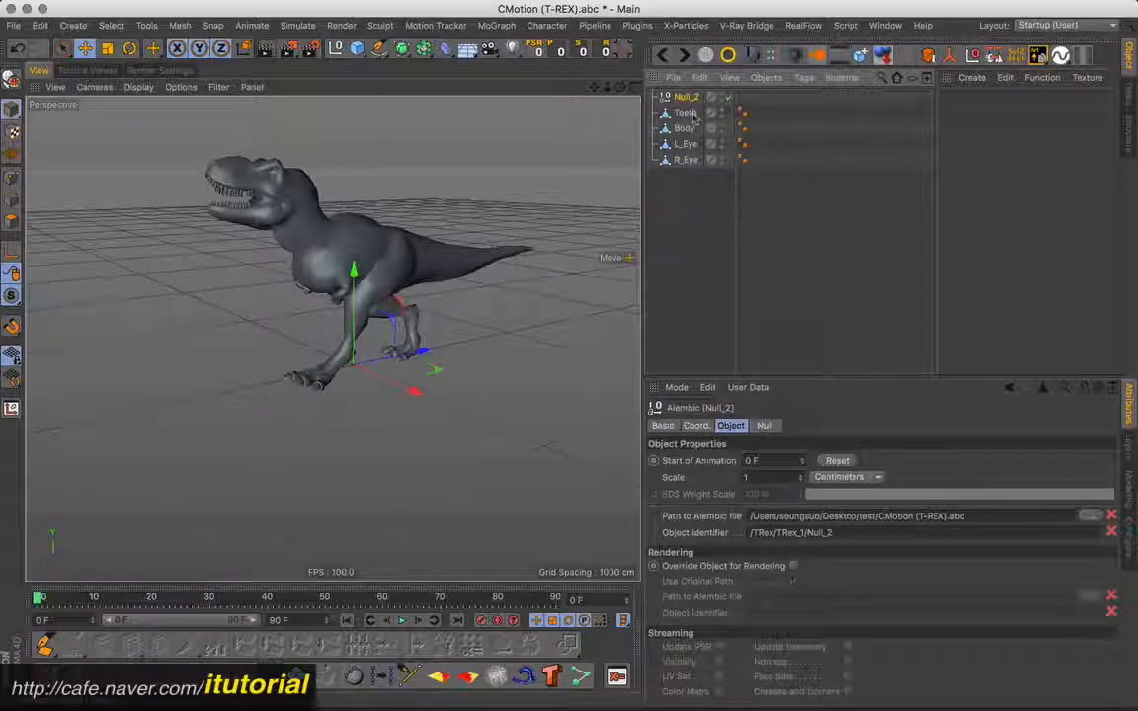
pyautogui.press('Delete')
# Step: Play the baked polygon T-Rex animation, stop it and return to frame 0
pyautogui.click(402, 620)
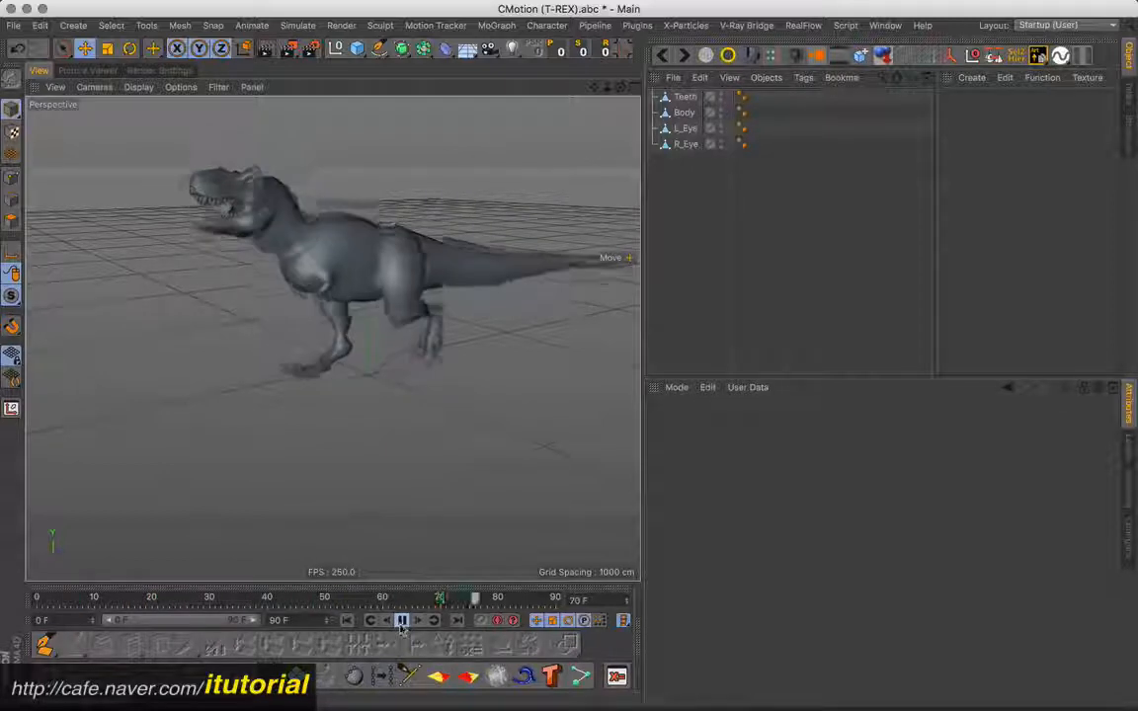
pyautogui.click(402, 623)
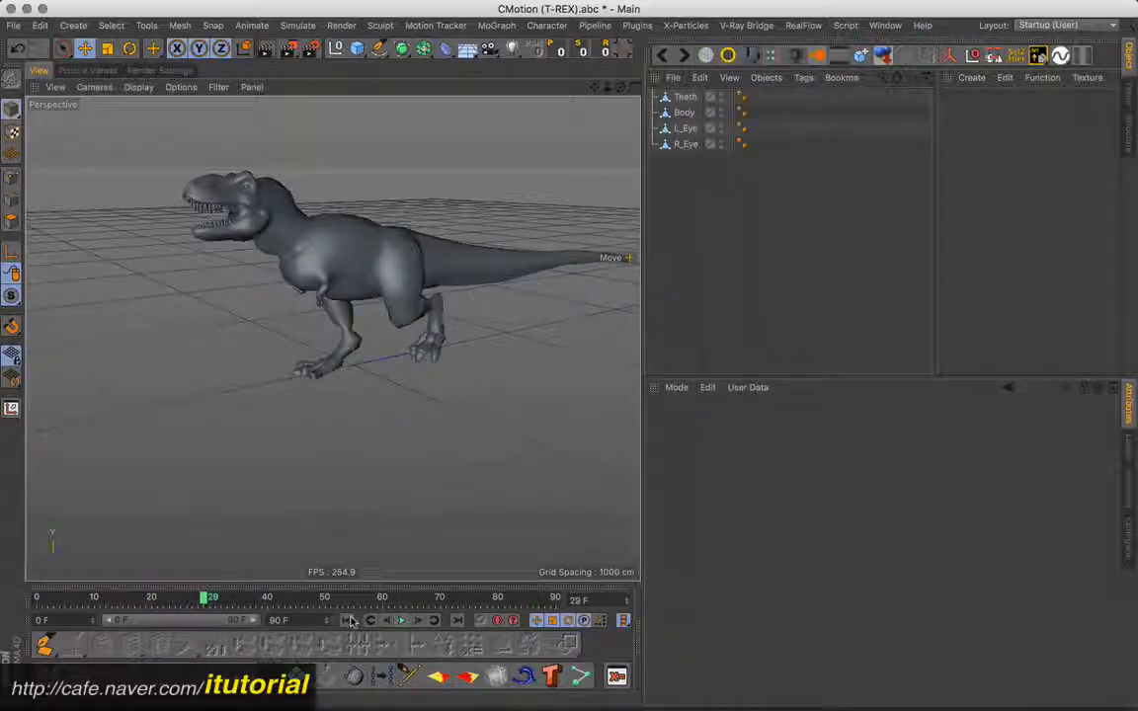
pyautogui.click(348, 621)
# Step: Add a null object to the scene and set its display shape to Sphere
pyautogui.click(318, 255)
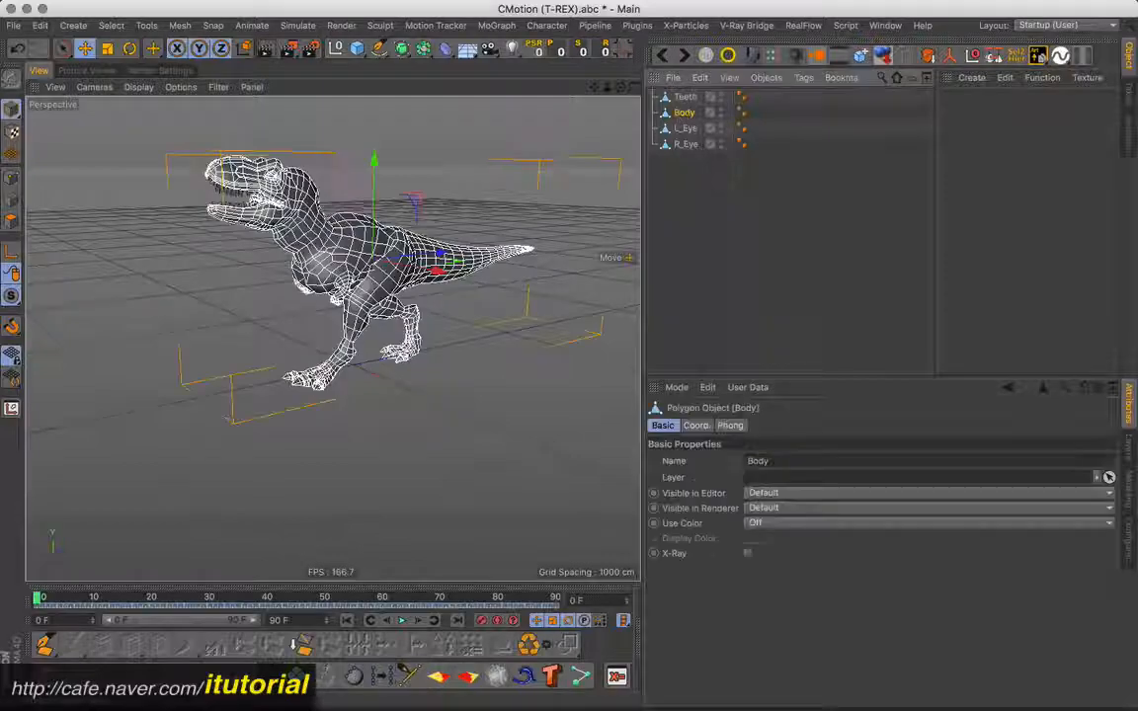
pyautogui.scroll(5, 374, 289)
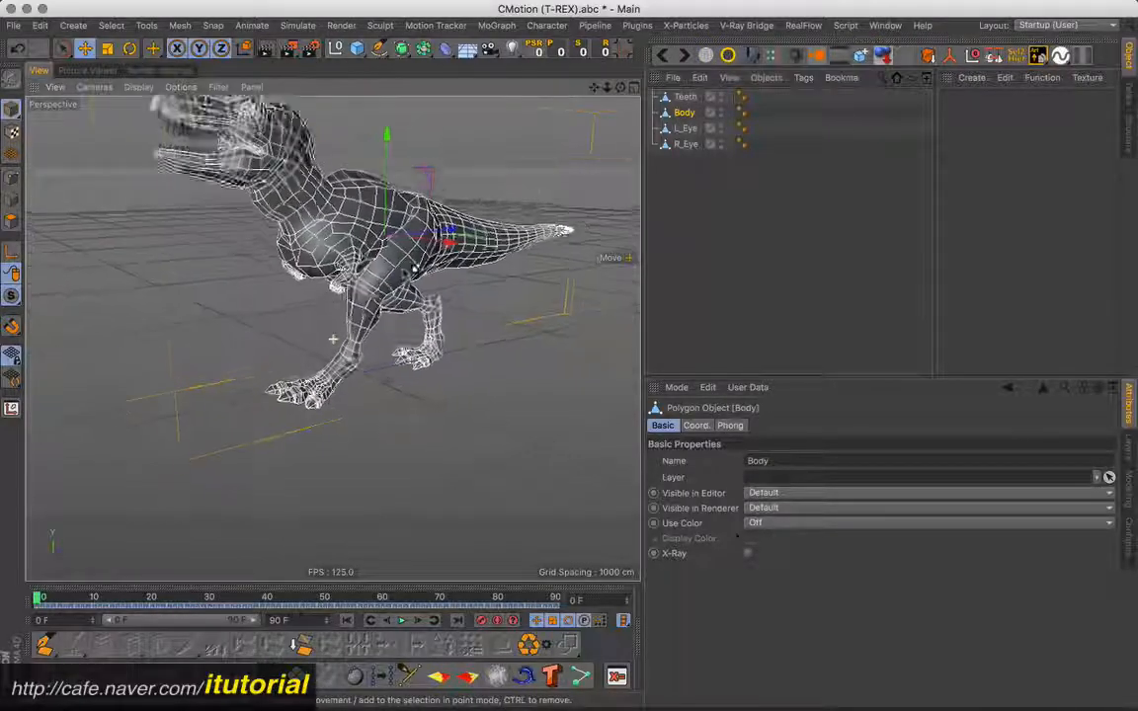
pyautogui.keyDown('alt'); pyautogui.moveTo(374, 288); pyautogui.dragTo(377, 312, button='middle'); pyautogui.keyUp('alt')
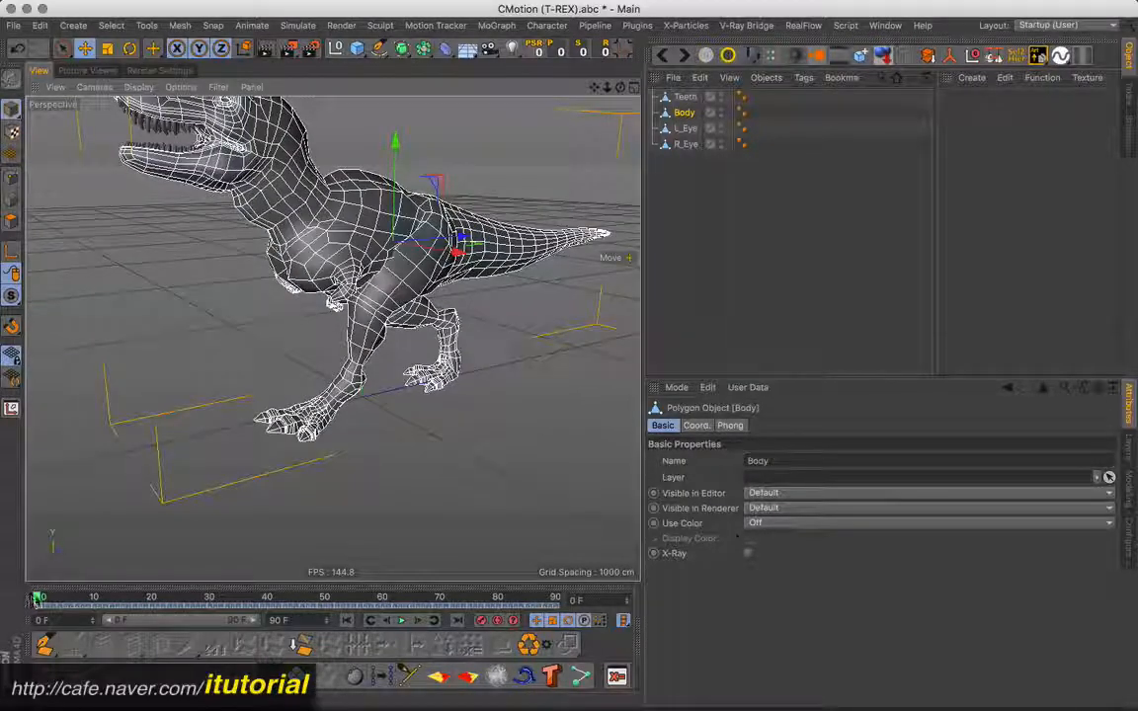
pyautogui.moveTo(38, 598)
pyautogui.mouseDown()
pyautogui.moveTo(90, 598)
pyautogui.moveTo(37, 597)
pyautogui.mouseUp()
pyautogui.keyDown('alt'); pyautogui.moveTo(329, 367); pyautogui.dragTo(444, 203); pyautogui.keyUp('alt')
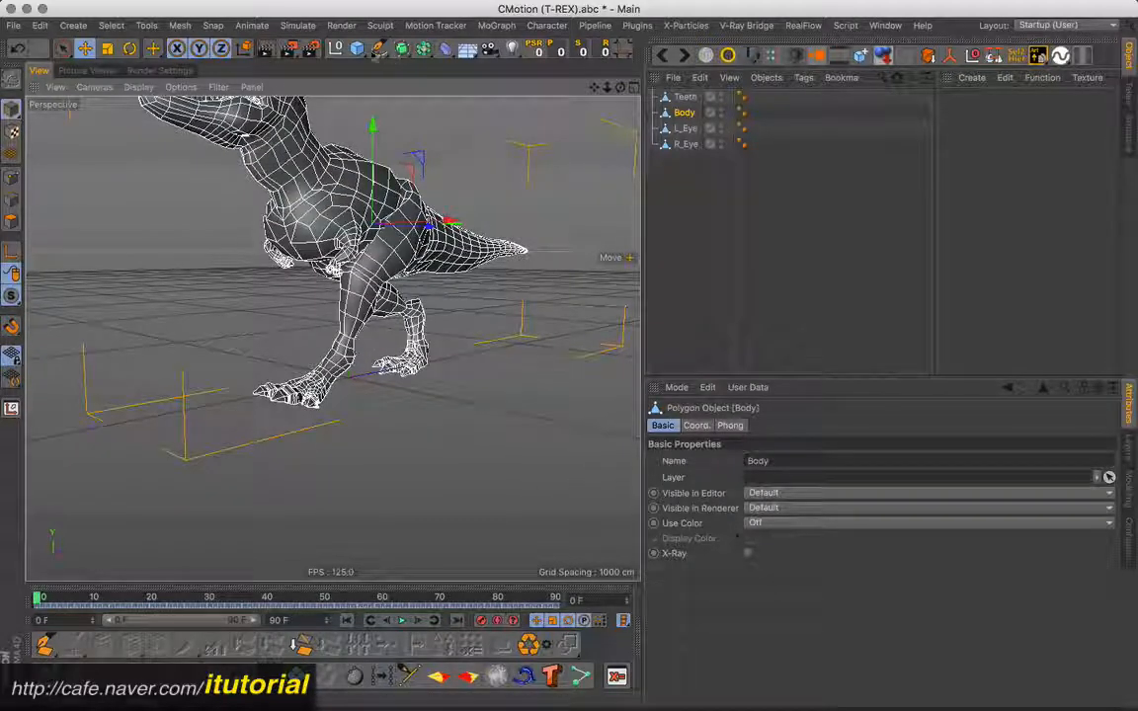
pyautogui.click(336, 48)
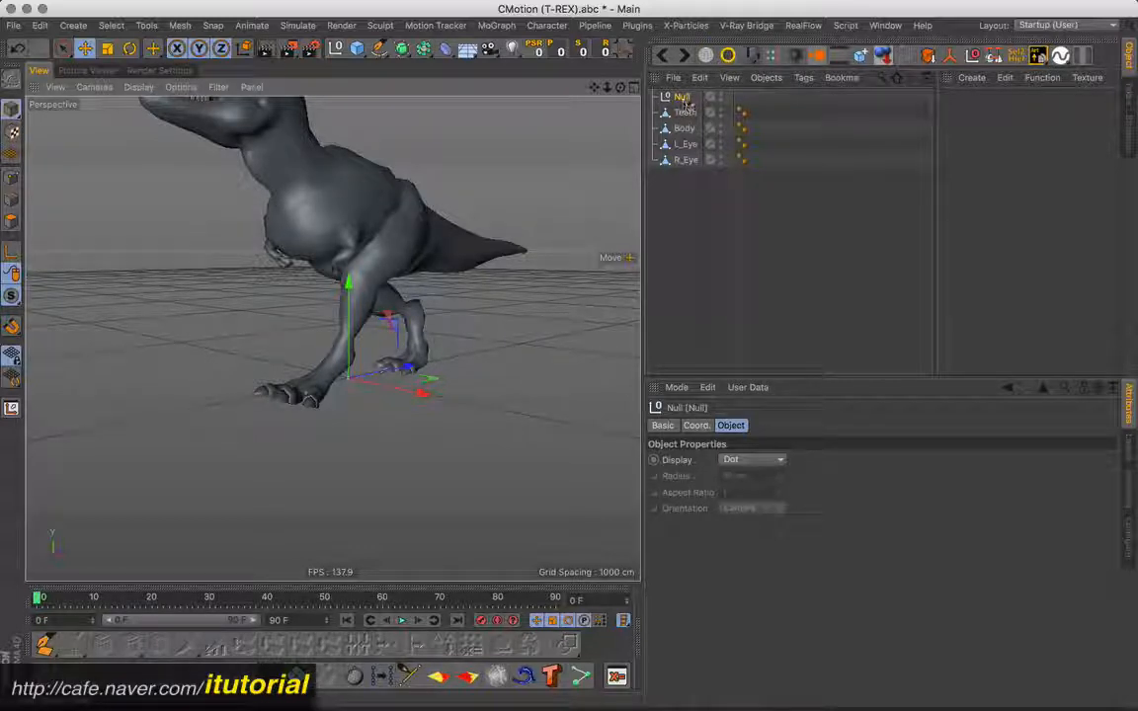
pyautogui.click(753, 460)
pyautogui.click(756, 446)
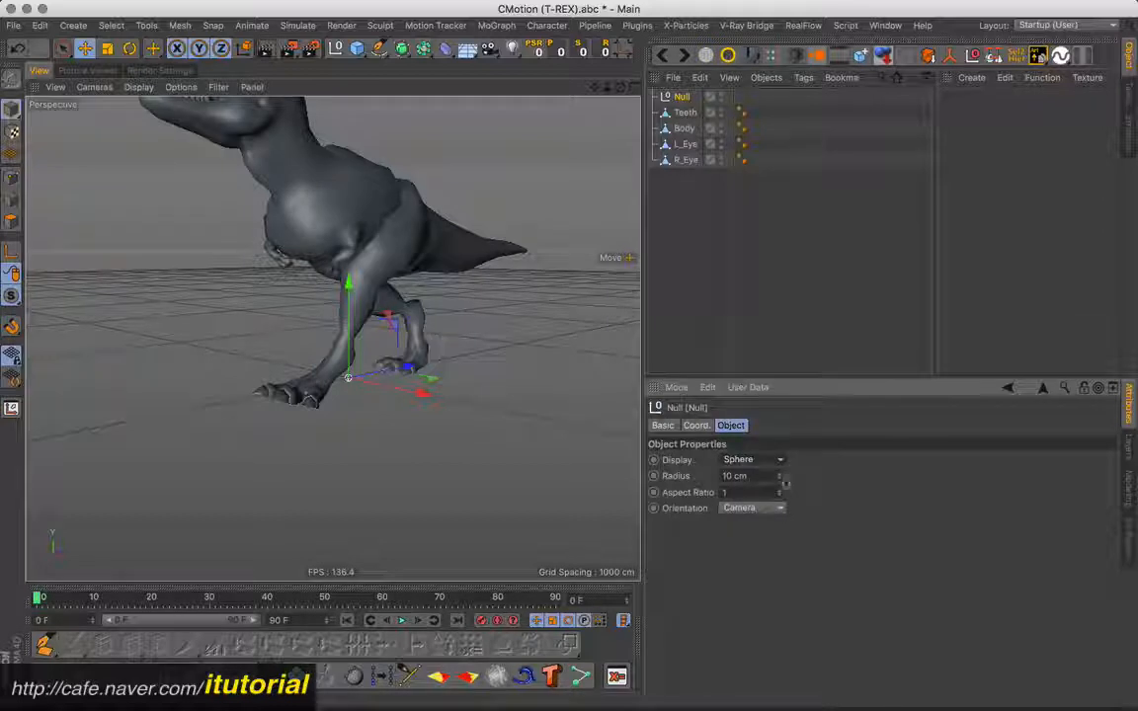
# Step: Enlarge the null's sphere display to a 52 cm radius and set its orientation to XY
pyautogui.moveTo(782, 481); pyautogui.dragTo(783, 450)
pyautogui.click(769, 514)
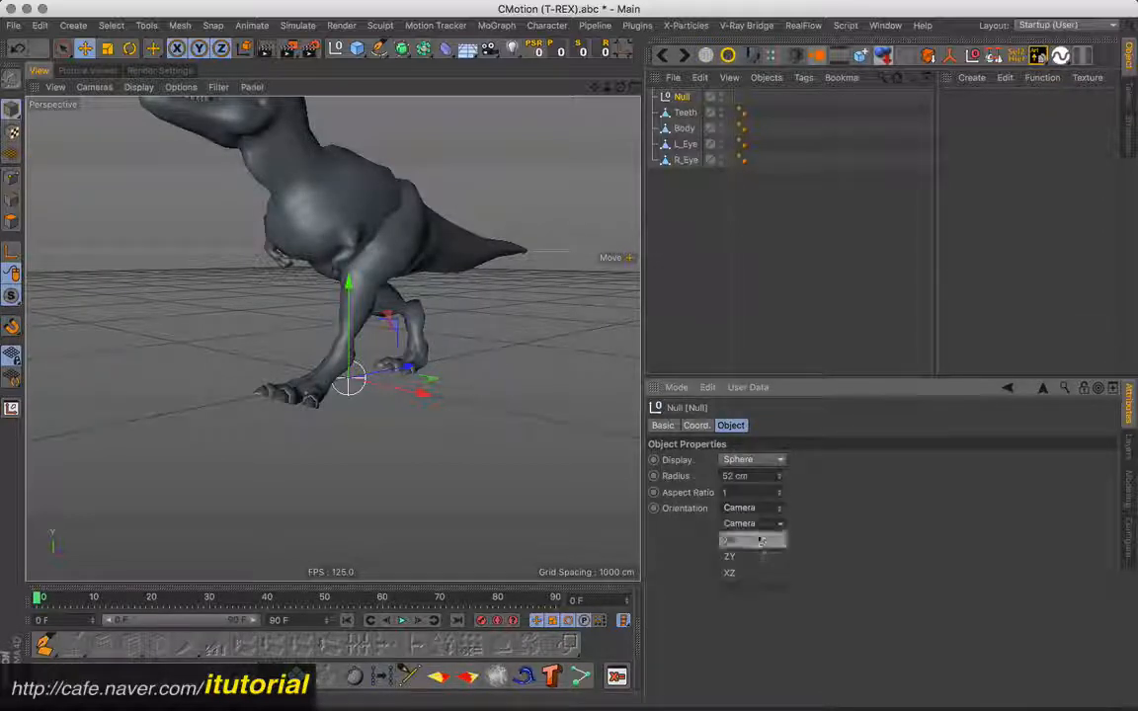
pyautogui.click(761, 537)
pyautogui.keyDown('alt'); pyautogui.moveTo(330, 346); pyautogui.dragTo(499, 339); pyautogui.keyUp('alt')
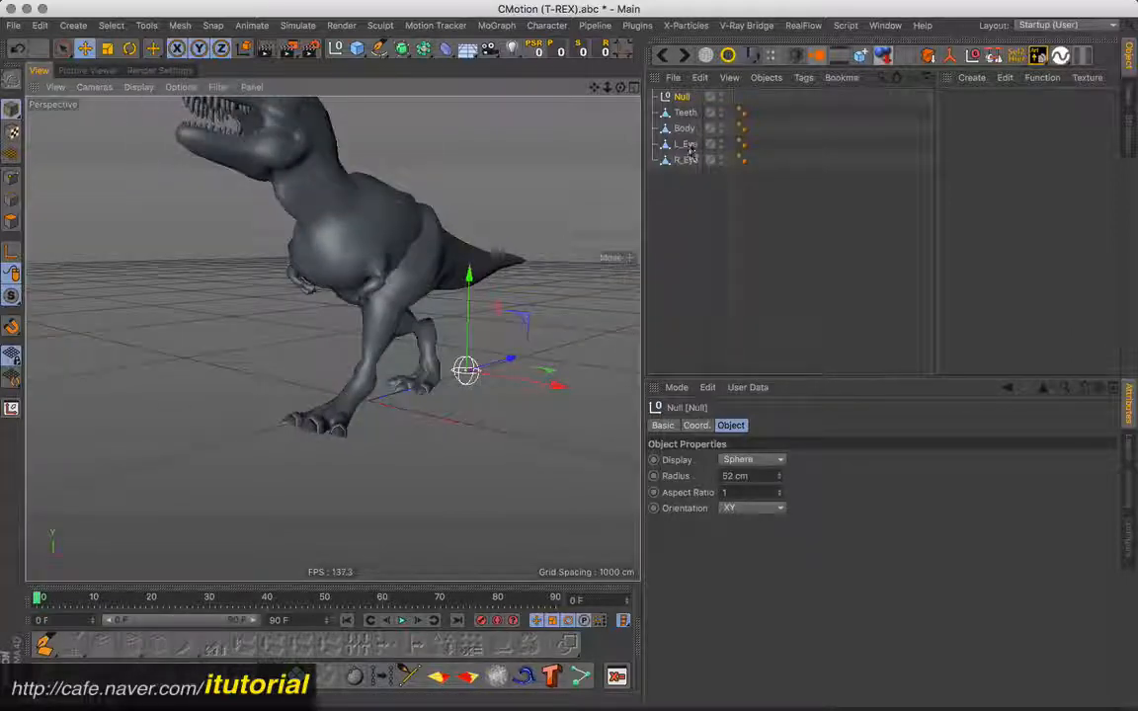
# Step: Show the Body mesh's points and look up the index number of a point on the front leg's ankle
pyautogui.click(337, 345)
pyautogui.moveTo(334, 343)
pyautogui.keyDown('alt'); pyautogui.mouseDown()
pyautogui.moveTo(321, 346)
pyautogui.moveTo(331, 351)
pyautogui.mouseUp(); pyautogui.keyUp('alt')
pyautogui.click(12, 179)
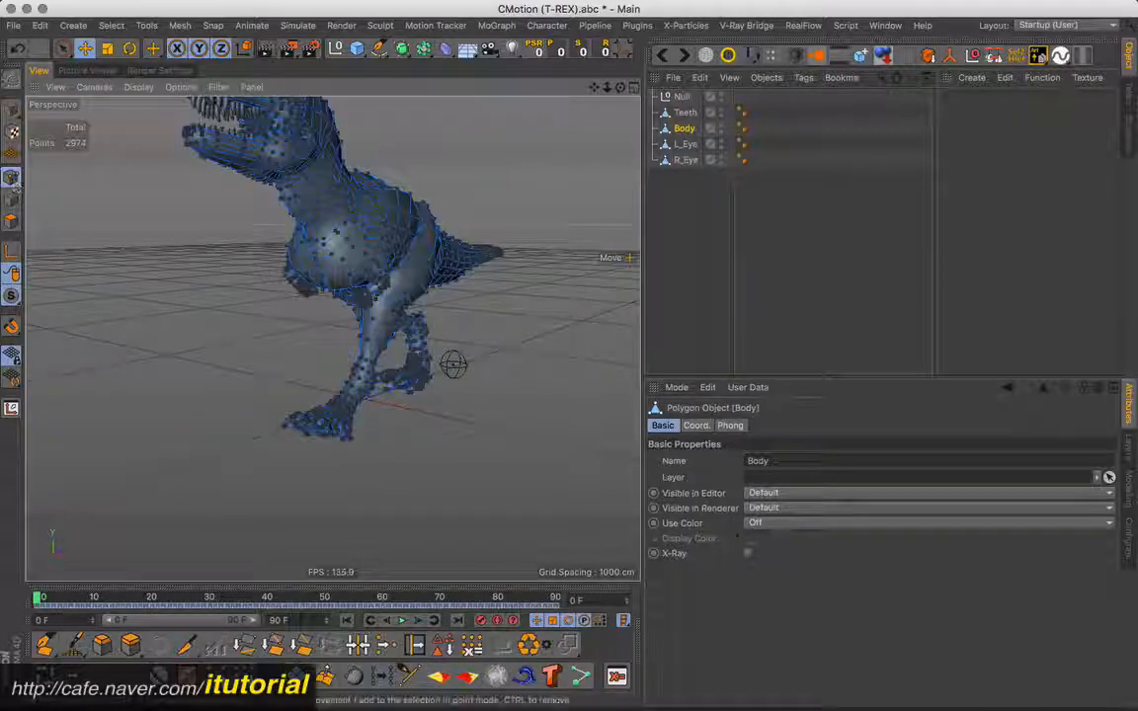
pyautogui.click(354, 393)
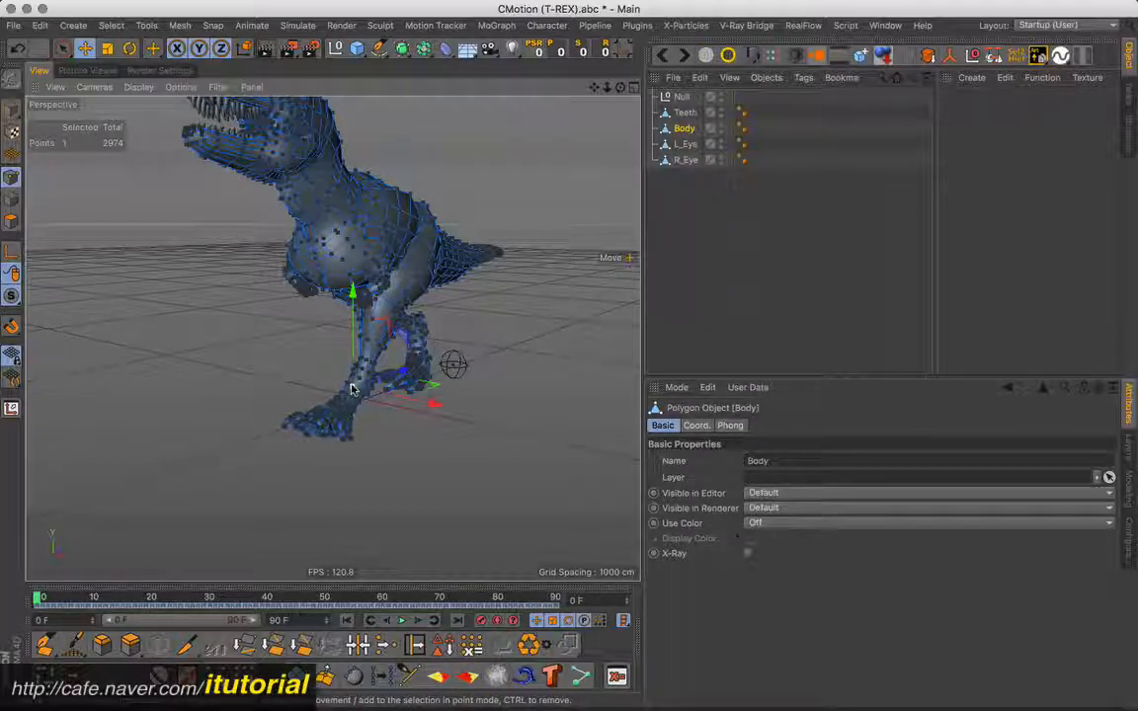
pyautogui.doubleClick(352, 389)
pyautogui.moveTo(375, 349); pyautogui.dragTo(495, 355)
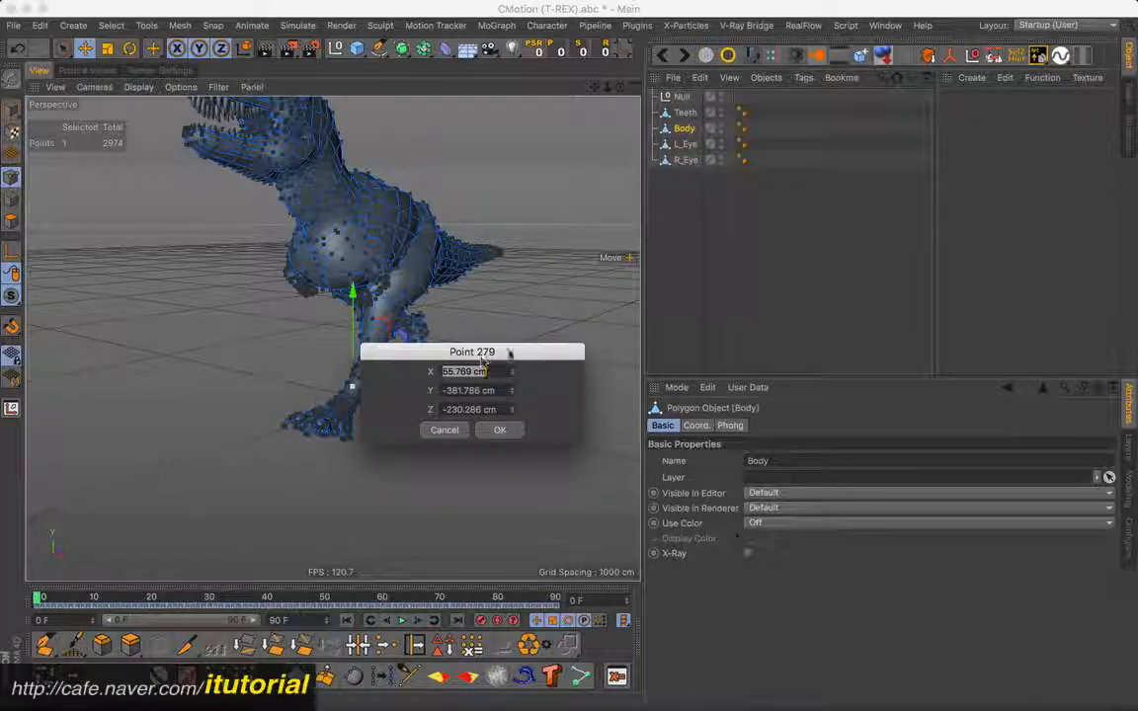
pyautogui.click(498, 429)
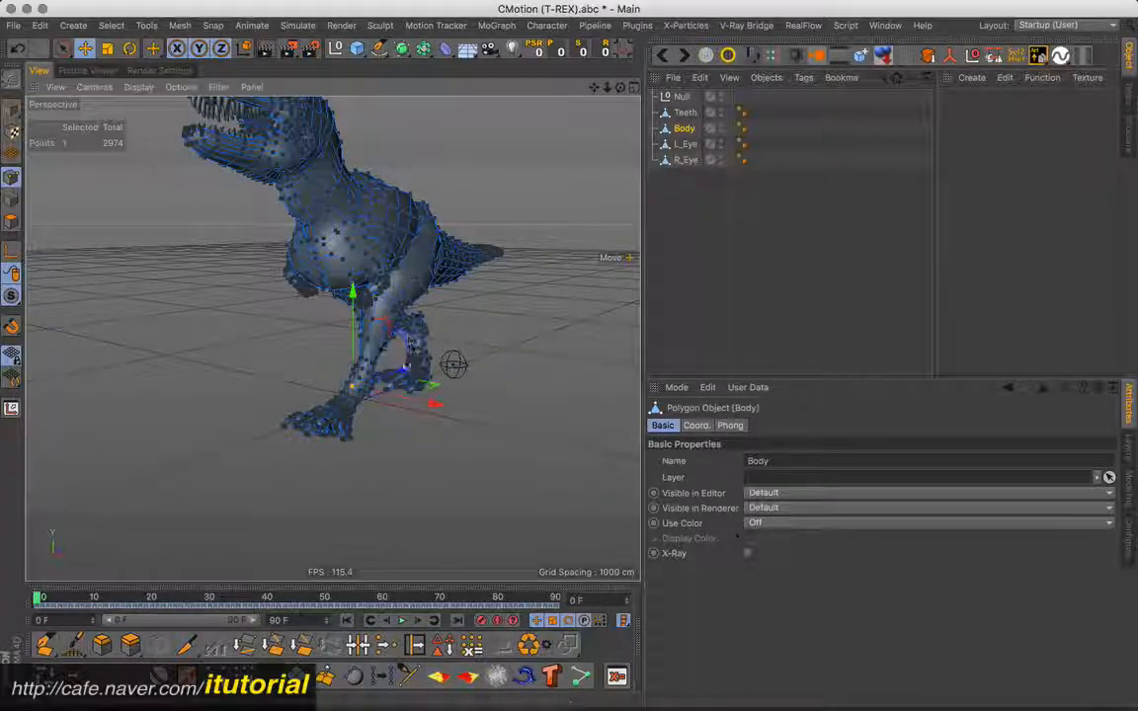
# Step: Add an XPresso tag to the Null object and place its editor window over the view
pyautogui.keyDown('alt'); pyautogui.moveTo(452, 364); pyautogui.dragTo(400, 350); pyautogui.keyUp('alt')
pyautogui.click(683, 97)
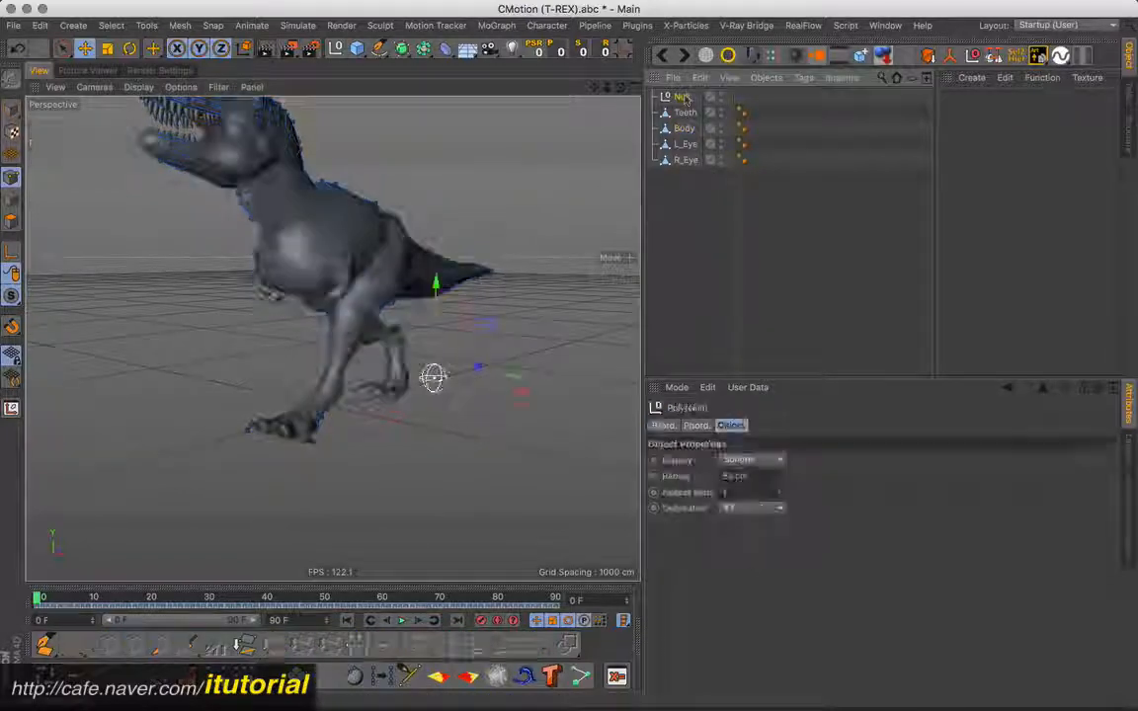
pyautogui.click(803, 79)
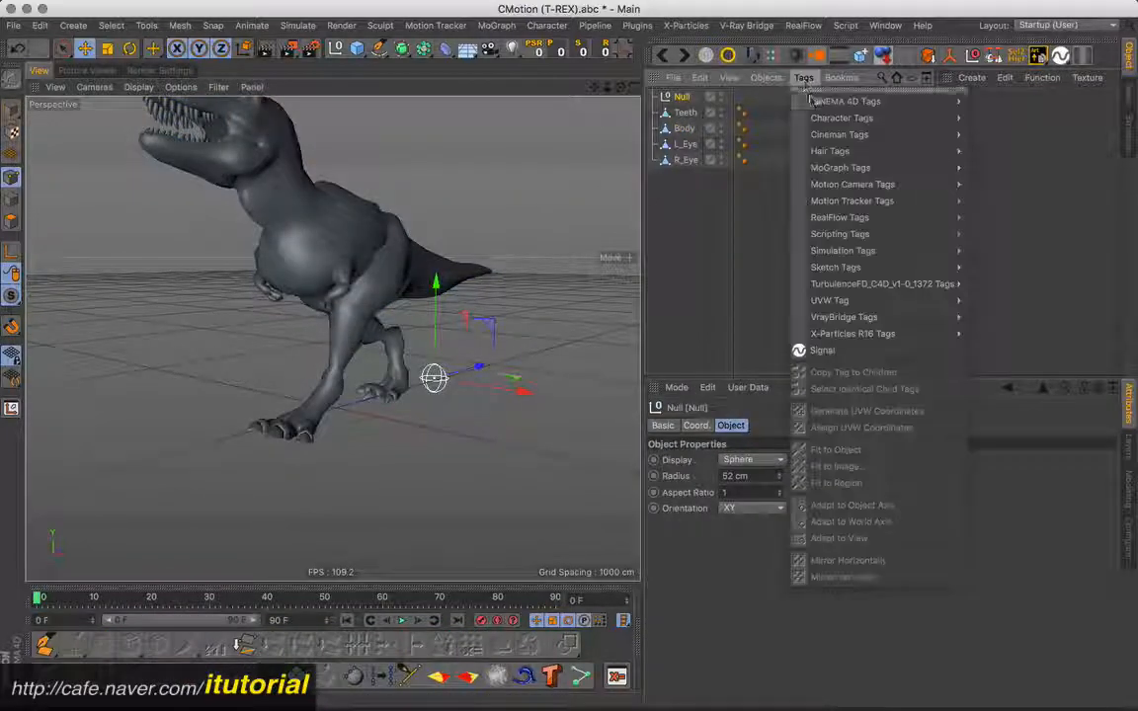
pyautogui.moveTo(869, 100)
pyautogui.click(996, 565)
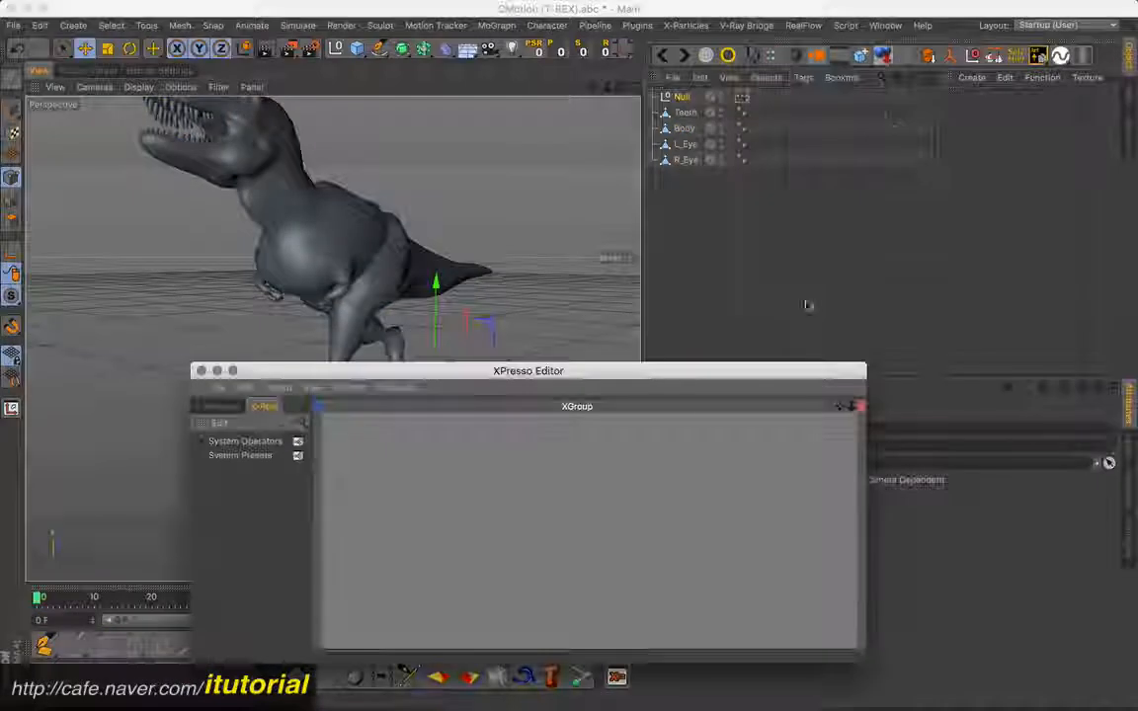
pyautogui.moveTo(533, 368); pyautogui.dragTo(643, 341)
# Step: Add the Null object as a node in the XPresso graph and give it a global position input
pyautogui.moveTo(680, 100); pyautogui.dragTo(729, 182)
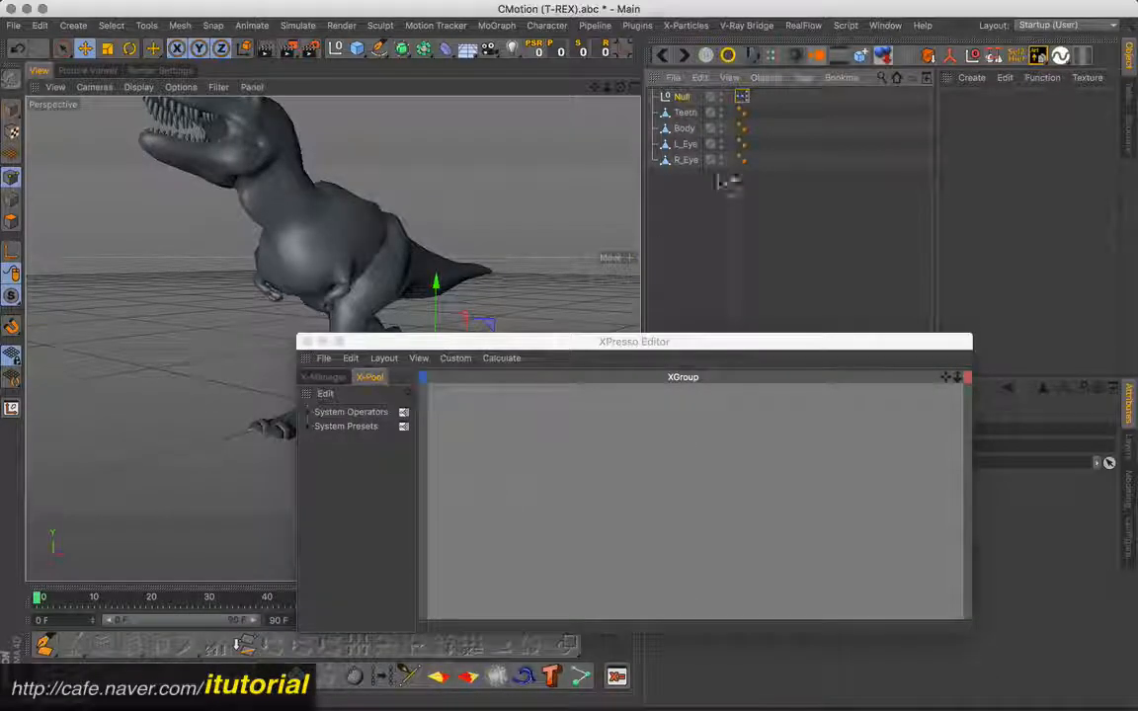
pyautogui.moveTo(735, 442); pyautogui.dragTo(732, 433)
pyautogui.click(717, 428)
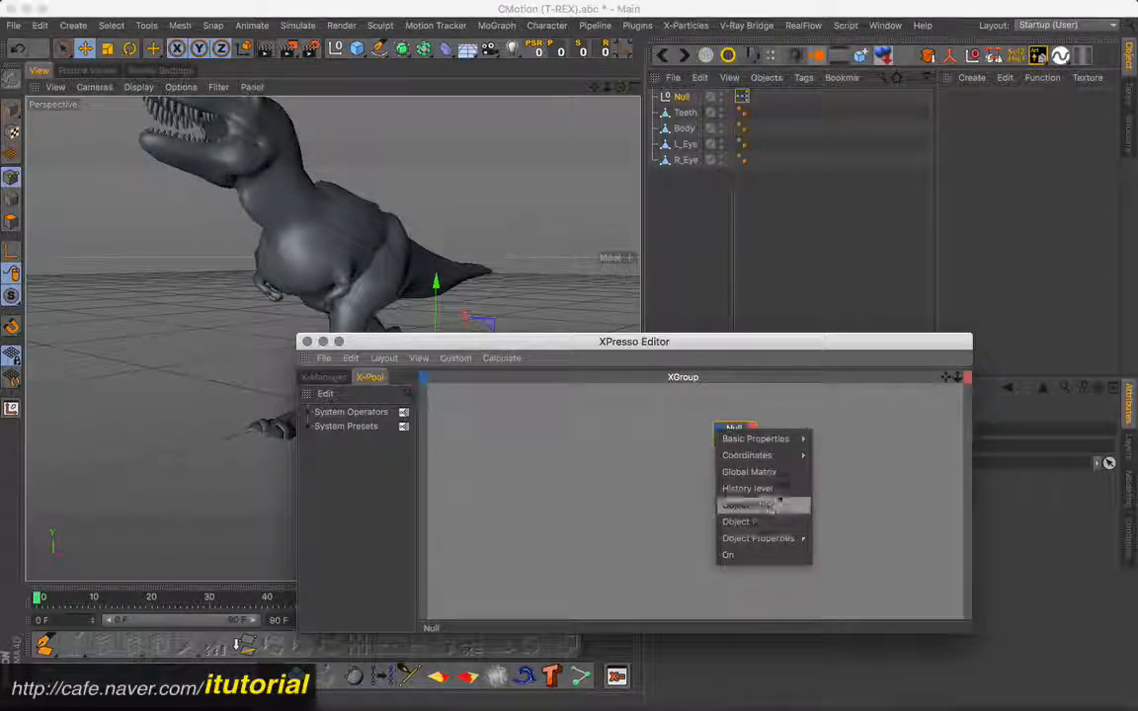
pyautogui.moveTo(787, 456)
pyautogui.moveTo(845, 471)
pyautogui.click(958, 472)
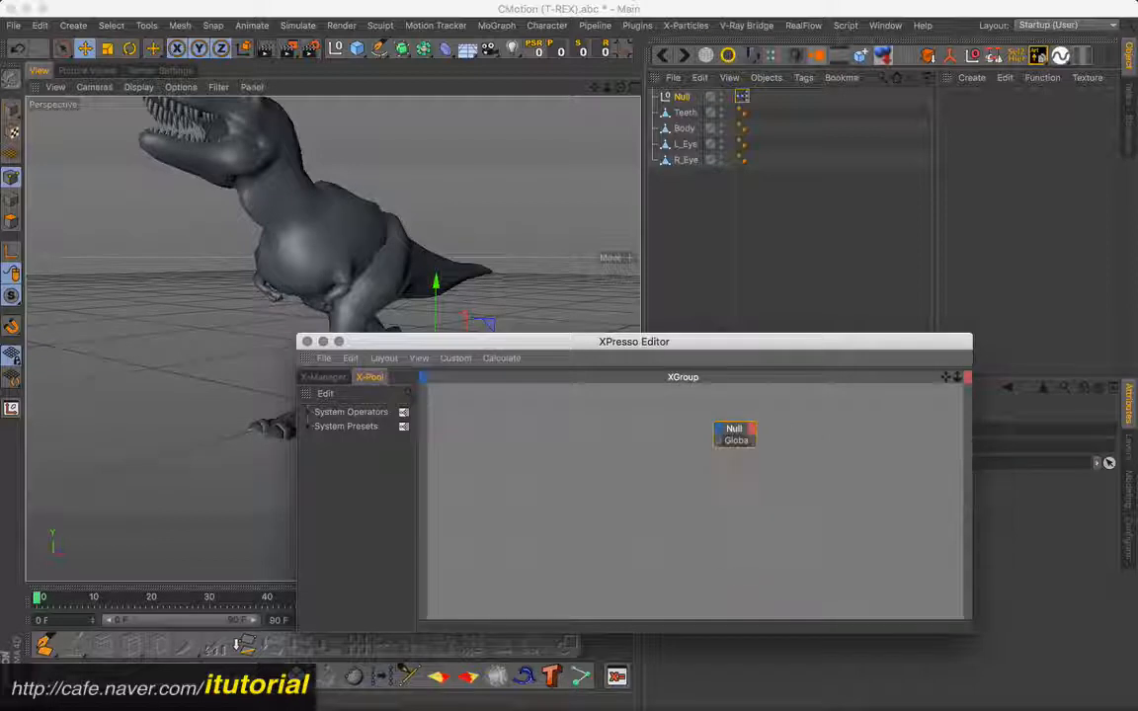
# Step: Add a Body node to the graph and place a Point node between it and the Null node
pyautogui.moveTo(683, 129); pyautogui.dragTo(474, 423)
pyautogui.rightClick(591, 428)
pyautogui.moveTo(624, 436)
pyautogui.moveTo(714, 435)
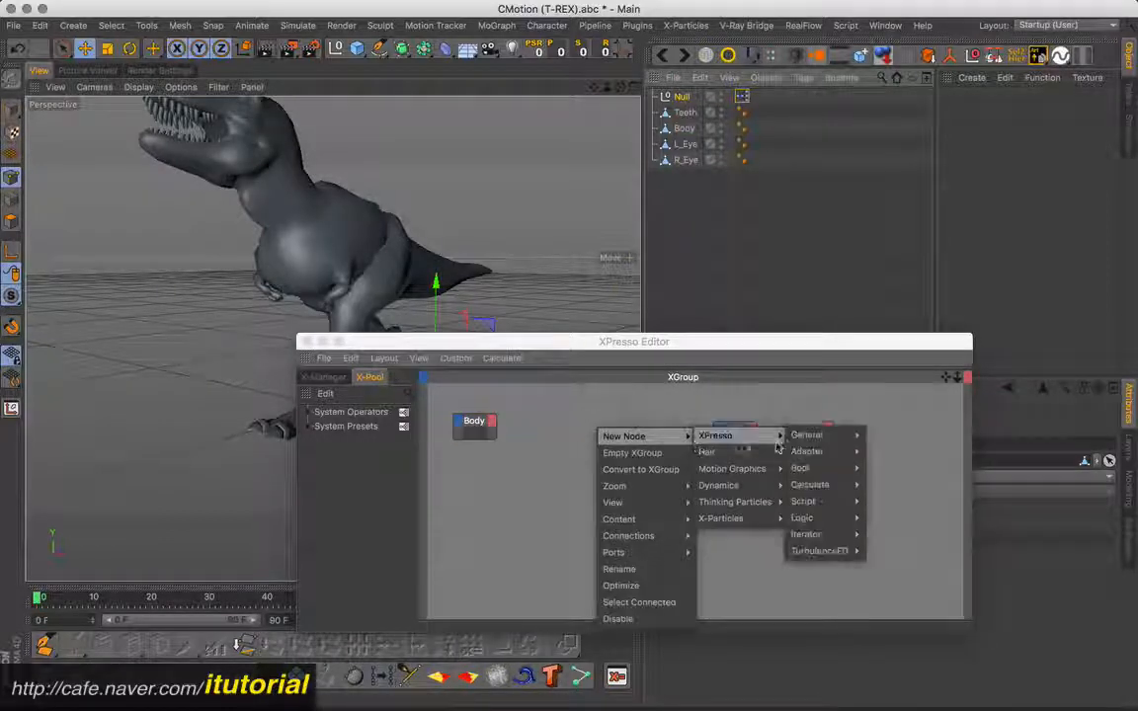
pyautogui.moveTo(806, 435)
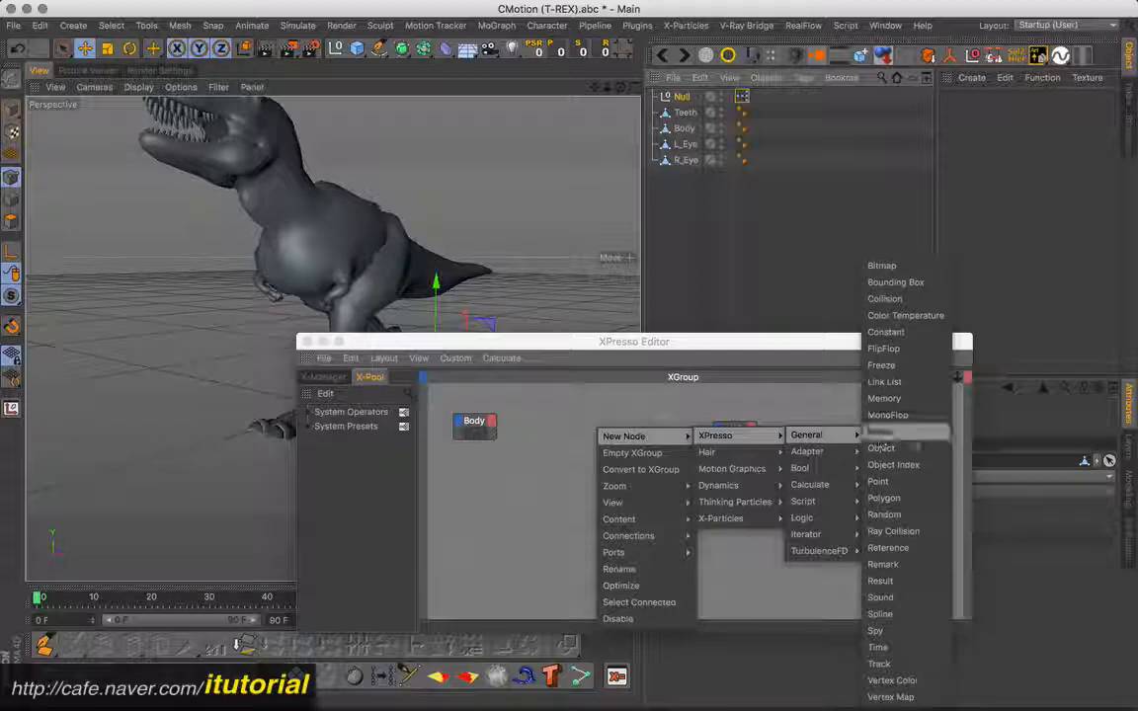
pyautogui.click(878, 481)
pyautogui.moveTo(589, 416); pyautogui.dragTo(607, 426)
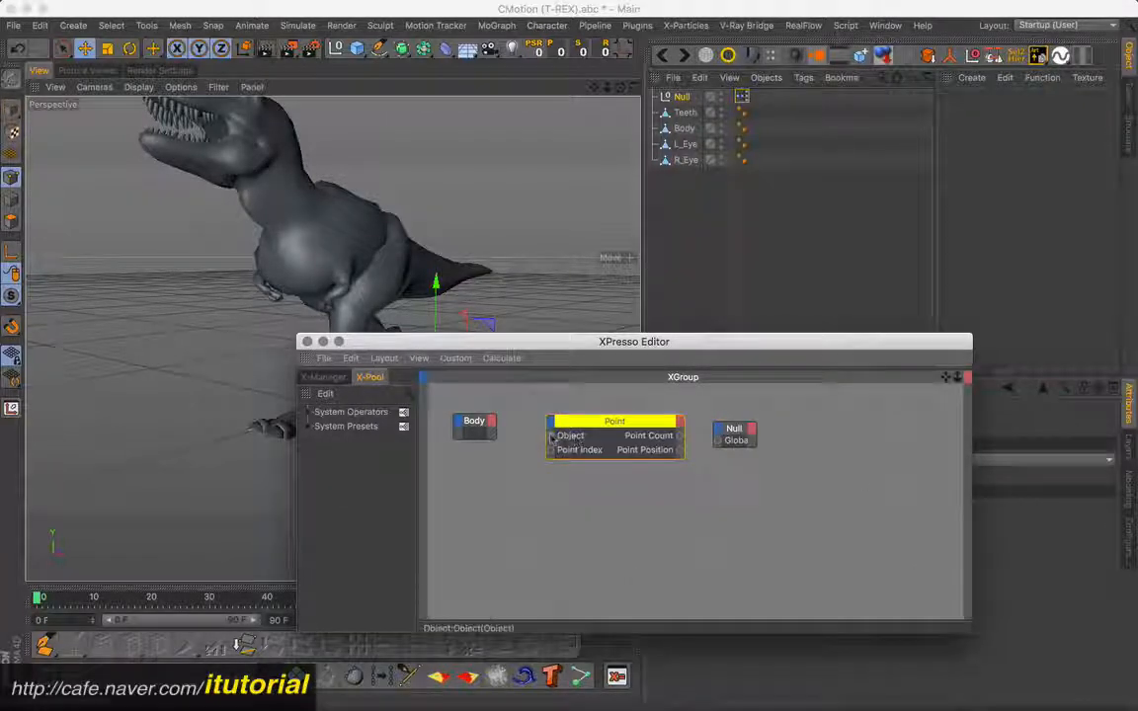
# Step: Give the Body node an Object output and connect it to the Point node's Object input
pyautogui.moveTo(491, 424); pyautogui.dragTo(492, 426)
pyautogui.click(515, 495)
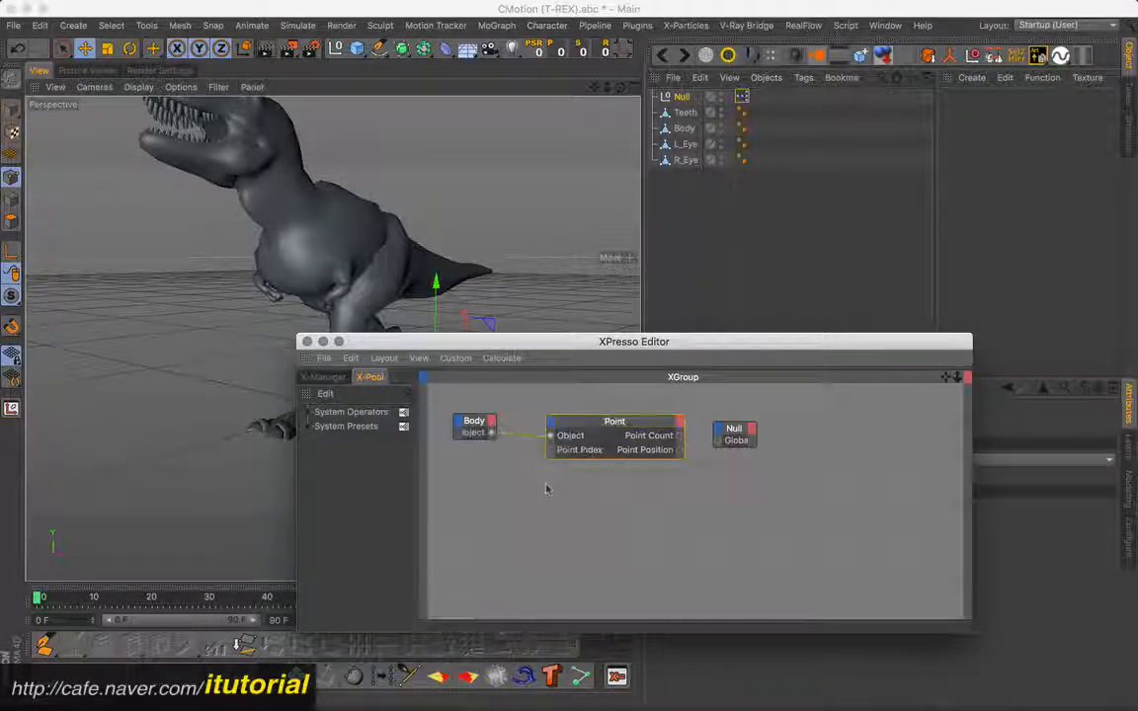
pyautogui.moveTo(591, 457); pyautogui.dragTo(583, 492)
# Step: Set the Point node's Point Index to 279 and connect its Point Position to the Null's global position input
pyautogui.moveTo(689, 348); pyautogui.dragTo(514, 359)
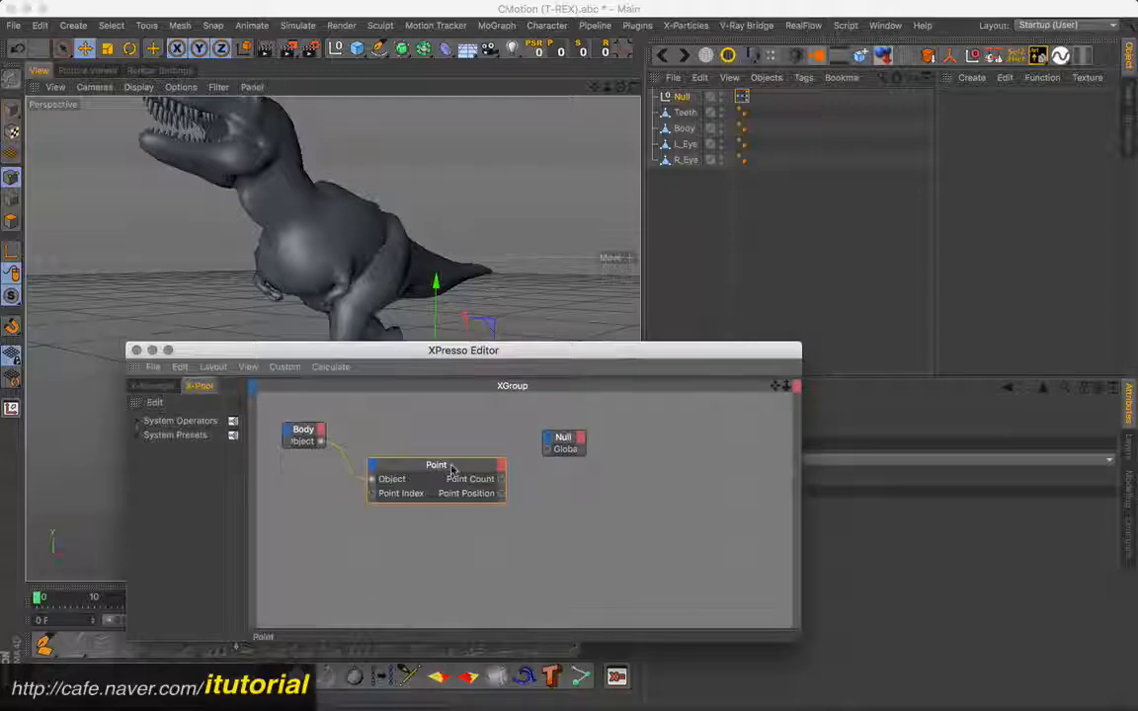
pyautogui.moveTo(633, 354); pyautogui.dragTo(475, 384)
pyautogui.click(726, 509)
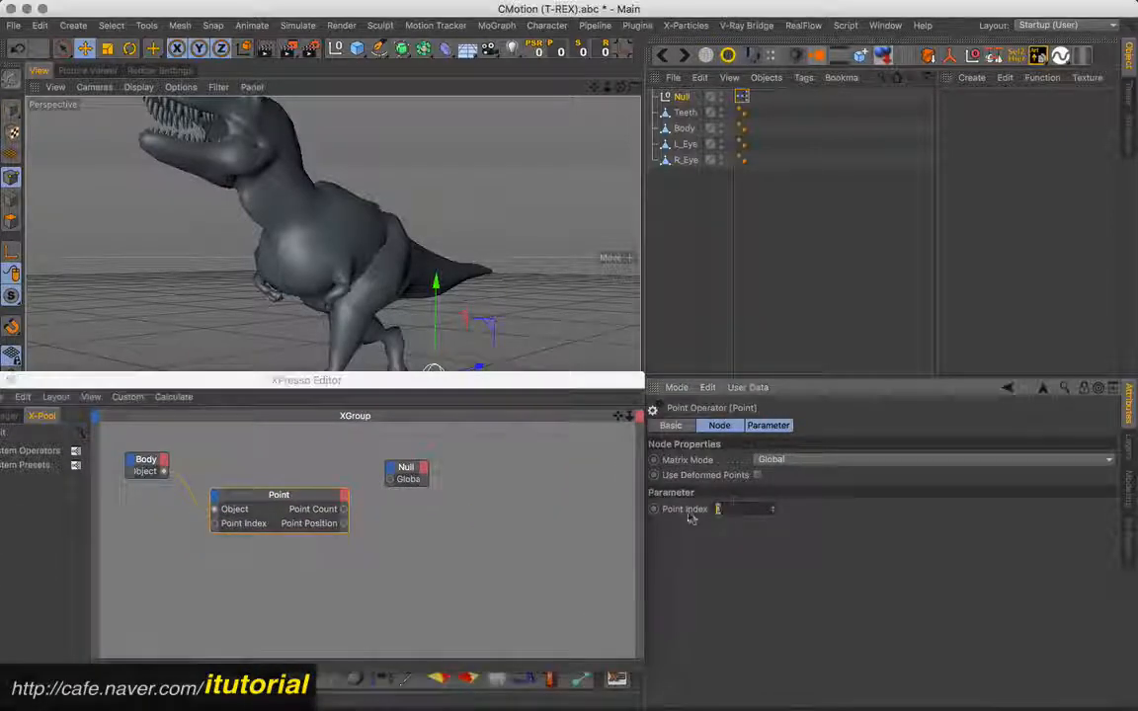
pyautogui.write('27')
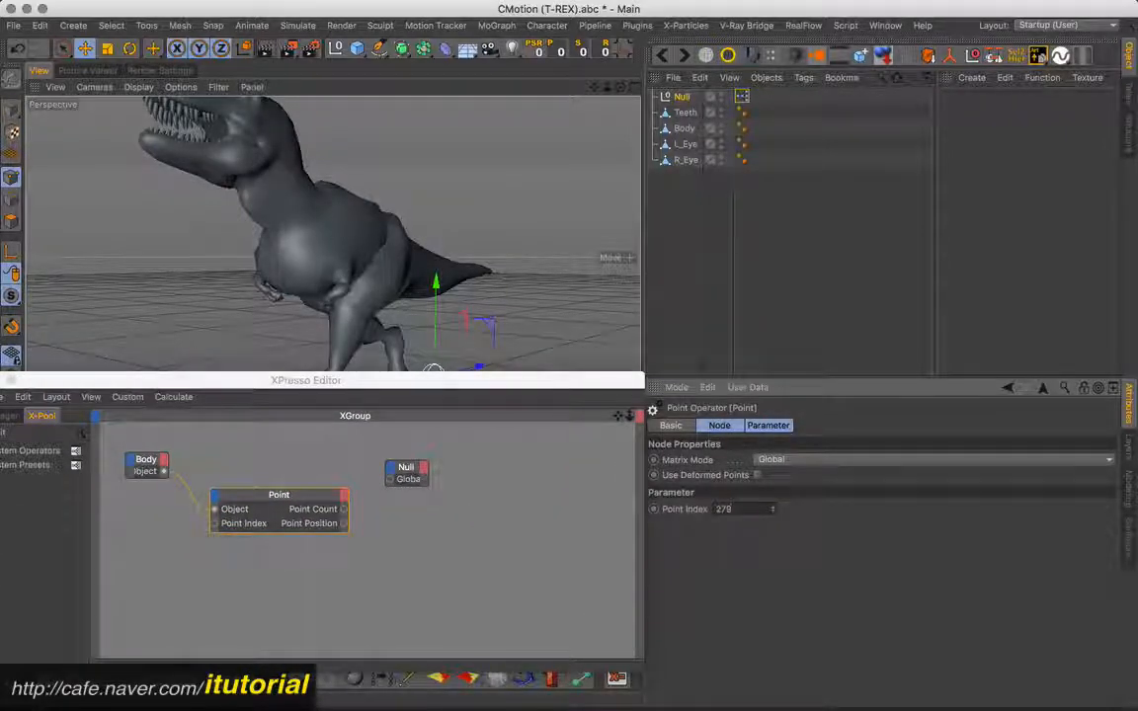
pyautogui.write('9')
pyautogui.moveTo(344, 524); pyautogui.dragTo(390, 482)
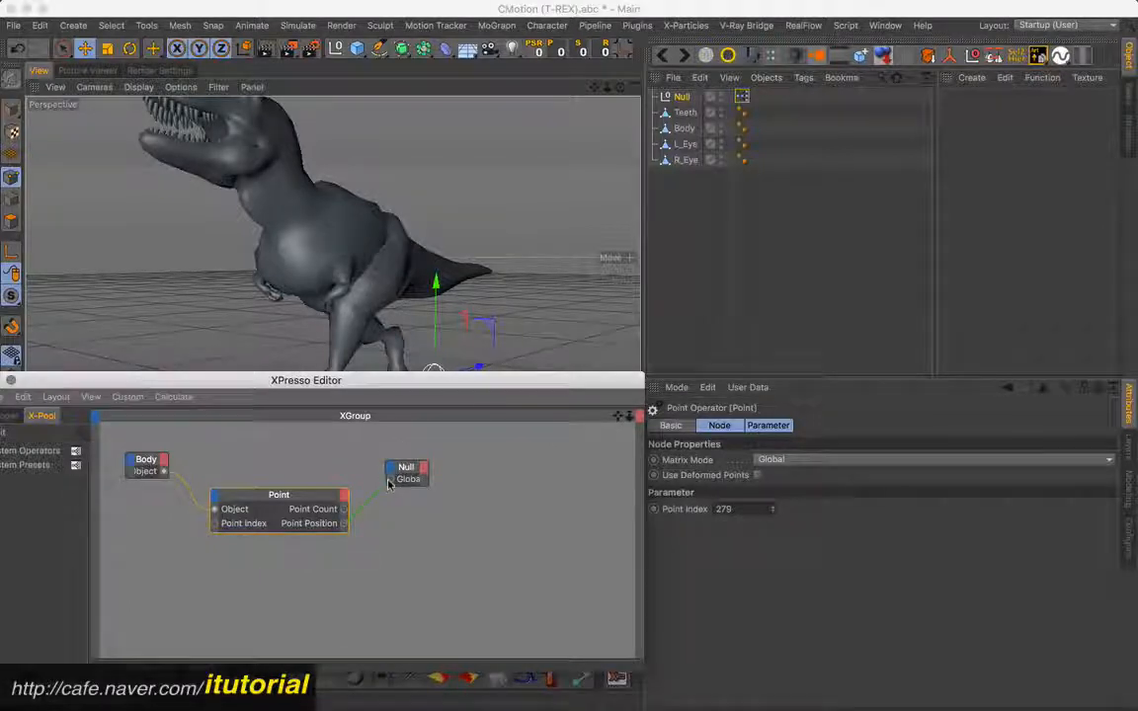
pyautogui.moveTo(416, 382); pyautogui.dragTo(417, 526)
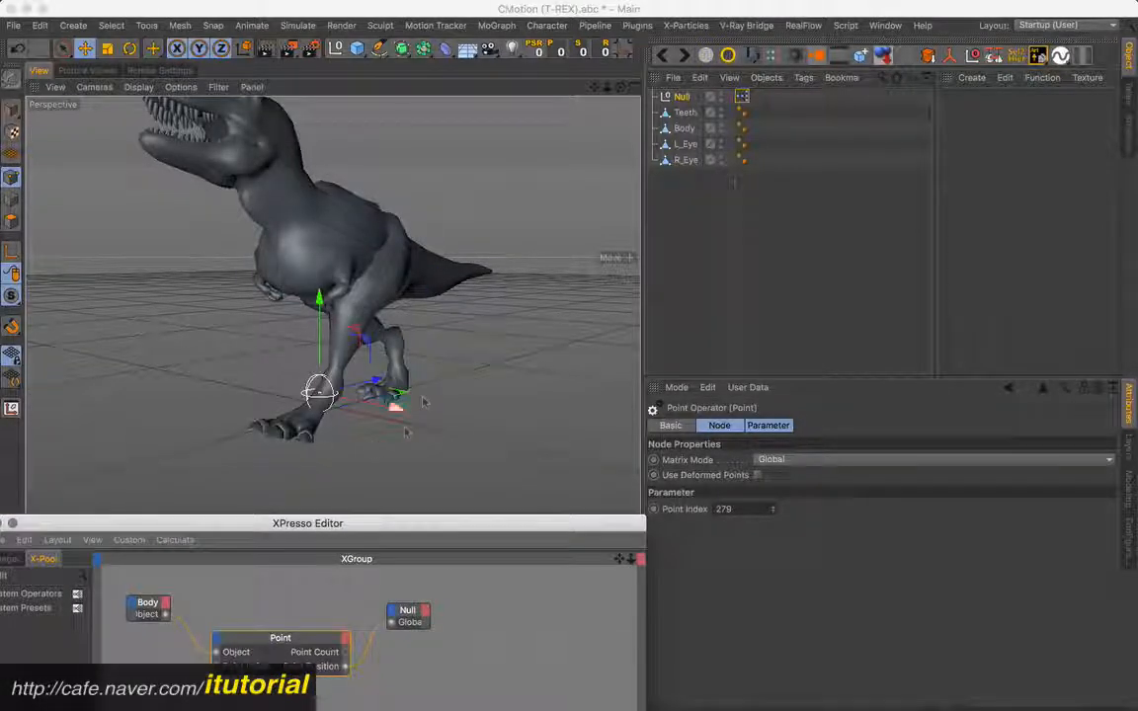
# Step: Play the animation and check from several angles whether the null follows the T-Rex's ankle
pyautogui.moveTo(424, 401)
pyautogui.keyDown('alt'); pyautogui.mouseDown()
pyautogui.moveTo(434, 385)
pyautogui.moveTo(420, 379)
pyautogui.moveTo(431, 385)
pyautogui.mouseUp(); pyautogui.keyUp('alt')
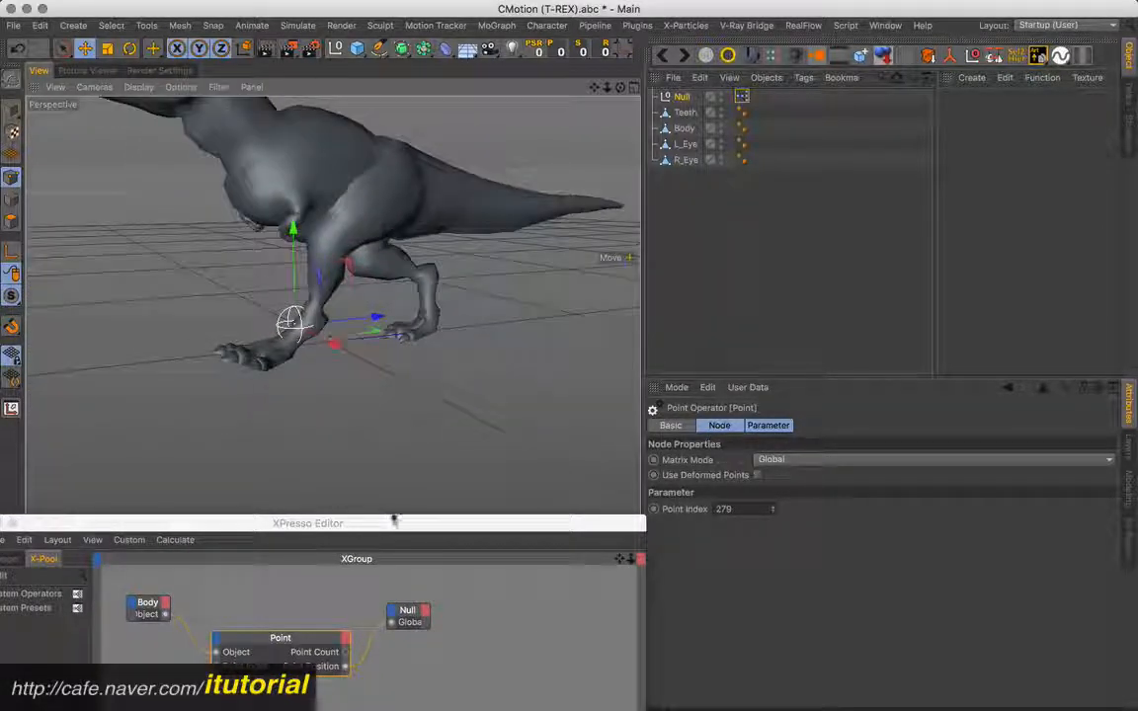
pyautogui.moveTo(393, 521); pyautogui.dragTo(460, 647)
pyautogui.click(403, 620)
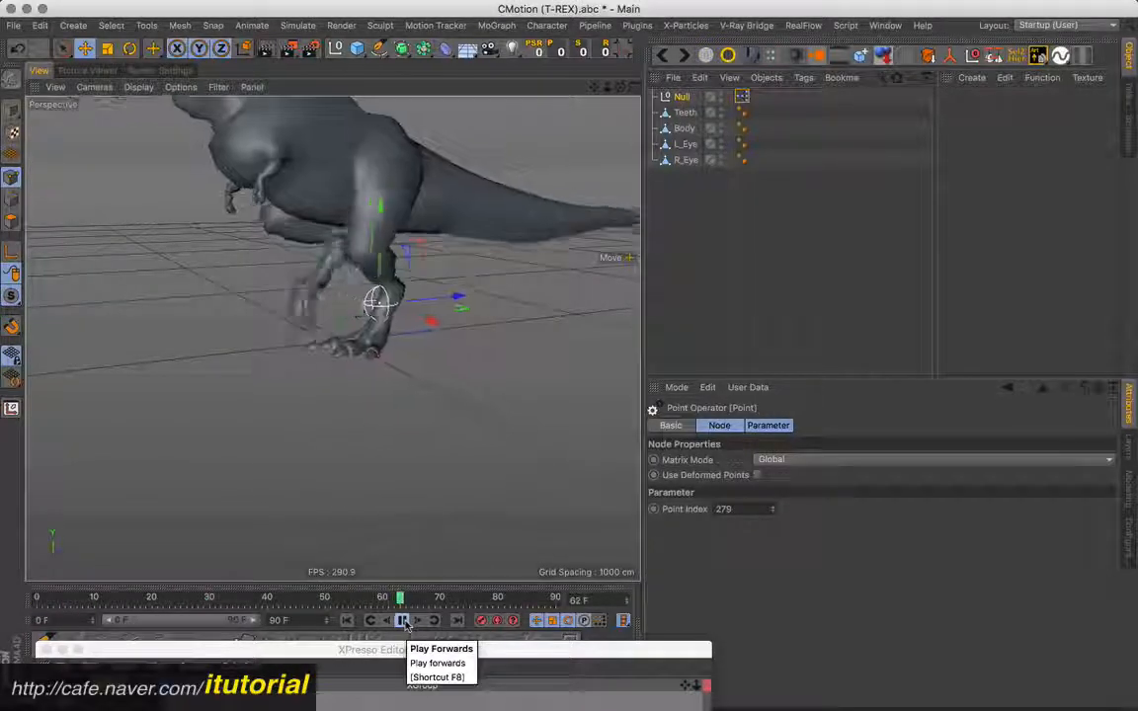
pyautogui.moveTo(620, 86); pyautogui.dragTo(596, 219)
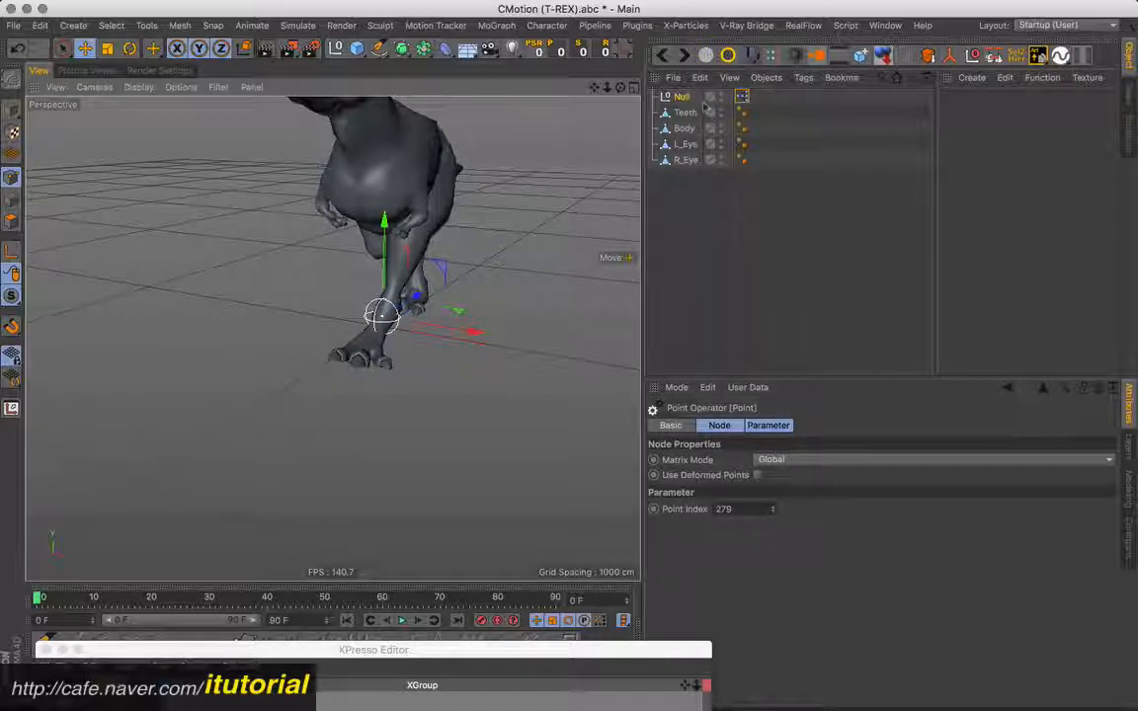
# Step: Add a user data entry named index to the Null object
pyautogui.moveTo(498, 649); pyautogui.dragTo(437, 250)
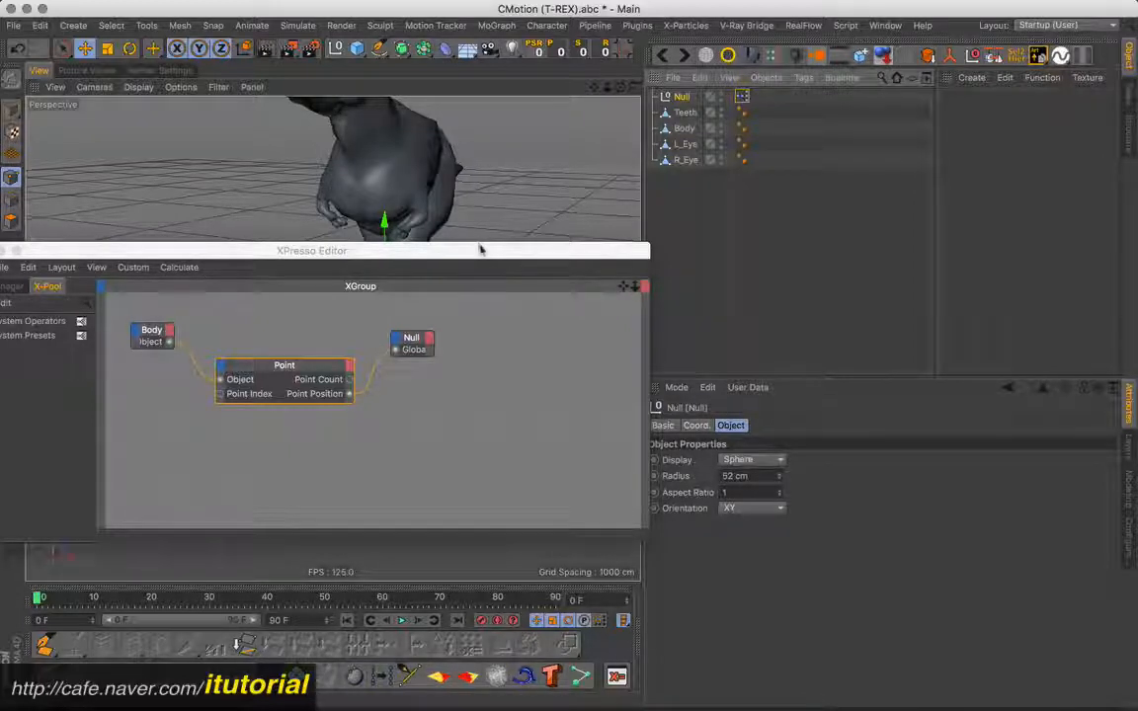
pyautogui.moveTo(480, 249); pyautogui.dragTo(411, 321)
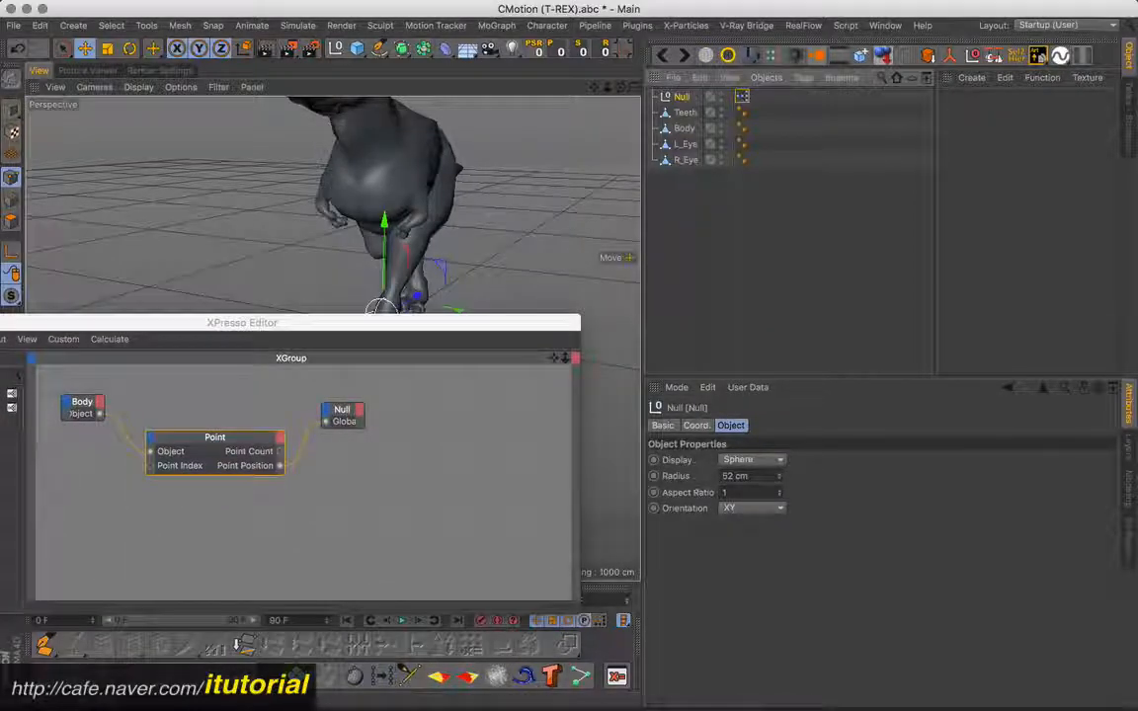
pyautogui.click(747, 387)
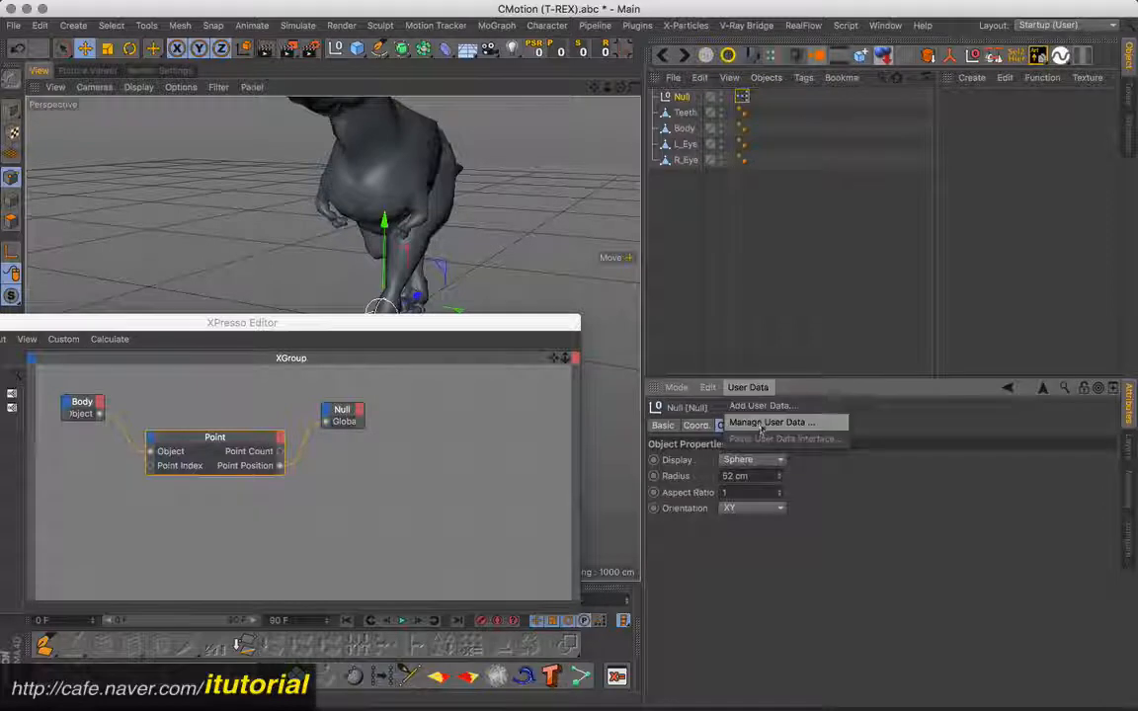
pyautogui.click(751, 423)
pyautogui.moveTo(624, 196); pyautogui.dragTo(452, 203)
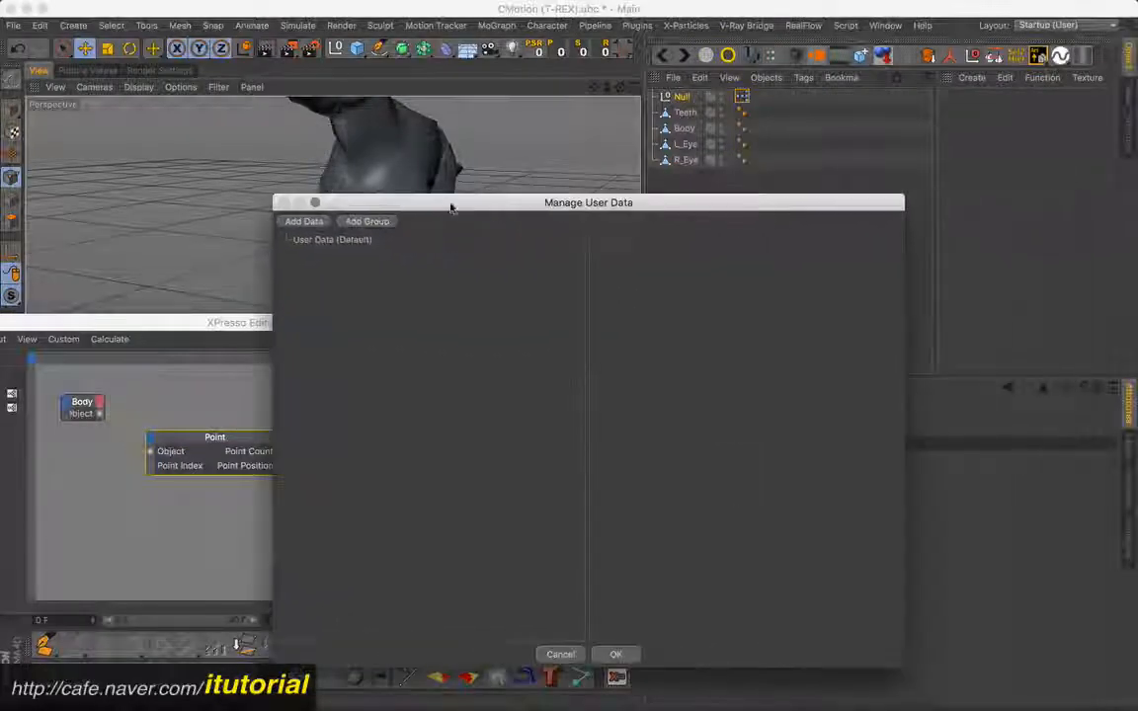
pyautogui.click(303, 222)
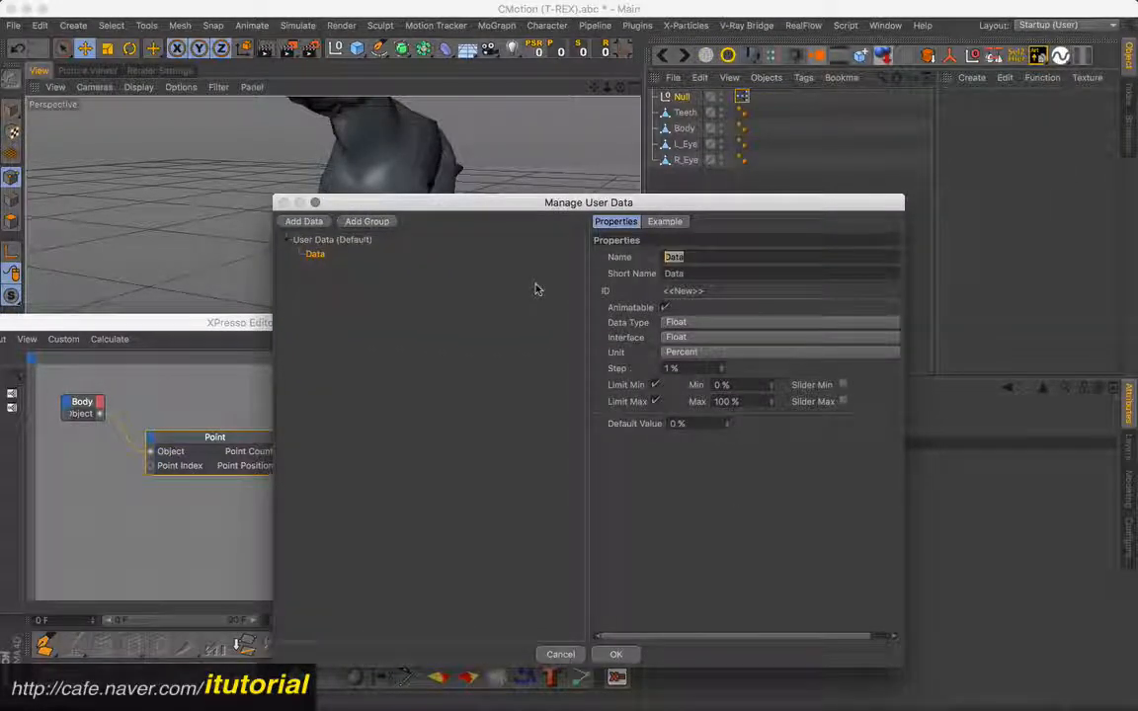
pyautogui.write('index')
pyautogui.press('Return')
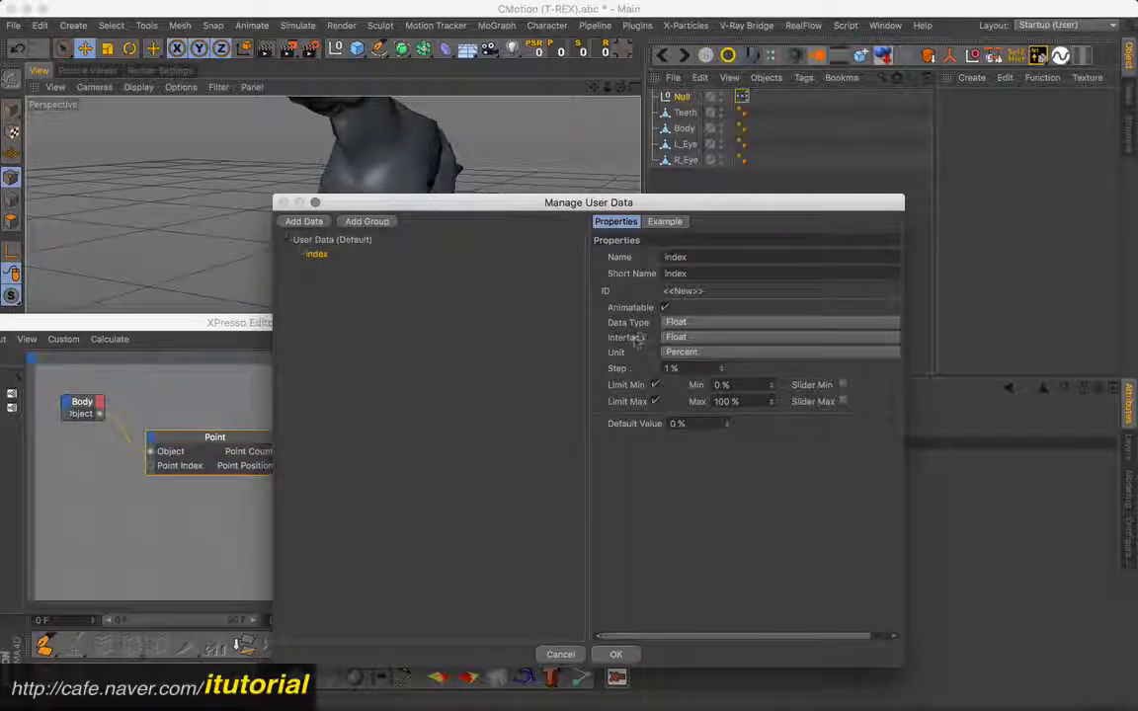
# Step: Set the index user data's unit to Real, remove its minimum and maximum limits, and apply the user data
pyautogui.click(691, 352)
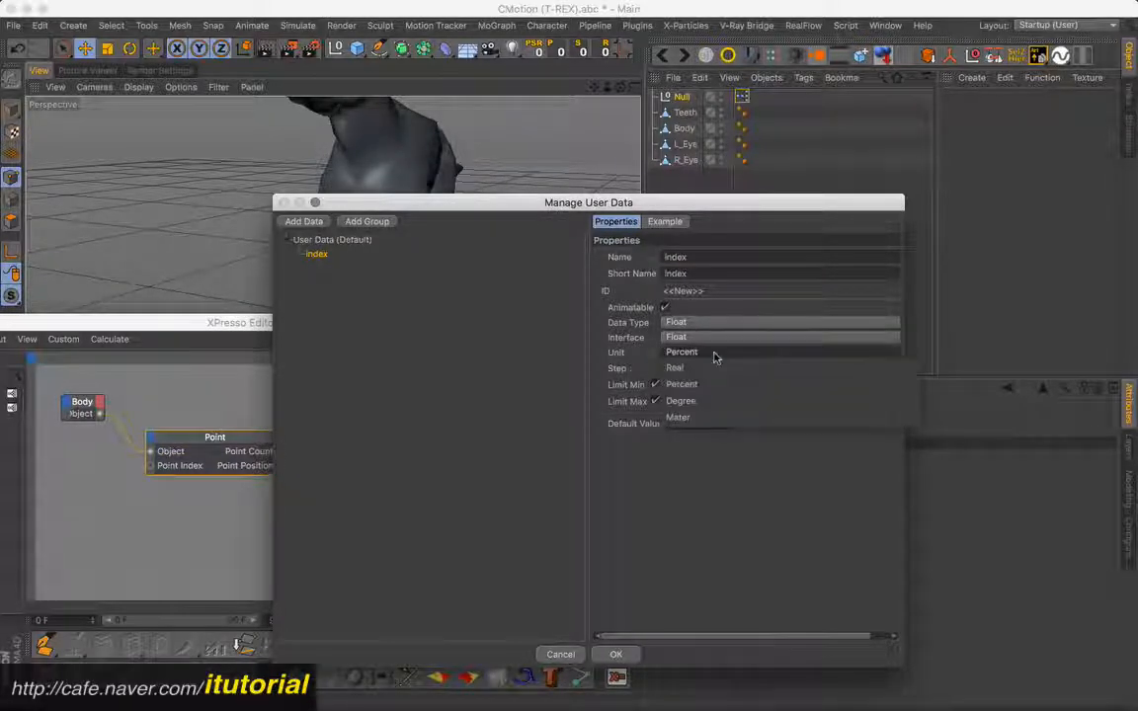
pyautogui.click(677, 366)
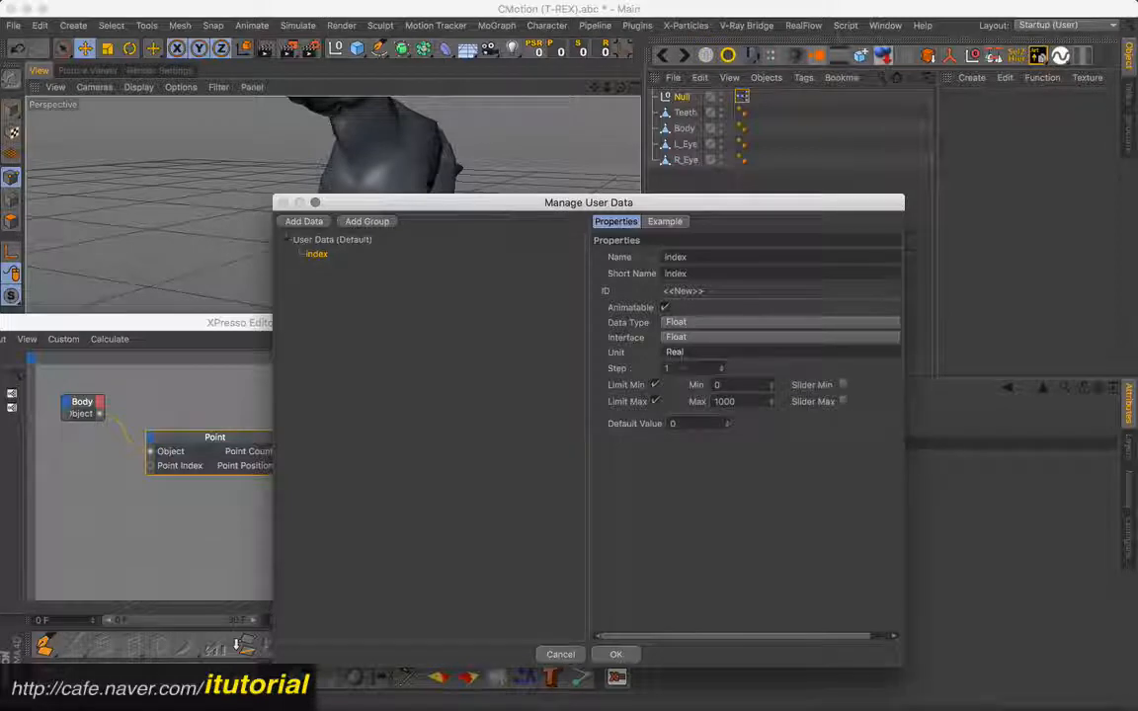
pyautogui.click(655, 401)
pyautogui.click(655, 384)
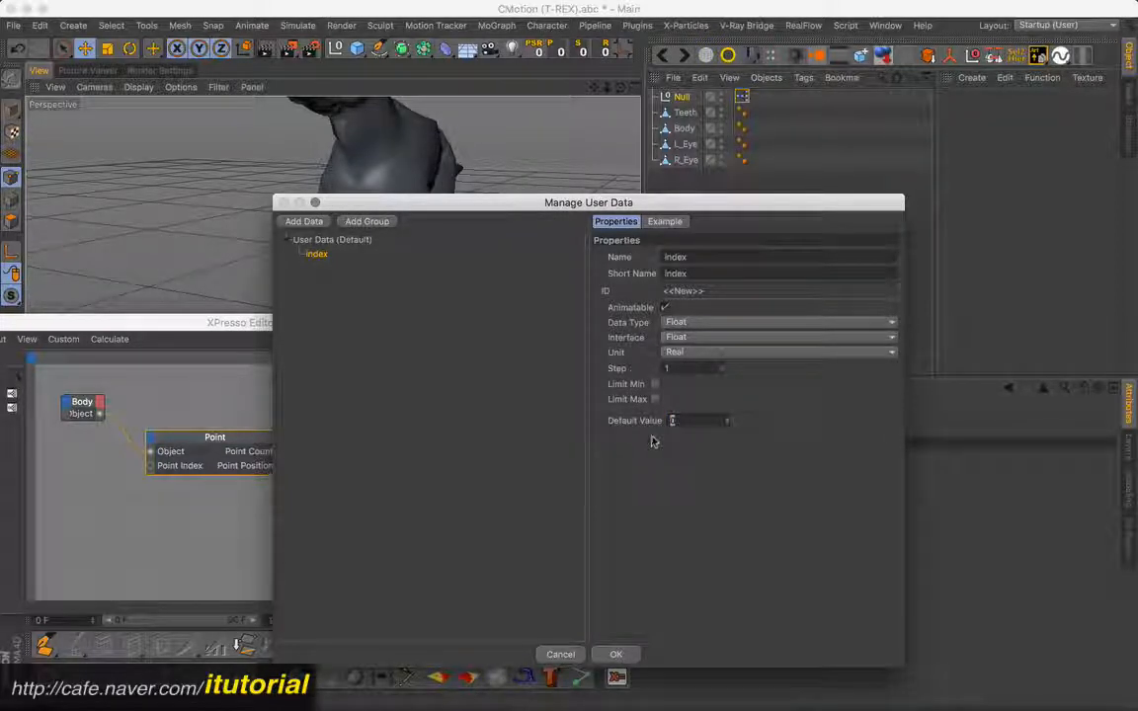
pyautogui.click(627, 657)
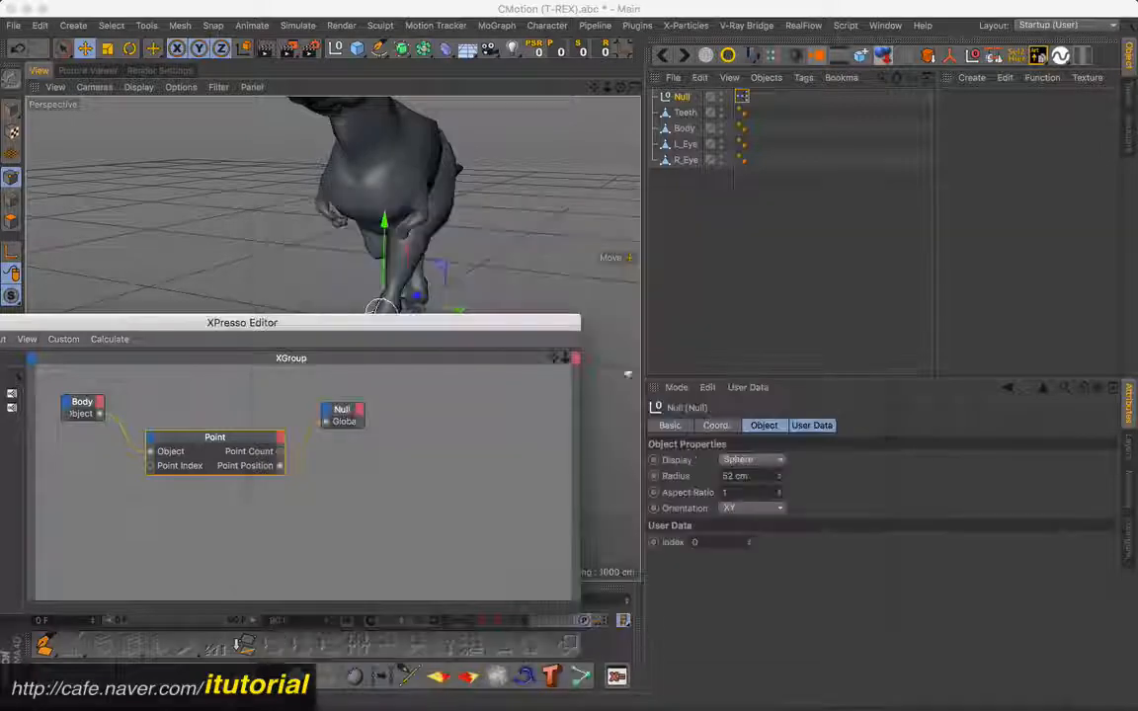
pyautogui.moveTo(522, 324); pyautogui.dragTo(571, 309)
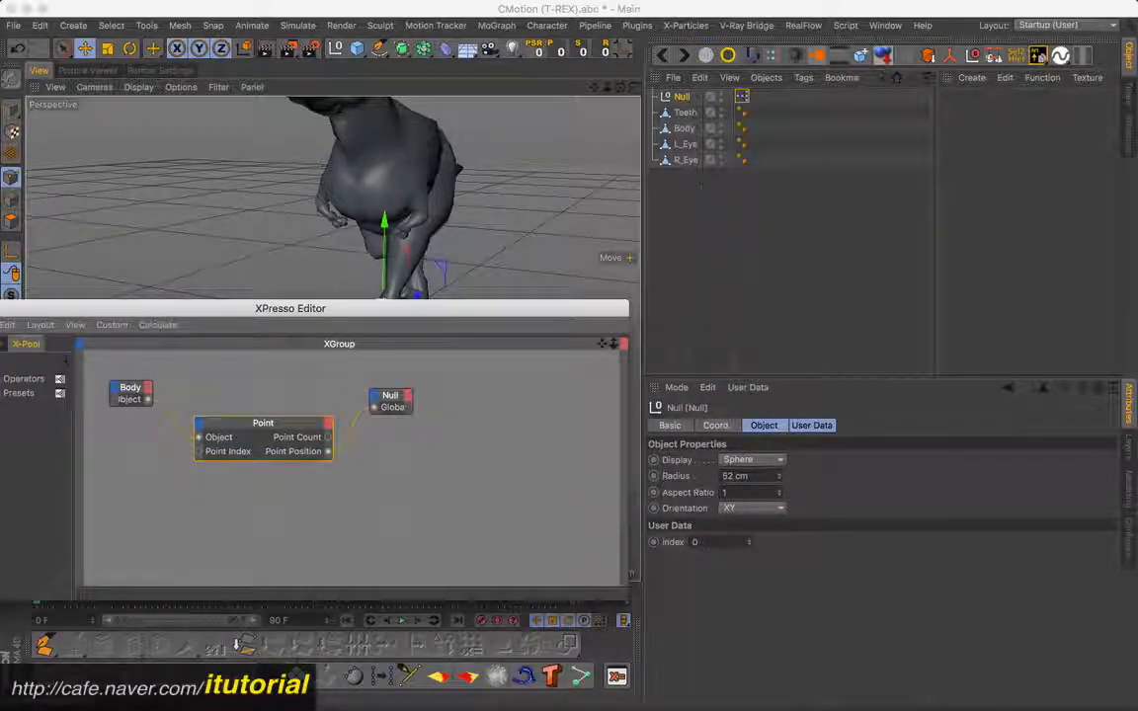
# Step: Add the Null to the XPresso graph, connect its index output to the Point node's Point Index, and close the editor
pyautogui.moveTo(683, 97); pyautogui.dragTo(113, 476)
pyautogui.click(147, 481)
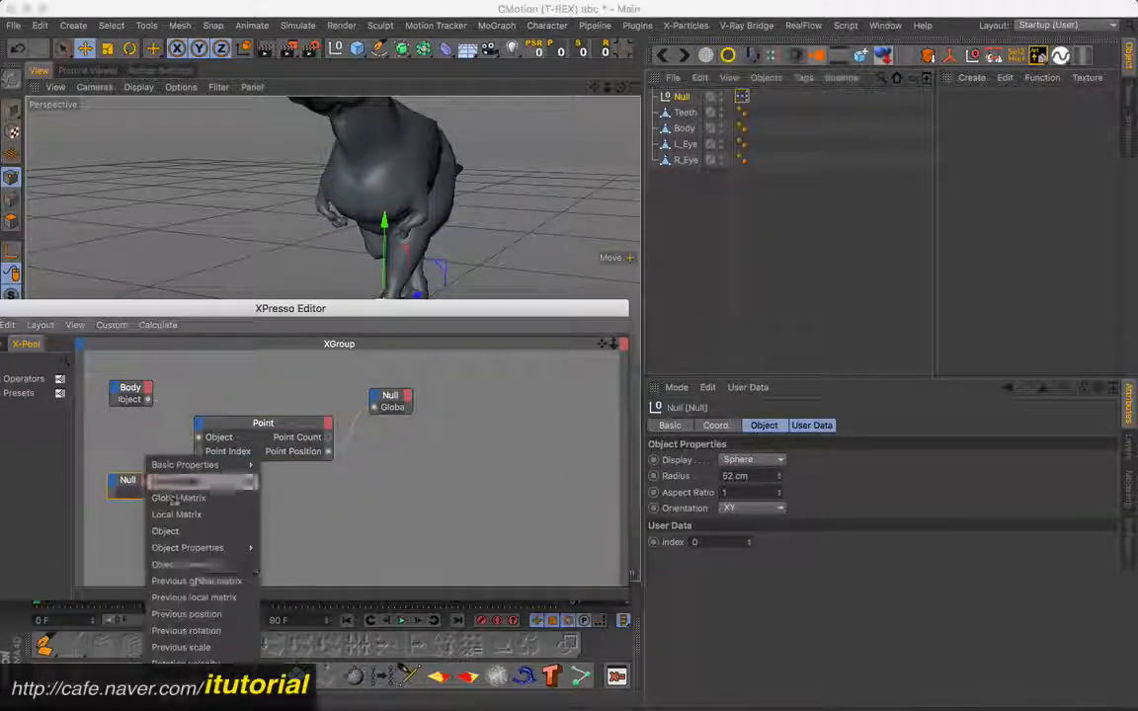
pyautogui.click(239, 643)
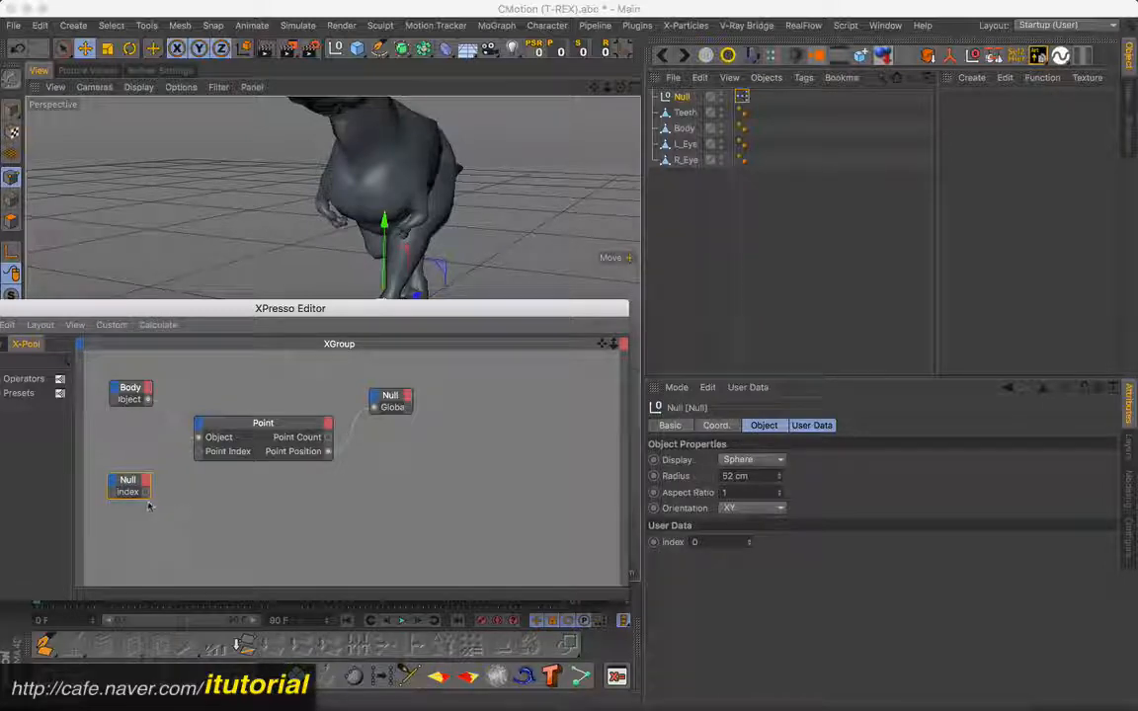
pyautogui.moveTo(146, 494); pyautogui.dragTo(199, 451)
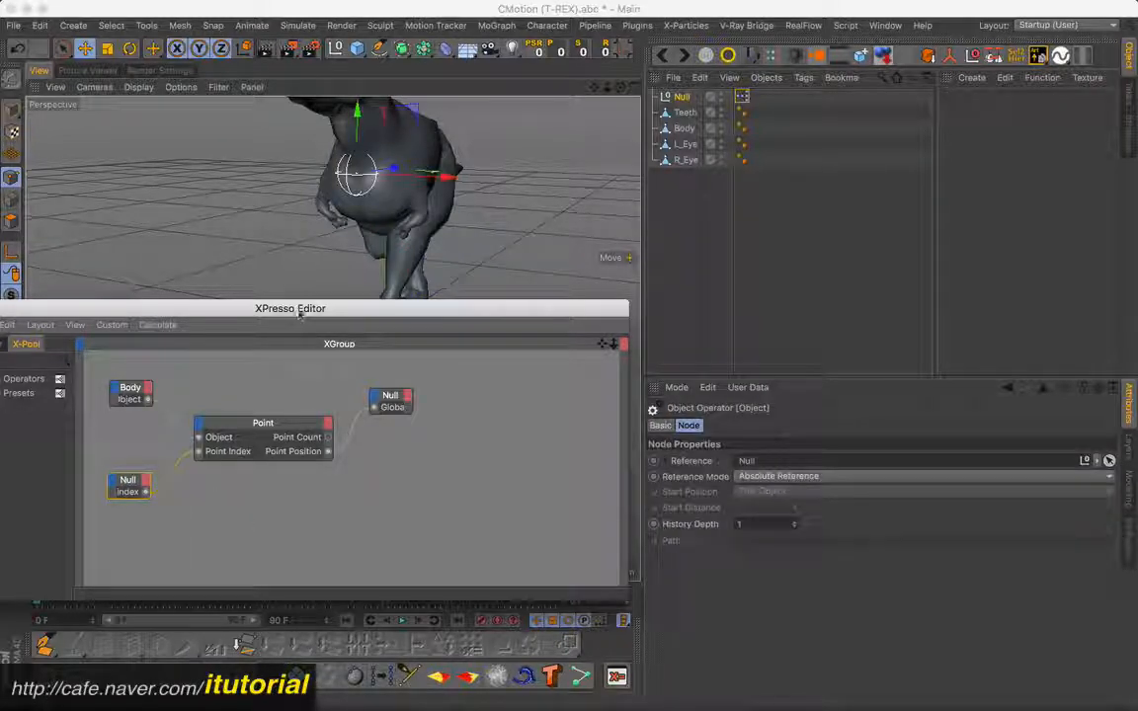
pyautogui.moveTo(294, 309); pyautogui.dragTo(410, 312)
pyautogui.click(79, 309)
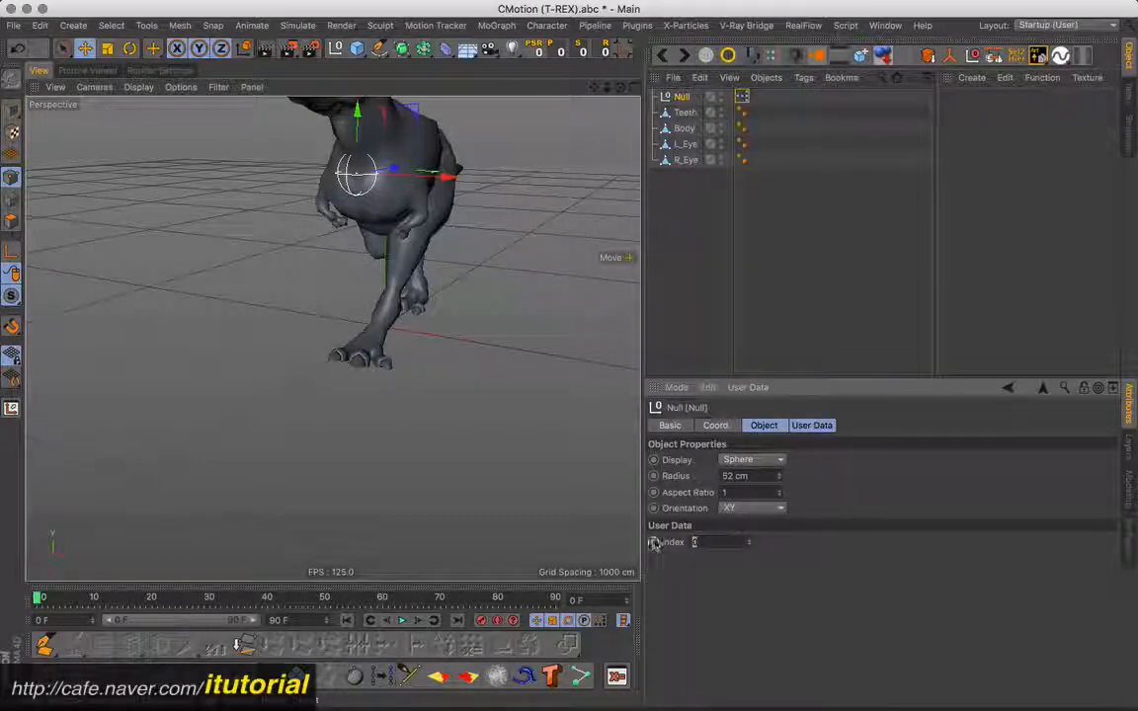
# Step: Test the Null's index user data with a value of 300, and set it to 279
pyautogui.moveTo(654, 543); pyautogui.dragTo(751, 582)
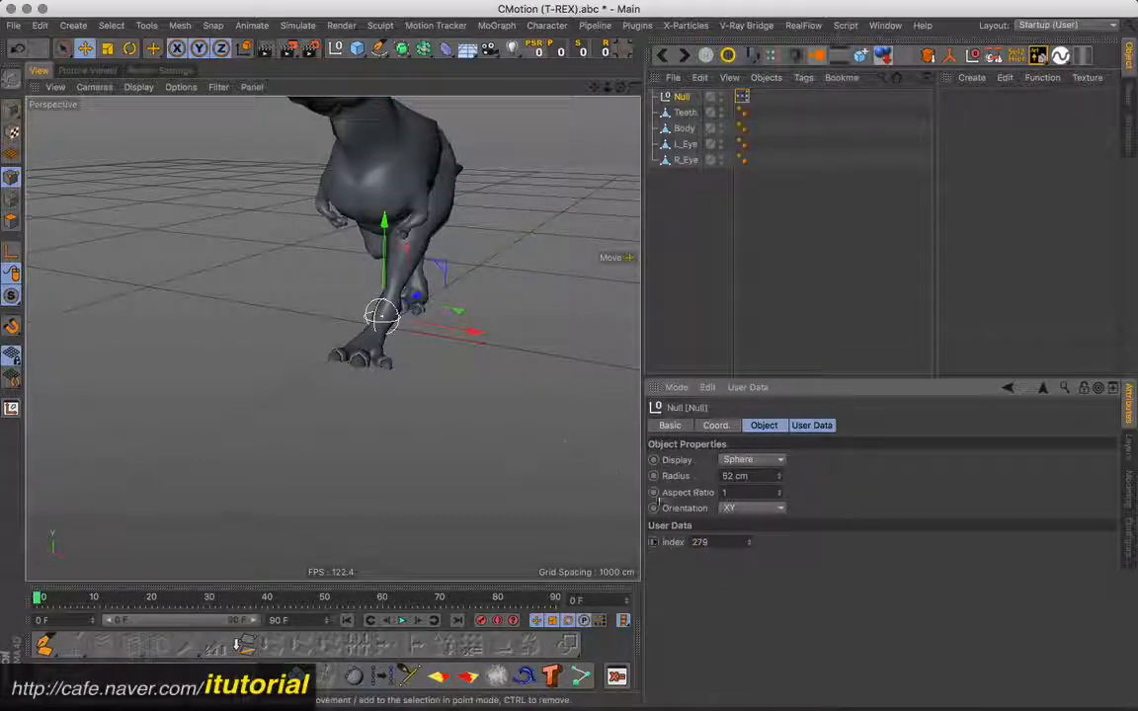
pyautogui.write('300')
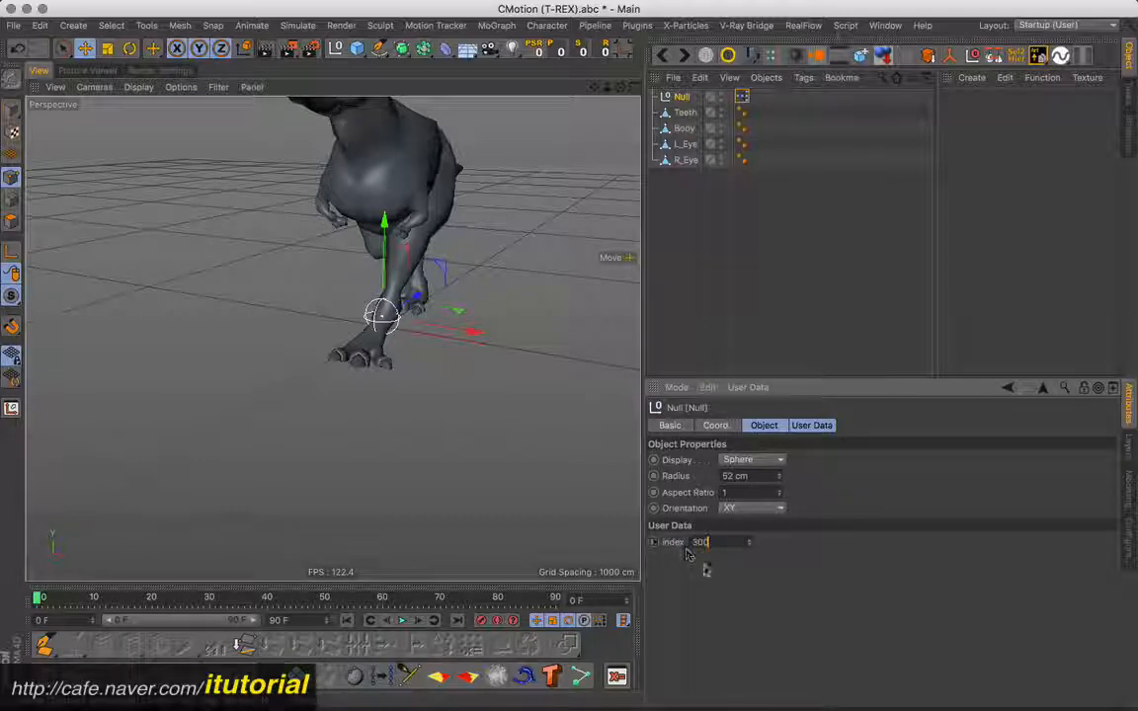
pyautogui.press('Return')
pyautogui.keyDown('alt'); pyautogui.moveTo(465, 341); pyautogui.dragTo(366, 336); pyautogui.keyUp('alt')
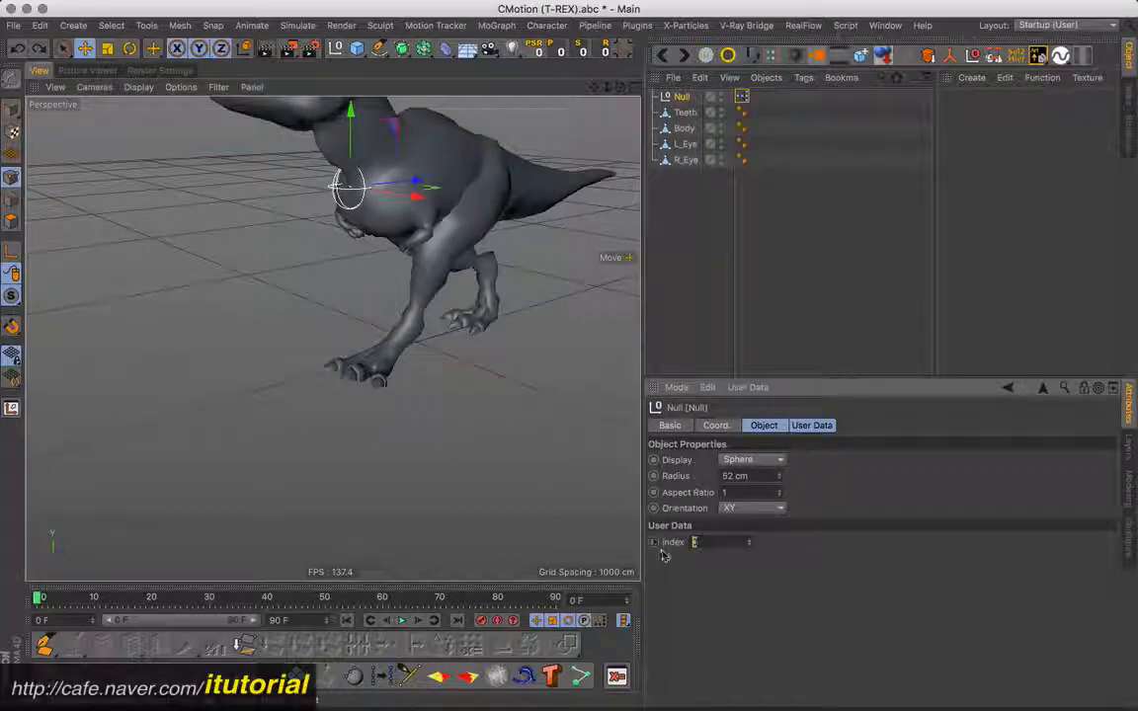
pyautogui.write('79')
pyautogui.press('Return')
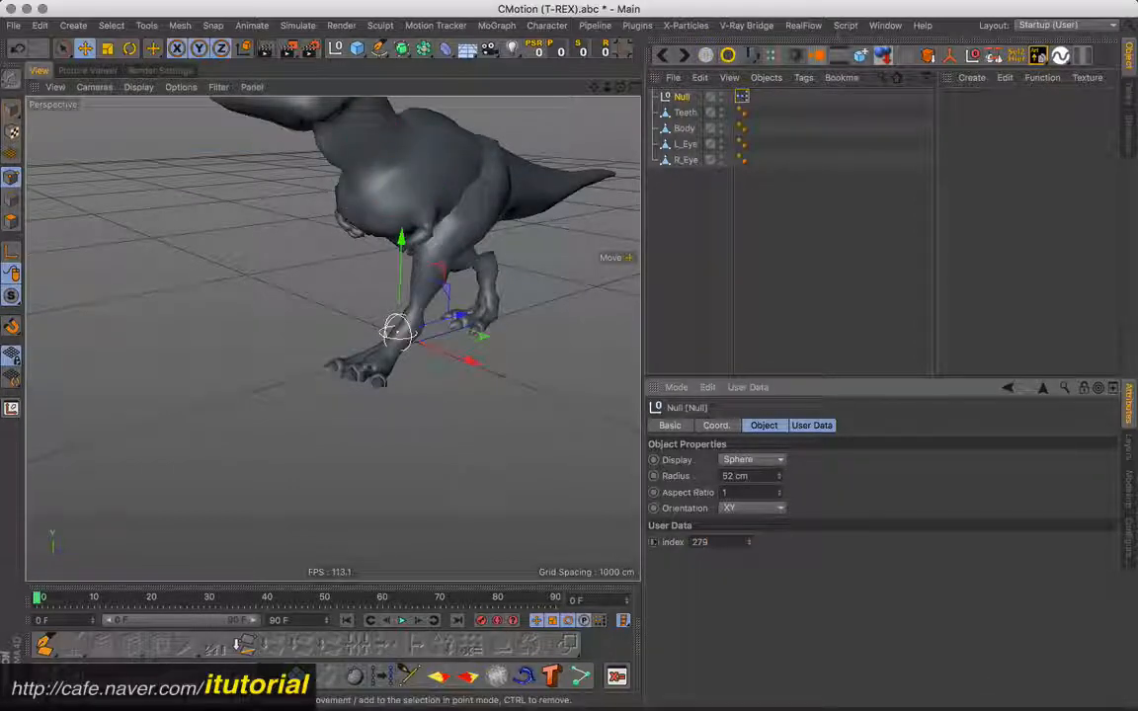
pyautogui.keyDown('alt'); pyautogui.moveTo(333, 330); pyautogui.dragTo(251, 301); pyautogui.keyUp('alt')
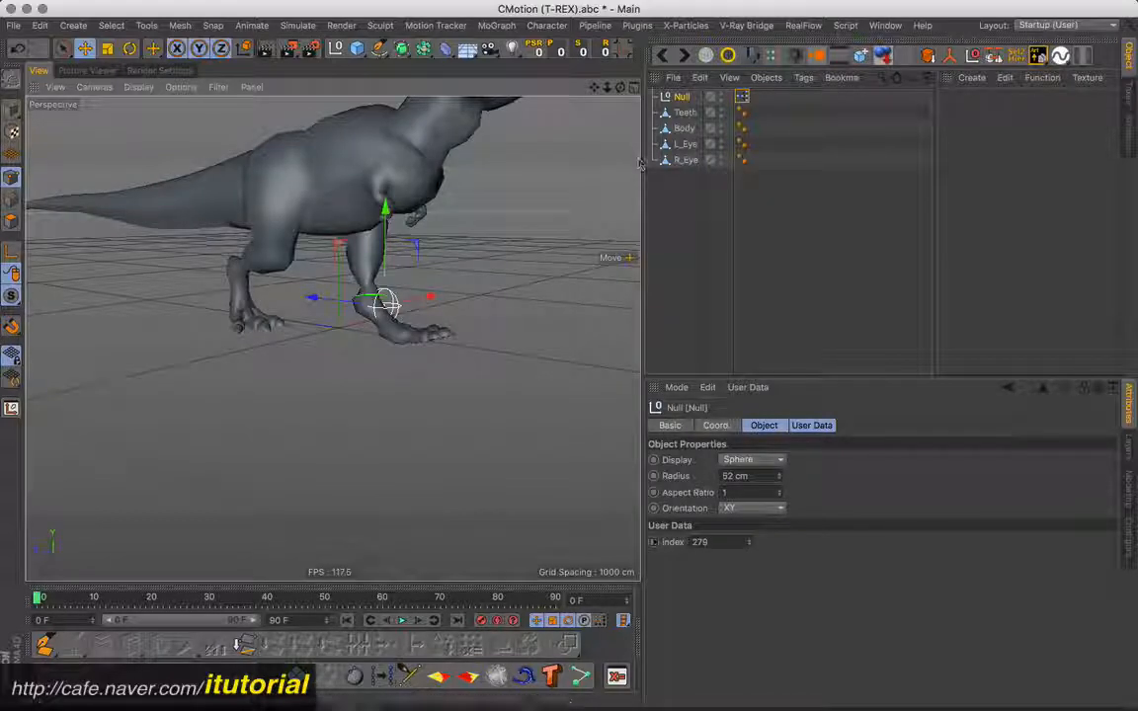
# Step: Select a point above the T-Rex's other foot on the Body mesh and read its point index
pyautogui.click(335, 178)
pyautogui.scroll(2, 334, 339)
pyautogui.scroll(6, 333, 338)
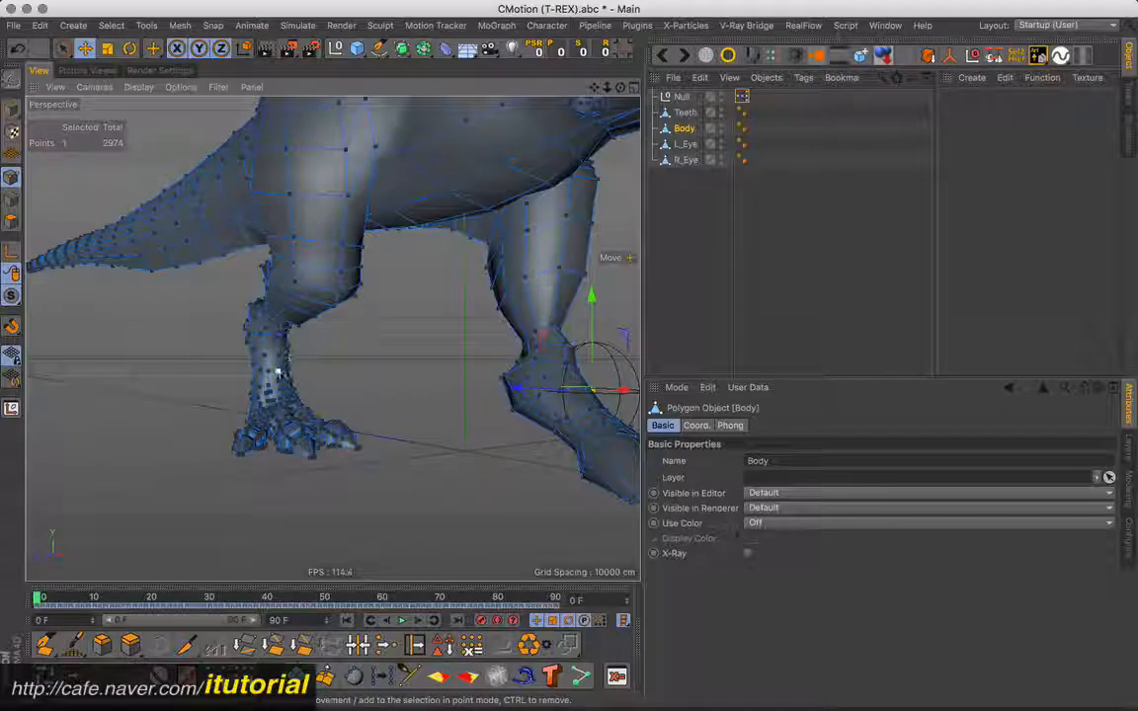
pyautogui.doubleClick(250, 335)
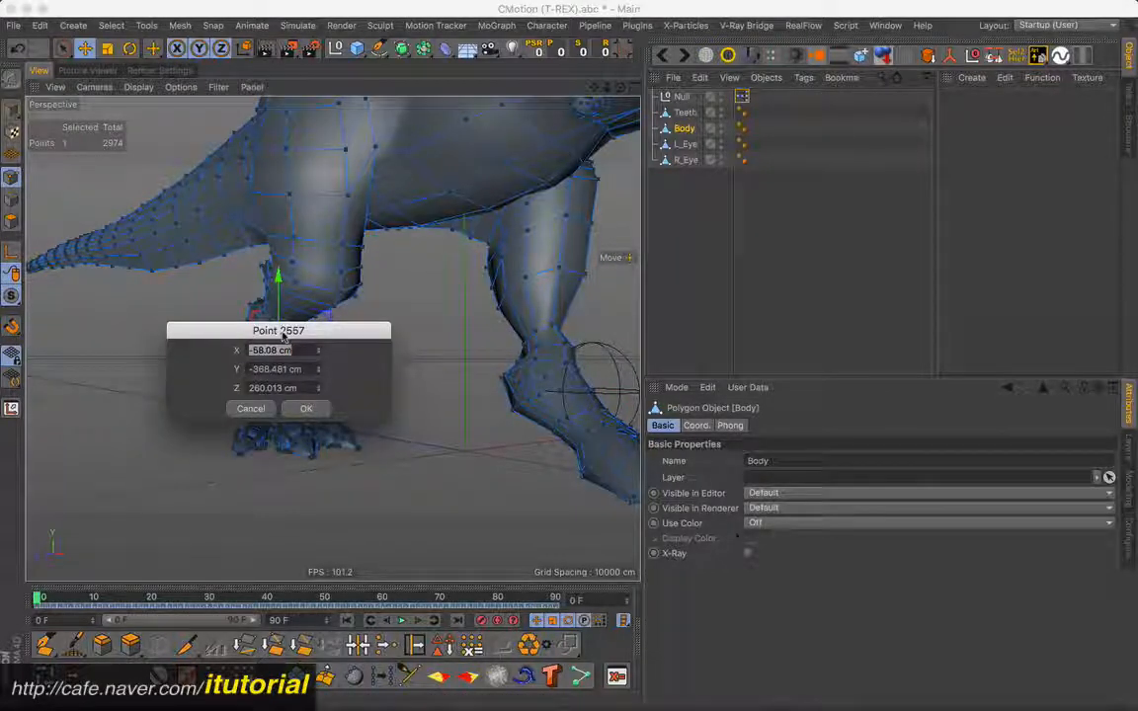
pyautogui.click(306, 408)
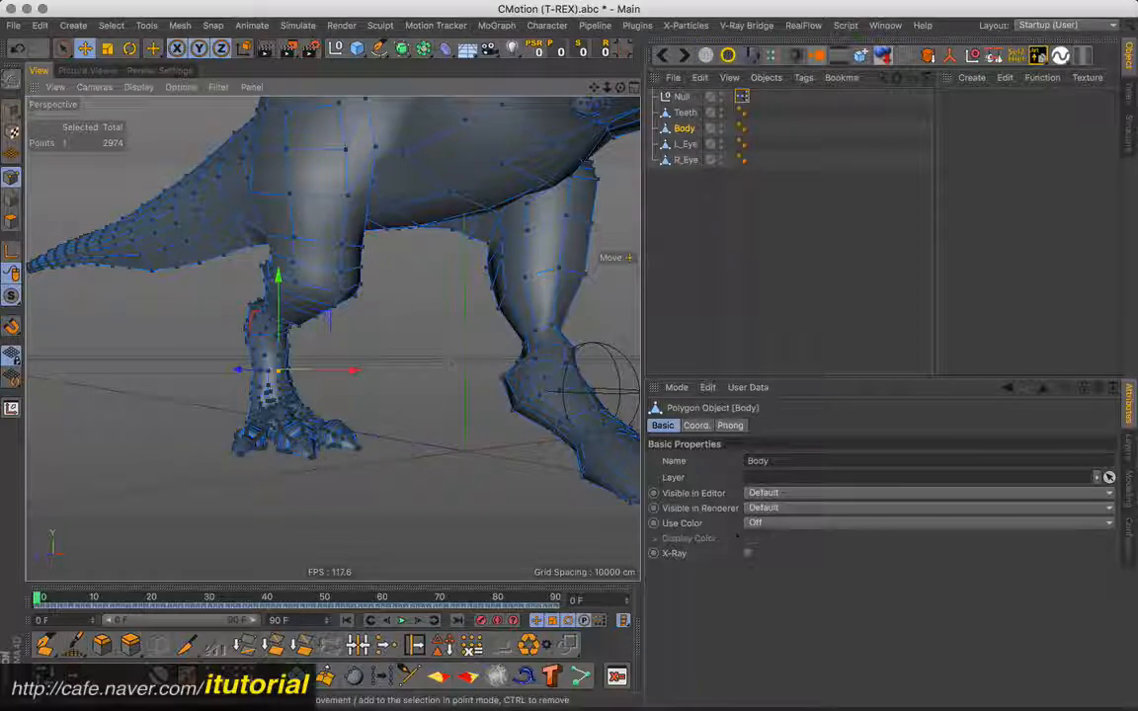
# Step: Duplicate the Null with its XPresso tag and set the copy's index user data to 2557
pyautogui.click(684, 99)
pyautogui.keyDown('ctrl'); pyautogui.moveTo(684, 109); pyautogui.dragTo(683, 115); pyautogui.keyUp('ctrl')
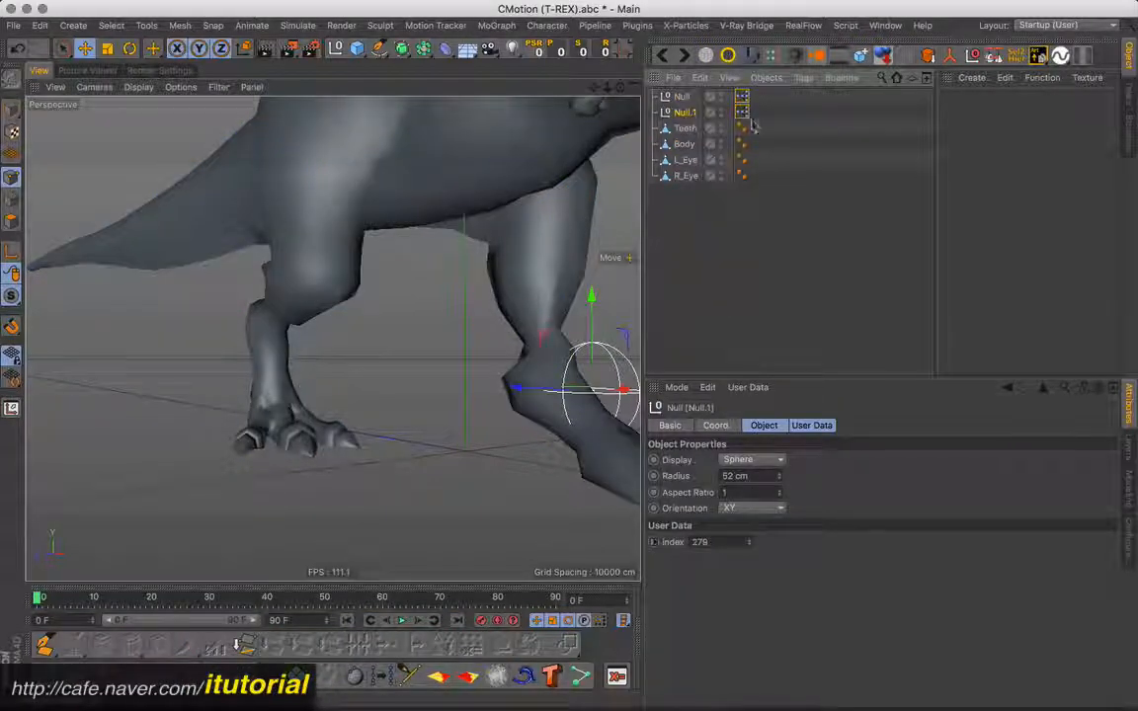
pyautogui.click(633, 118)
pyautogui.click(742, 112)
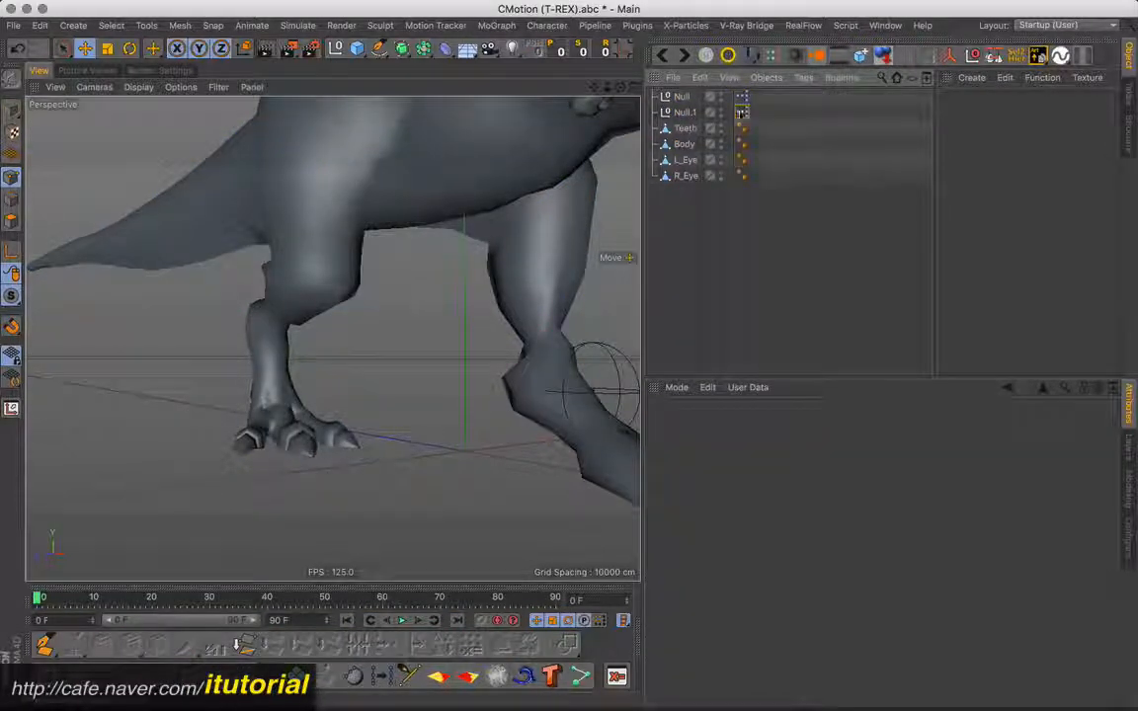
pyautogui.click(684, 111)
pyautogui.click(702, 543)
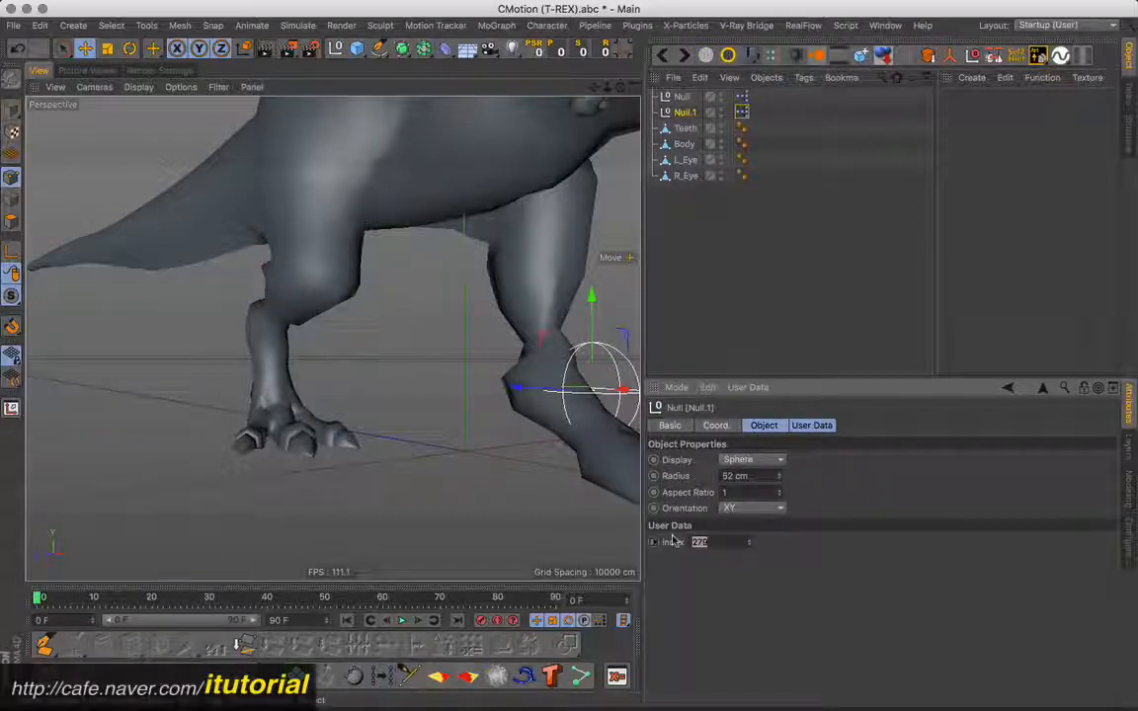
pyautogui.write('2557')
pyautogui.press('Return')
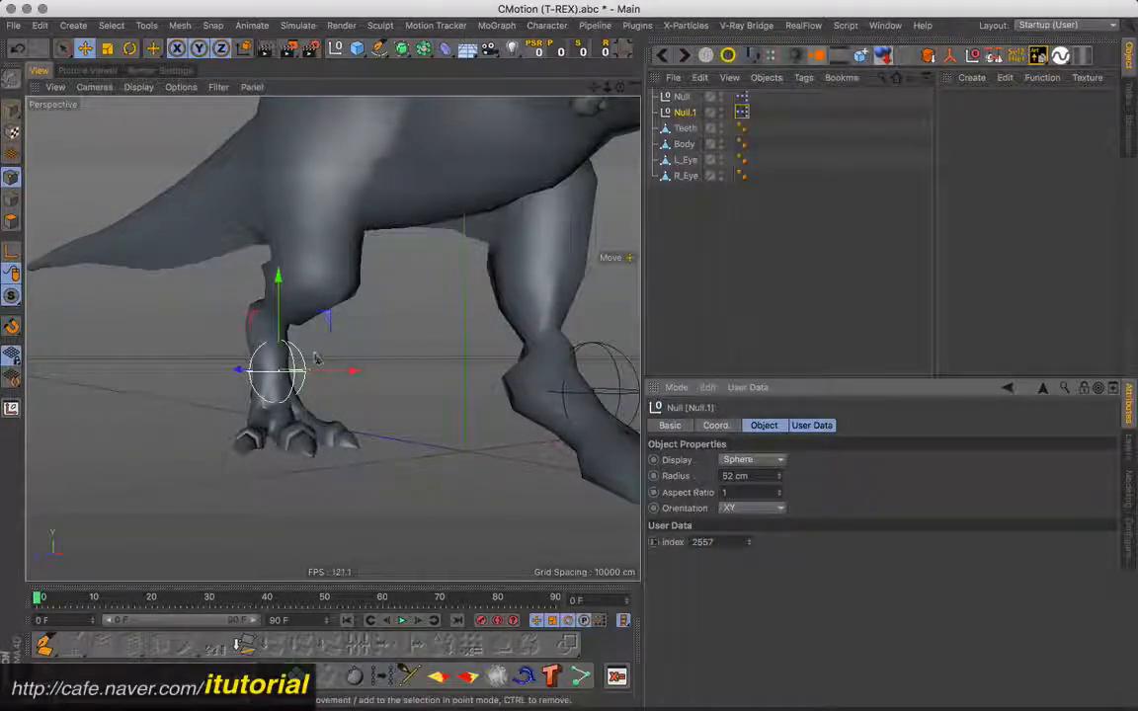
# Step: Play the animation to check that both nulls follow the T-Rex's legs, and return to the first frame
pyautogui.keyDown('alt'); pyautogui.moveTo(464, 345); pyautogui.dragTo(336, 413); pyautogui.keyUp('alt')
pyautogui.click(402, 621)
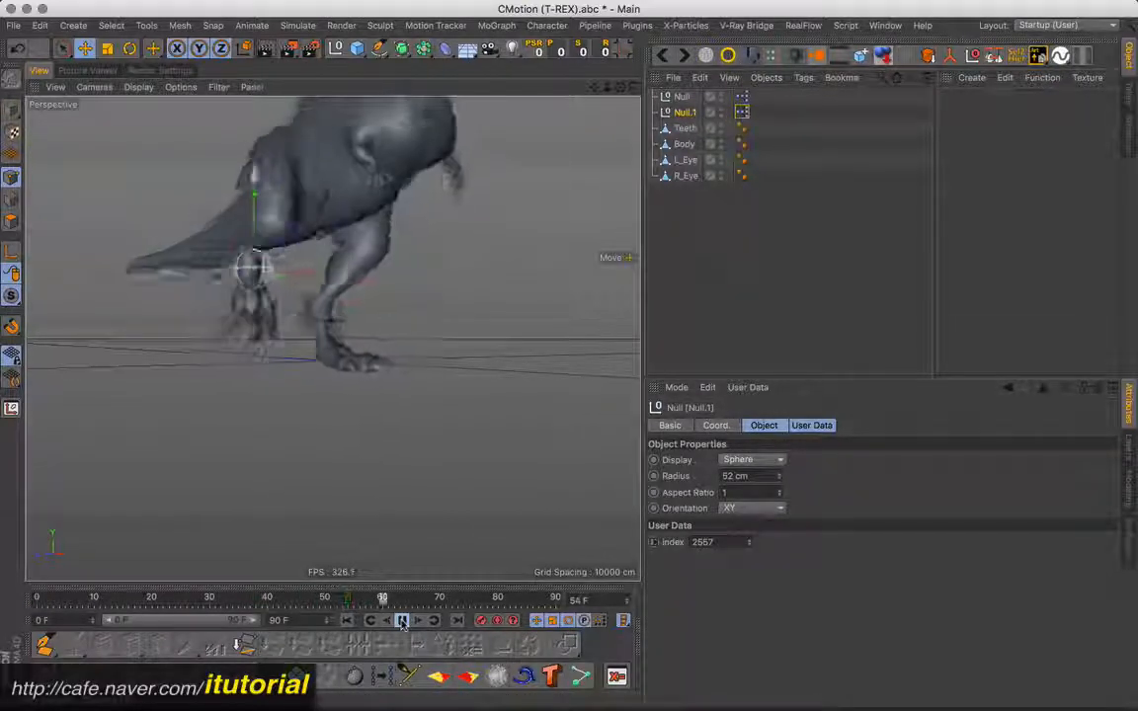
pyautogui.click(402, 621)
pyautogui.click(348, 620)
pyautogui.keyDown('alt'); pyautogui.moveTo(336, 346); pyautogui.dragTo(410, 346); pyautogui.keyUp('alt')
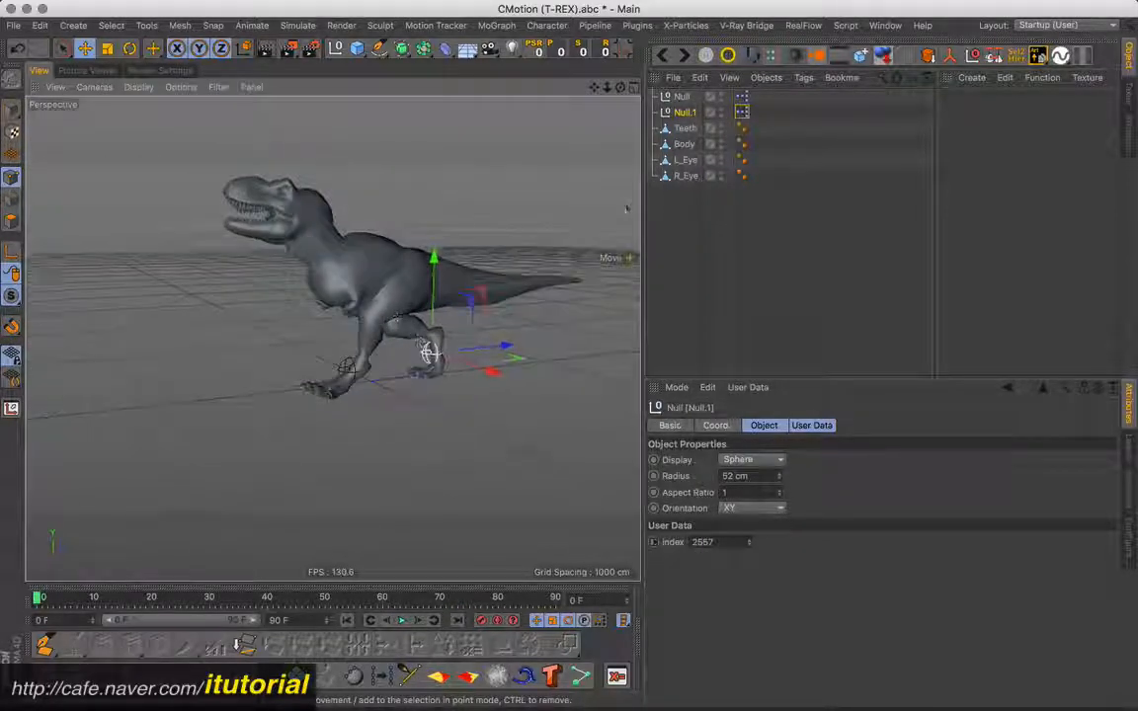
pyautogui.click(685, 129)
pyautogui.click(684, 144)
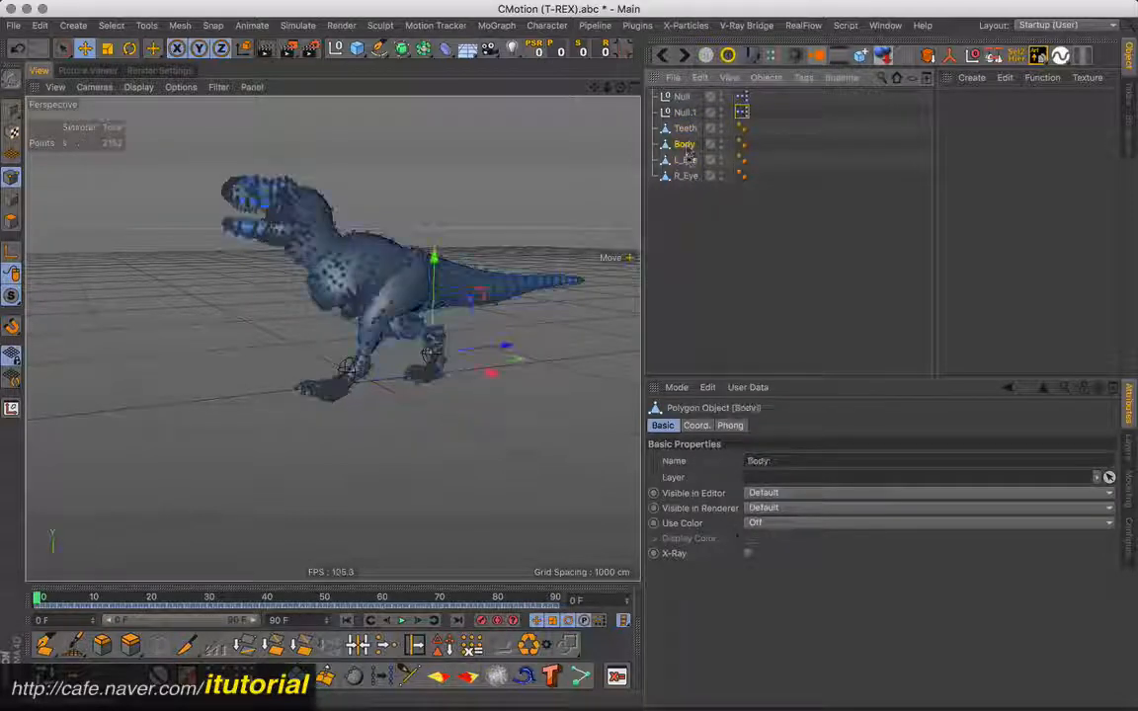
pyautogui.click(685, 160)
pyautogui.click(685, 176)
pyautogui.click(681, 196)
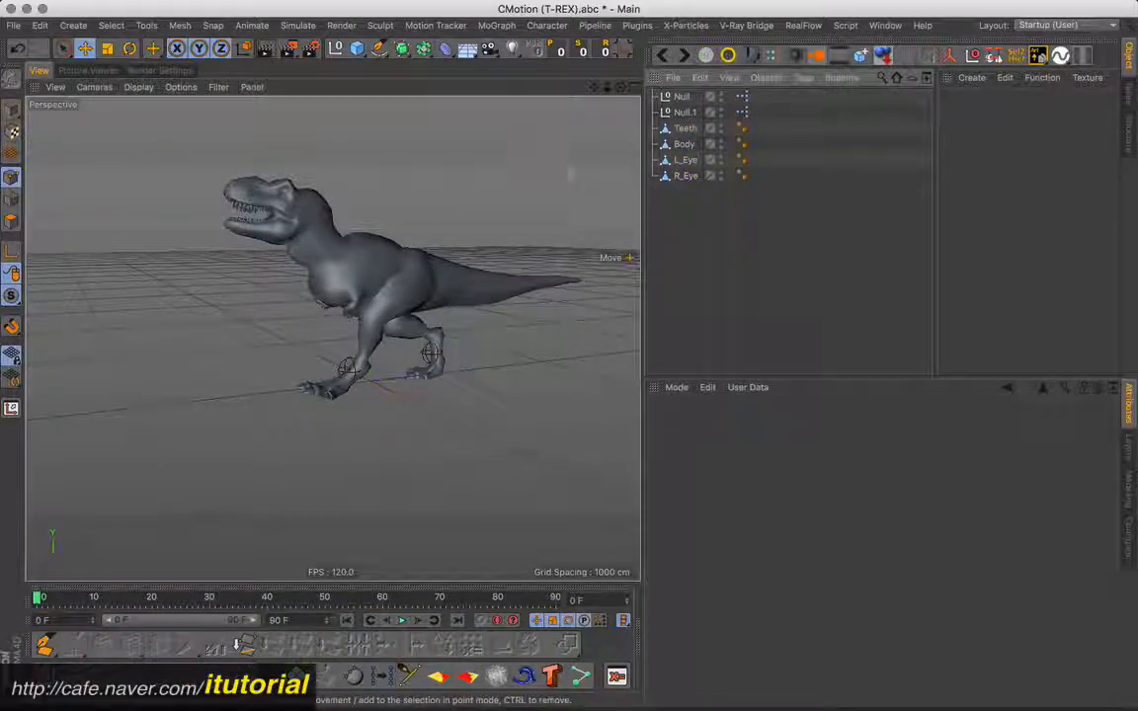
# Step: Add a Subdivision Surface and place Teeth, Body, L_Eye and R_Eye inside it as one group
pyautogui.moveTo(401, 49); pyautogui.dragTo(438, 73)
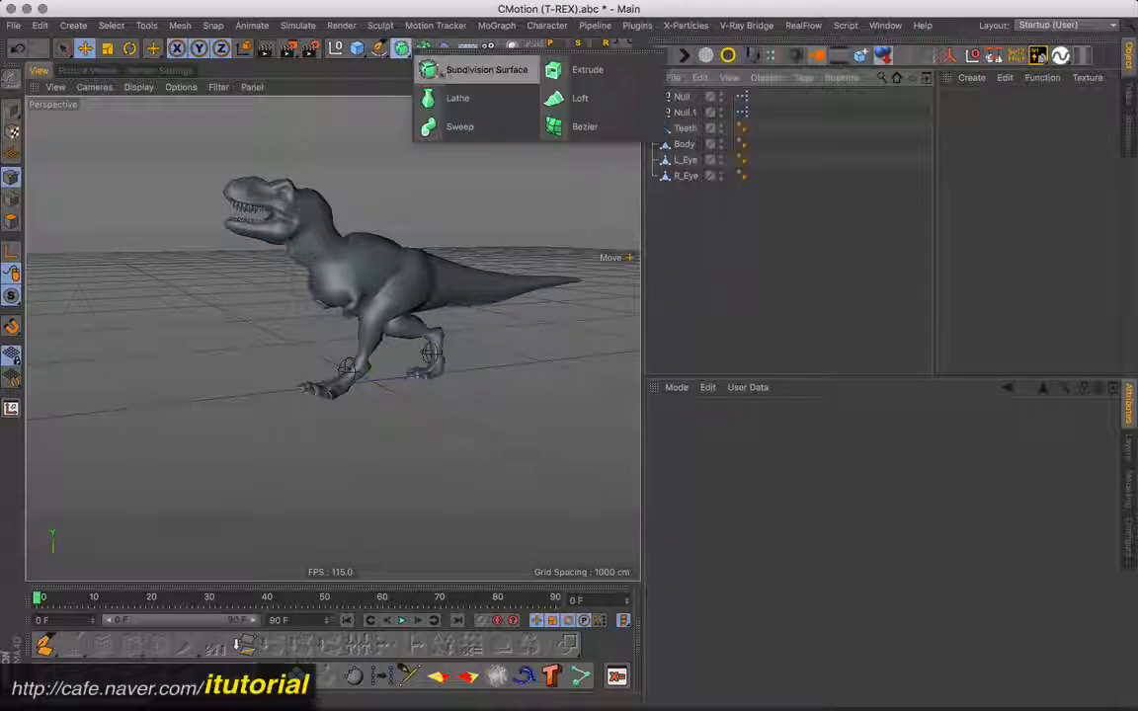
pyautogui.click(474, 70)
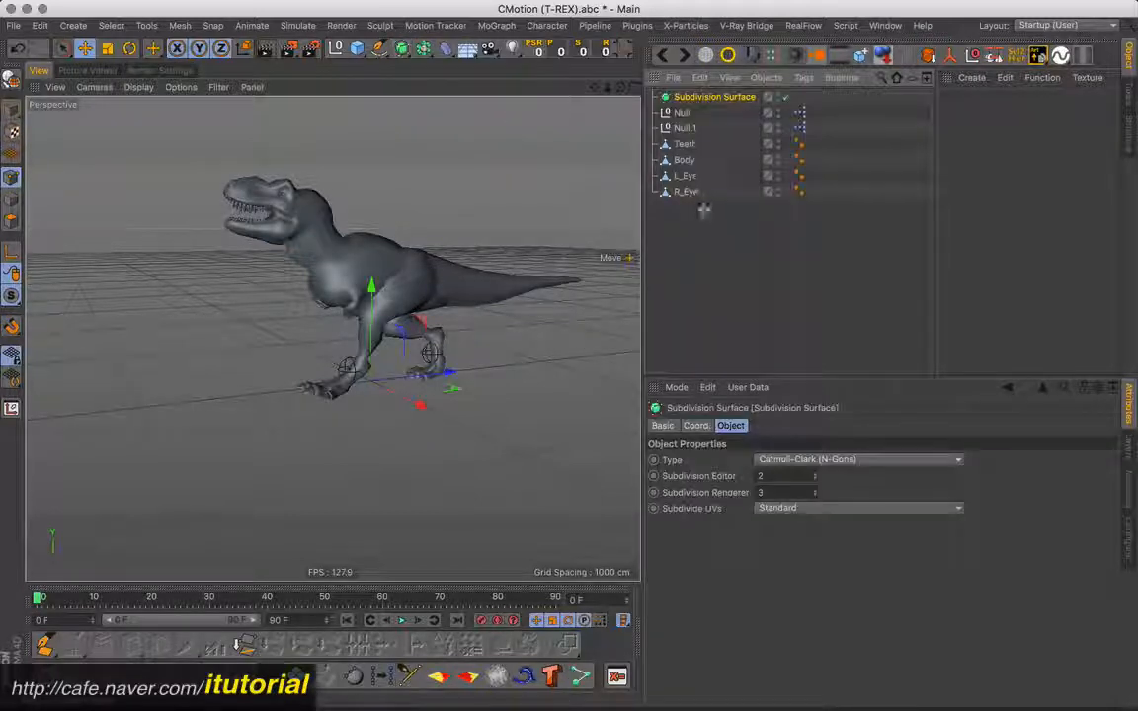
pyautogui.moveTo(704, 210); pyautogui.dragTo(691, 158)
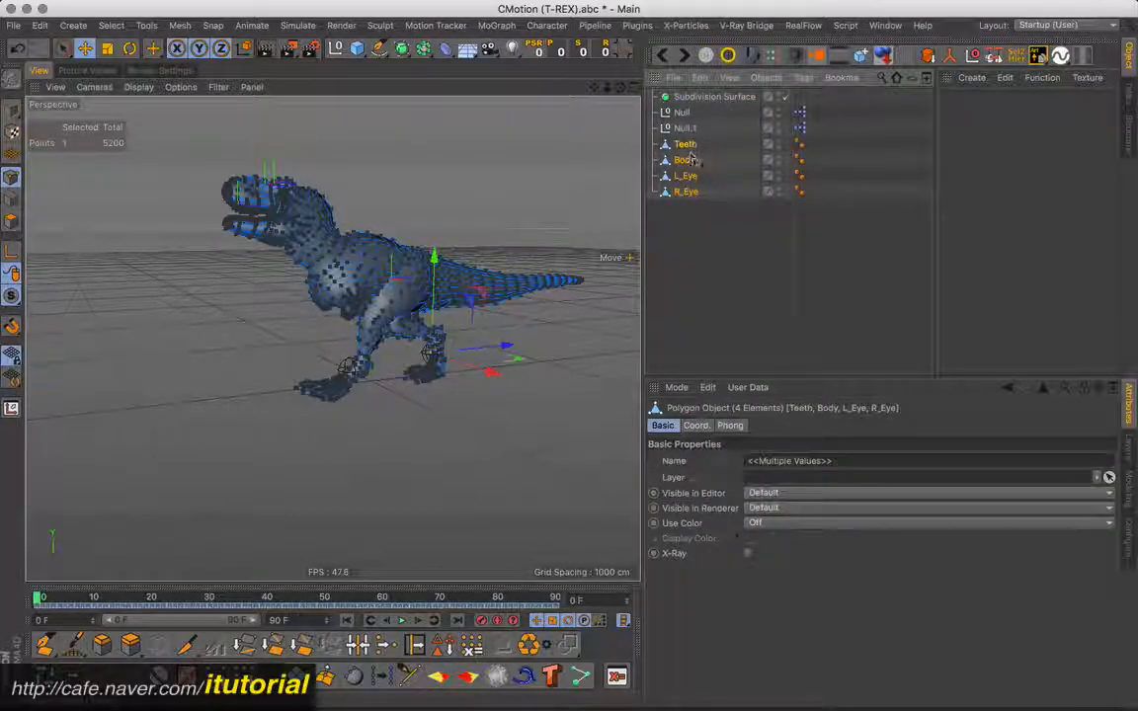
pyautogui.moveTo(698, 203); pyautogui.dragTo(672, 193)
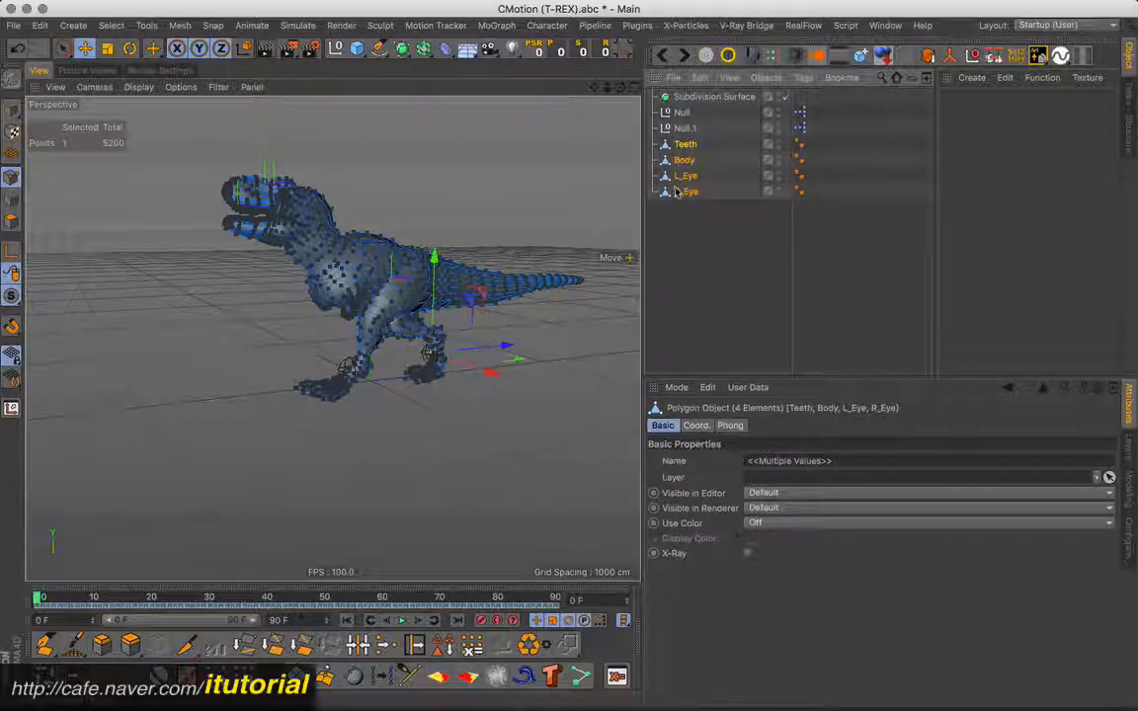
pyautogui.hotkey('alt', 'g')
pyautogui.moveTo(690, 144); pyautogui.dragTo(701, 184)
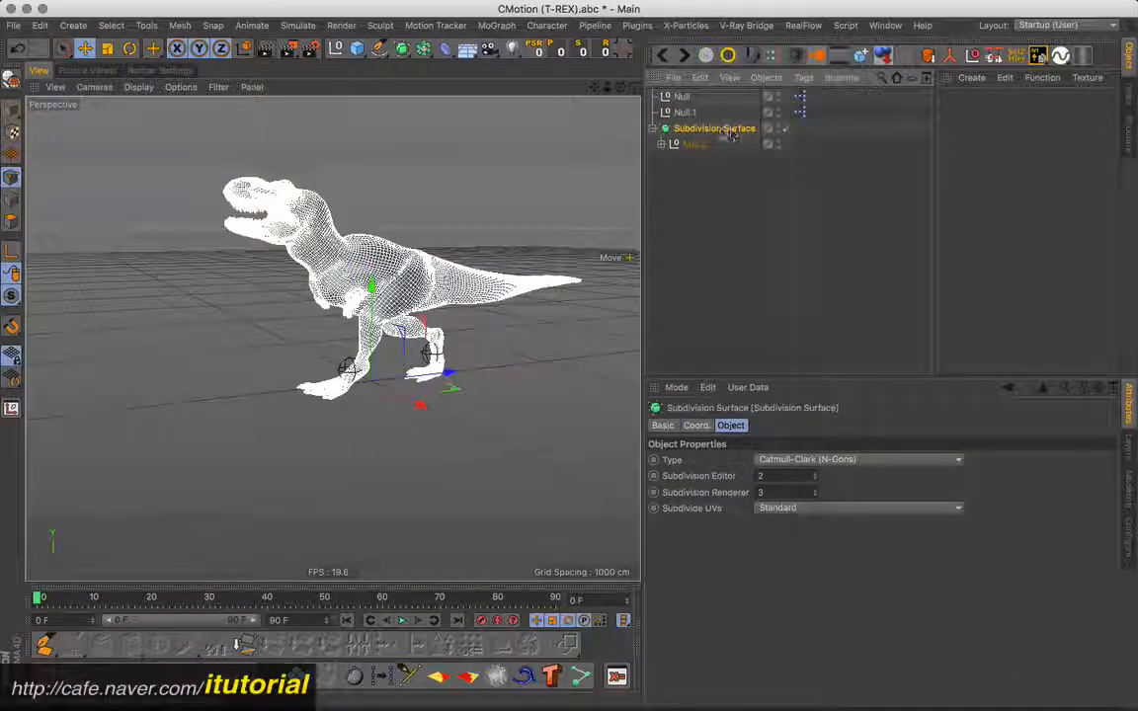
# Step: Set both the editor and renderer subdivision levels of the Subdivision Surface to 1
pyautogui.click(815, 480)
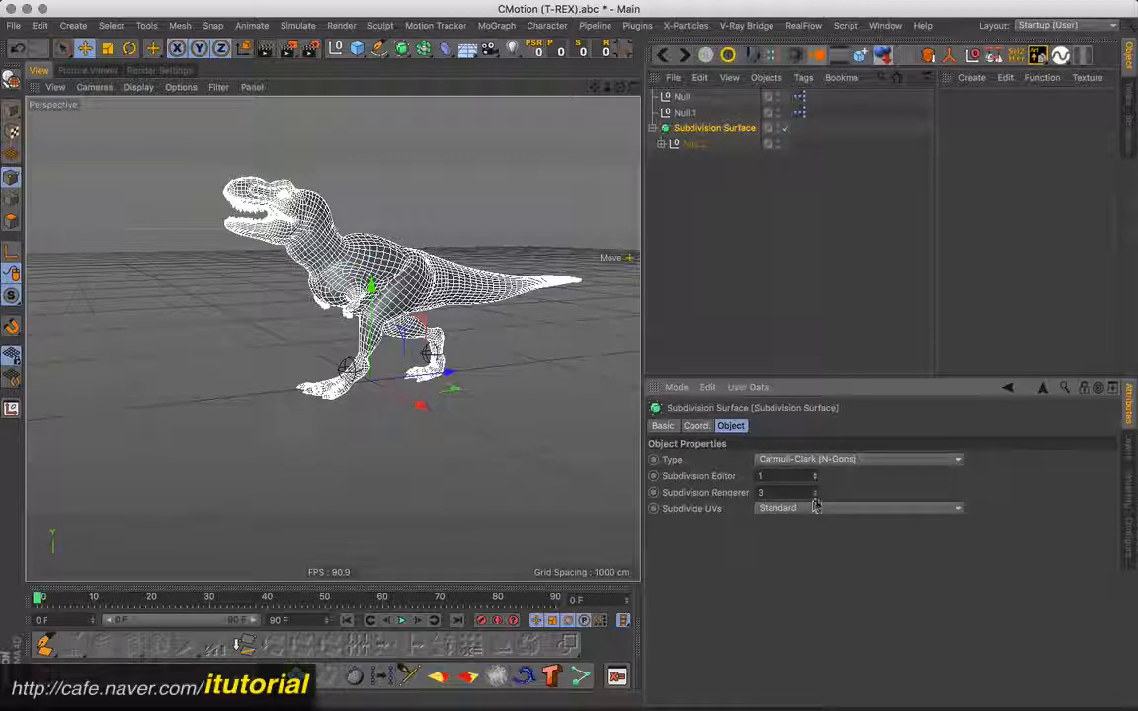
pyautogui.click(814, 496)
pyautogui.click(814, 496)
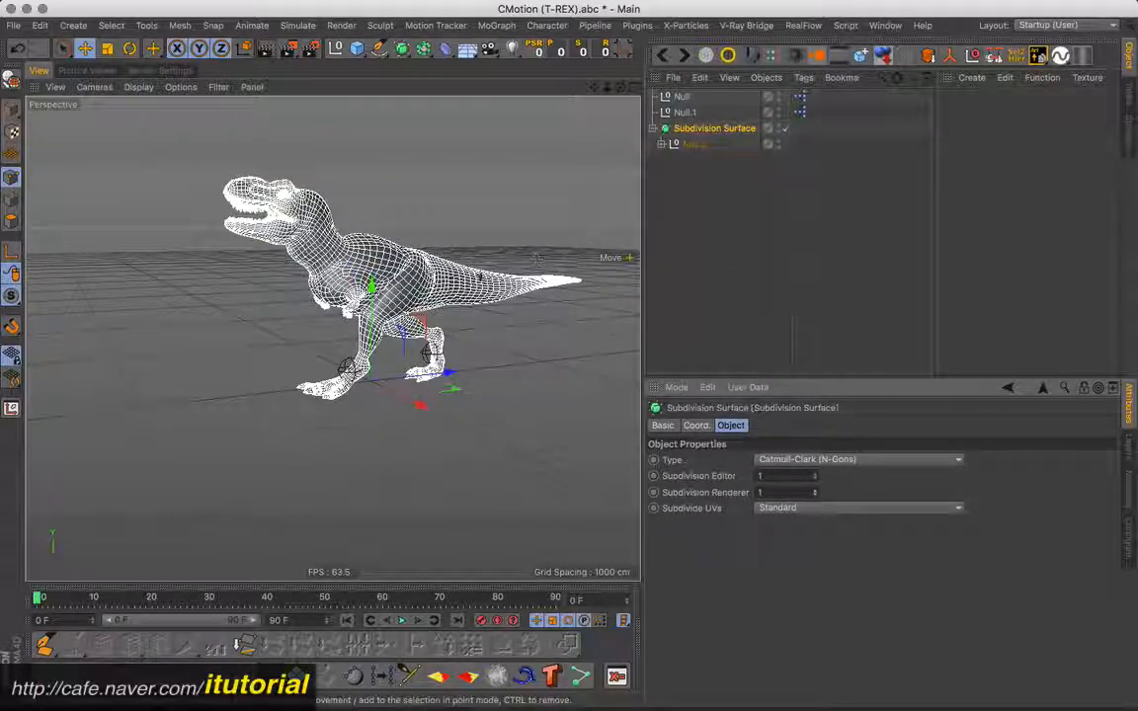
# Step: Play the subdivided T-Rex's animation to check the nulls on its legs, and rewind to the start
pyautogui.keyDown('alt'); pyautogui.moveTo(379, 332); pyautogui.dragTo(429, 346); pyautogui.keyUp('alt')
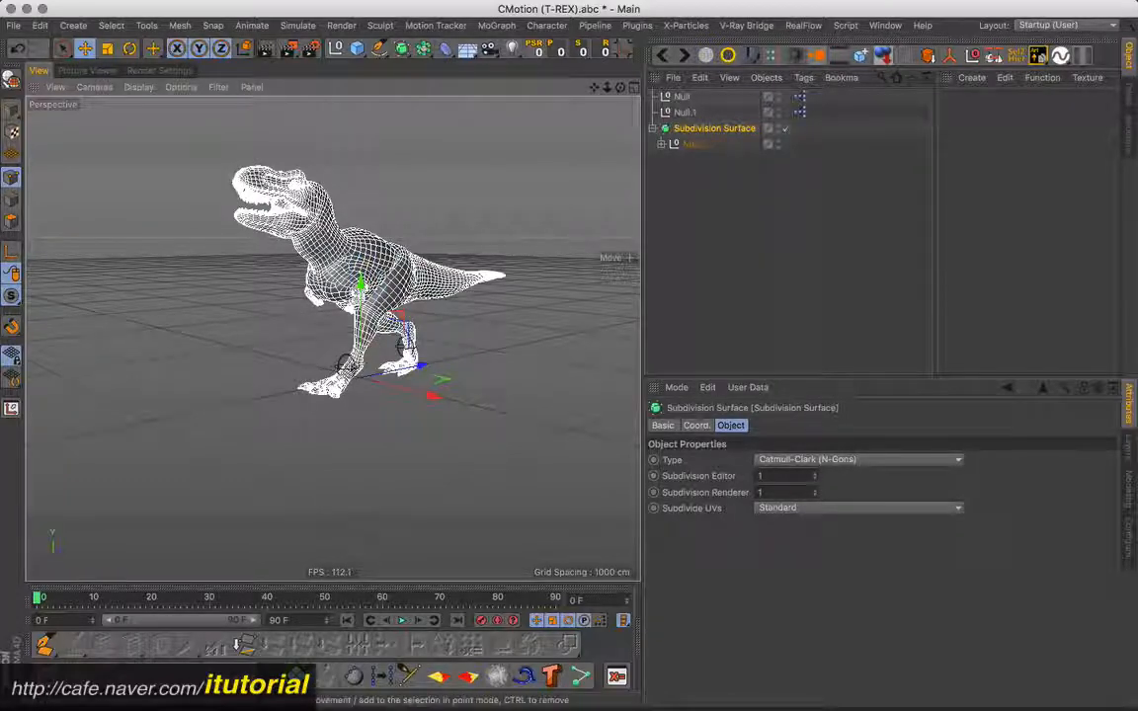
pyautogui.click(401, 620)
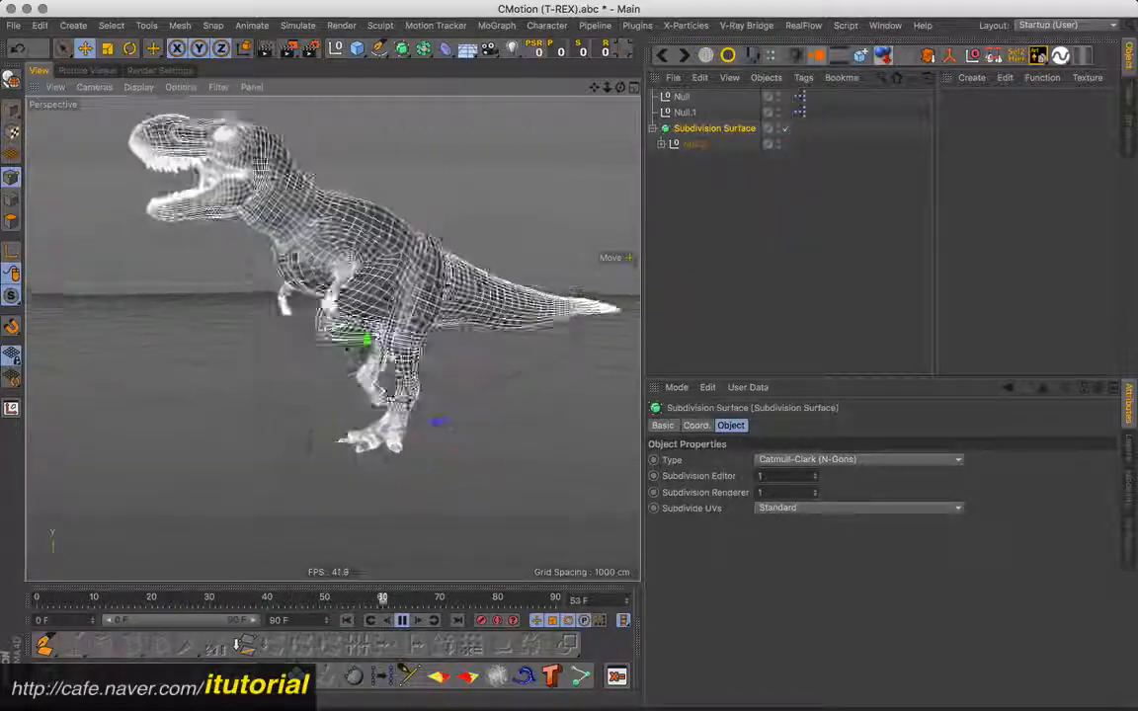
pyautogui.click(404, 622)
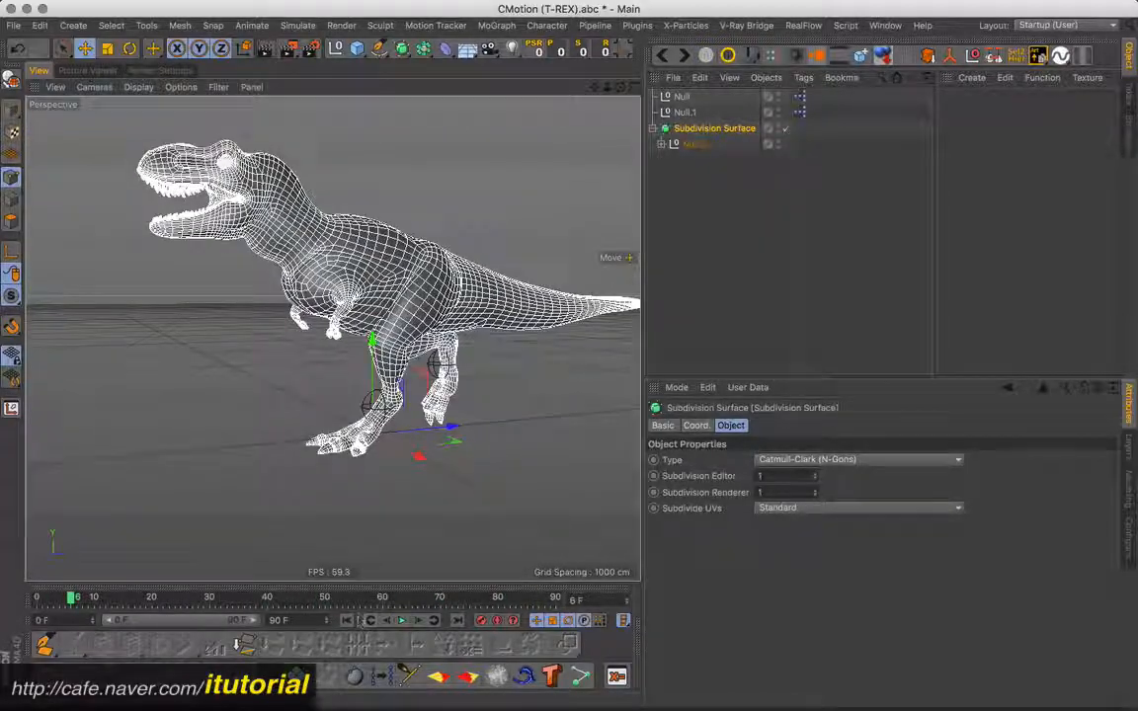
pyautogui.click(347, 621)
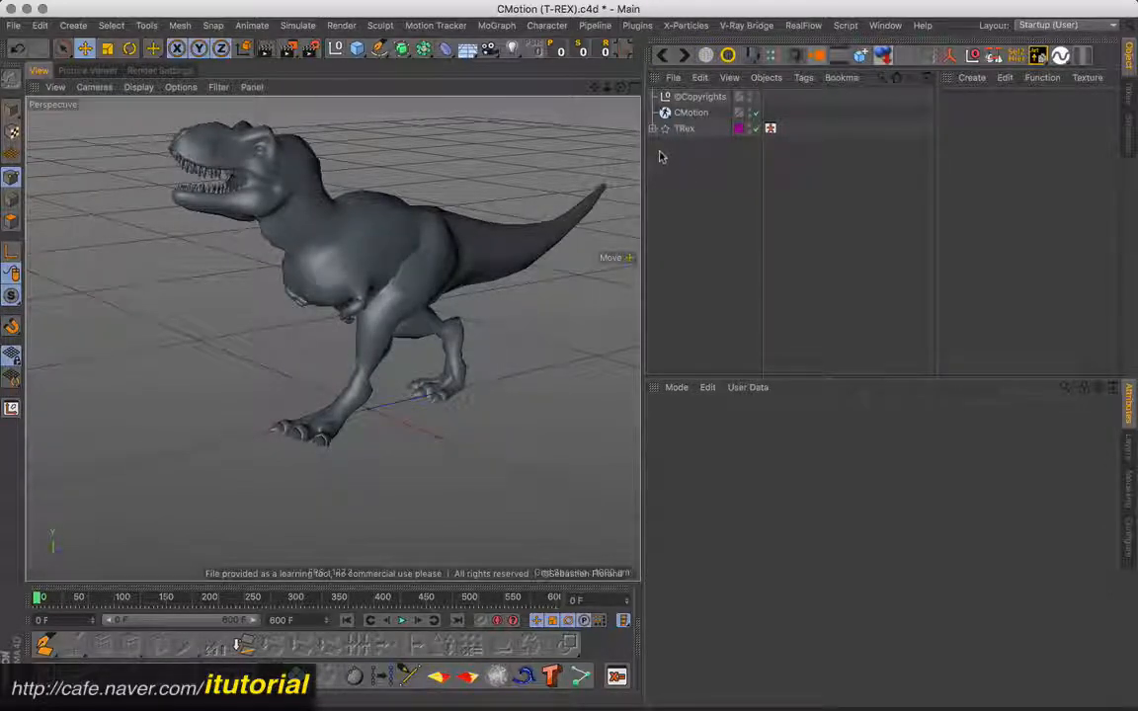
# Step: Expand the TRex character hierarchy in the original CMotion (T-REX).c4d scene and toggle the CMotion object off and on
pyautogui.click(653, 128)
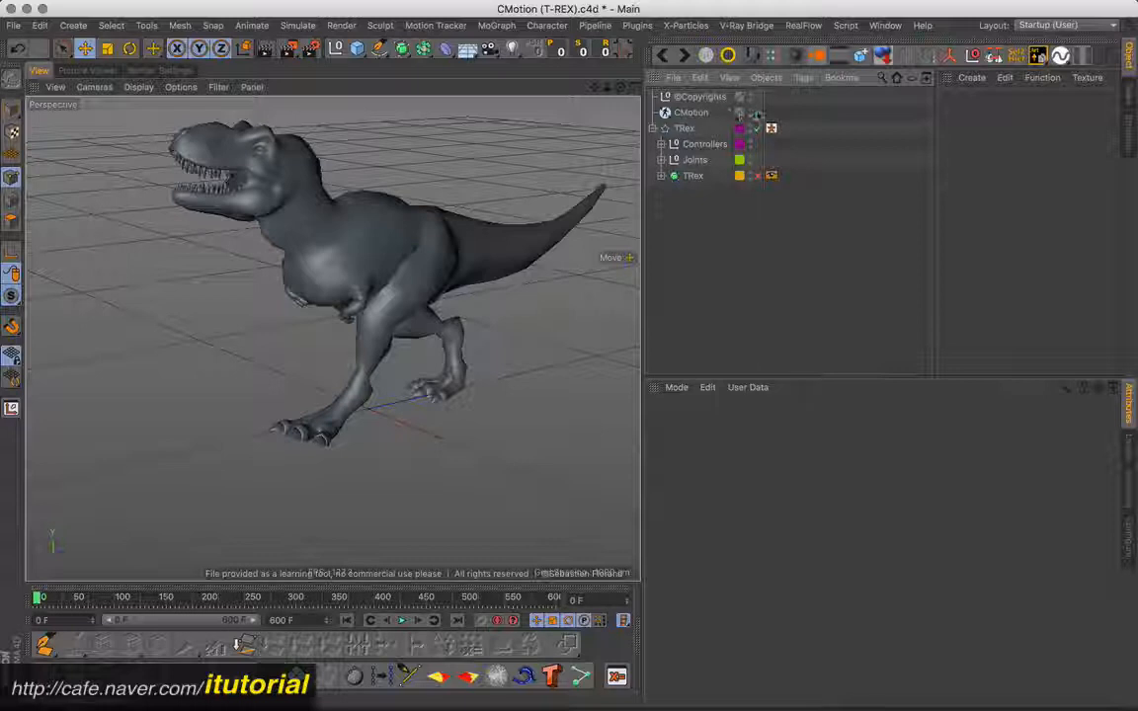
pyautogui.click(757, 113)
pyautogui.click(757, 113)
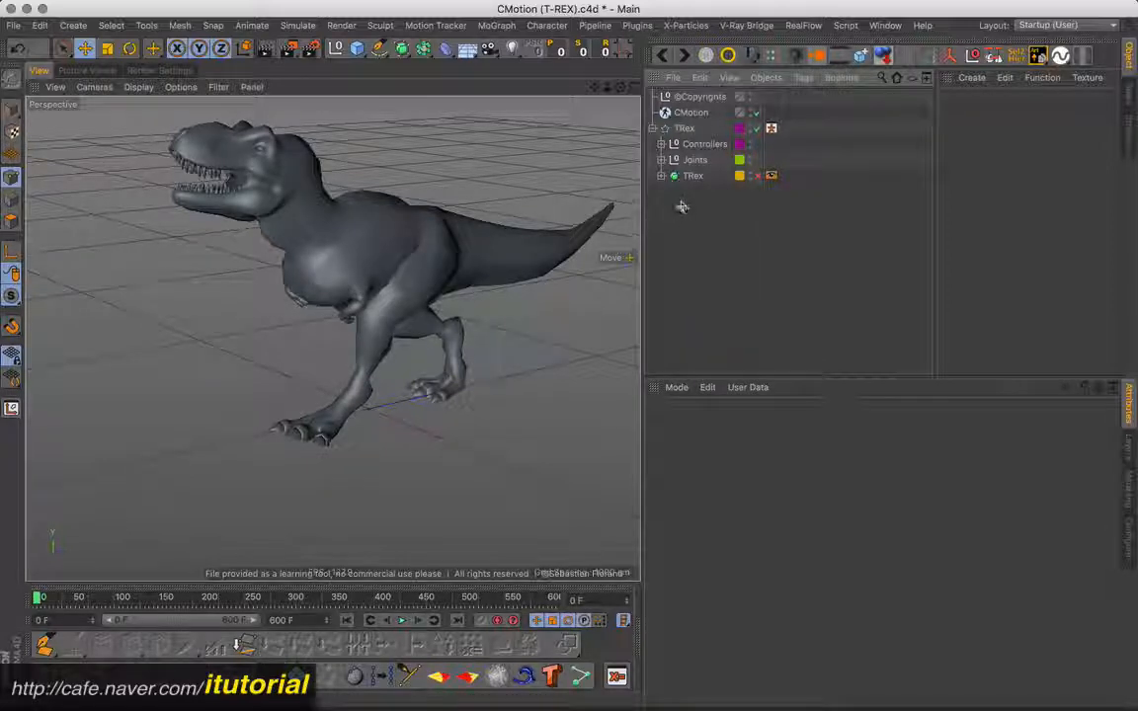
pyautogui.click(699, 96)
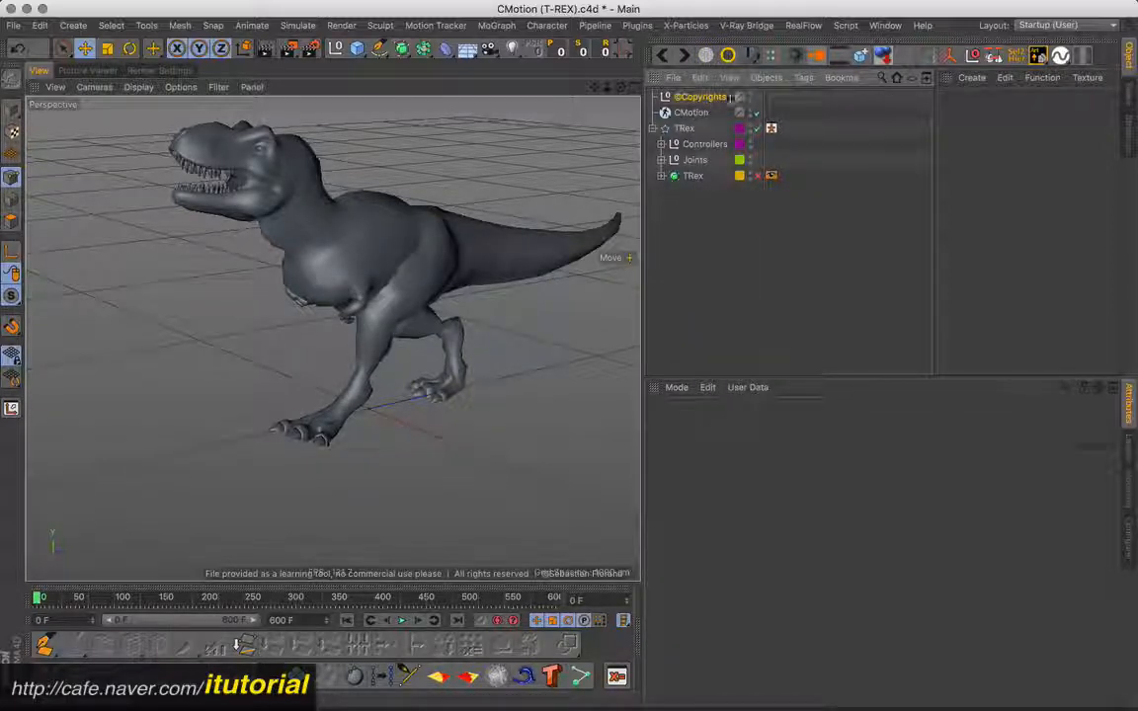
pyautogui.click(803, 77)
pyautogui.moveTo(845, 118)
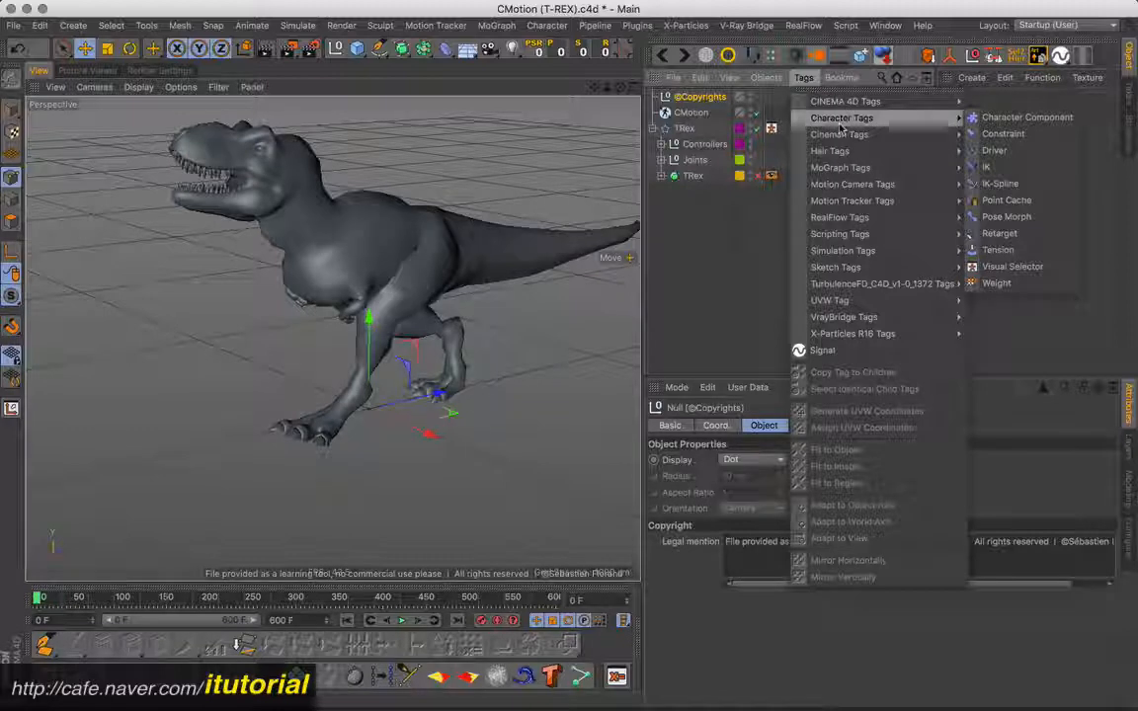
pyautogui.click(1003, 133)
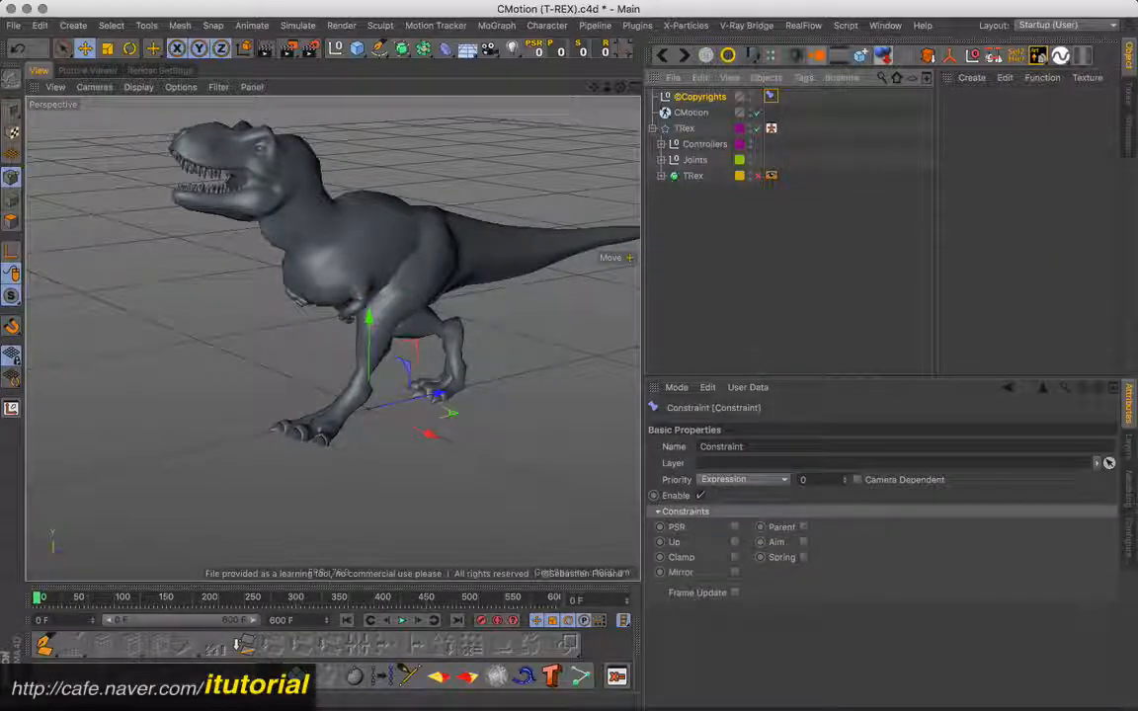
pyautogui.click(734, 557)
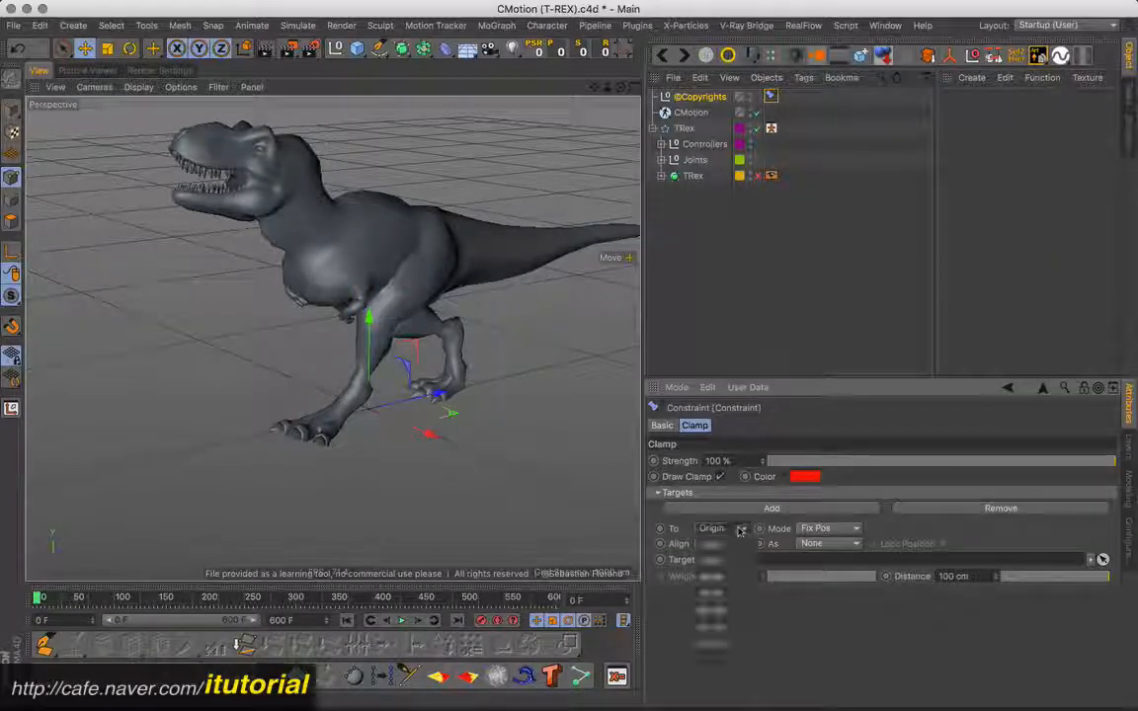
pyautogui.click(719, 528)
pyautogui.click(715, 593)
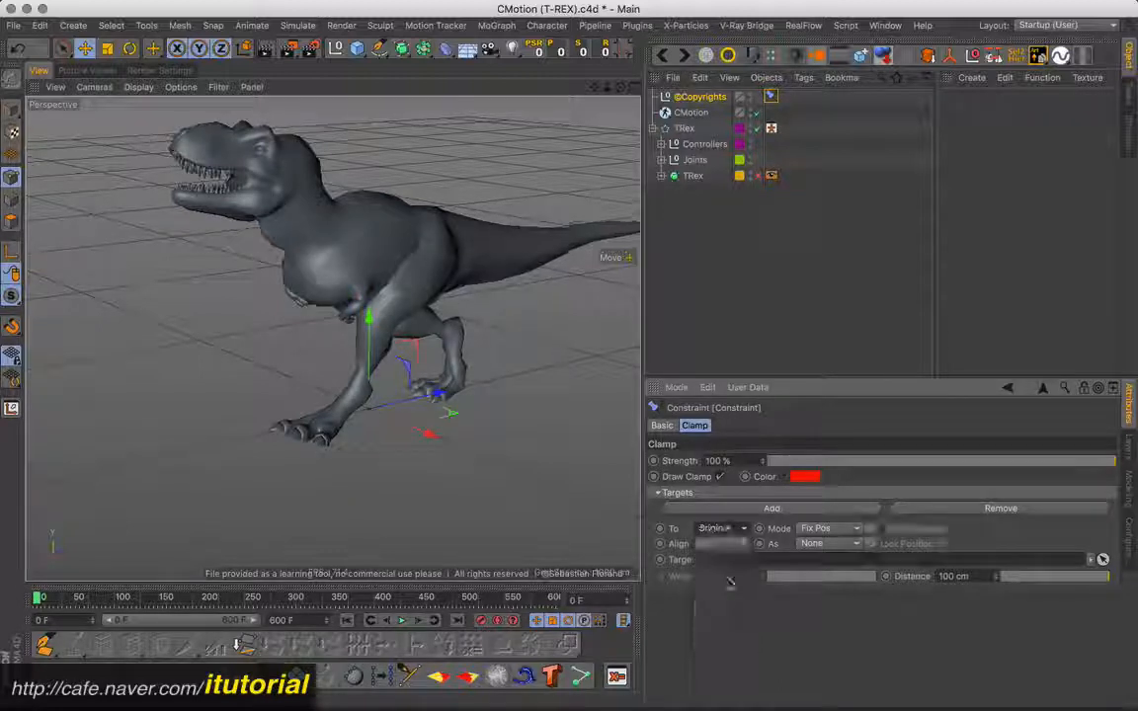
pyautogui.click(661, 175)
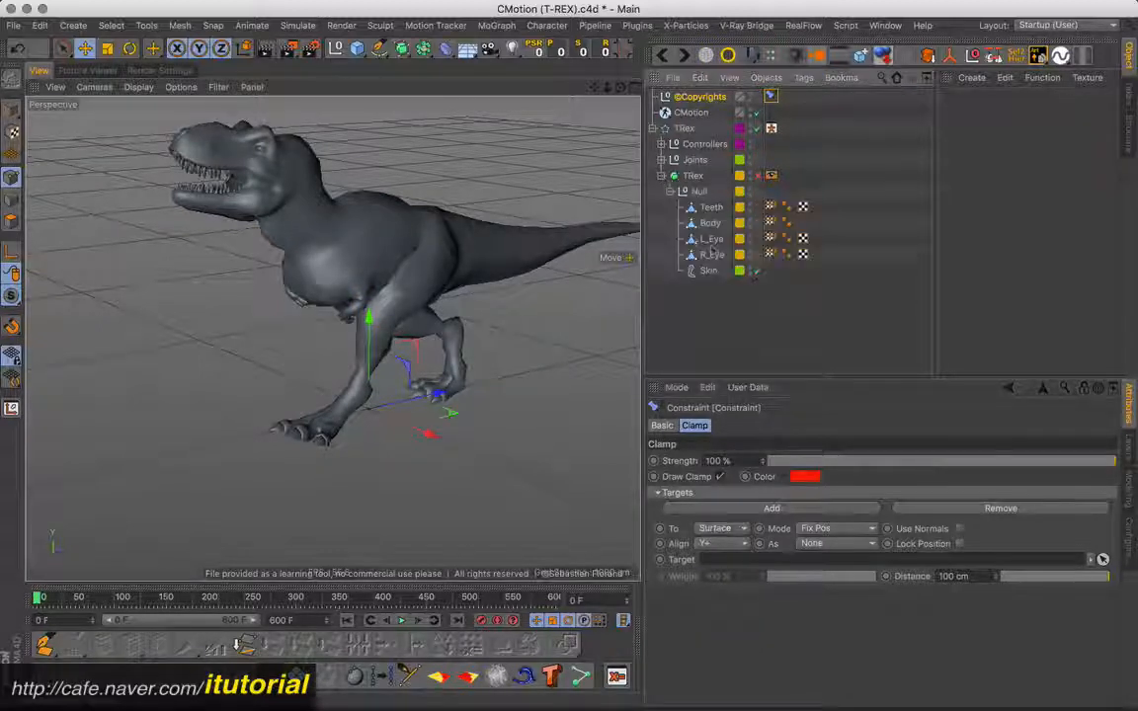
pyautogui.moveTo(652, 222); pyautogui.dragTo(746, 561)
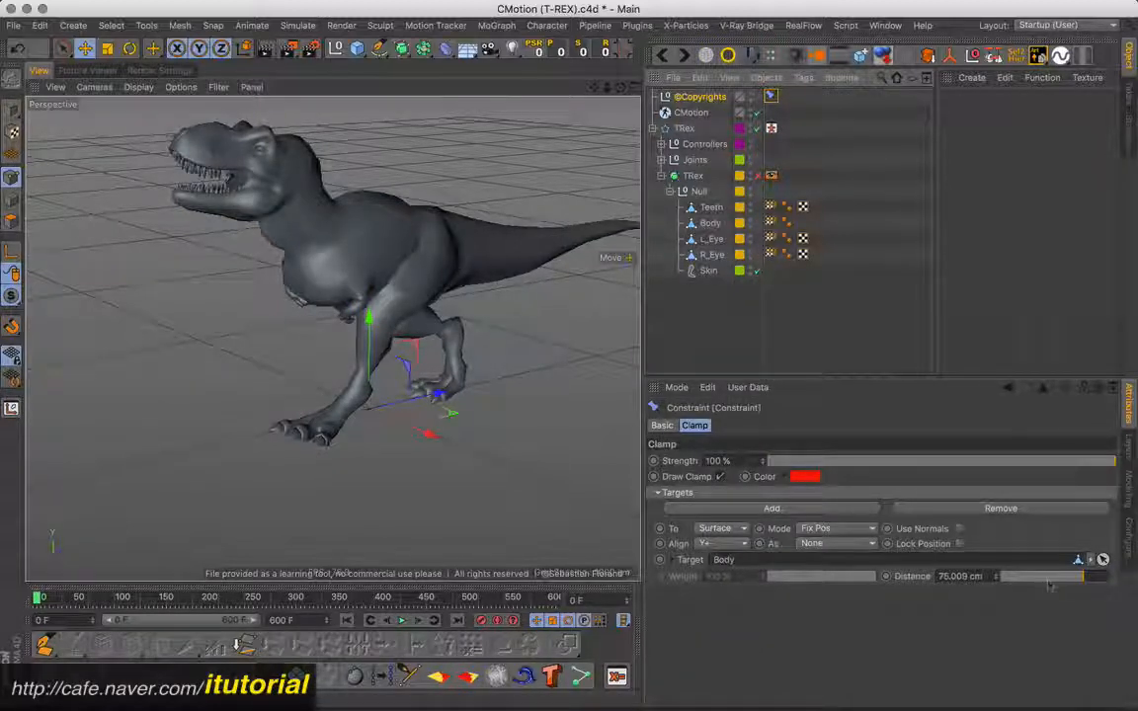
pyautogui.moveTo(1067, 583); pyautogui.dragTo(997, 578)
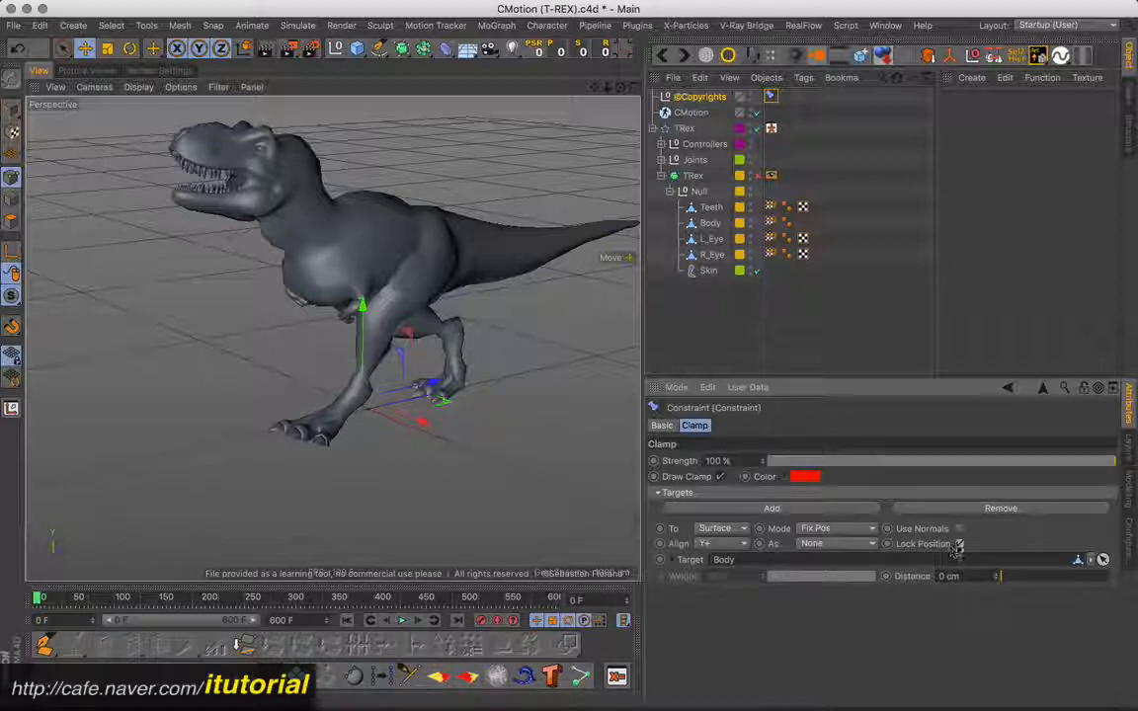
pyautogui.click(670, 191)
pyautogui.click(659, 179)
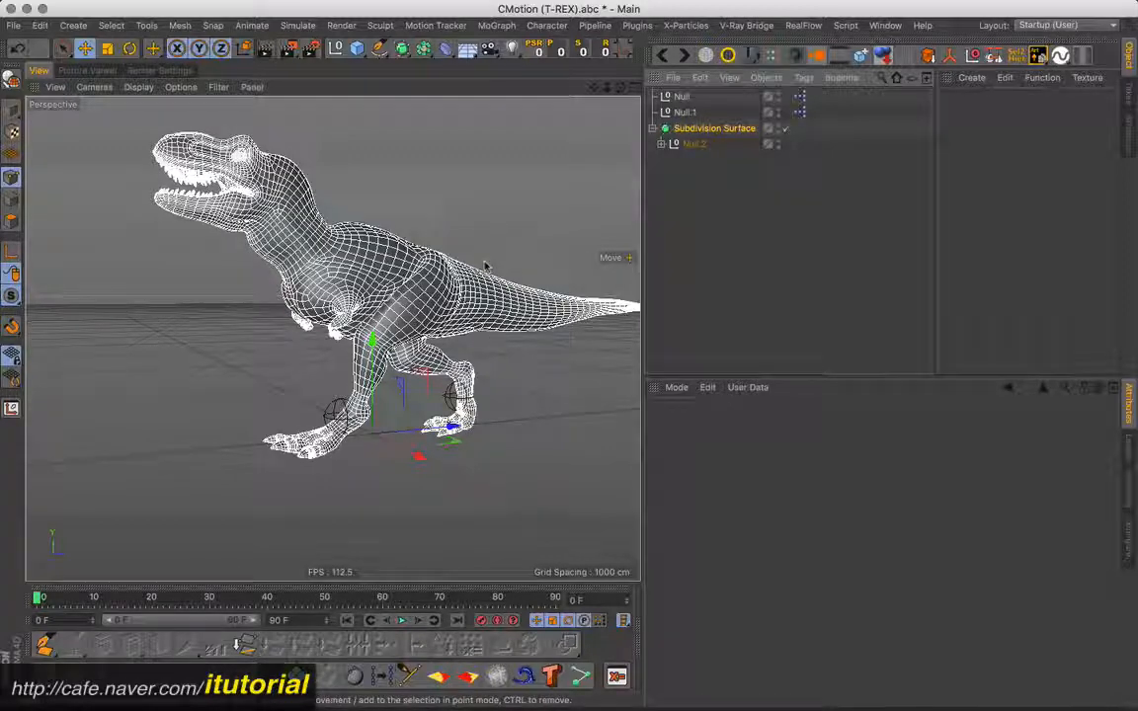
# Step: Look over the subdivided T-Rex with its leg nulls in the CMotion (T-REX).abc scene and clear the selection
pyautogui.keyDown('alt'); pyautogui.moveTo(483, 265); pyautogui.dragTo(428, 330); pyautogui.keyUp('alt')
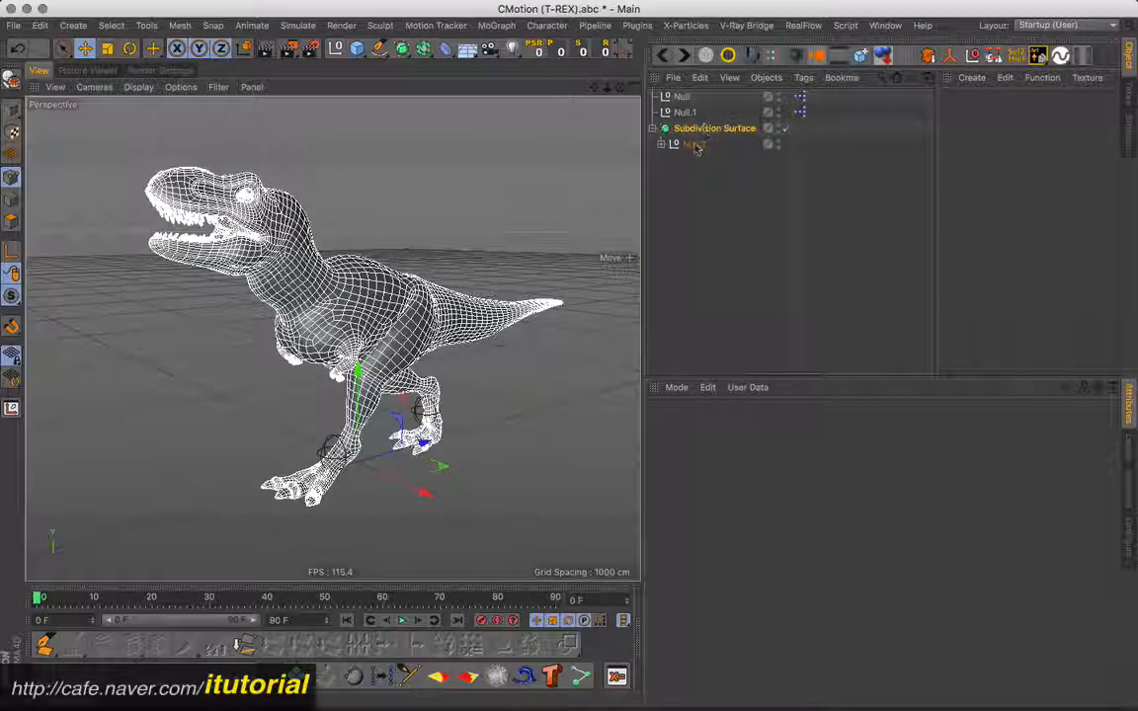
pyautogui.click(694, 145)
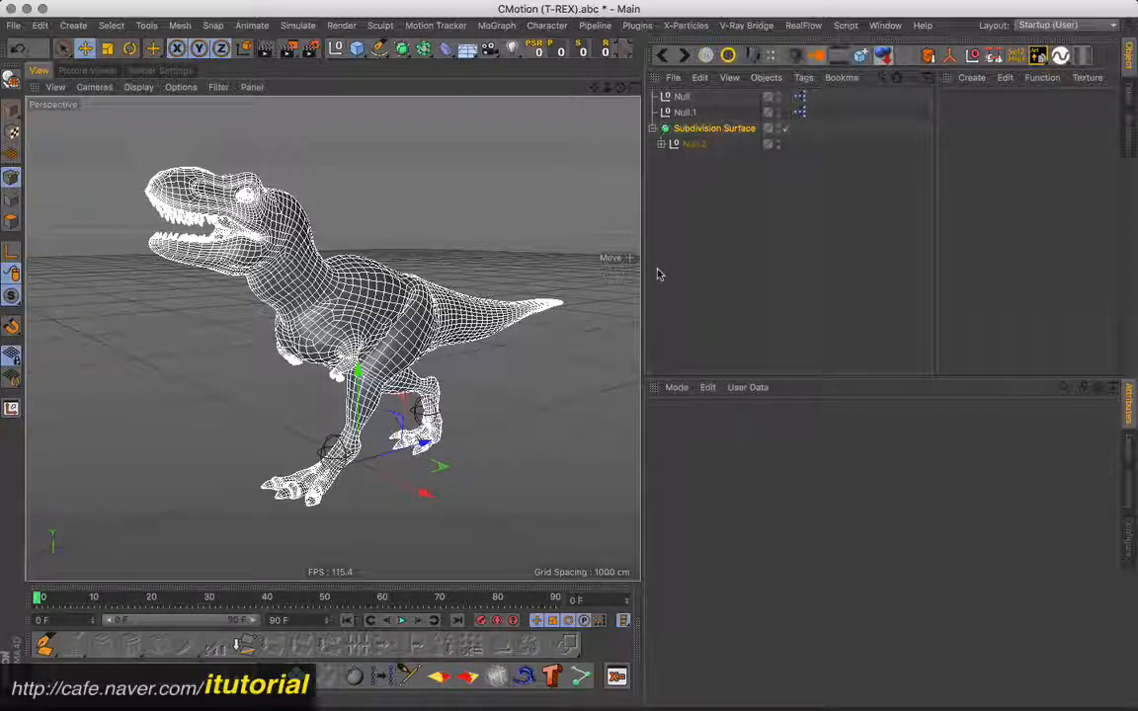
pyautogui.moveTo(692, 144); pyautogui.dragTo(691, 158)
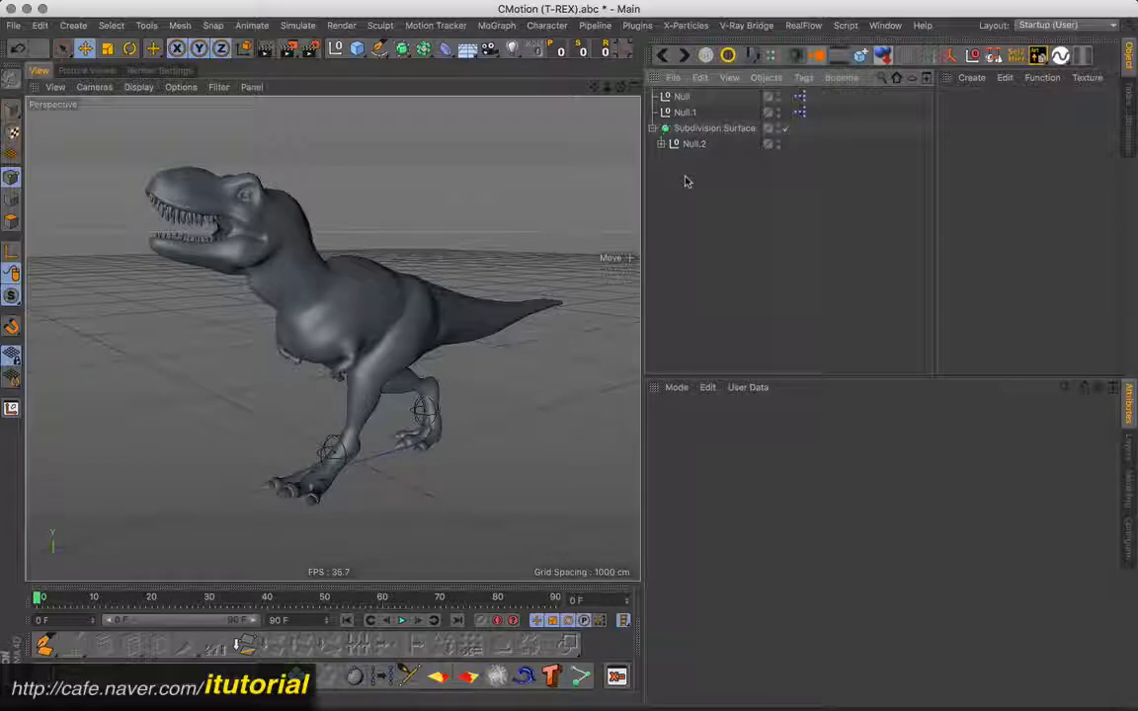
# Step: Switch to the 질문.rtf text document and reread the question about attaching an object to a point of a CMotion-animated object
pyautogui.press('super+Tab')
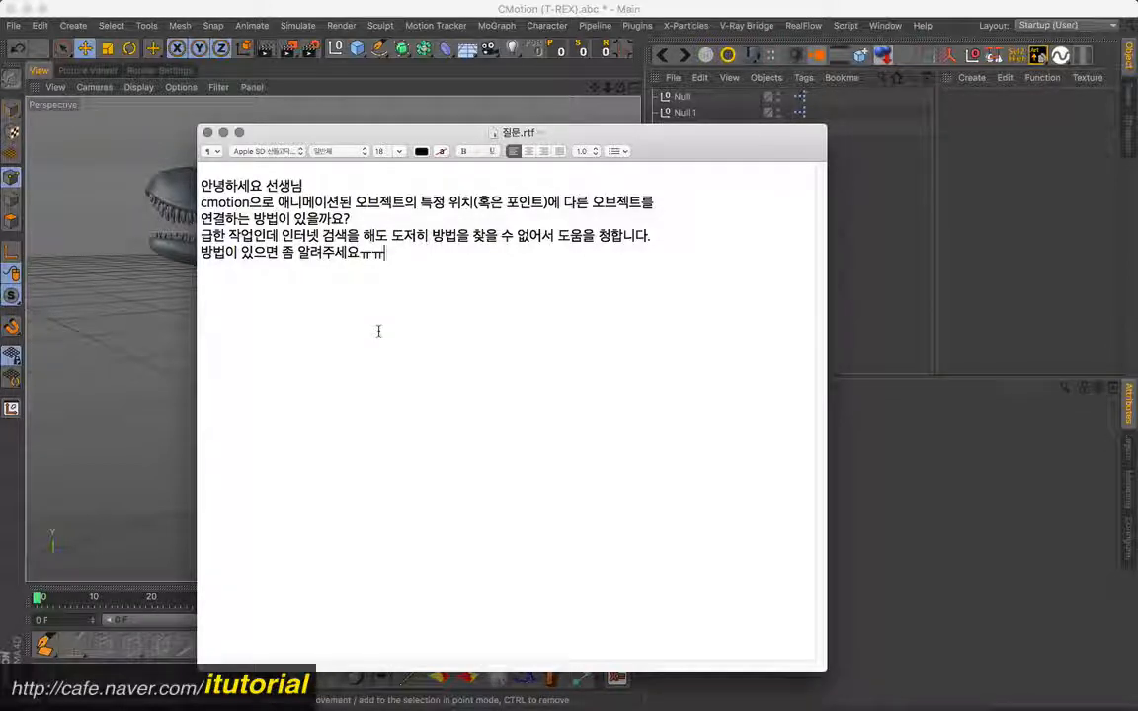
pyautogui.moveTo(473, 139); pyautogui.dragTo(442, 166)
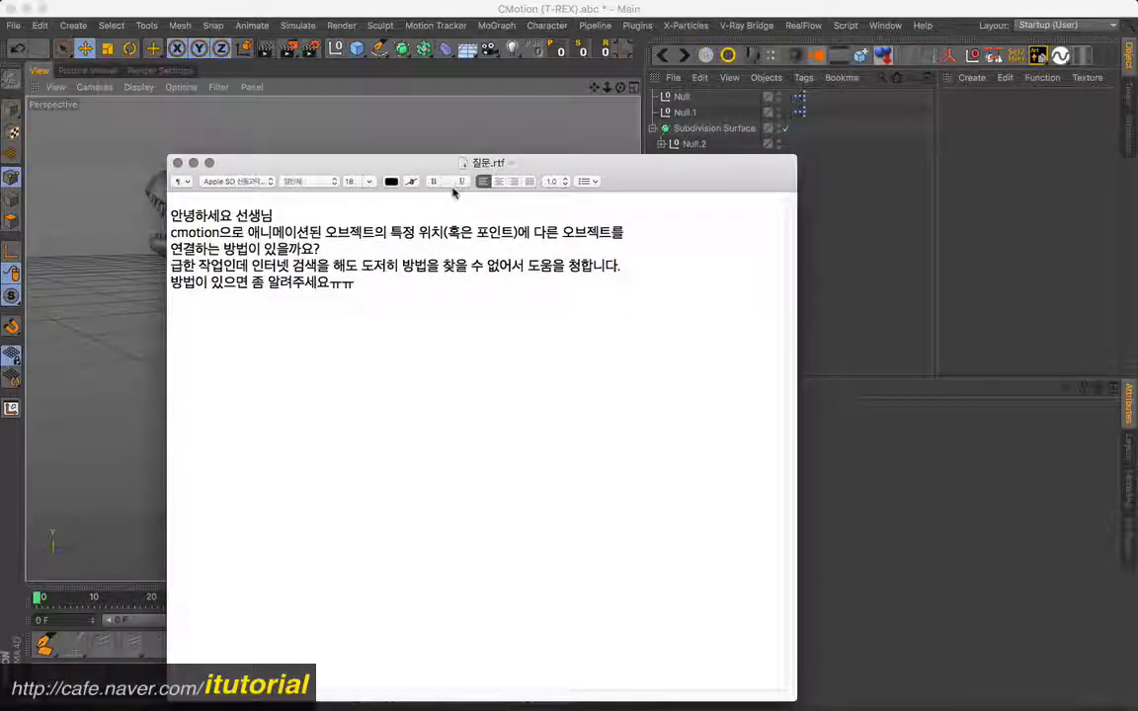
pyautogui.moveTo(436, 161); pyautogui.dragTo(439, 168)
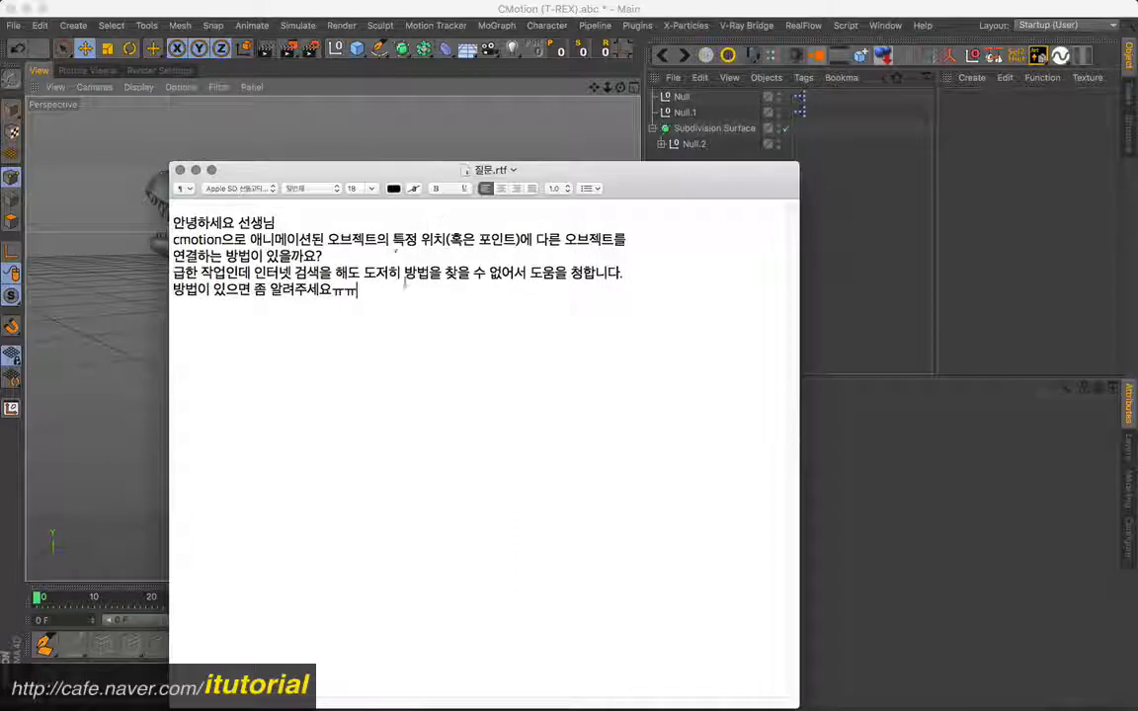